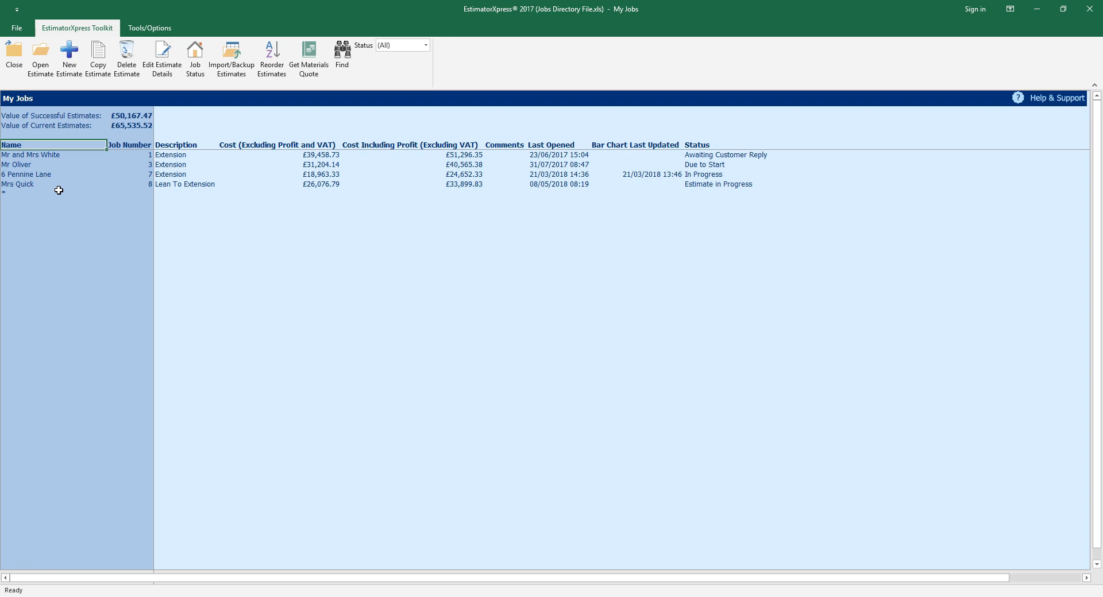
Step: Start a new custom estimate using estimating calculators (Workbooks)
{"action": "left_click", "coordinate": [73, 75]}
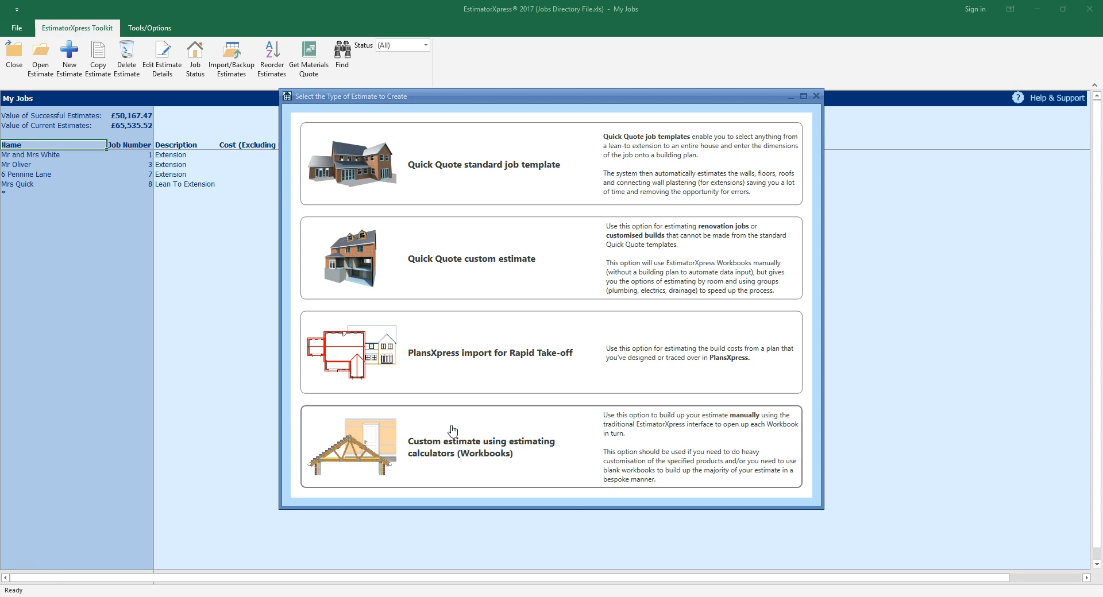
{"action": "left_click", "coordinate": [484, 431]}
{"action": "left_click", "coordinate": [484, 432]}
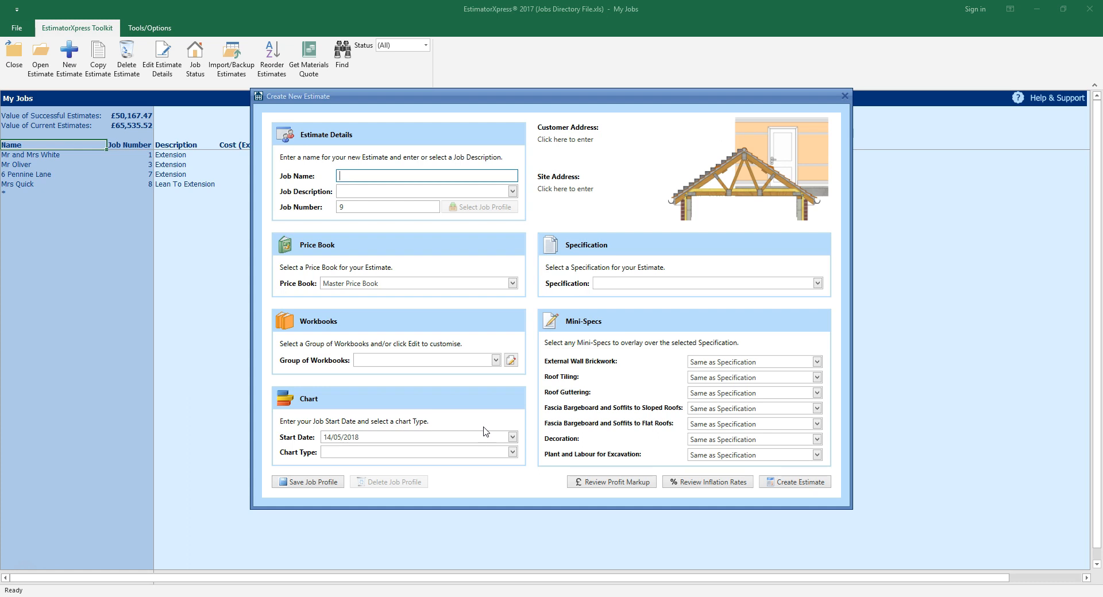
Step: Enter the customer's name as the job name and set the job description to Lean To Extension
{"action": "type", "text": "Mr Adams"}
{"action": "left_click", "coordinate": [512, 192]}
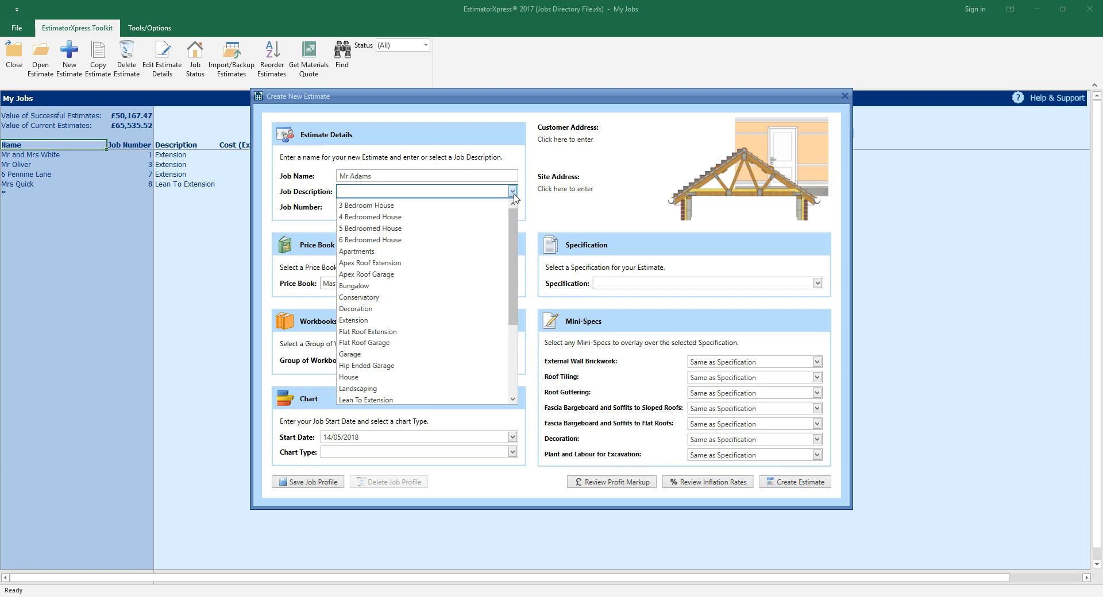
{"action": "left_click_drag", "start_coordinate": [513, 227], "coordinate": [510, 272]}
{"action": "left_click", "coordinate": [453, 343]}
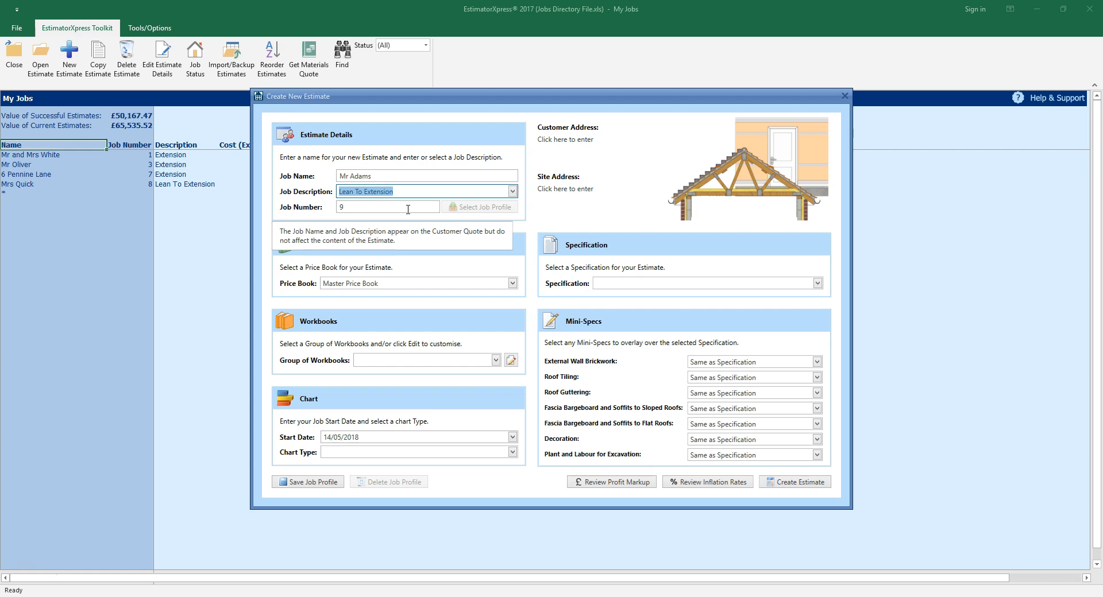
{"action": "left_click", "coordinate": [412, 217]}
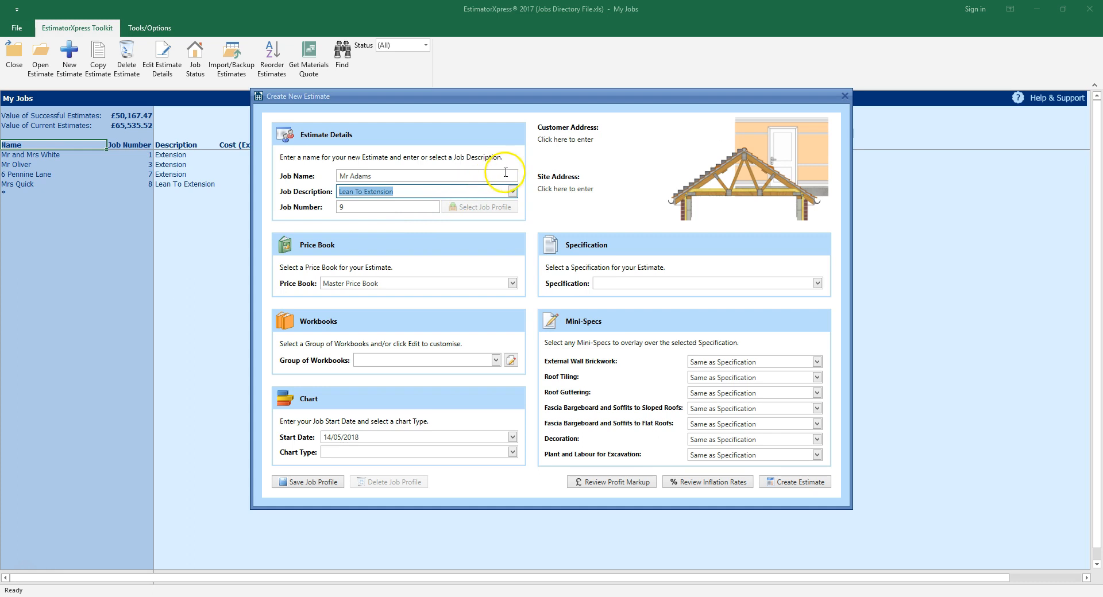
Step: Fill in the customer's name and the street, town and county lines in the customer address details
{"action": "left_click", "coordinate": [582, 144]}
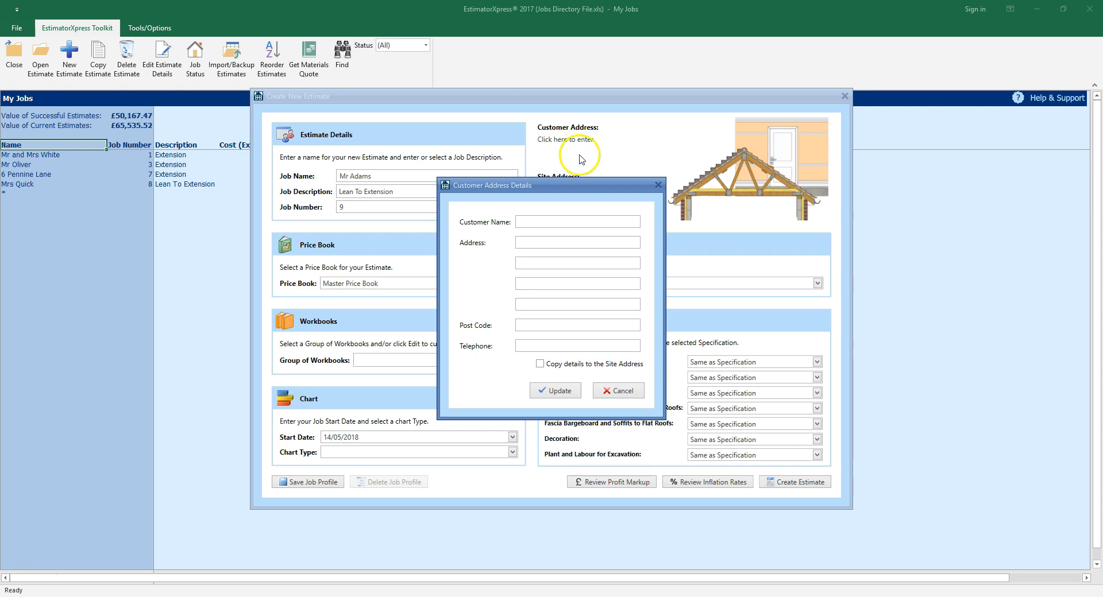
{"action": "left_click", "coordinate": [566, 221]}
{"action": "type", "text": "Mr Adams"}
{"action": "key", "text": "Tab"}
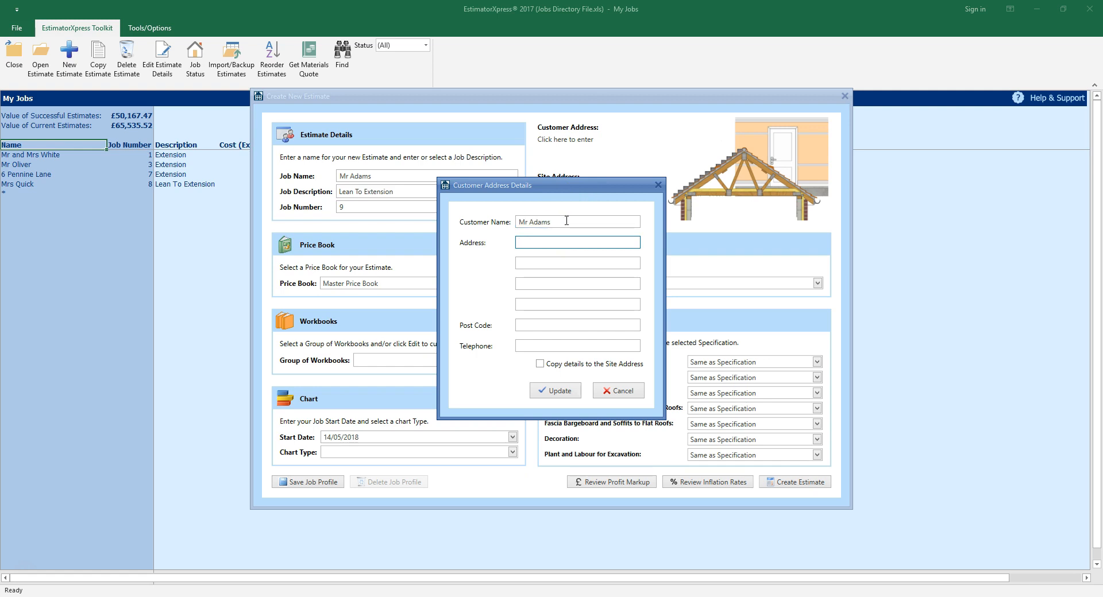
{"action": "type", "text": "1 Road"}
{"action": "key", "text": "Tab"}
{"action": "type", "text": "Barnsley"}
{"action": "key", "text": "Tab"}
{"action": "type", "text": "Yorkshire"}
Step: Add the customer's post code and telephone number, and save the details with a copy to the site address
{"action": "key", "text": "Tab"}
{"action": "key", "text": "Tab"}
{"action": "type", "text": "YO5 7HG"}
{"action": "key", "text": "Tab"}
{"action": "type", "text": "01234 567890"}
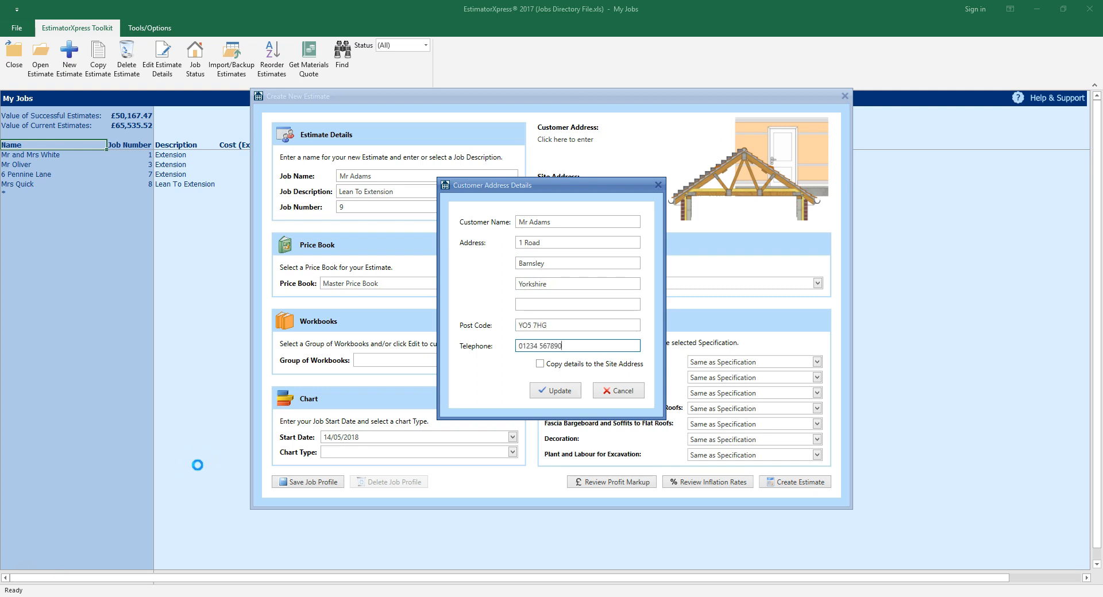
{"action": "key", "text": "Tab"}
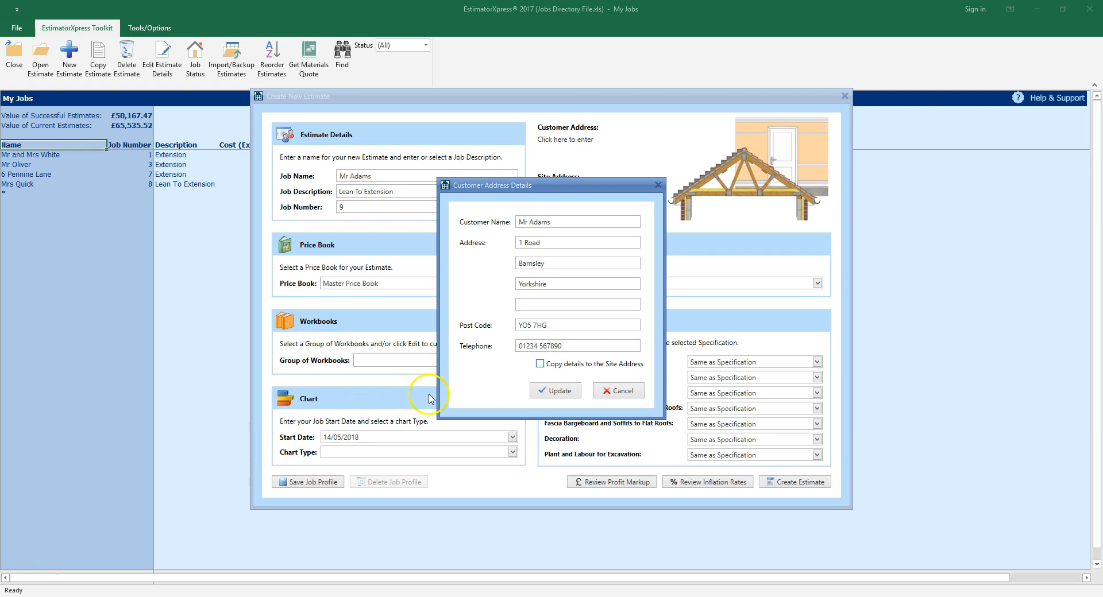
{"action": "left_click", "coordinate": [541, 367]}
{"action": "left_click", "coordinate": [559, 392]}
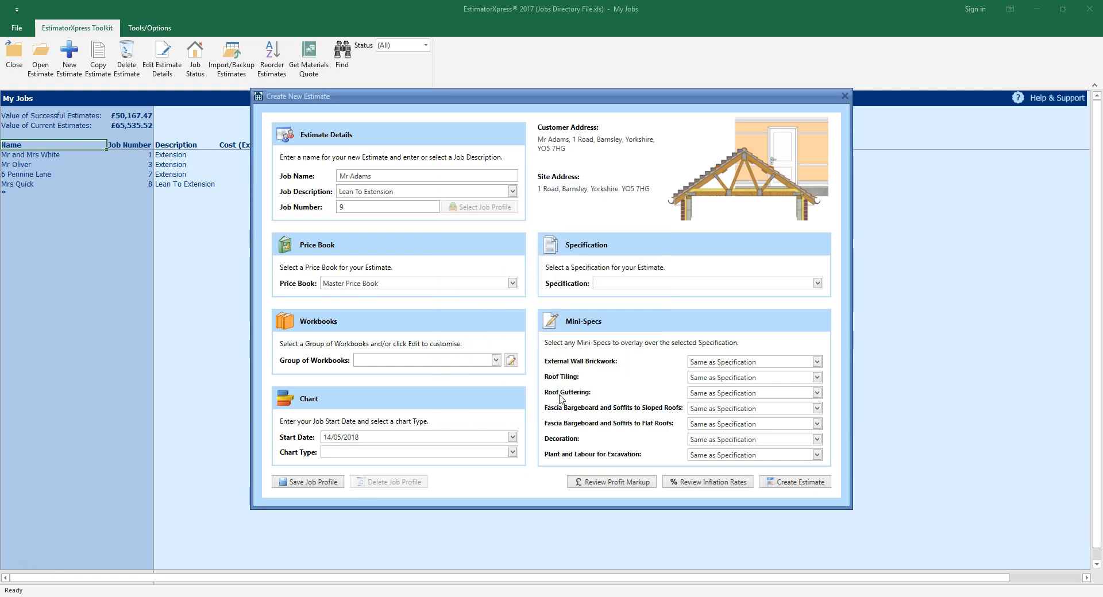
Step: Keep the Master Price Book and choose Lean To Extension as the group of workbooks
{"action": "left_click", "coordinate": [498, 289]}
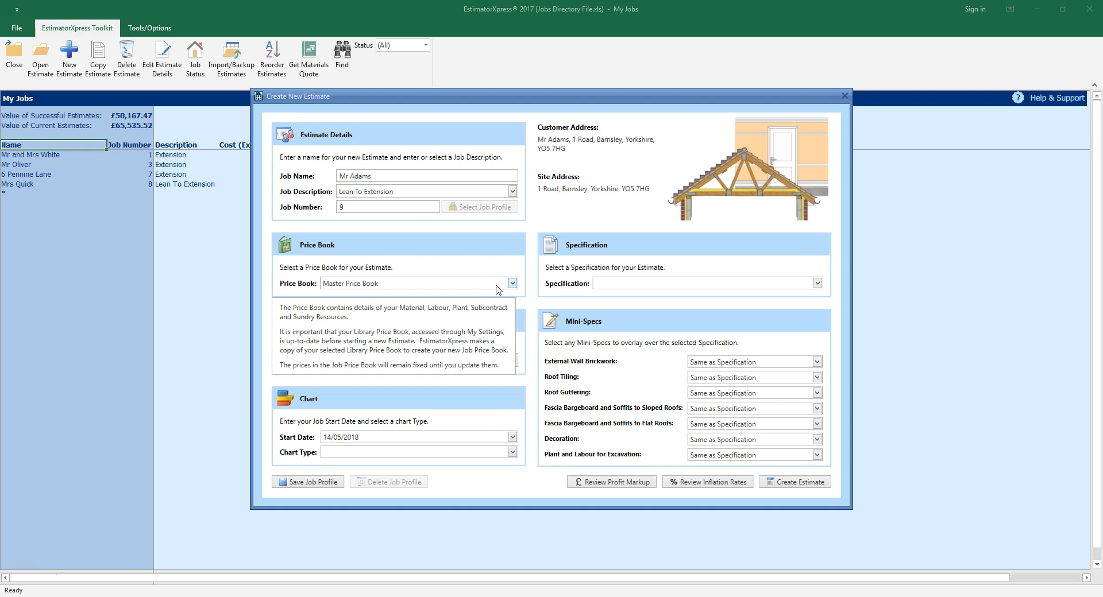
{"action": "left_click", "coordinate": [498, 289]}
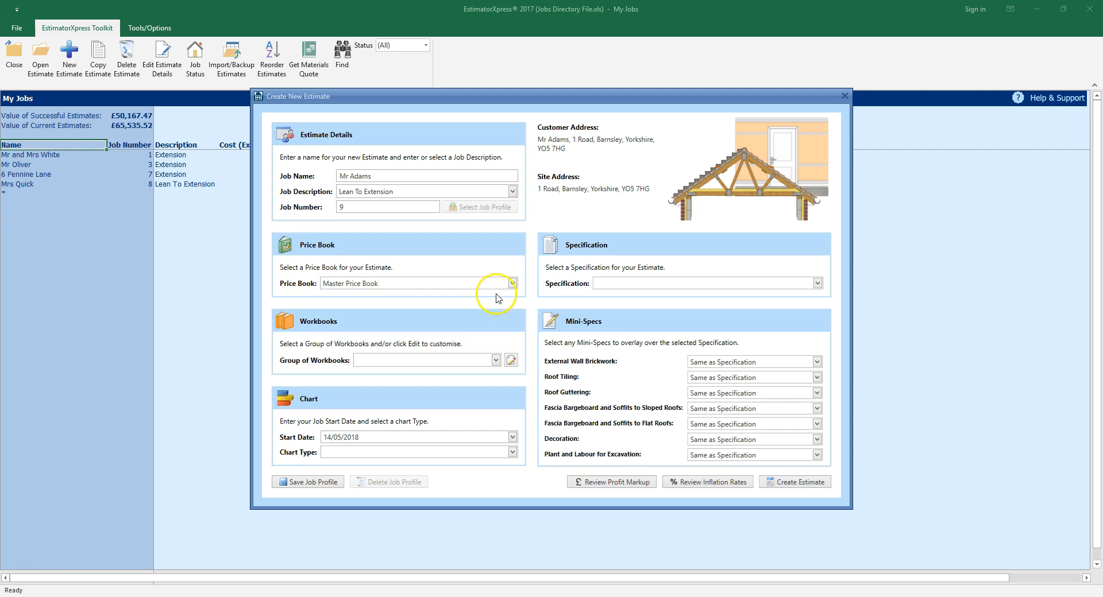
{"action": "mouse_move", "coordinate": [498, 343]}
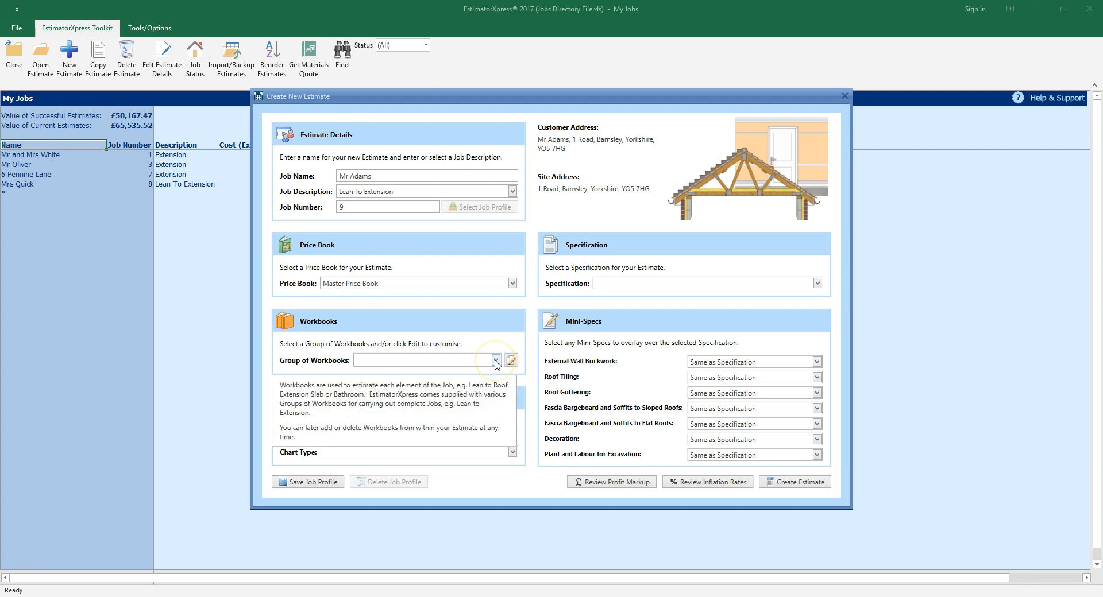
{"action": "left_click", "coordinate": [495, 360]}
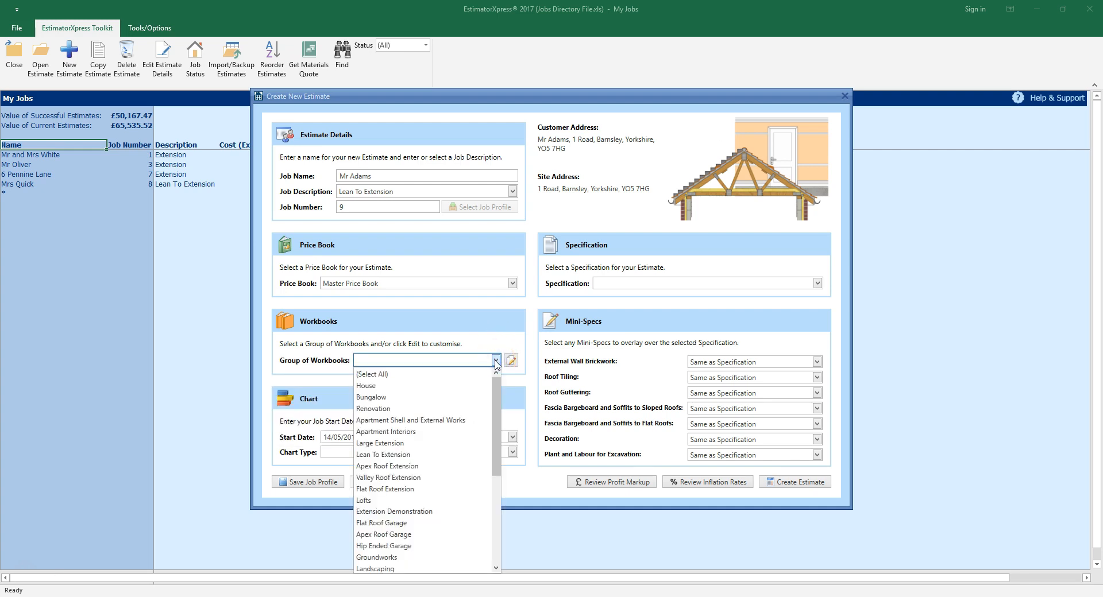
{"action": "mouse_move", "coordinate": [497, 389]}
{"action": "left_mouse_down"}
{"action": "mouse_move", "coordinate": [498, 490]}
{"action": "mouse_move", "coordinate": [512, 386]}
{"action": "left_mouse_up"}
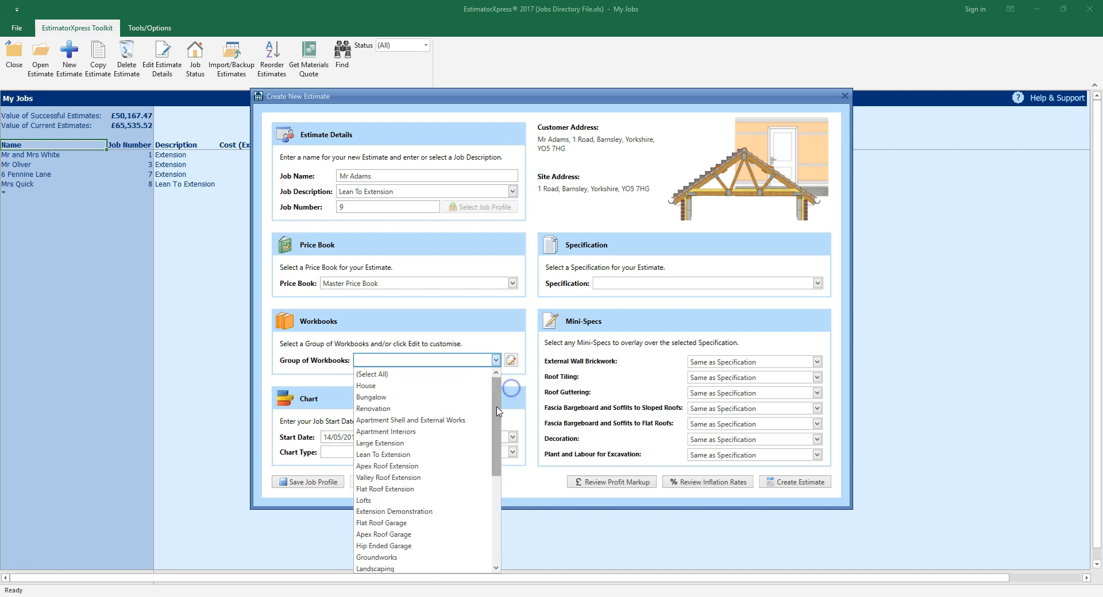
{"action": "left_click", "coordinate": [440, 457]}
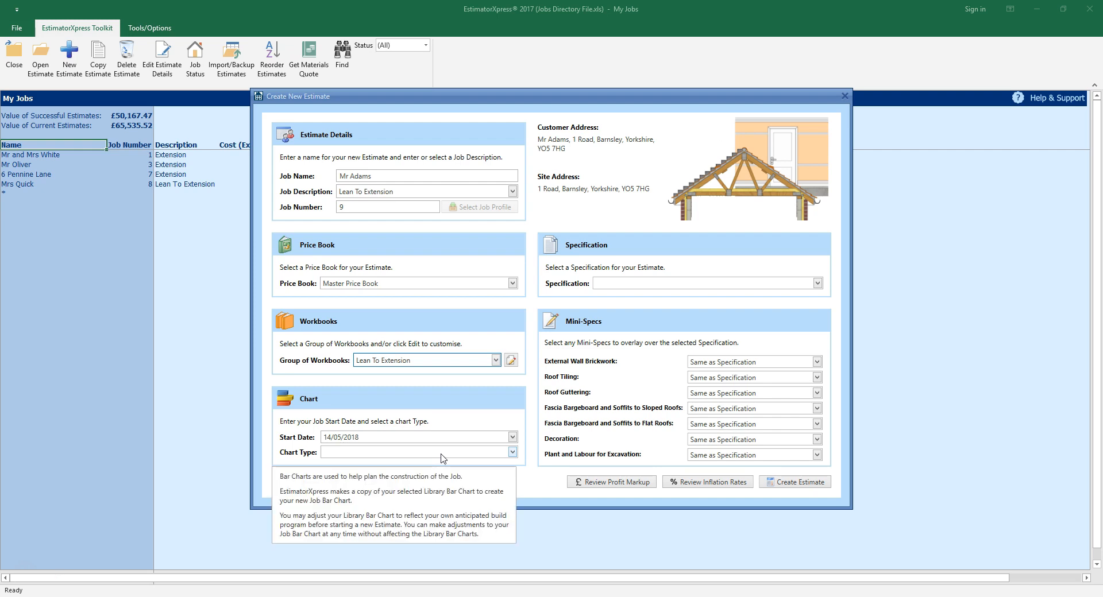
Step: Review which workbooks are ticked for the Lean To Extension group without changing the selection
{"action": "left_click", "coordinate": [514, 366]}
{"action": "left_click", "coordinate": [510, 361]}
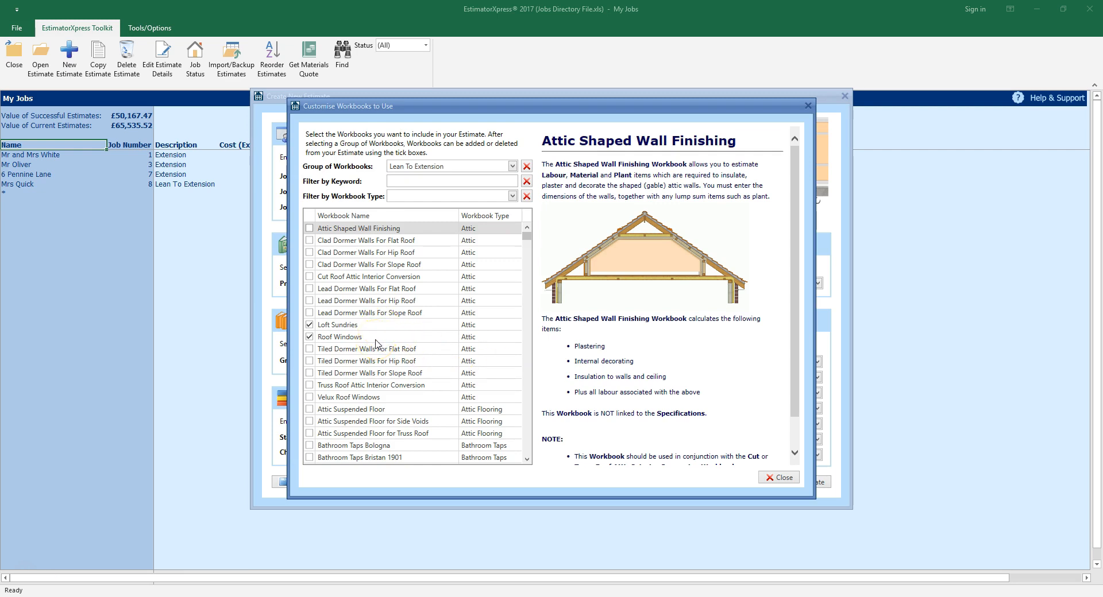
{"action": "left_click", "coordinate": [775, 479]}
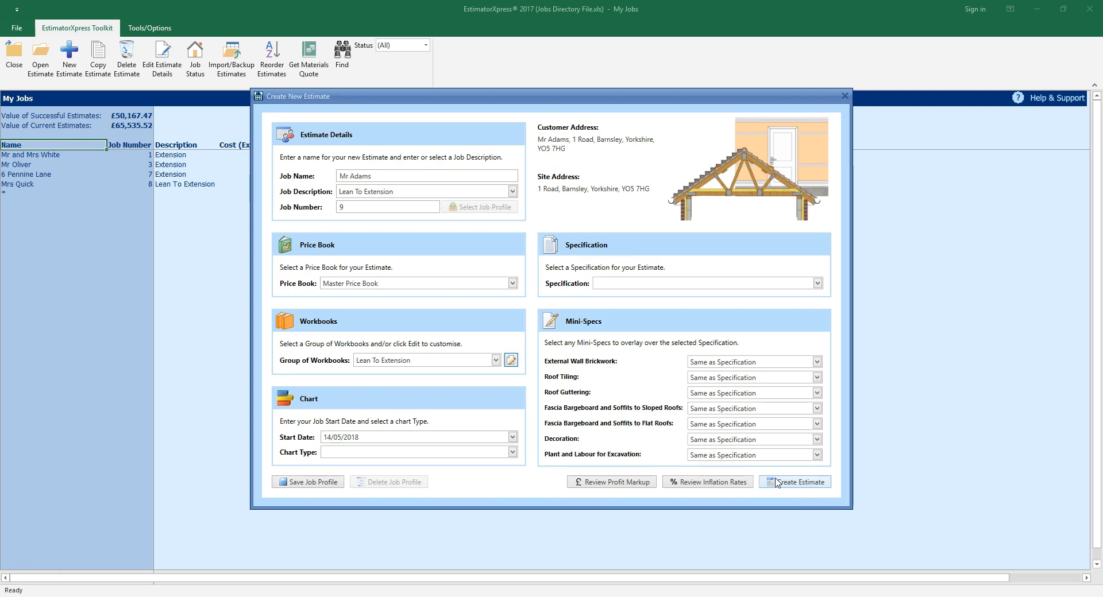
Step: Set the job's chart start date to 18/06/2018
{"action": "left_click", "coordinate": [512, 438]}
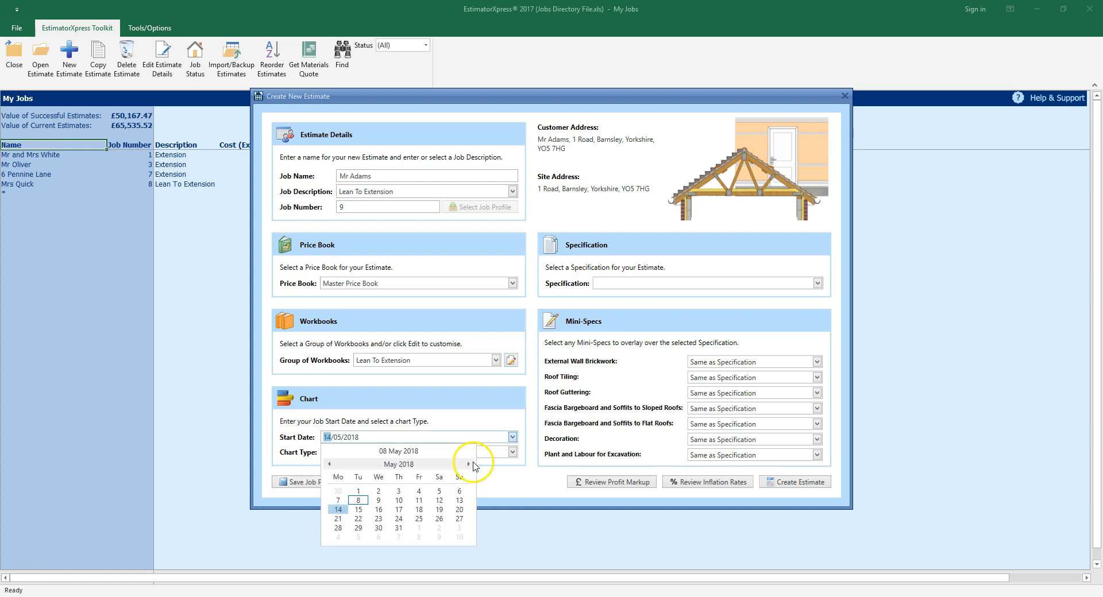
{"action": "left_click", "coordinate": [468, 464]}
{"action": "left_click", "coordinate": [468, 464]}
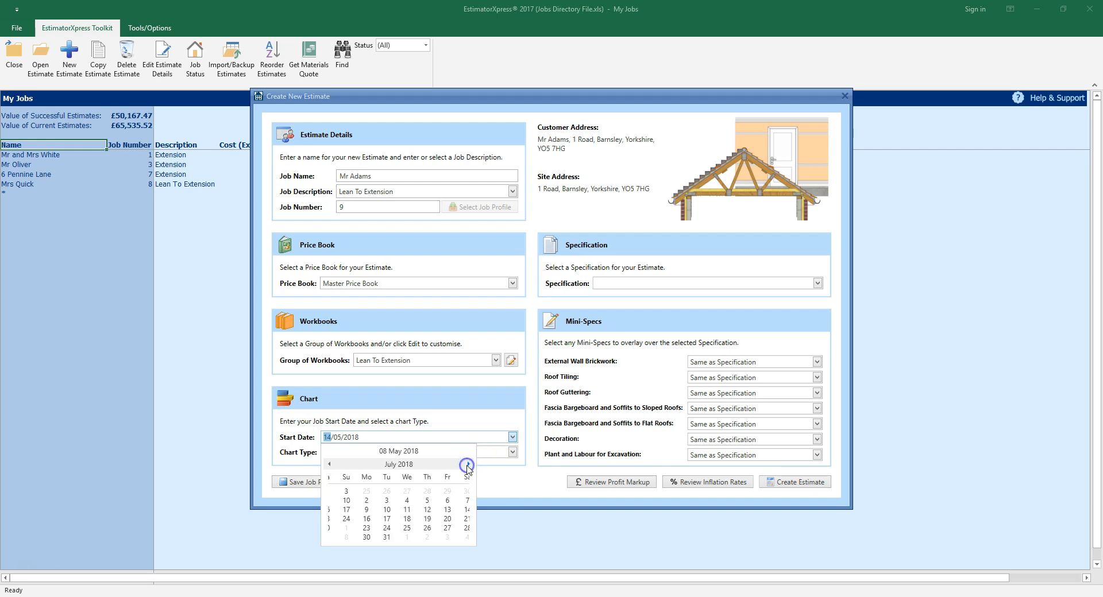
{"action": "left_click", "coordinate": [329, 464]}
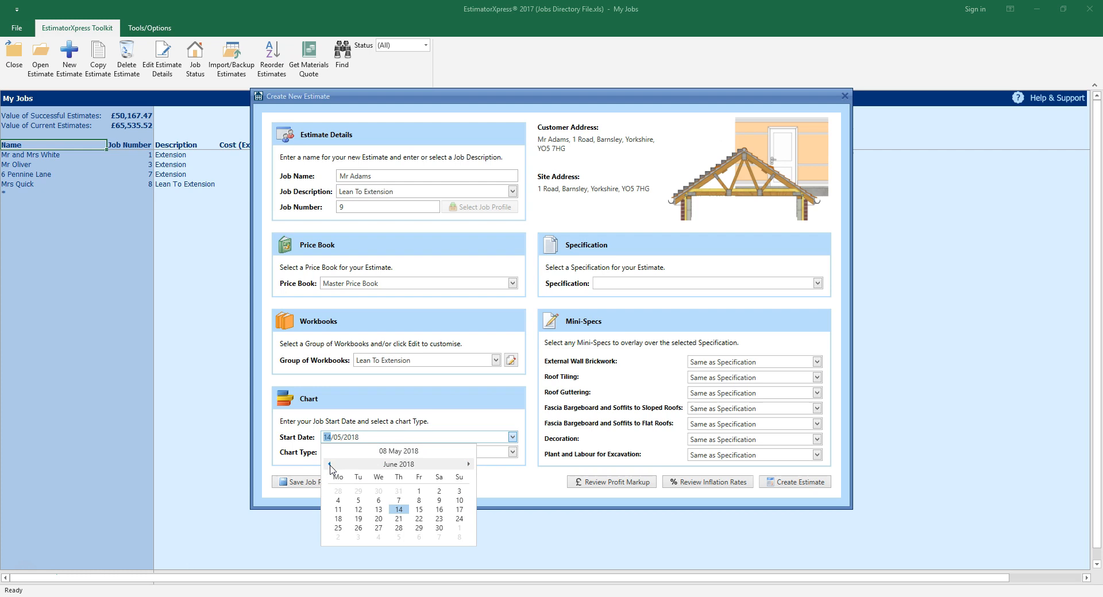
{"action": "left_click", "coordinate": [339, 520]}
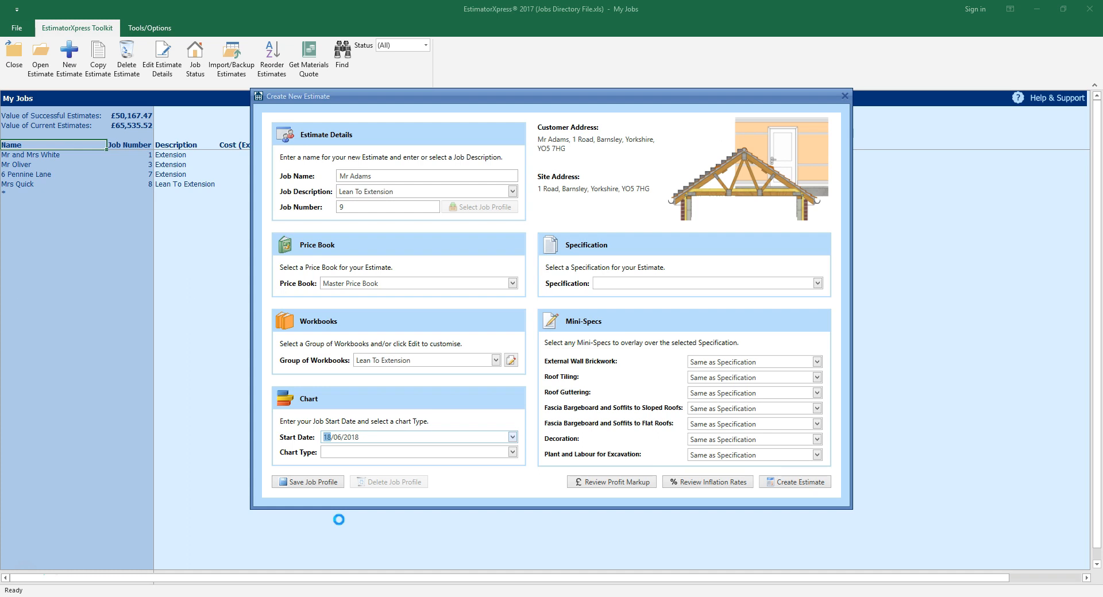
{"action": "left_click", "coordinate": [469, 464]}
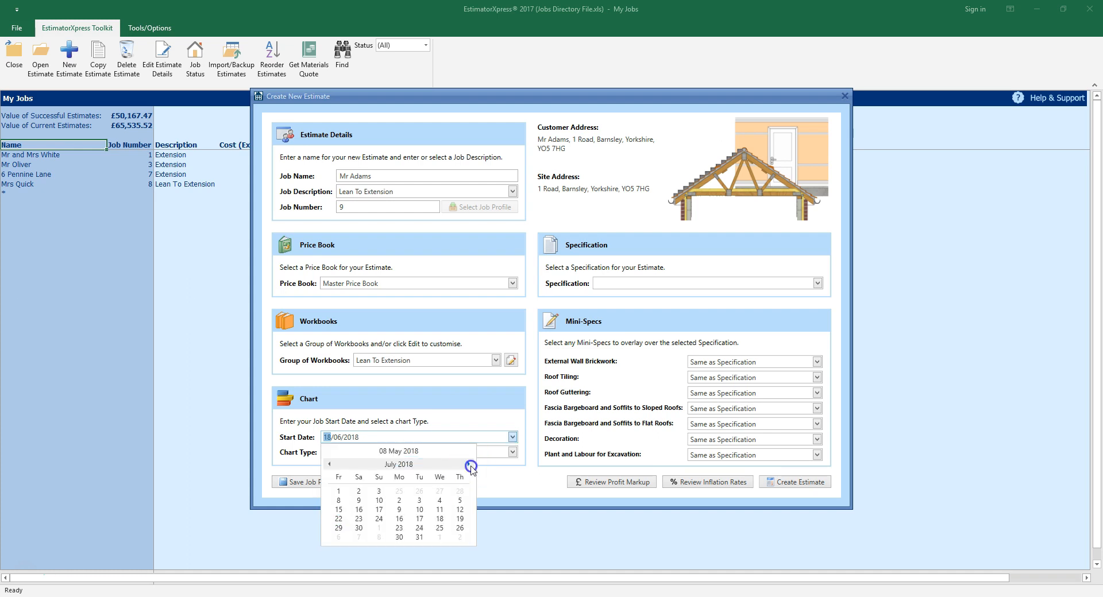
{"action": "left_click", "coordinate": [468, 464]}
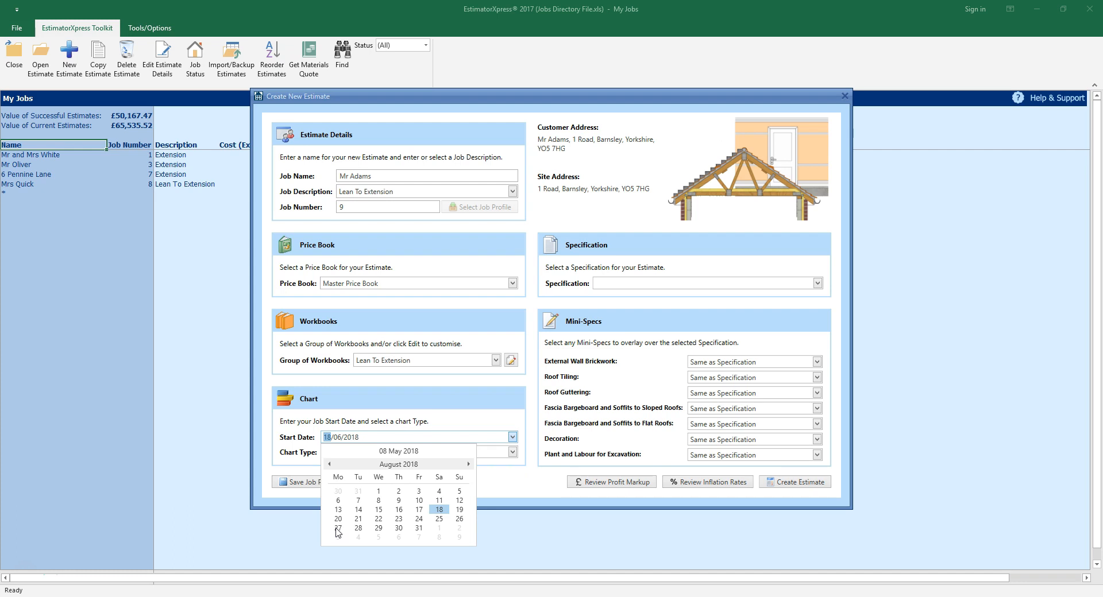
{"action": "left_click", "coordinate": [499, 492]}
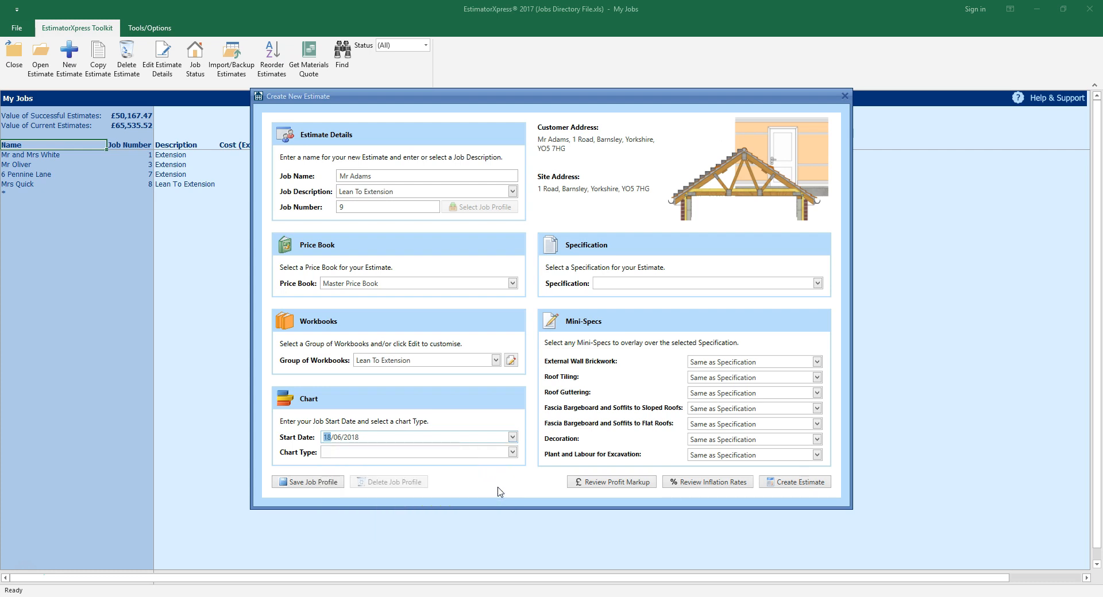
Step: Set the chart type to Small Extension and the estimate's specification to Extension Specification
{"action": "left_click", "coordinate": [512, 452]}
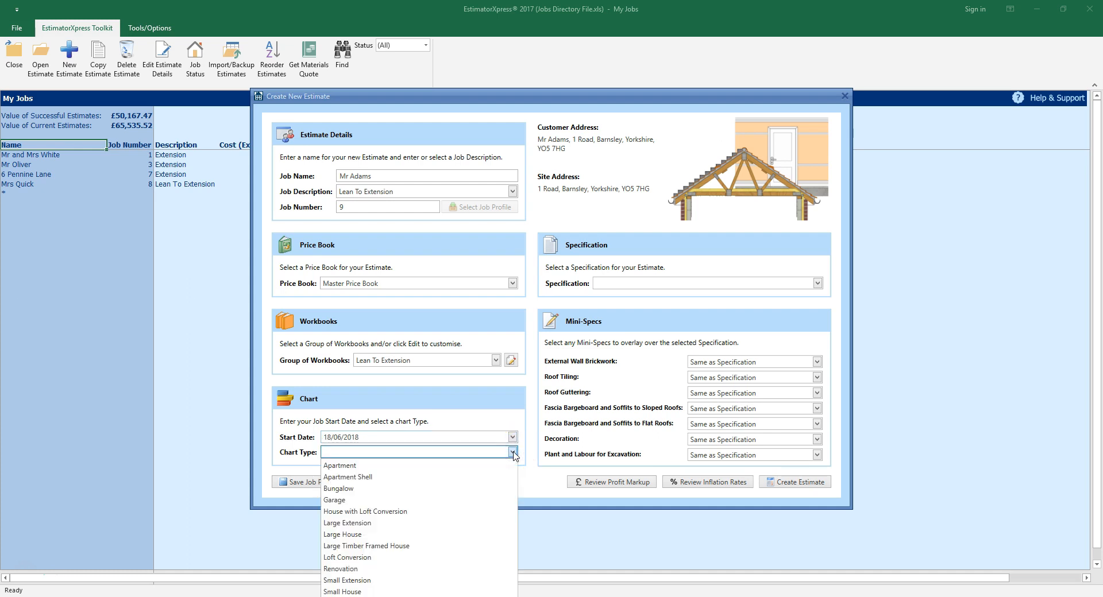
{"action": "left_click", "coordinate": [424, 579]}
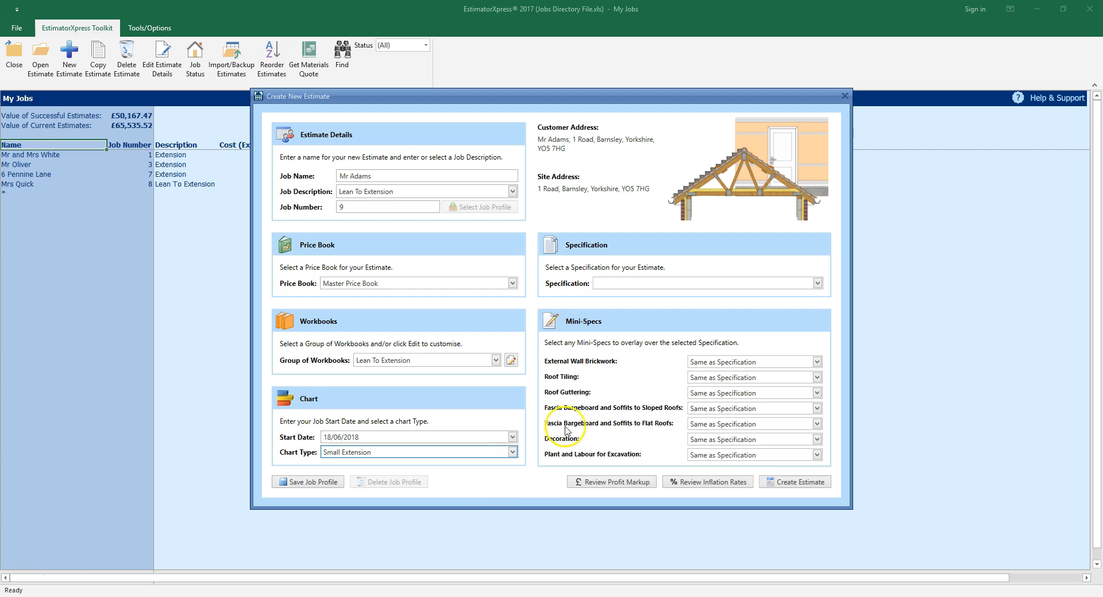
{"action": "mouse_move", "coordinate": [818, 289]}
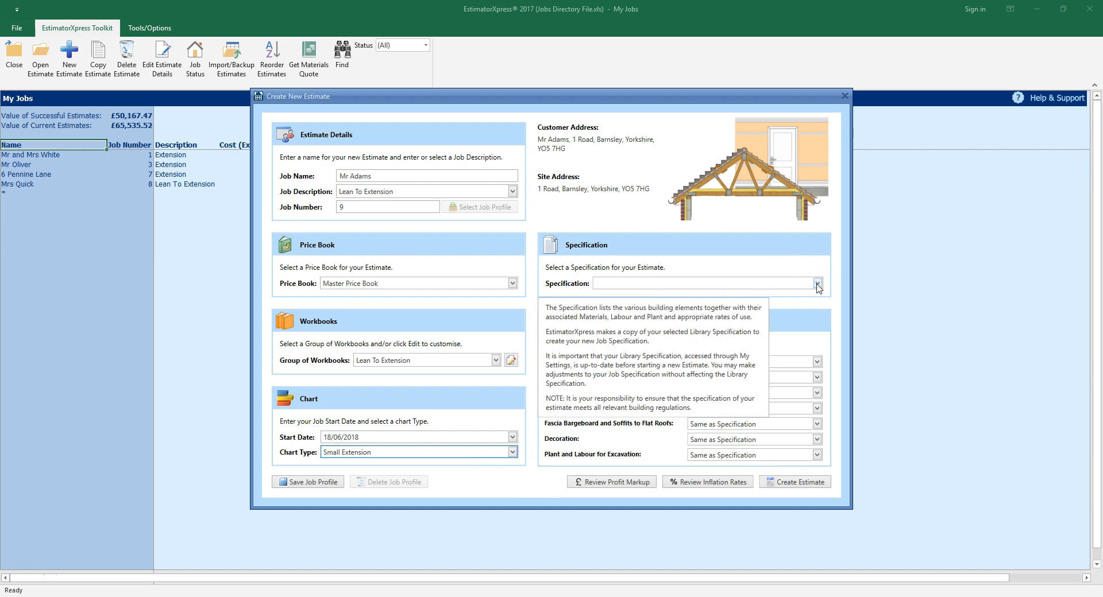
{"action": "left_click", "coordinate": [818, 283]}
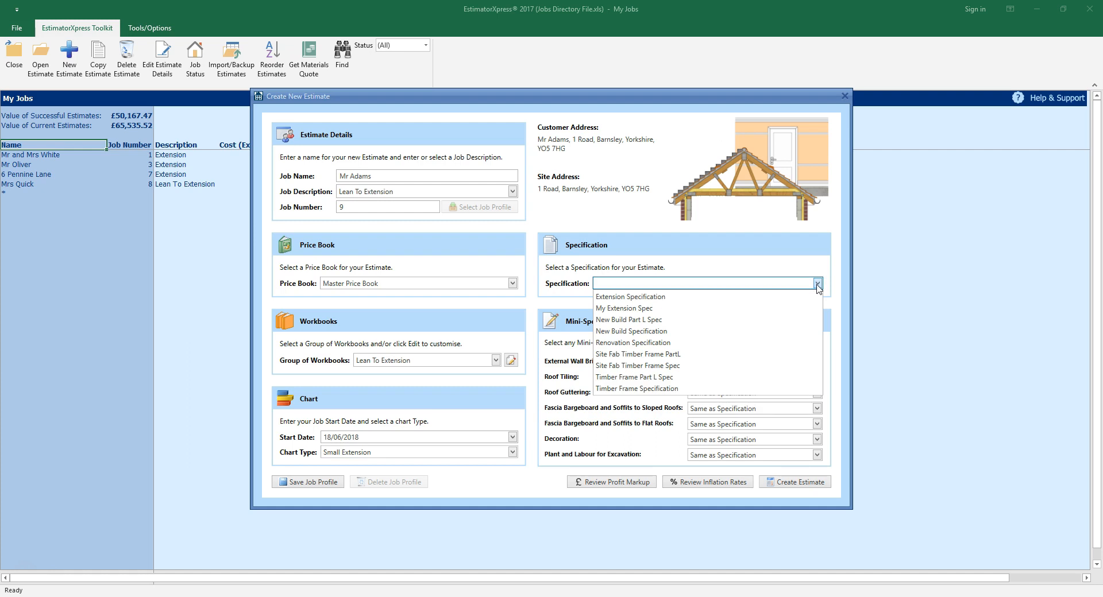
{"action": "left_click", "coordinate": [788, 297]}
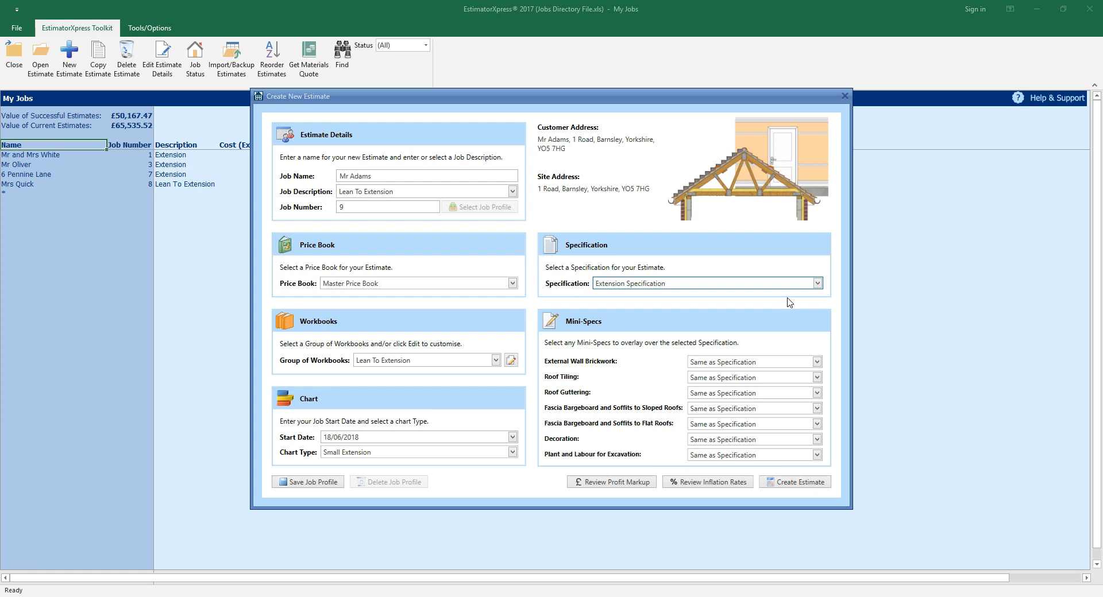
Step: Set the External Wall Brickwork mini-spec to 50p Facing Brick for Extension or Renovation
{"action": "left_click", "coordinate": [788, 331]}
{"action": "left_click", "coordinate": [776, 363]}
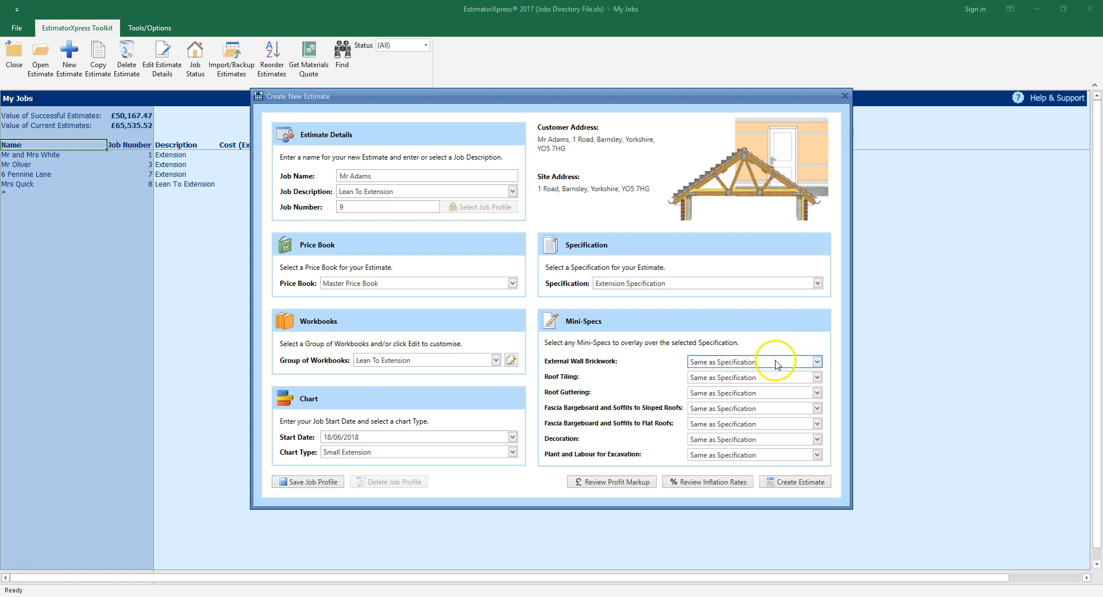
{"action": "left_click", "coordinate": [816, 362]}
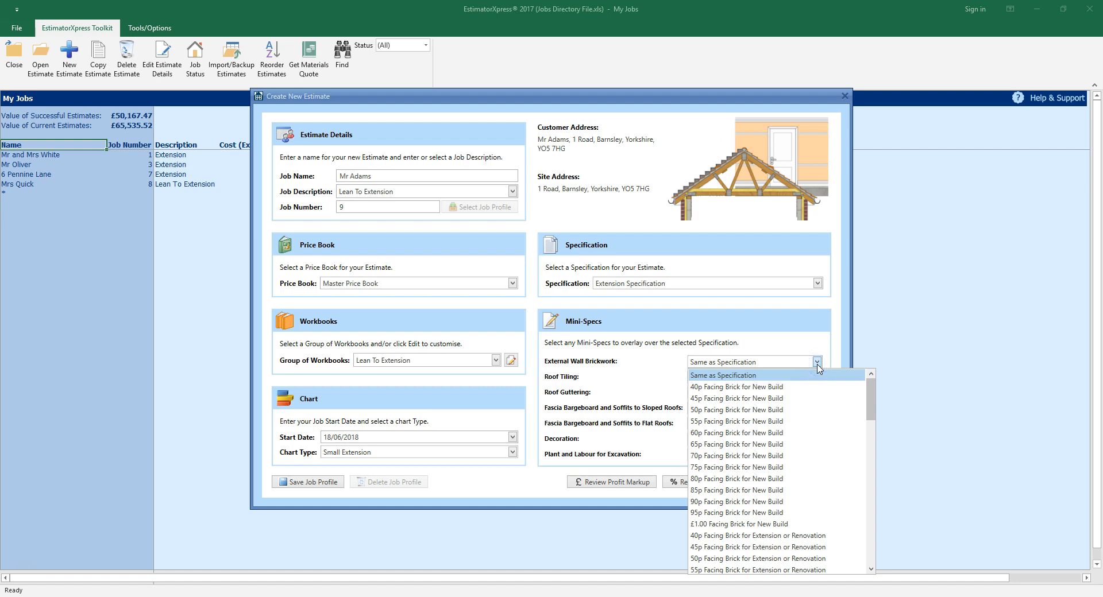
{"action": "left_click_drag", "start_coordinate": [874, 405], "coordinate": [863, 466]}
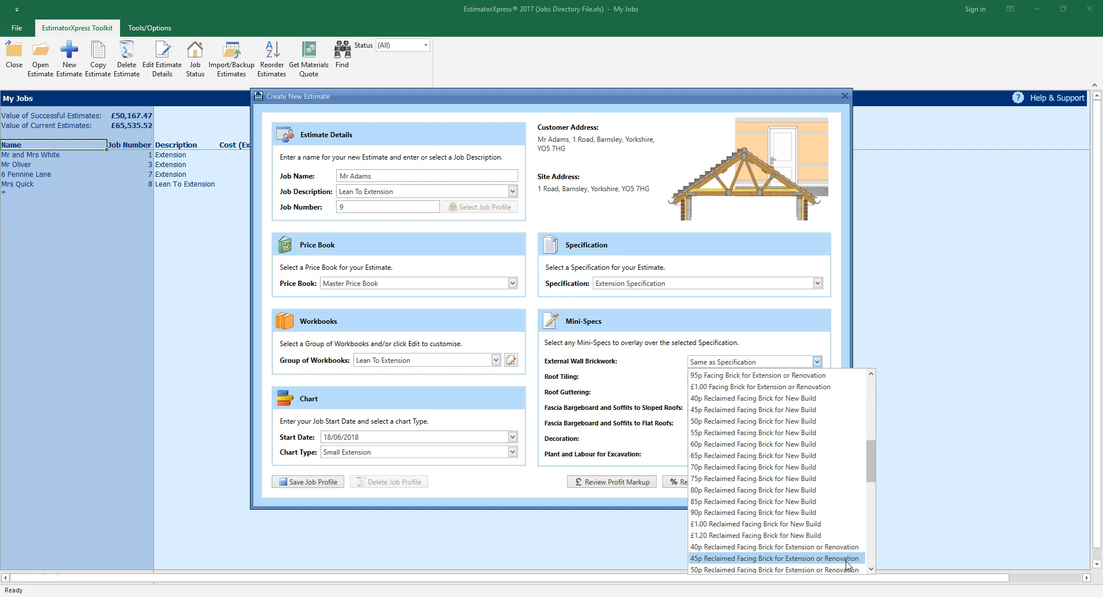
{"action": "left_click", "coordinate": [873, 476]}
{"action": "left_click_drag", "start_coordinate": [873, 477], "coordinate": [873, 441]}
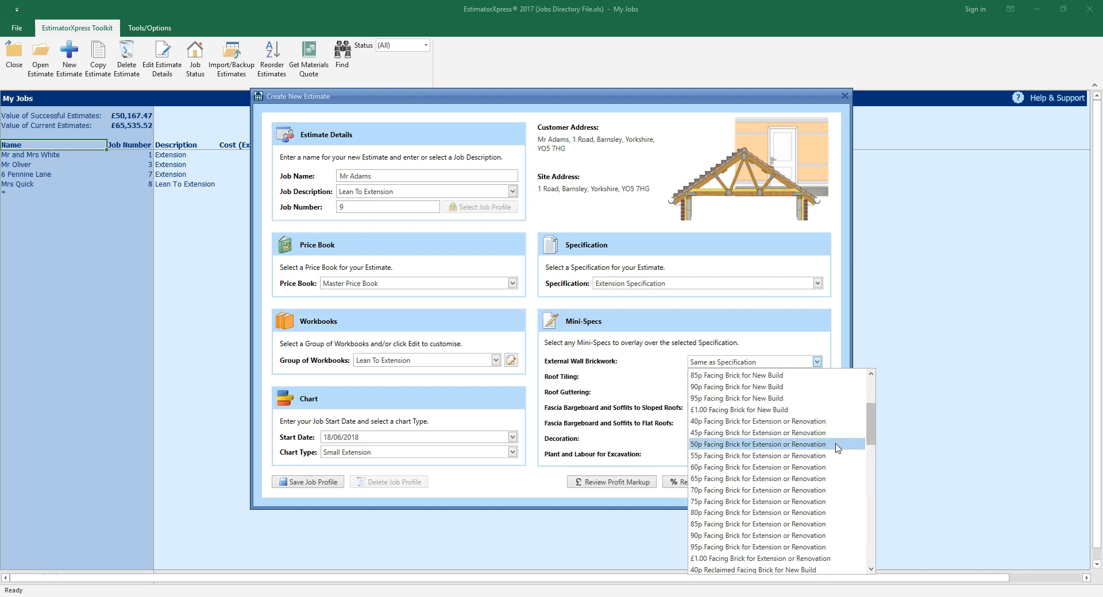
{"action": "left_click", "coordinate": [837, 445]}
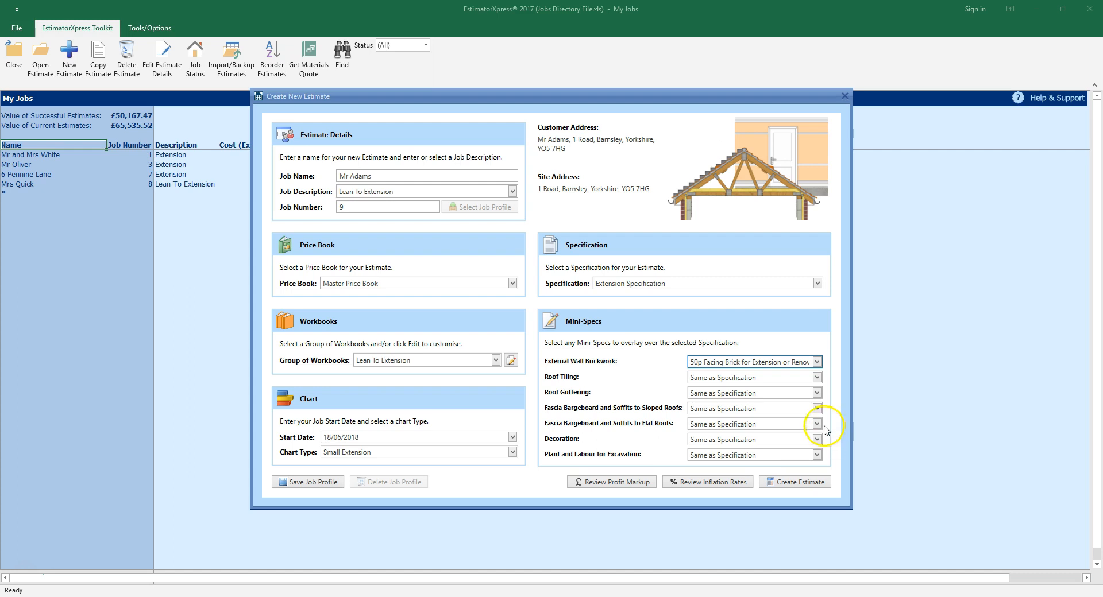
Step: Set the Roof Tiling mini-spec to Pantile for Extension or Renovation
{"action": "left_click", "coordinate": [817, 378]}
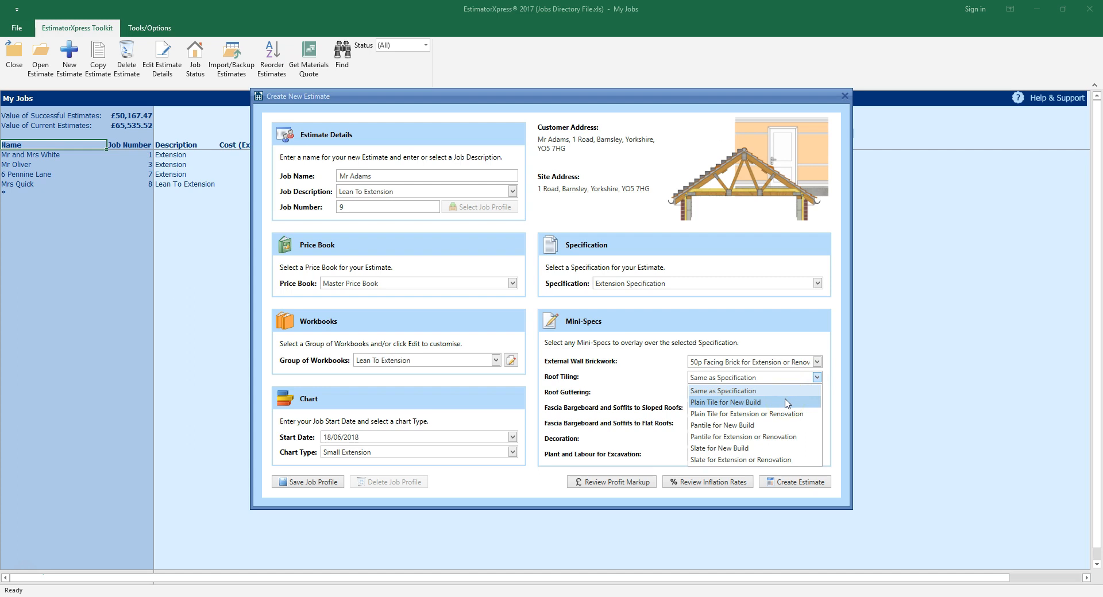
{"action": "left_click", "coordinate": [768, 438]}
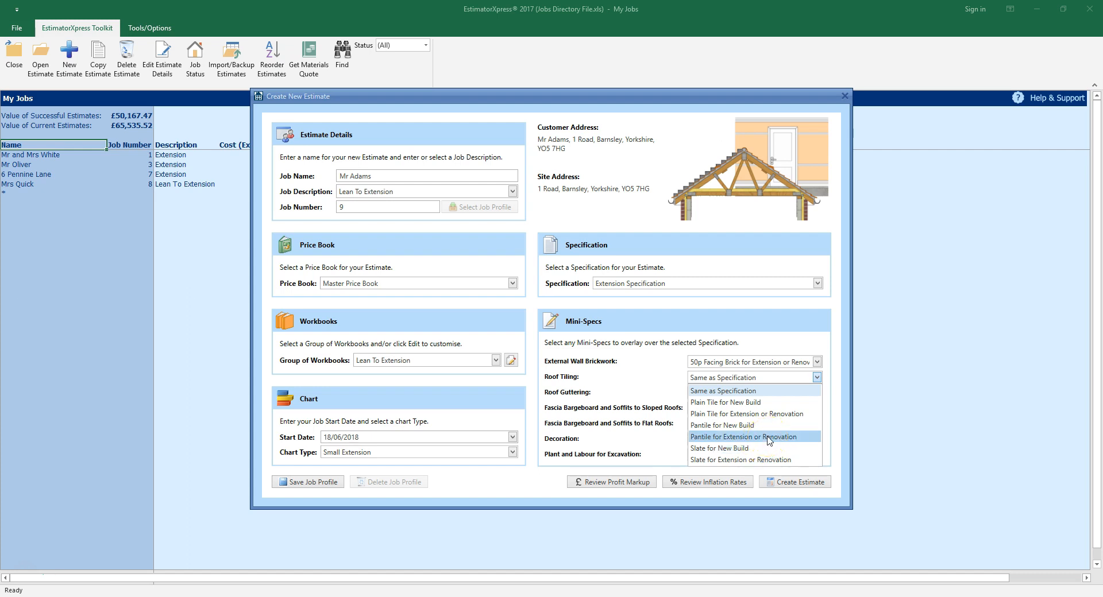
{"action": "left_click", "coordinate": [767, 438]}
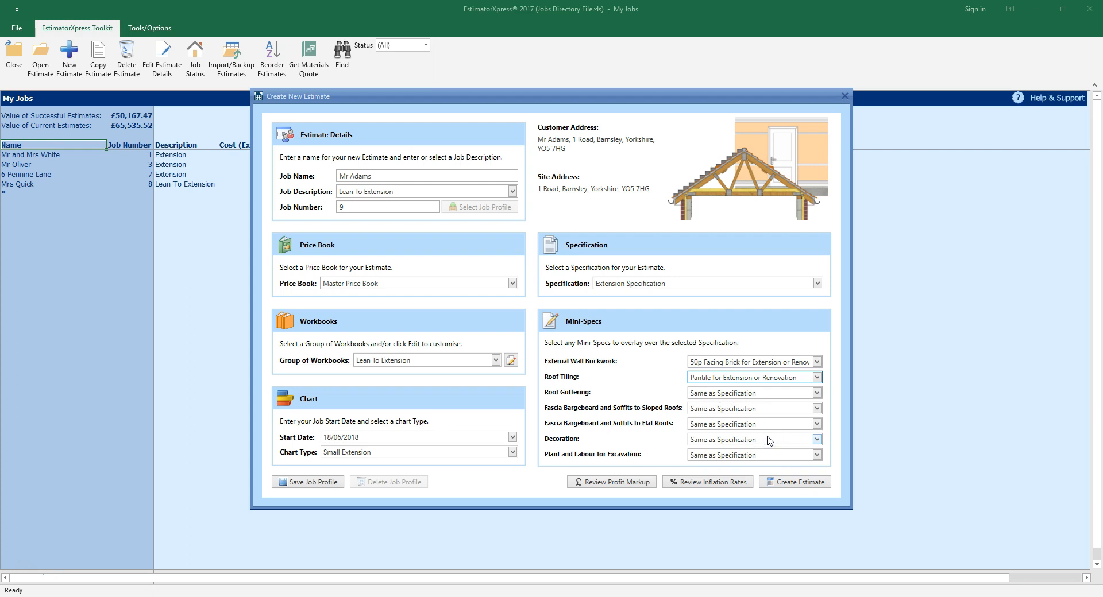
Step: Set the Roof Guttering mini-spec to Plastic Rectangular Gutter to 80mm Round Downpipe and the sloped-roof fascia mini-spec to Softwood 200mm Fascia and Bargeboard
{"action": "left_click", "coordinate": [816, 394]}
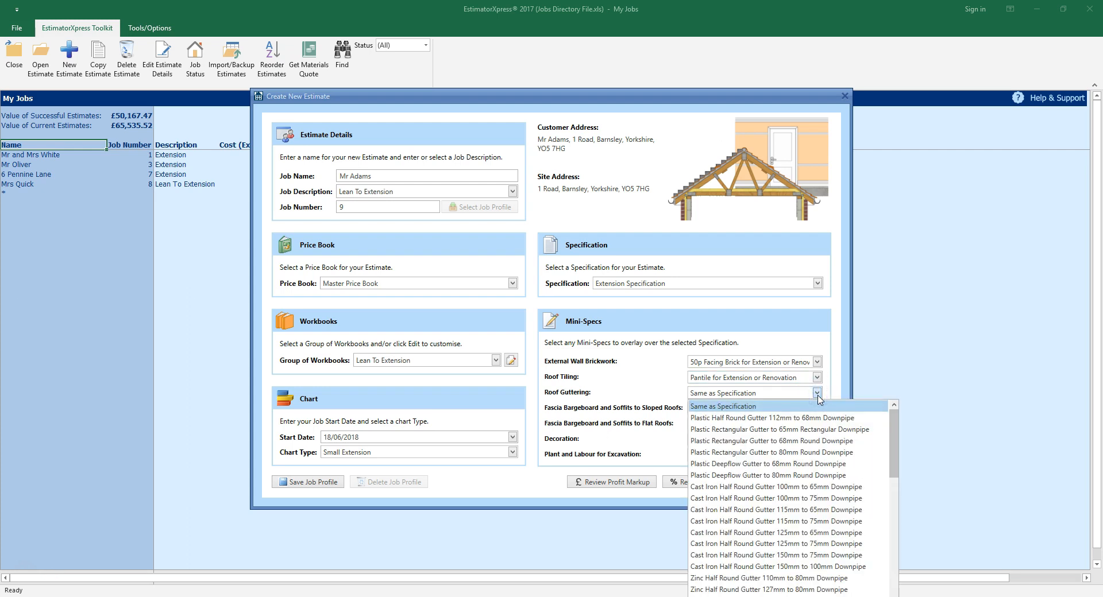
{"action": "left_click", "coordinate": [866, 458]}
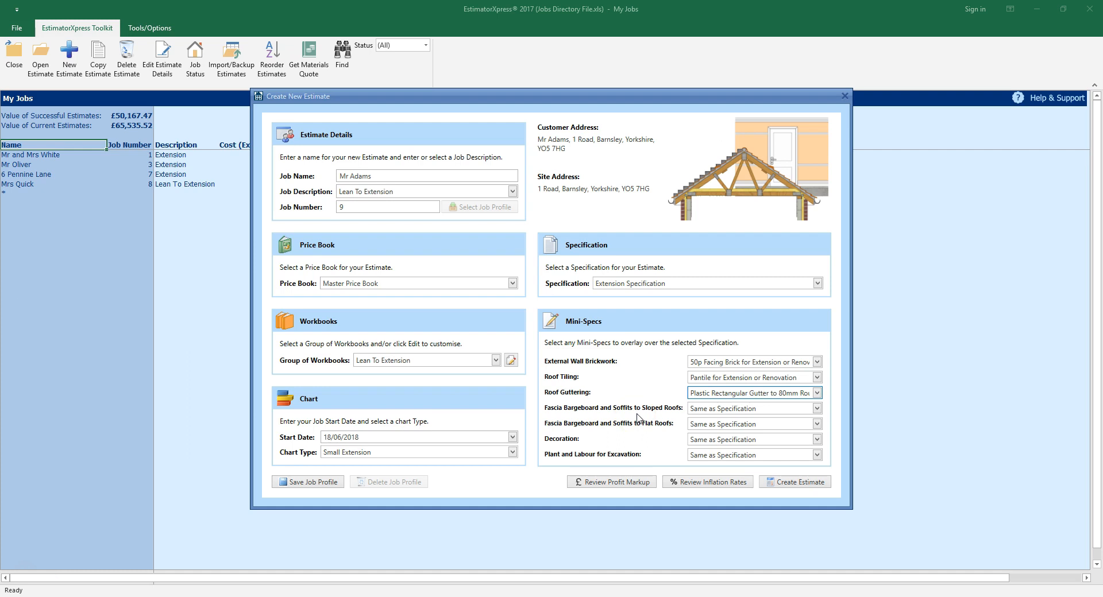
{"action": "left_click", "coordinate": [816, 408]}
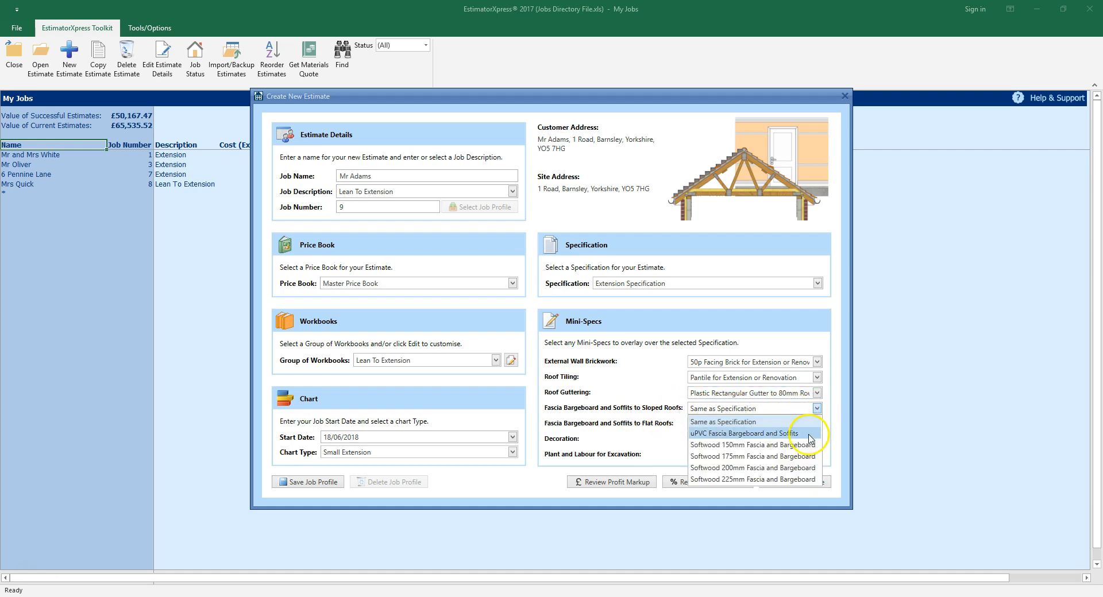
{"action": "left_click", "coordinate": [809, 469]}
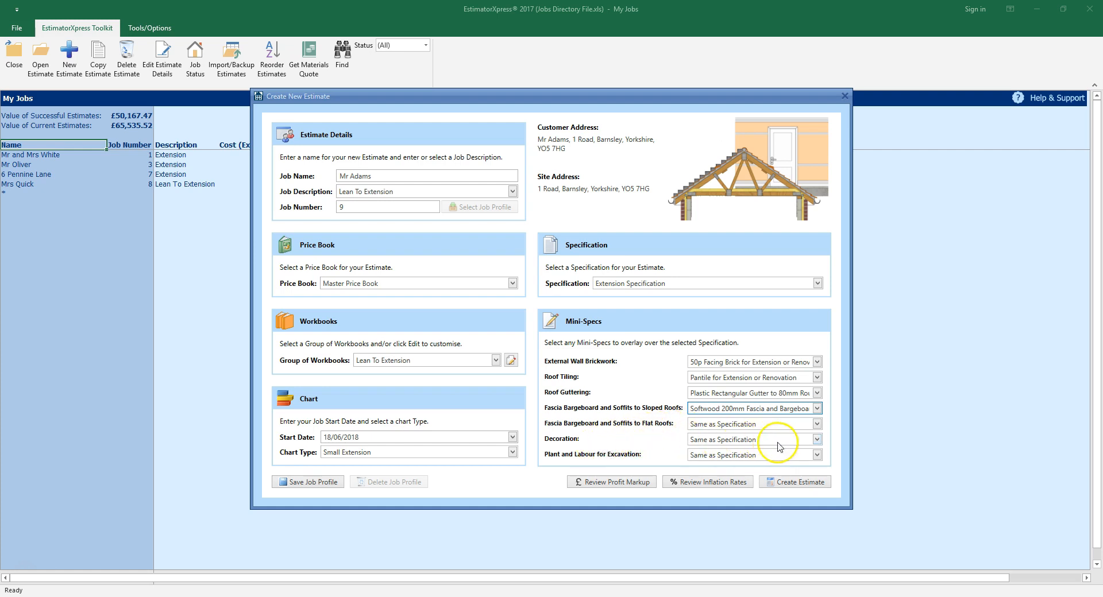
Step: Set the Decoration mini-spec to HBXL Default Decoration Extension/Renovation and the Plant and Labour for Excavation mini-spec to Excavation using manual labour
{"action": "left_click", "coordinate": [815, 440]}
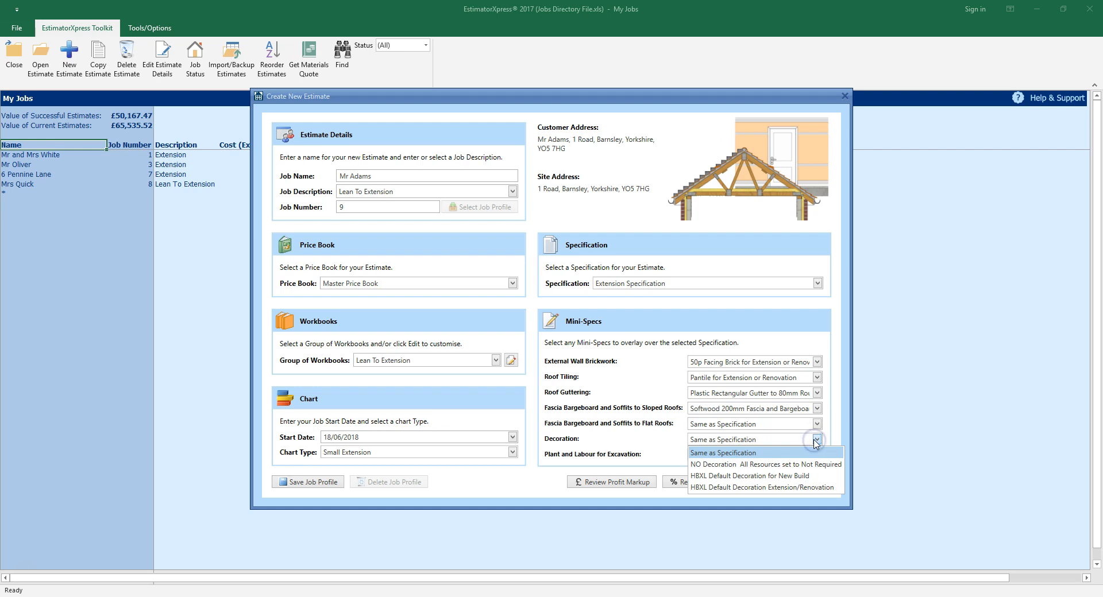
{"action": "left_click", "coordinate": [829, 487]}
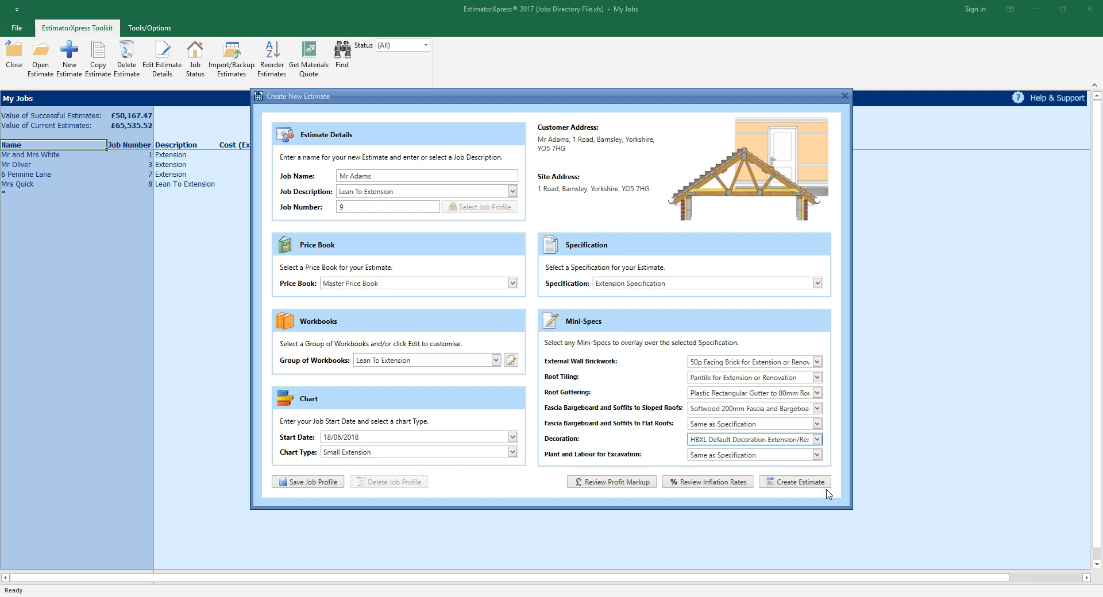
{"action": "left_click", "coordinate": [816, 456]}
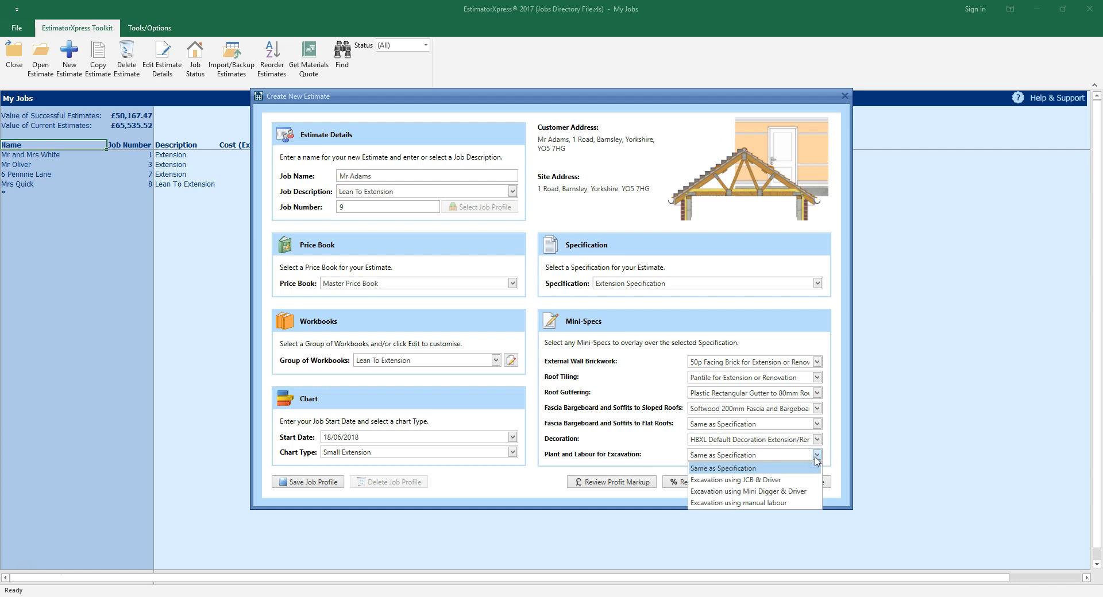
{"action": "left_click", "coordinate": [810, 504]}
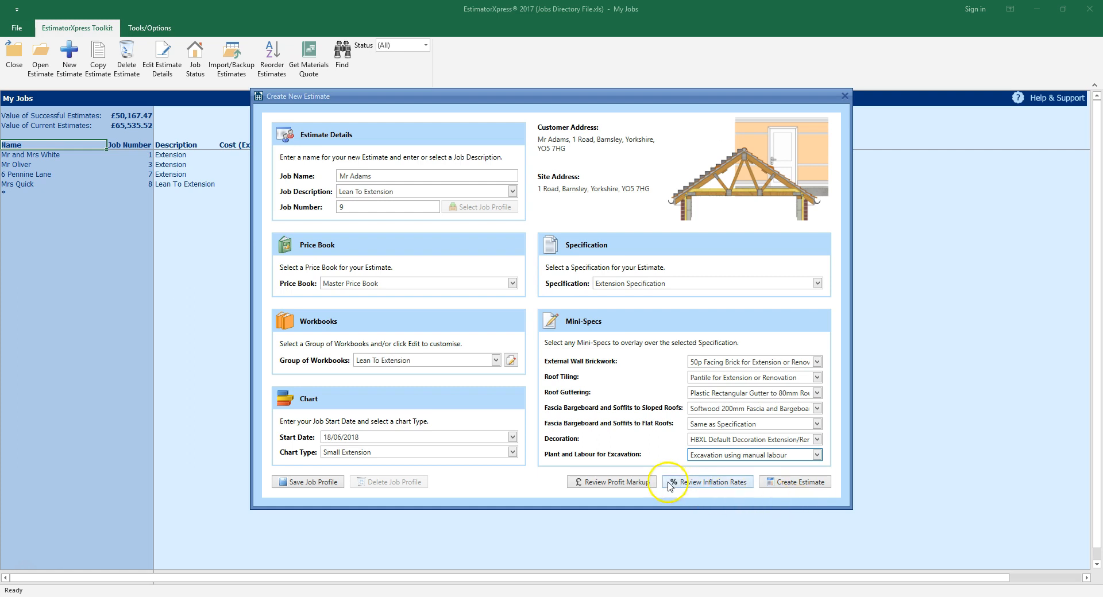
Step: Review the estimate's profit markups and inflation rates for each resource type without changing them
{"action": "left_click", "coordinate": [636, 483]}
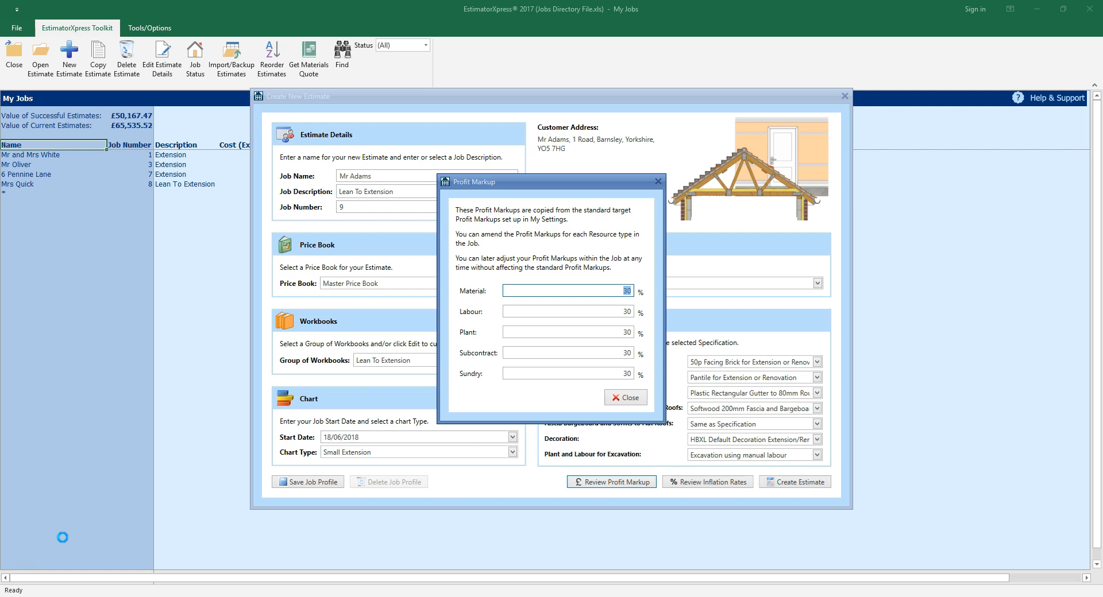
{"action": "left_click", "coordinate": [82, 541]}
{"action": "left_click", "coordinate": [38, 530]}
{"action": "left_click", "coordinate": [630, 398]}
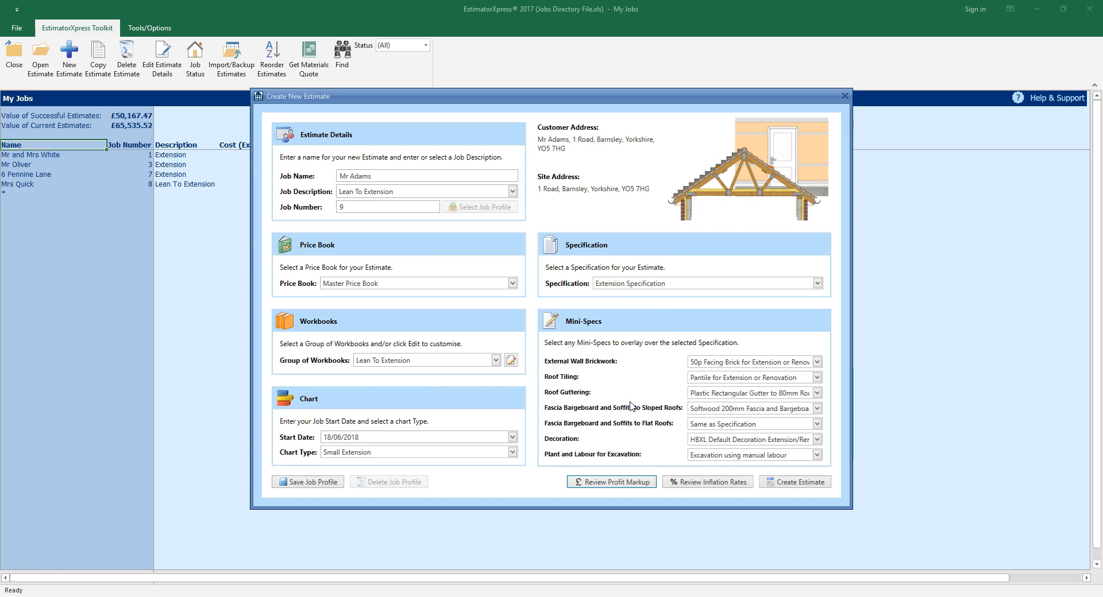
{"action": "left_click", "coordinate": [702, 483]}
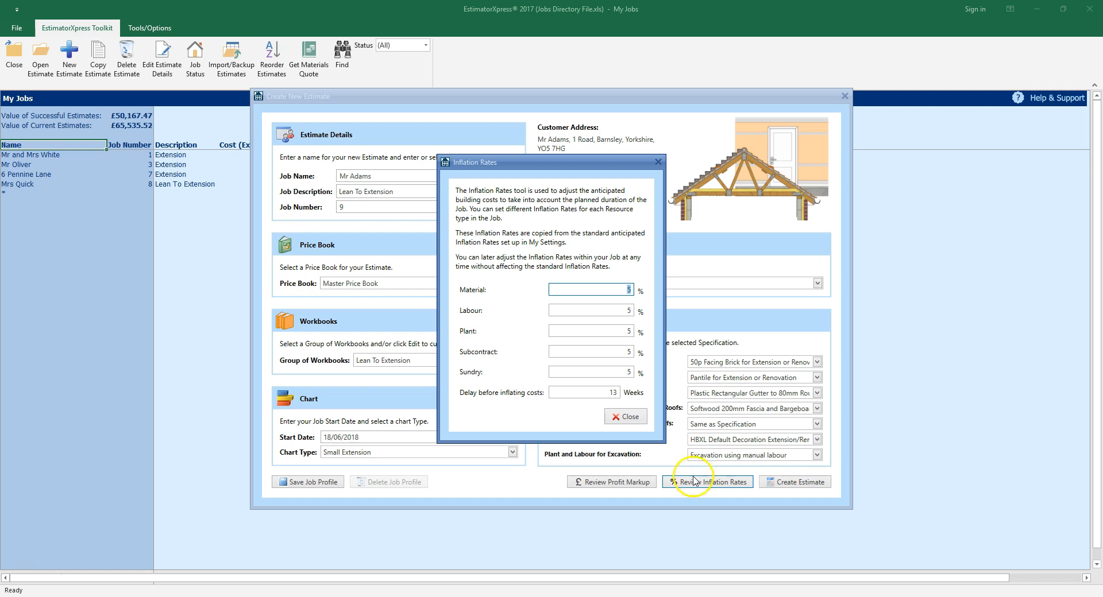
{"action": "left_click", "coordinate": [626, 417]}
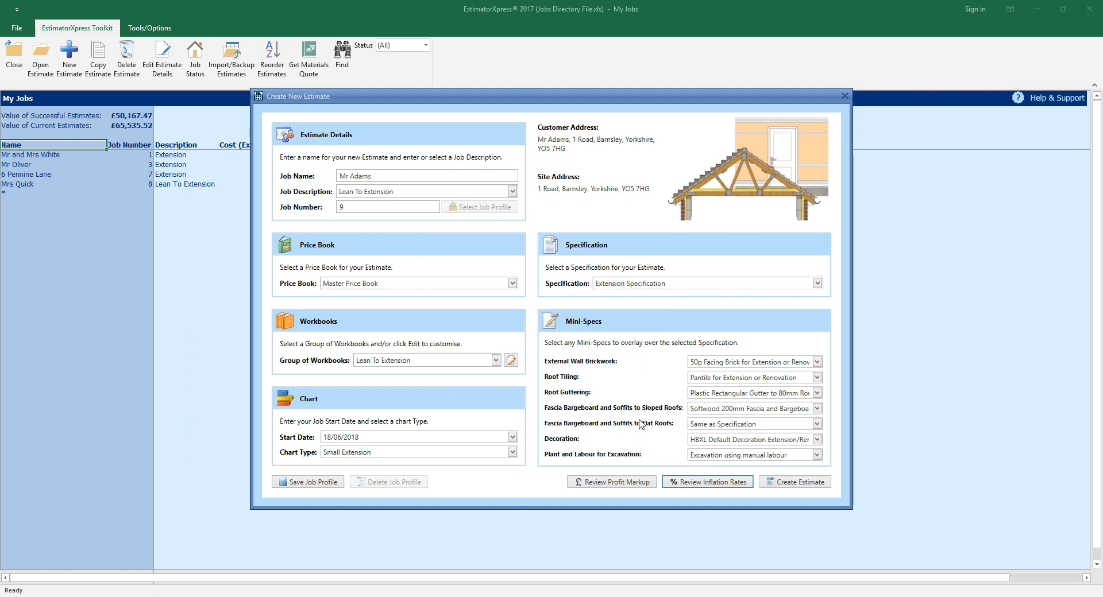
Step: Create the lean-to extension estimate from the completed settings
{"action": "left_click", "coordinate": [330, 486]}
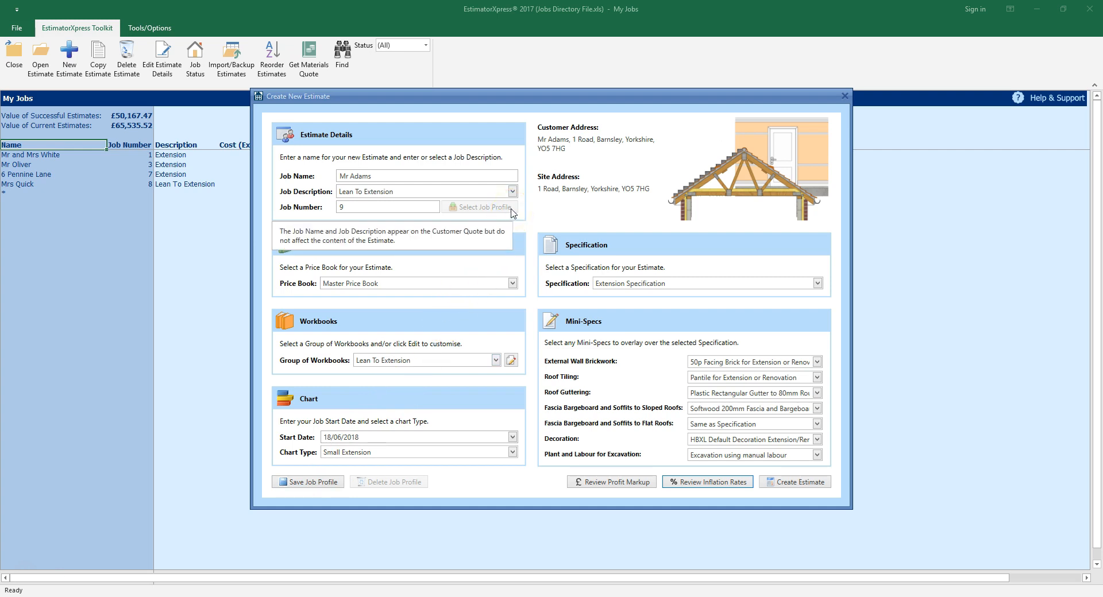
{"action": "left_click", "coordinate": [795, 485]}
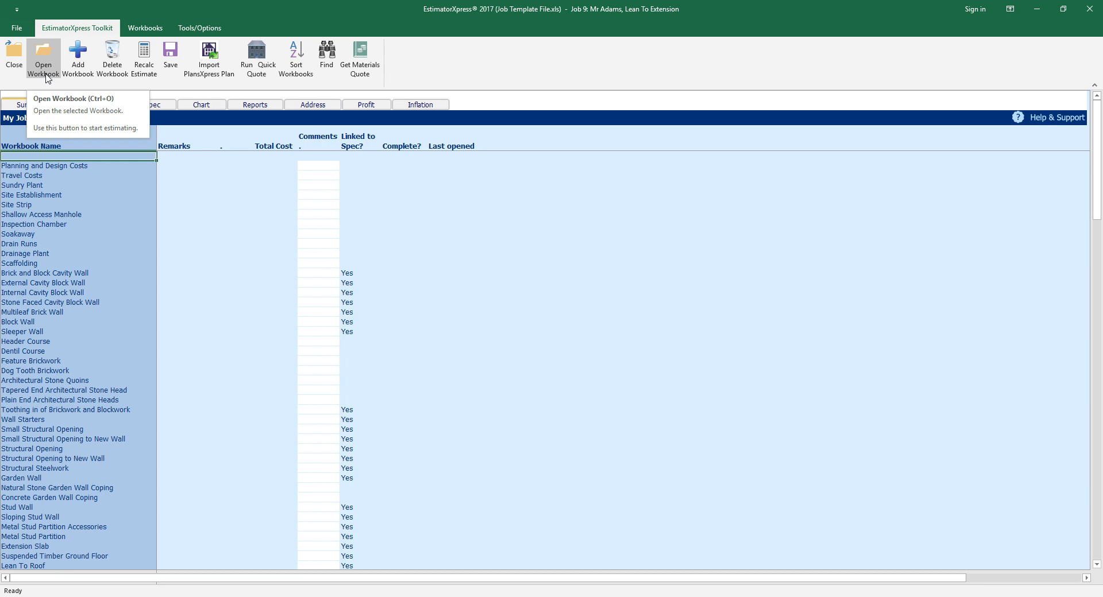
Step: Start adding workbooks to the job and tick Softwood Georgian Bar Walk-In Bay Windows in the list
{"action": "left_click", "coordinate": [83, 75]}
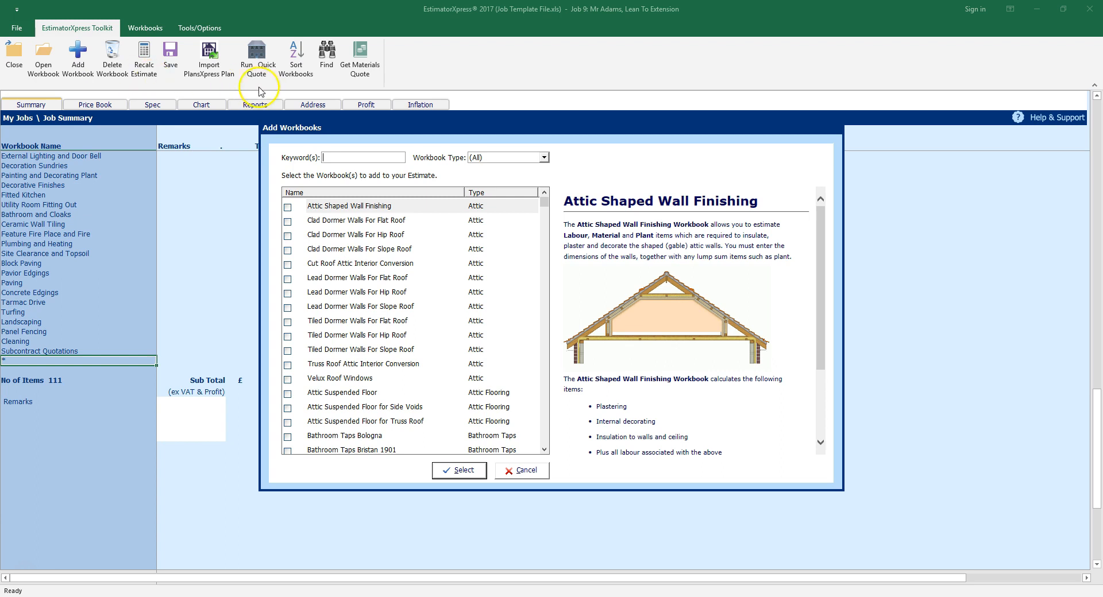
{"action": "left_click", "coordinate": [546, 211]}
{"action": "left_click_drag", "start_coordinate": [545, 211], "coordinate": [548, 238]}
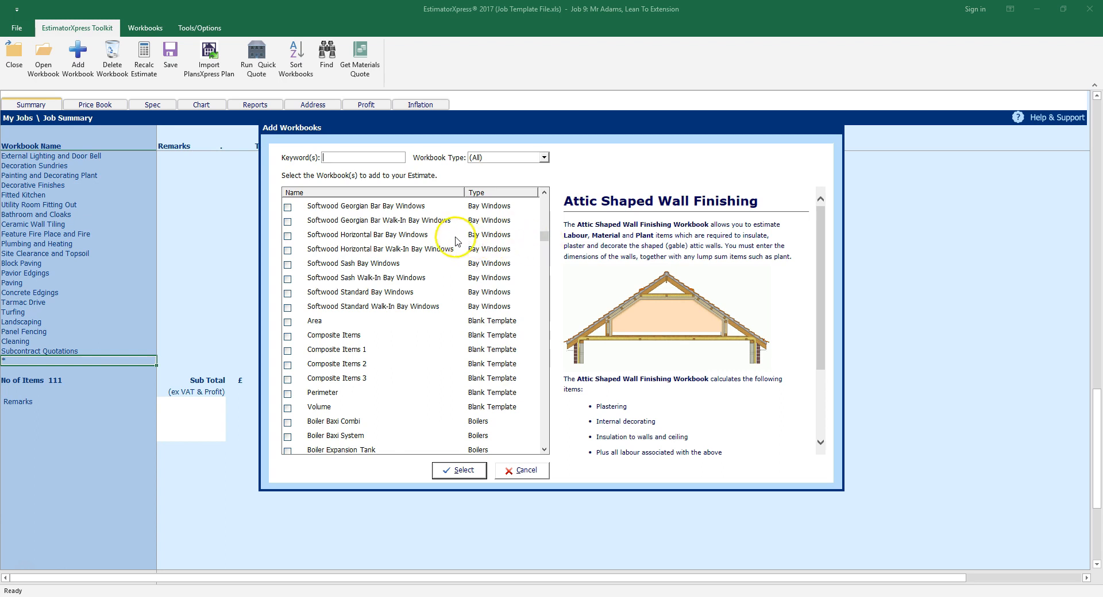
{"action": "left_click", "coordinate": [430, 224]}
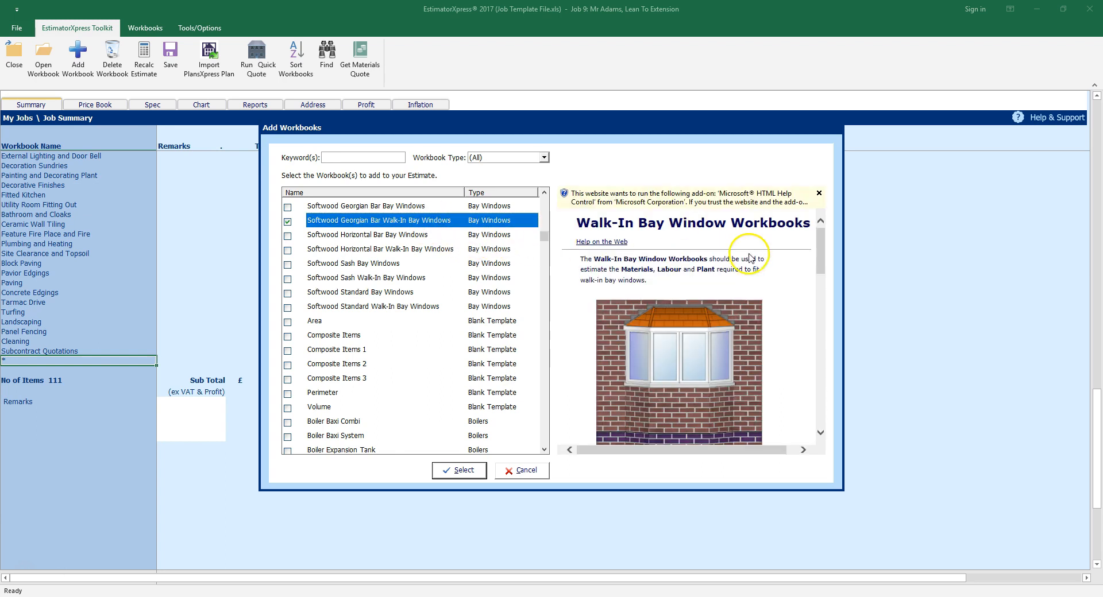
{"action": "mouse_move", "coordinate": [819, 237]}
{"action": "left_mouse_down"}
{"action": "mouse_move", "coordinate": [815, 292]}
{"action": "mouse_move", "coordinate": [820, 237]}
{"action": "left_mouse_up"}
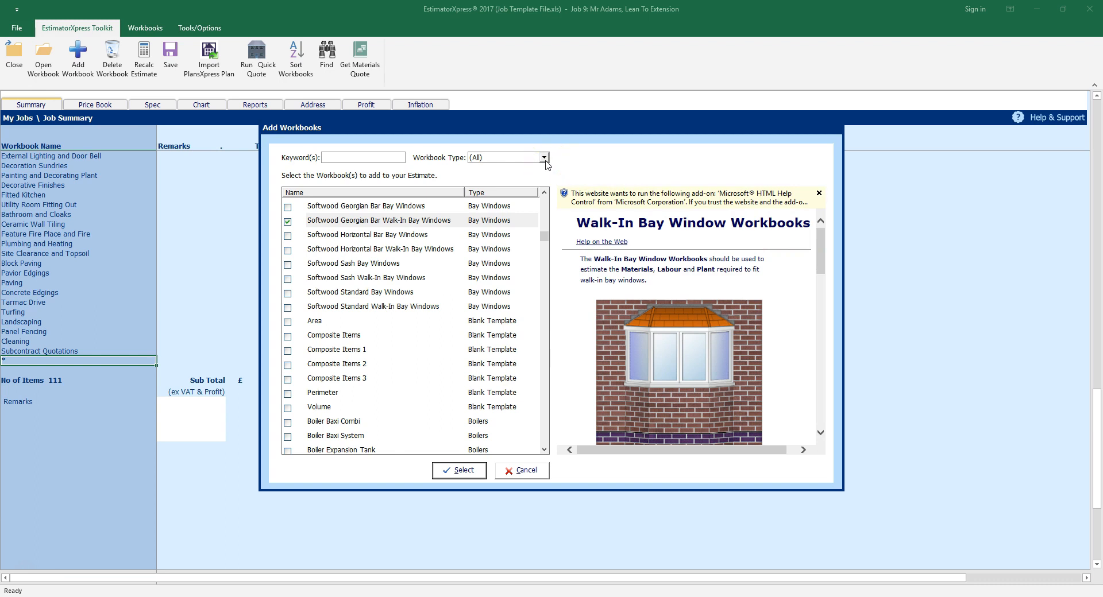
Step: View only the Doors workbooks through the workbook type filter and restore the filter to (All)
{"action": "left_click", "coordinate": [544, 159]}
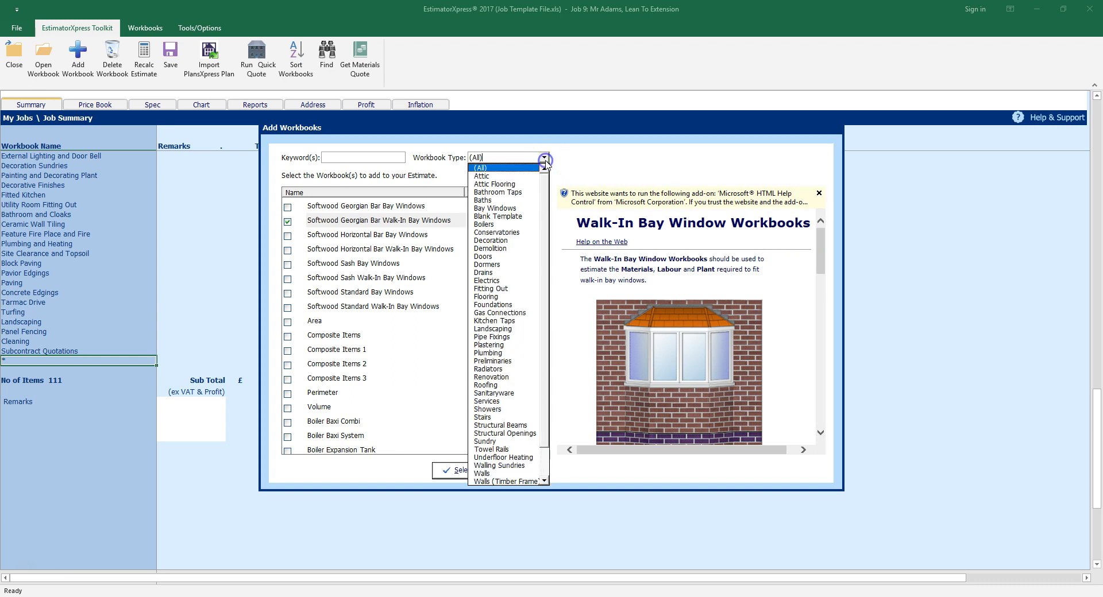
{"action": "left_click", "coordinate": [520, 256]}
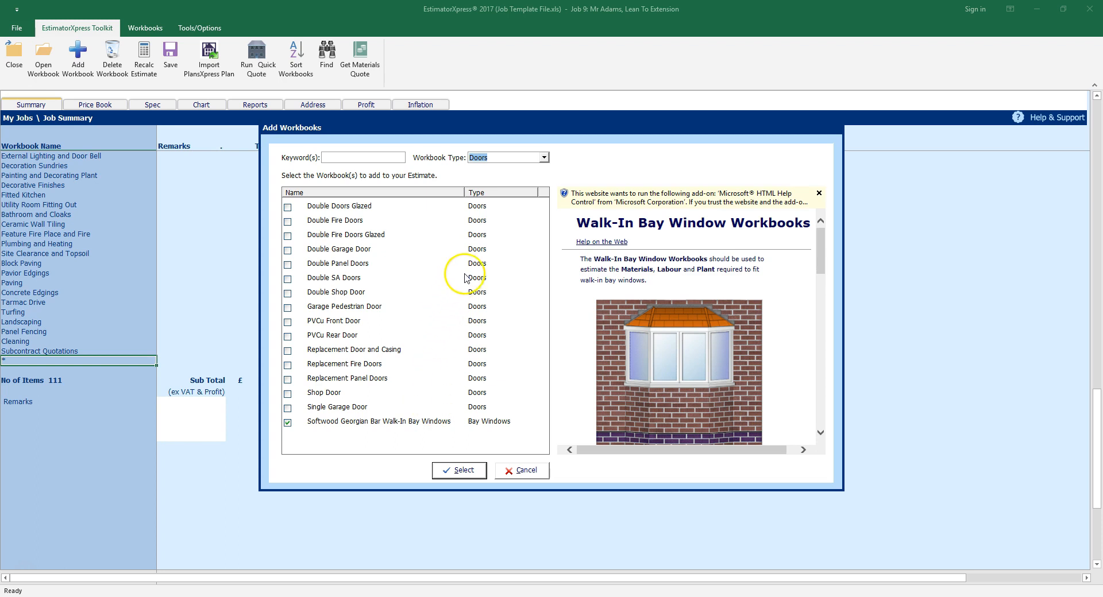
{"action": "left_click", "coordinate": [547, 157]}
{"action": "left_click_drag", "start_coordinate": [546, 213], "coordinate": [543, 182]}
{"action": "left_click", "coordinate": [525, 168]}
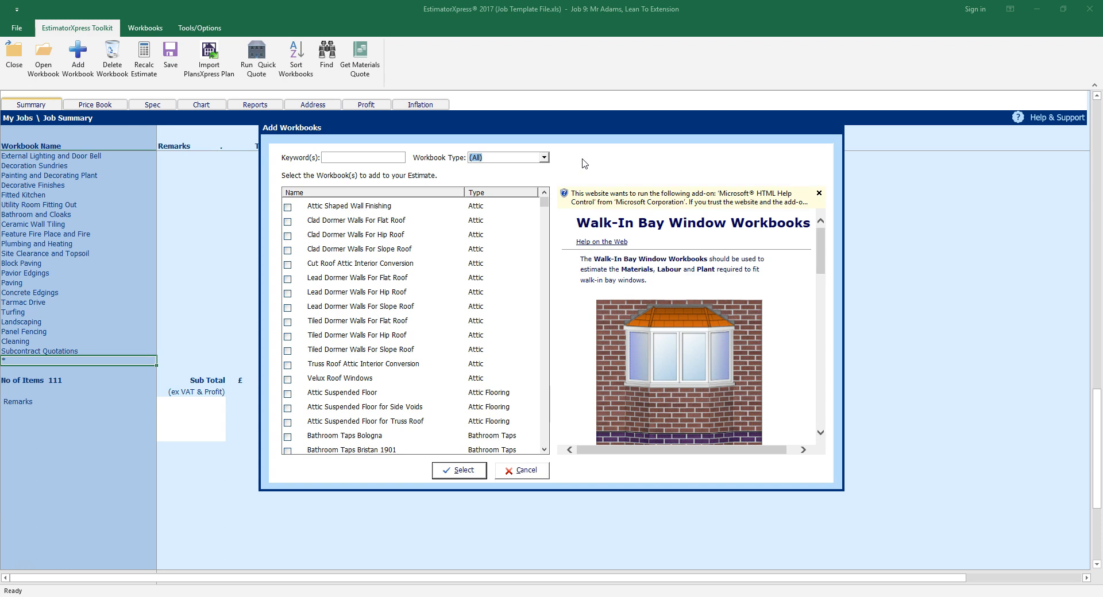
Step: Search the workbooks for the keyword BAY, tick Softwood Sash Bay Windows as well, and add the ticked workbooks to the estimate
{"action": "left_click", "coordinate": [375, 157]}
{"action": "type", "text": "BAY"}
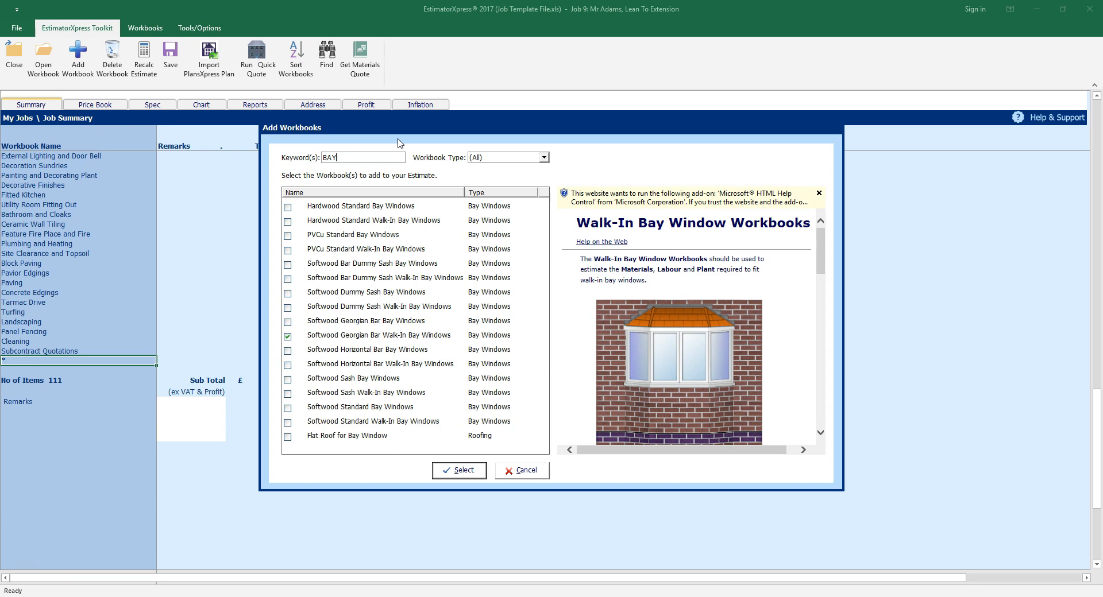
{"action": "left_click", "coordinate": [400, 117]}
{"action": "left_click", "coordinate": [288, 380]}
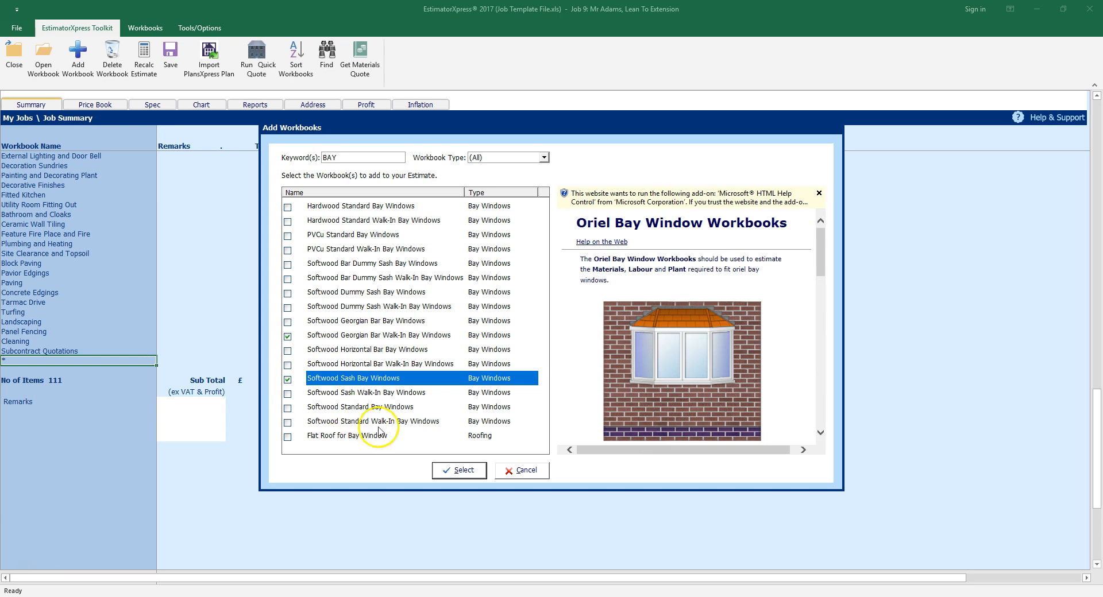
{"action": "left_click", "coordinate": [457, 472]}
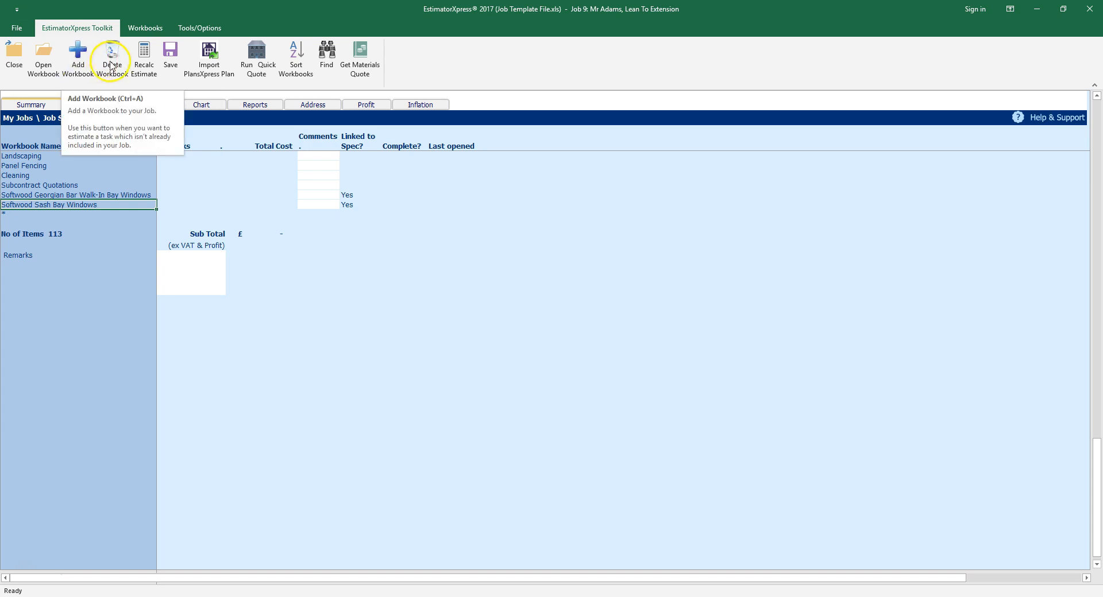
{"action": "left_click", "coordinate": [144, 68]}
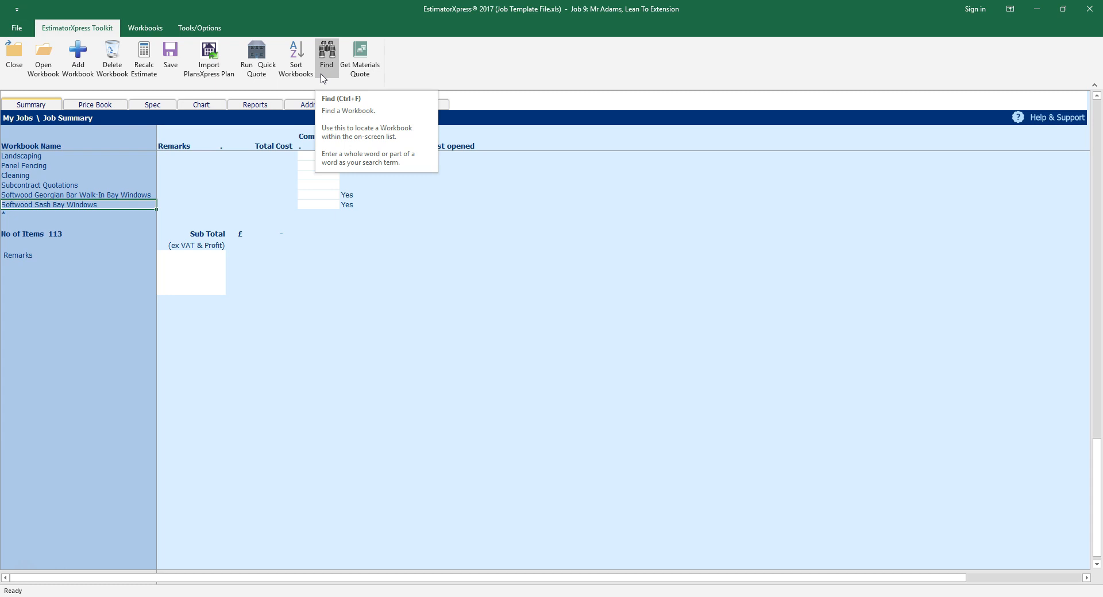
{"action": "left_click", "coordinate": [374, 75]}
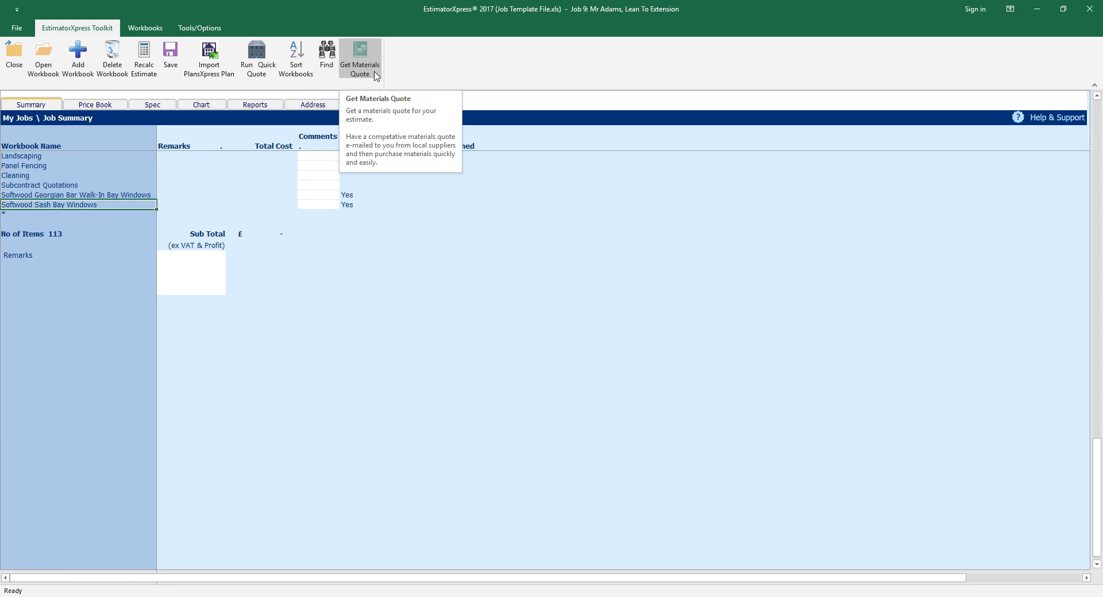
{"action": "left_click", "coordinate": [31, 107]}
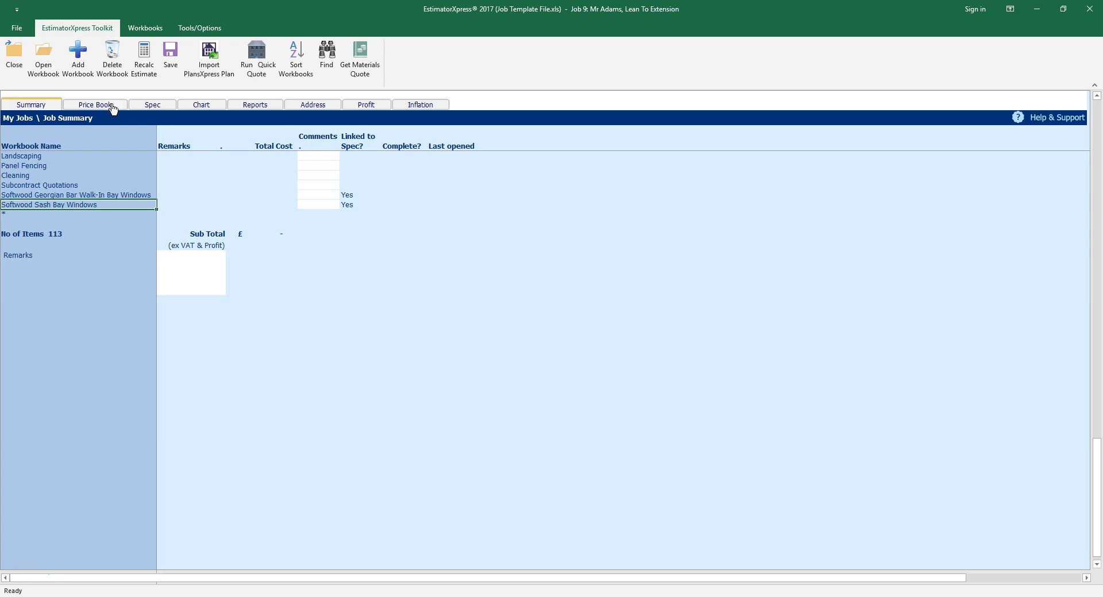
Step: Open the Material section of the job's price book
{"action": "left_click", "coordinate": [112, 109]}
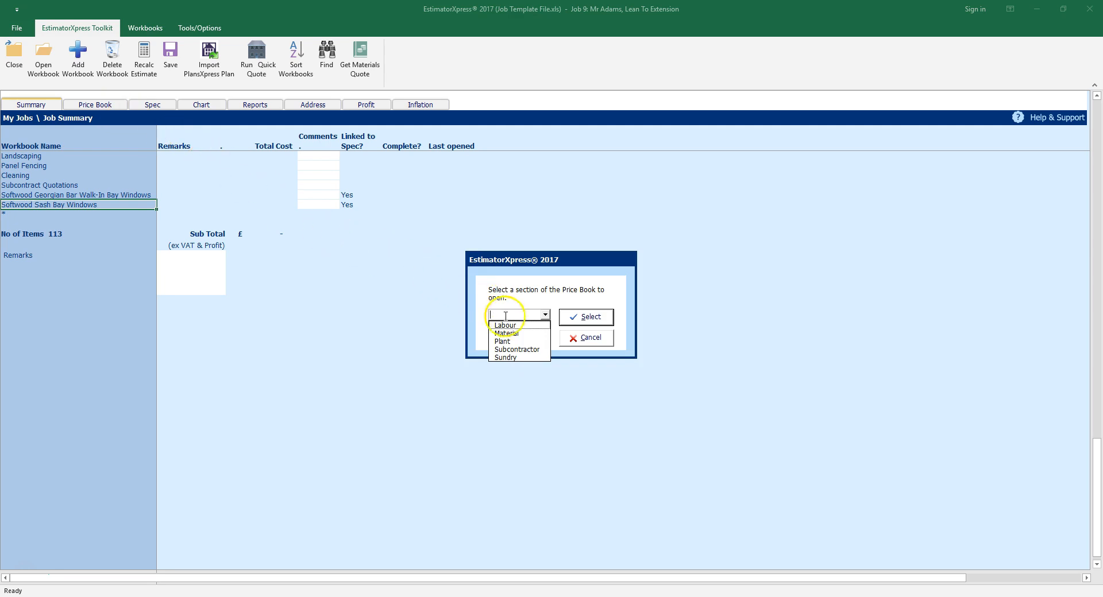
{"action": "left_click", "coordinate": [524, 333]}
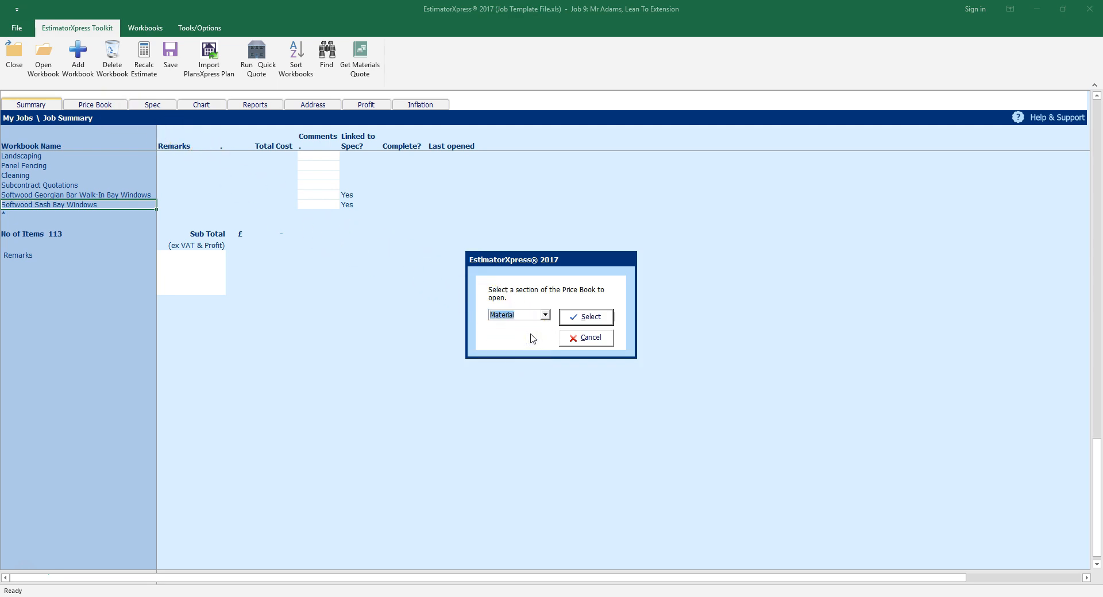
{"action": "left_click", "coordinate": [590, 317]}
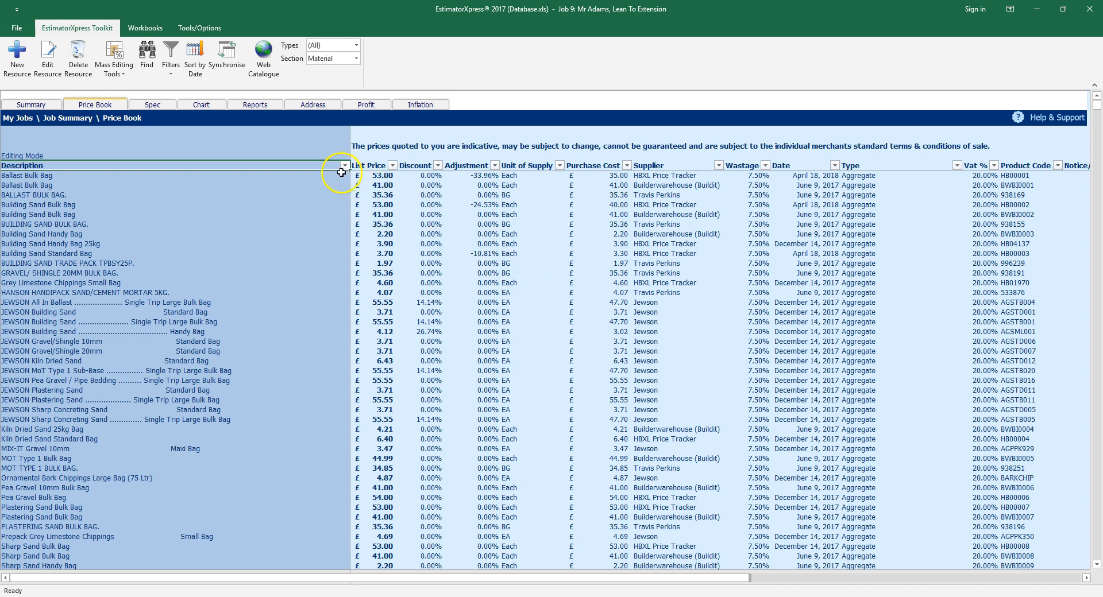
Step: Set up a Material price book synchronisation of ALL Resources and Prices from this Price Book to the Master Price Book, and leave the wizard
{"action": "left_click", "coordinate": [227, 57]}
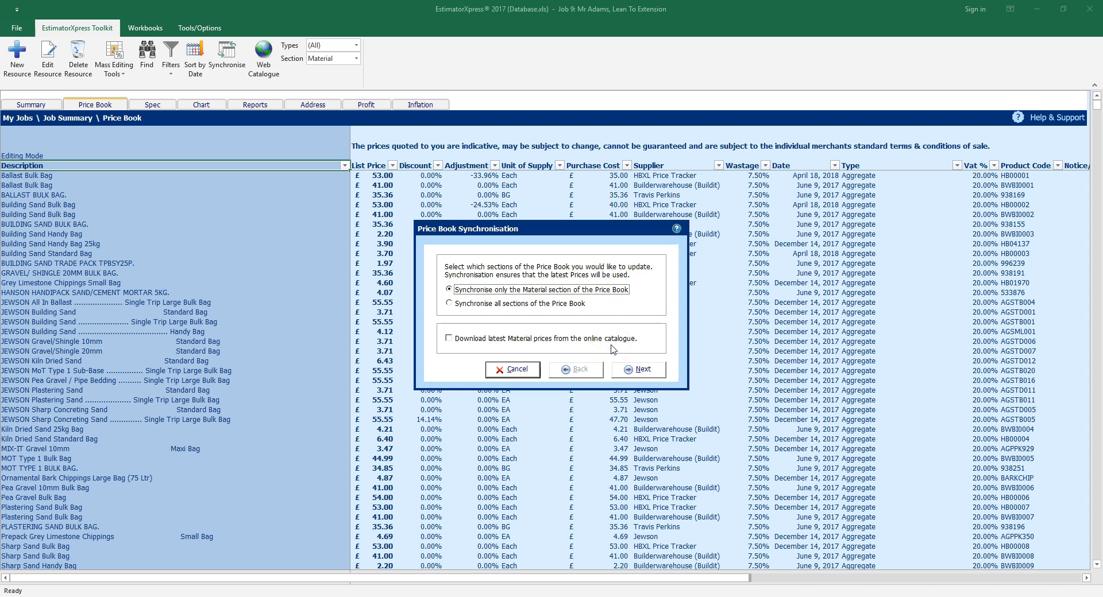
{"action": "left_click", "coordinate": [643, 369]}
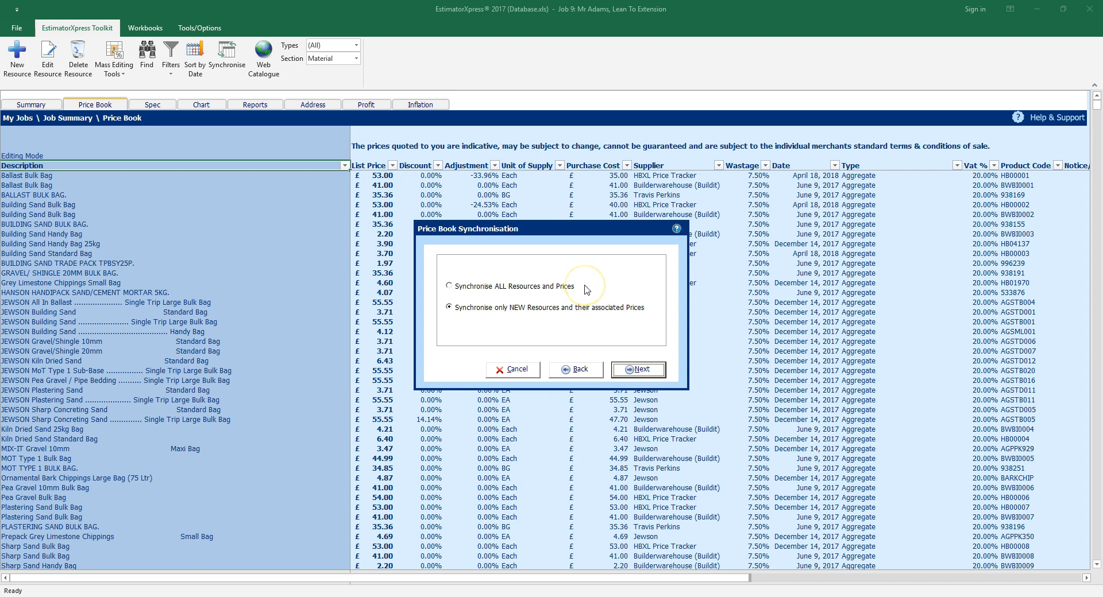
{"action": "left_click", "coordinate": [450, 285]}
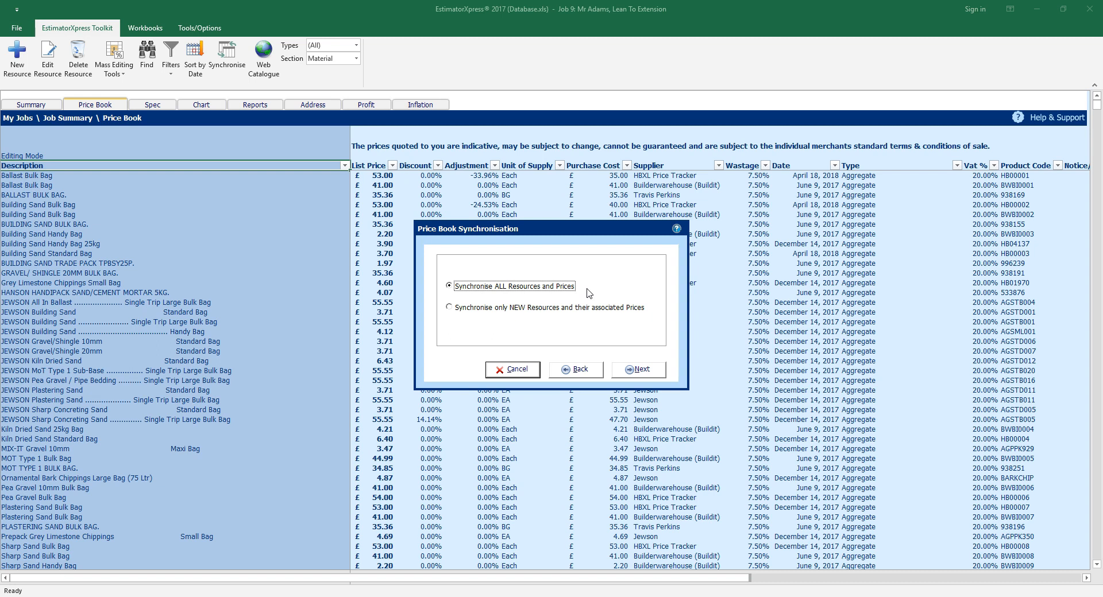
{"action": "left_click", "coordinate": [642, 370]}
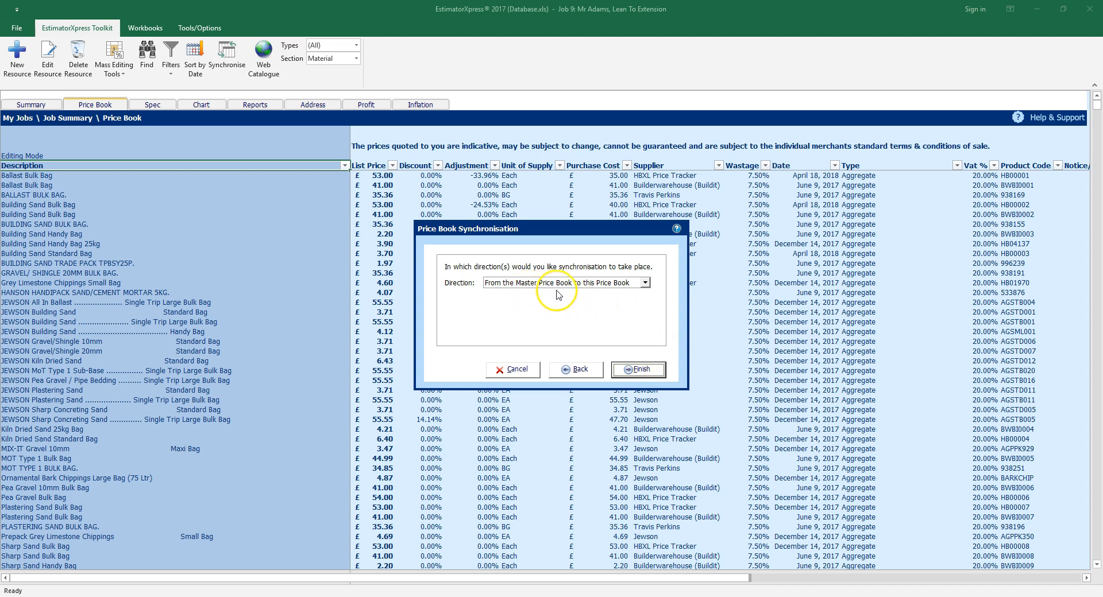
{"action": "left_click", "coordinate": [647, 284]}
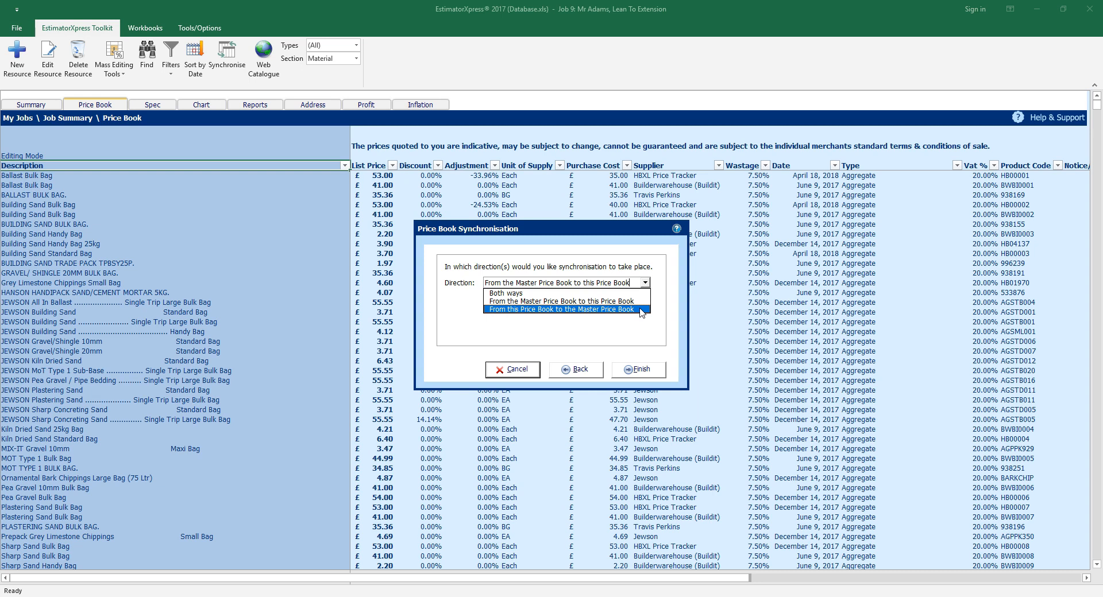
{"action": "left_click", "coordinate": [641, 310]}
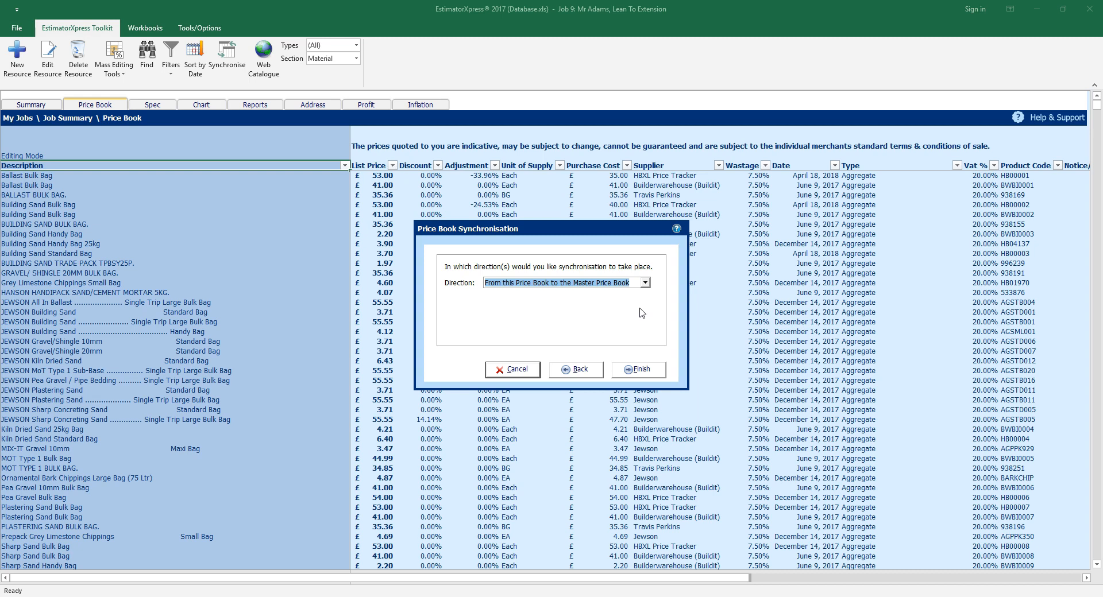
{"action": "left_click", "coordinate": [651, 369]}
{"action": "left_click", "coordinate": [530, 373]}
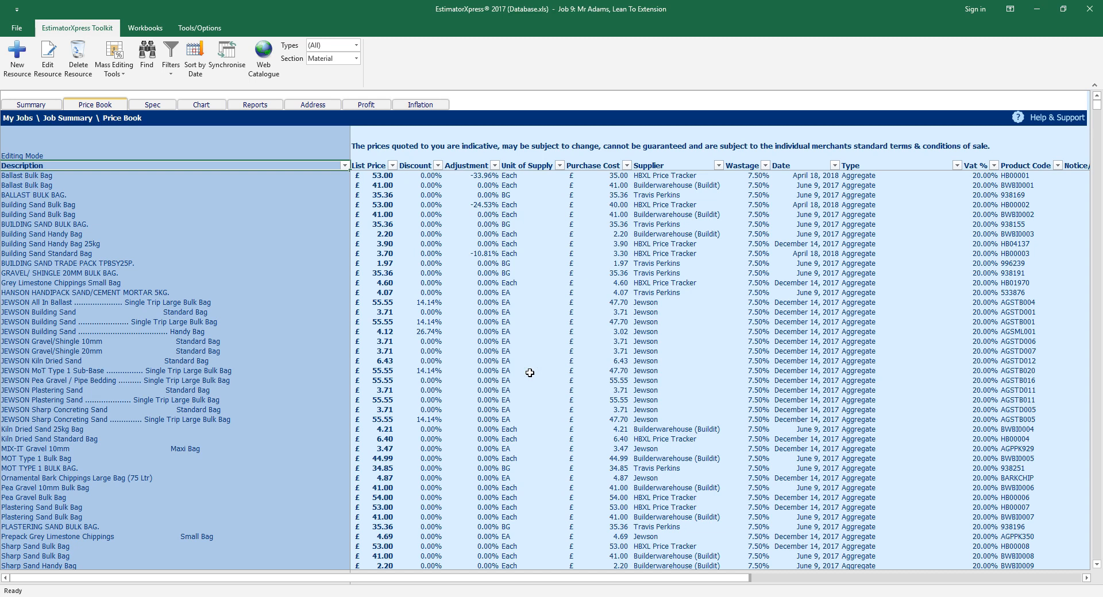
Step: View the top of the job summary, the extension specification and its mini-spec options, and return to the job summary
{"action": "left_click", "coordinate": [37, 105]}
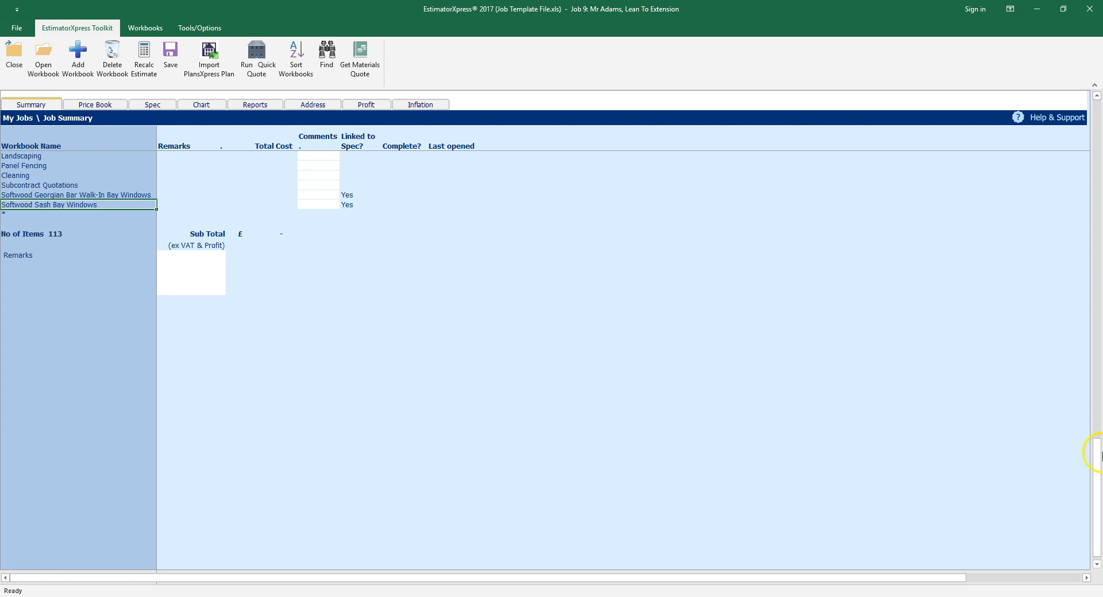
{"action": "left_click_drag", "start_coordinate": [1098, 456], "coordinate": [1099, 102]}
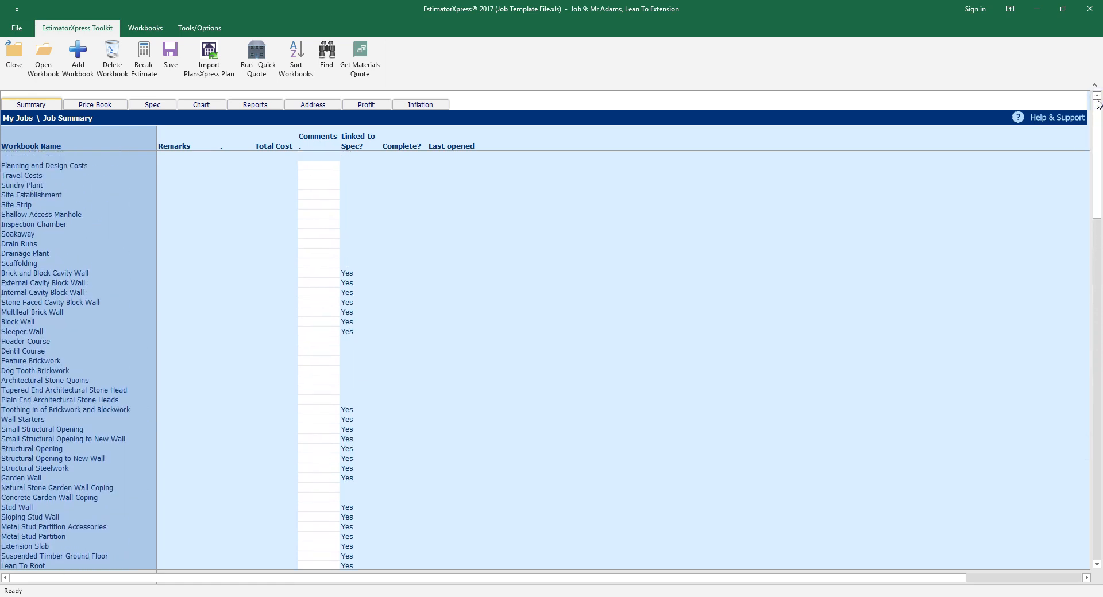
{"action": "left_click", "coordinate": [164, 106]}
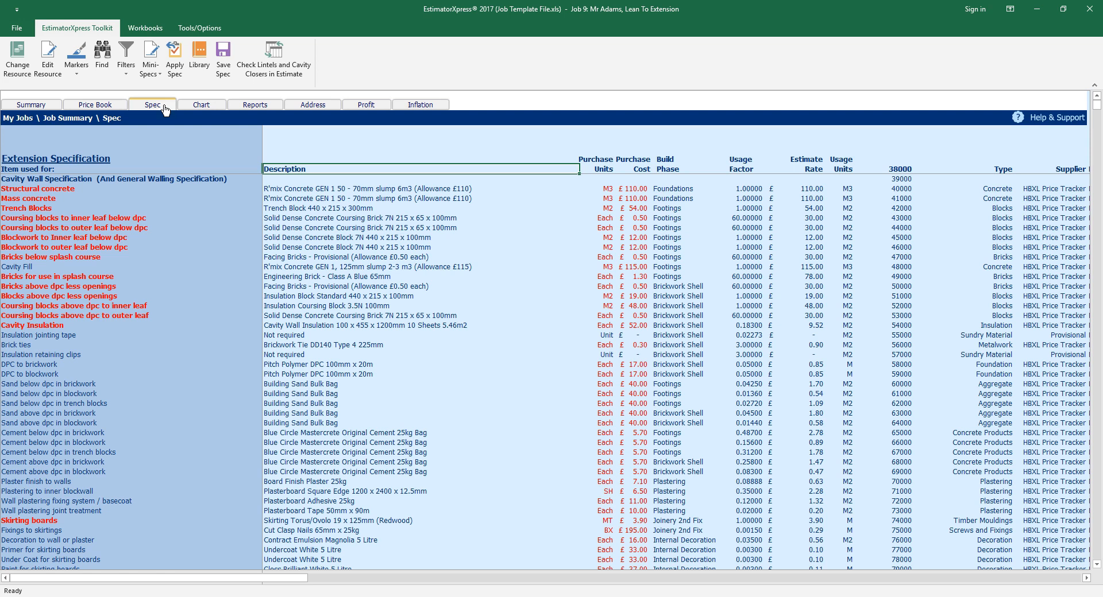
{"action": "left_click", "coordinate": [148, 79]}
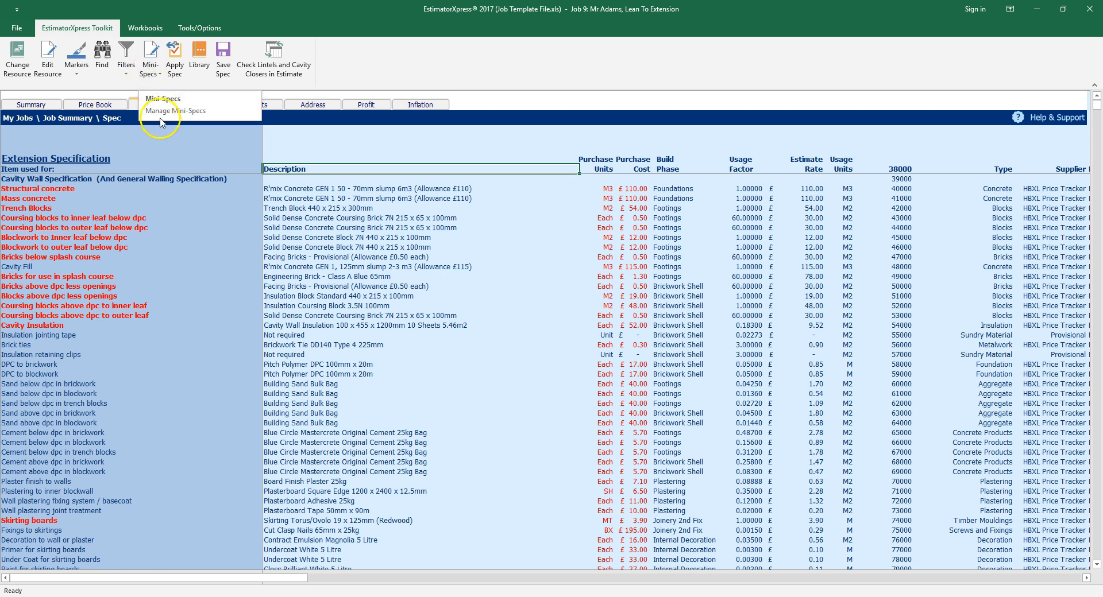
{"action": "left_click", "coordinate": [167, 143]}
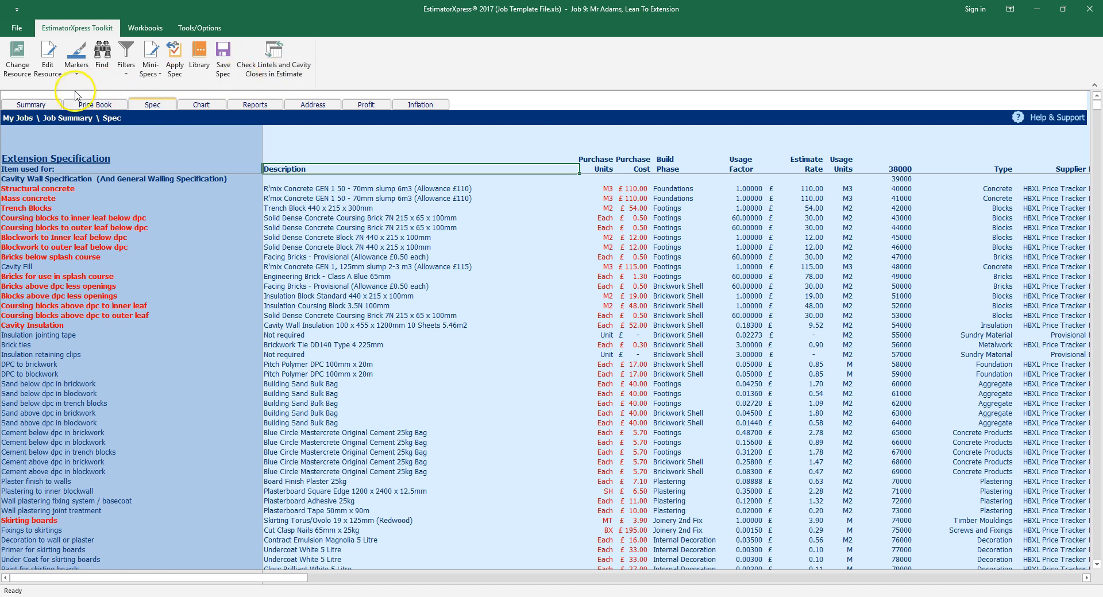
{"action": "left_click", "coordinate": [46, 106]}
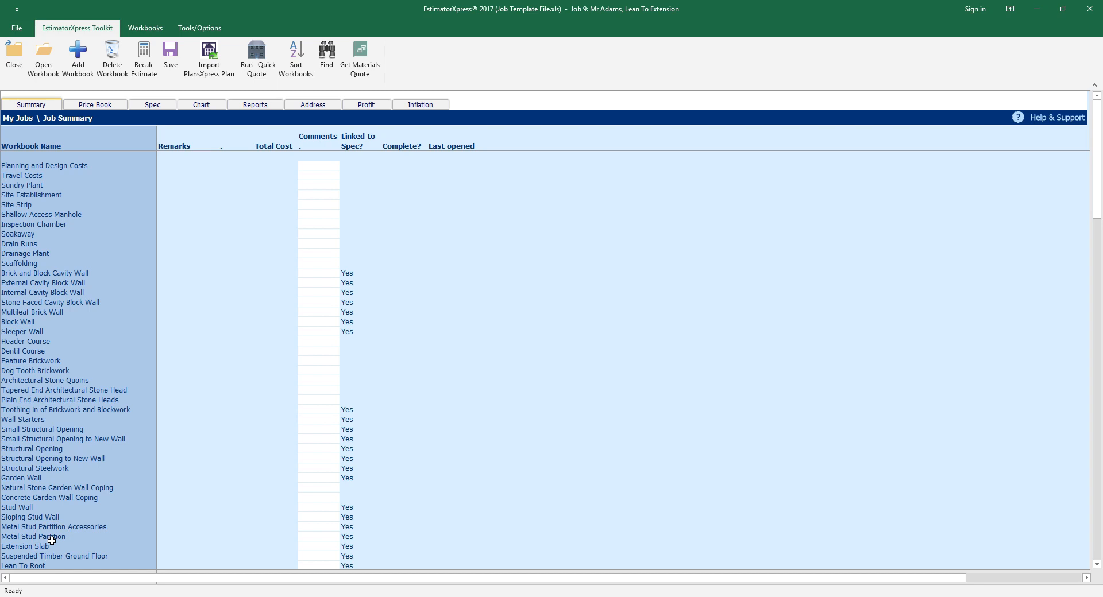
Step: Open the Planning and Design Costs workbook and create a Design Work worksheet located at Lean To Extension, using the Small Home Extension template
{"action": "left_click", "coordinate": [65, 168]}
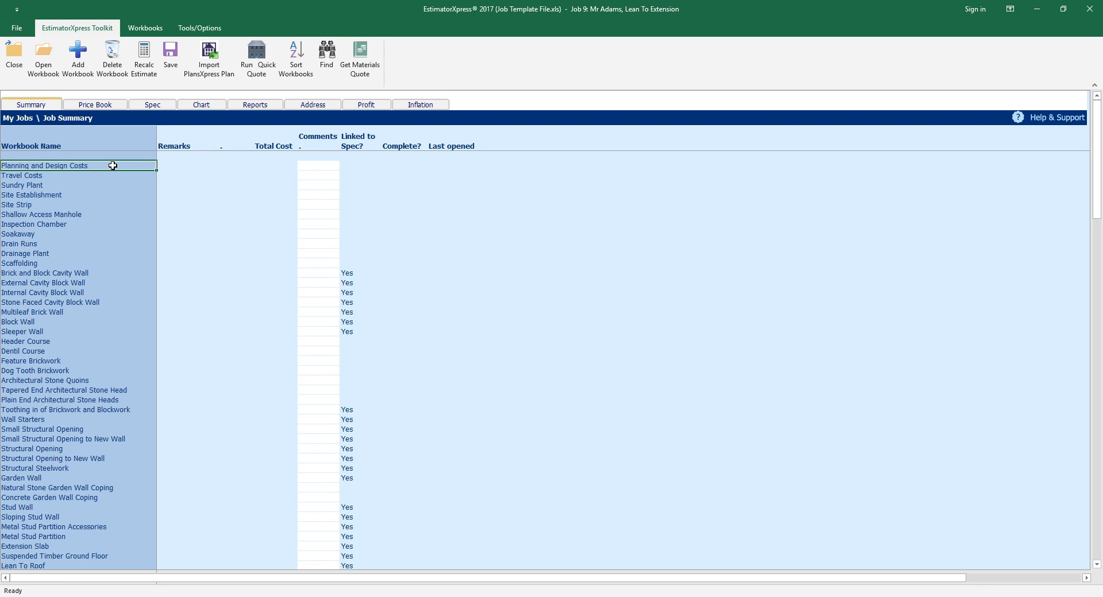
{"action": "left_click", "coordinate": [50, 70]}
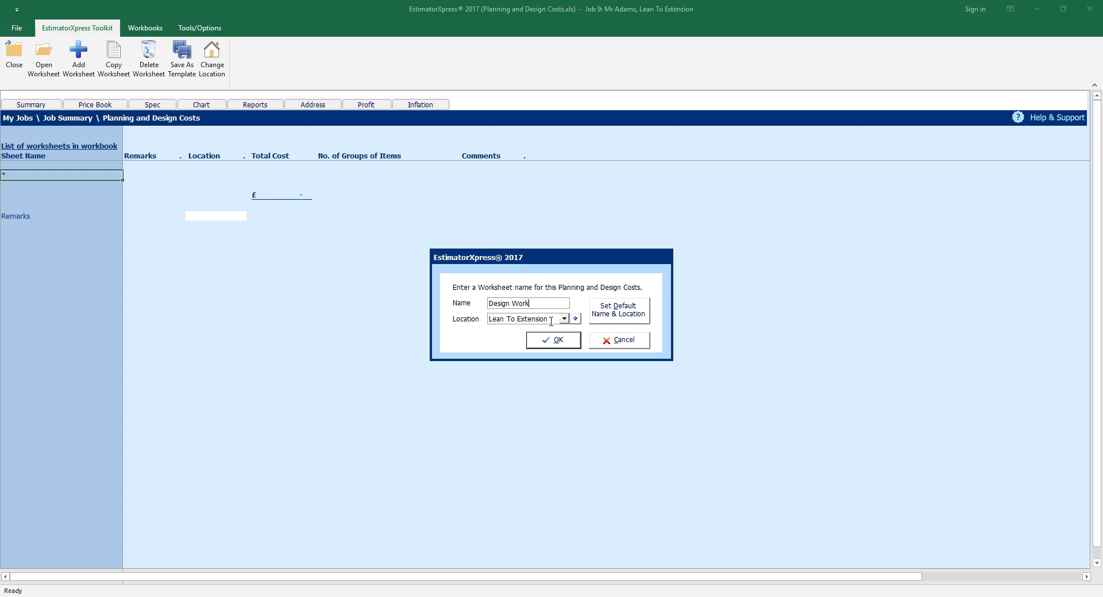
{"action": "left_click", "coordinate": [572, 344]}
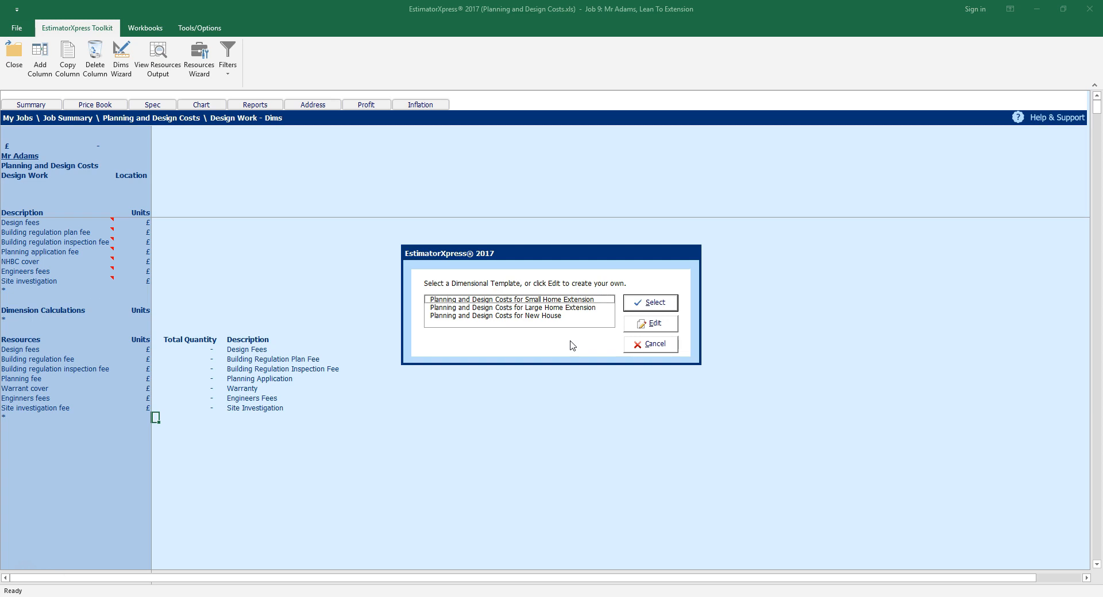
{"action": "left_click", "coordinate": [589, 301]}
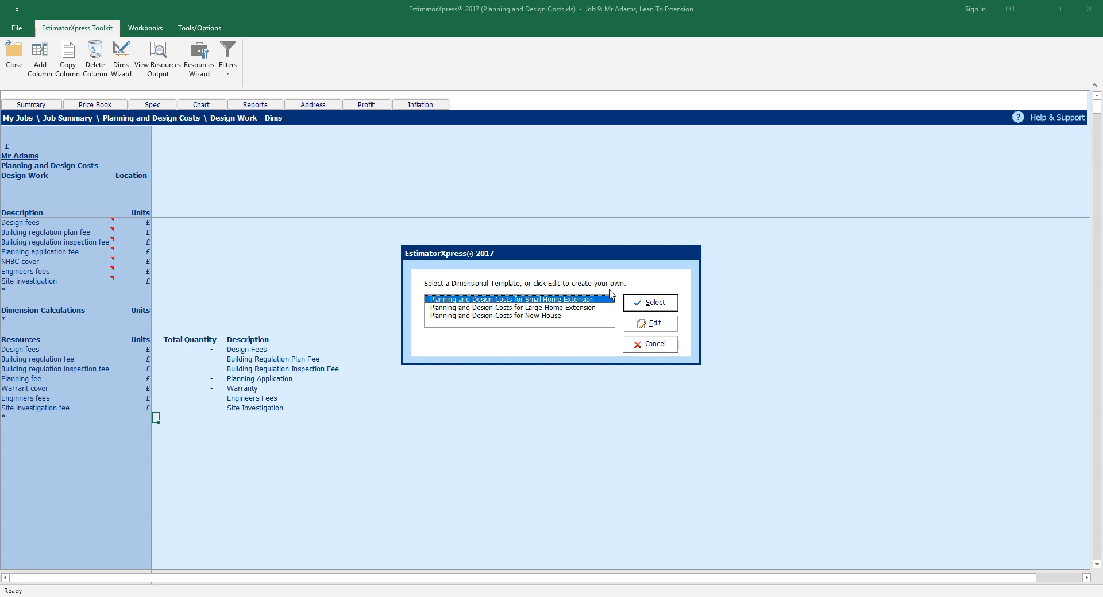
{"action": "left_click", "coordinate": [665, 305]}
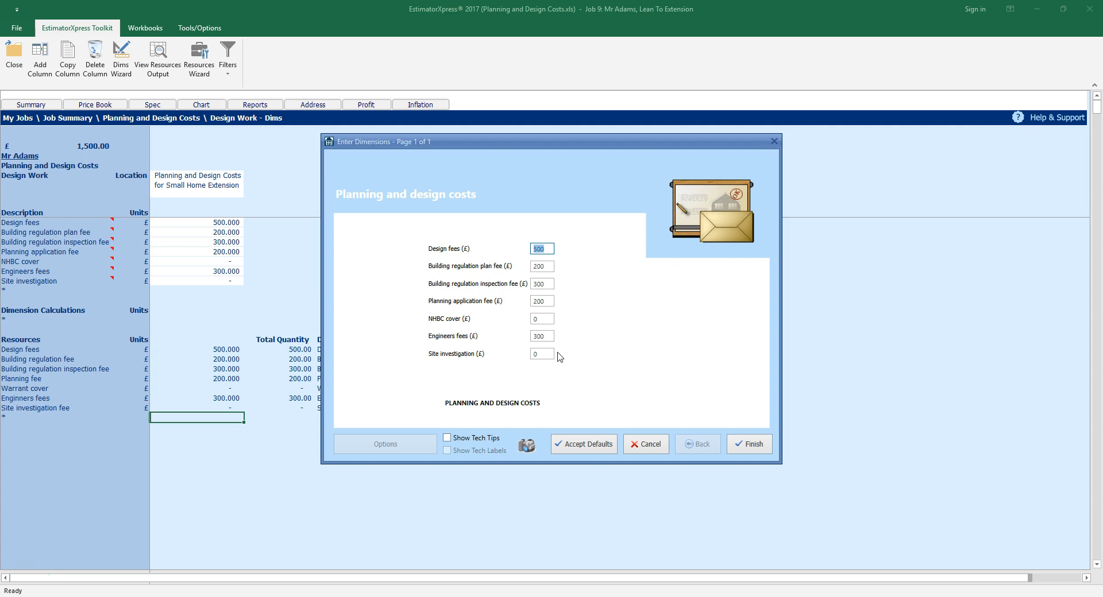
Step: Set the design fees to £400 and the engineers fees to £500, and finish entering the dimensions
{"action": "type", "text": "400"}
{"action": "left_click", "coordinate": [543, 336]}
{"action": "type", "text": "500"}
{"action": "left_click", "coordinate": [738, 444]}
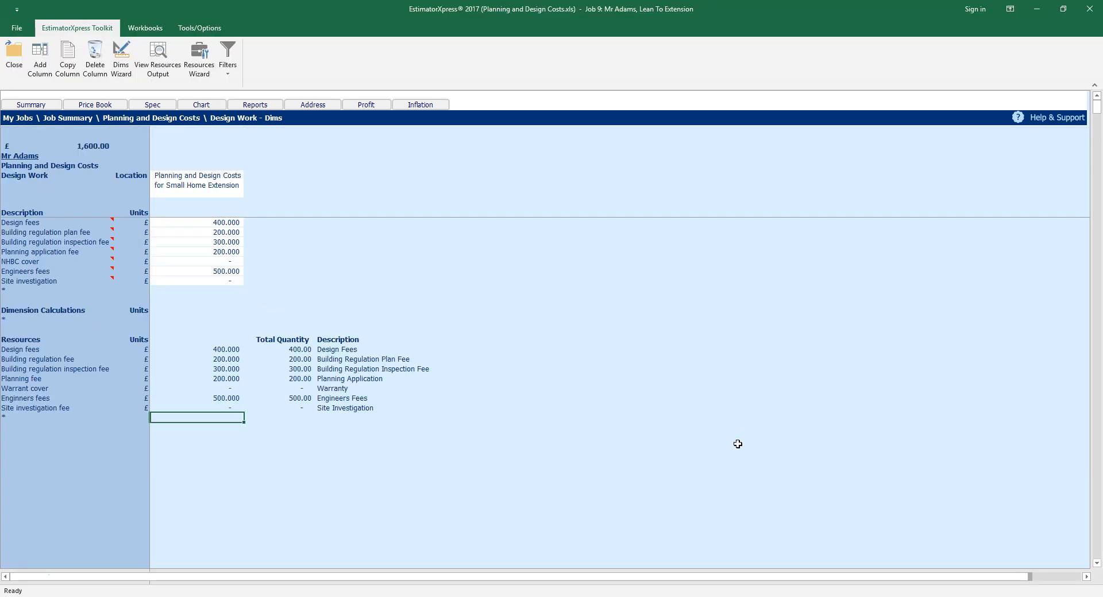
Step: Close the Design Work worksheet and its Planning and Design Costs workbook, marking the workbook as complete
{"action": "left_click", "coordinate": [16, 60]}
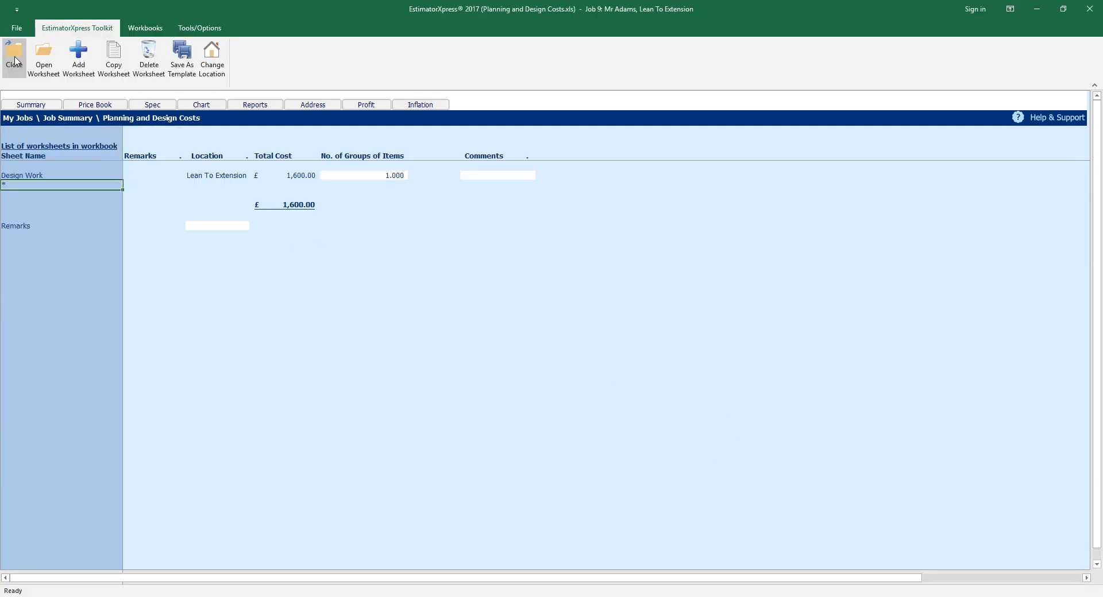
{"action": "left_click", "coordinate": [15, 59]}
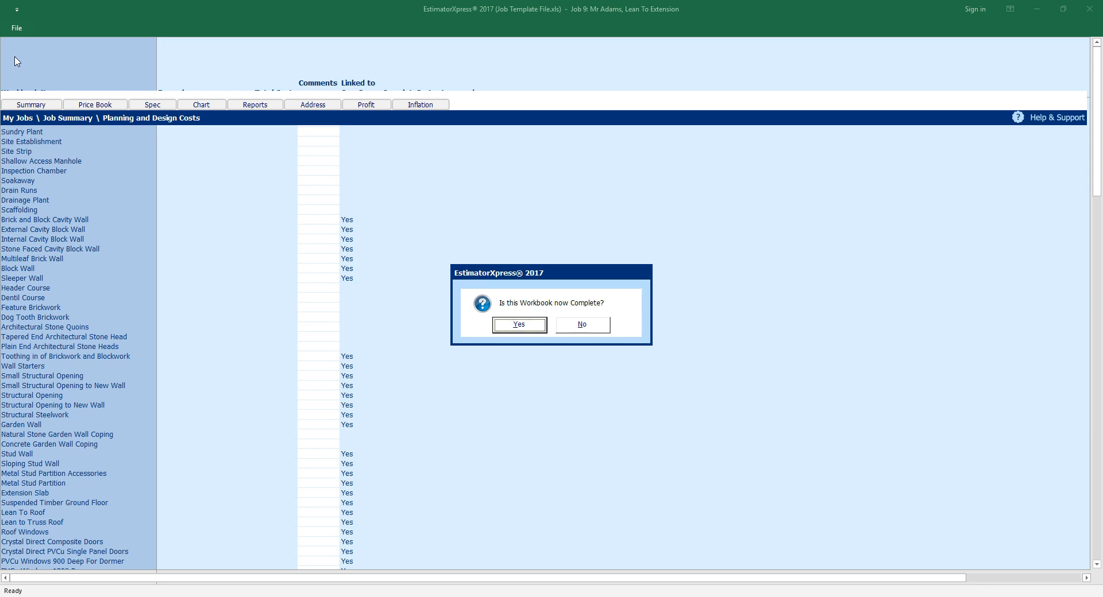
{"action": "left_click", "coordinate": [526, 323]}
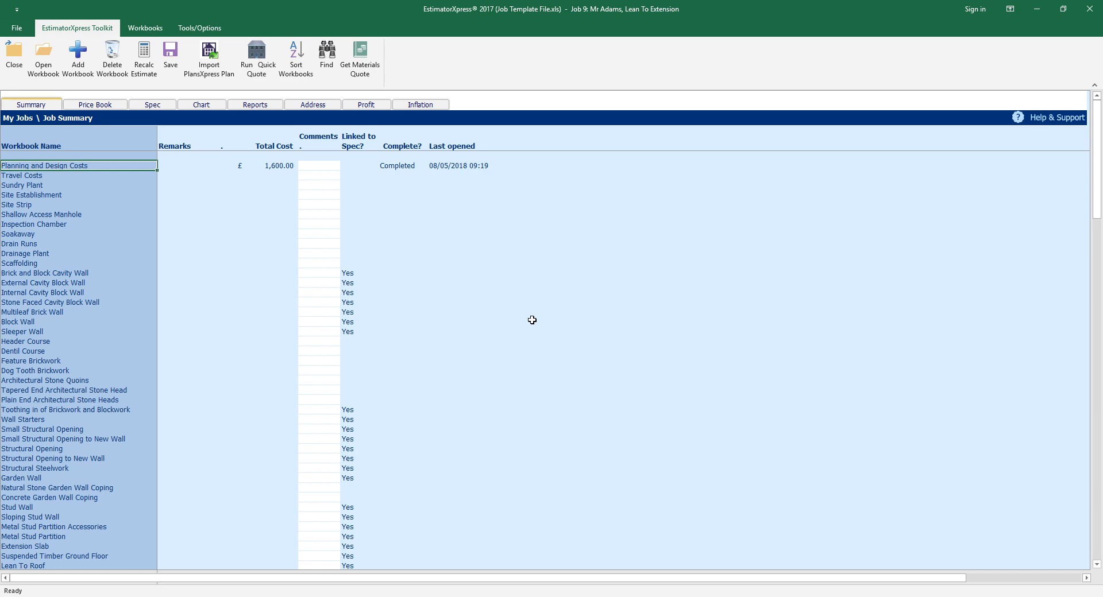
Step: Remove the completed status from the Planning and Design Costs workbook and add the comment "Check design fees" to it
{"action": "right_click", "coordinate": [127, 166]}
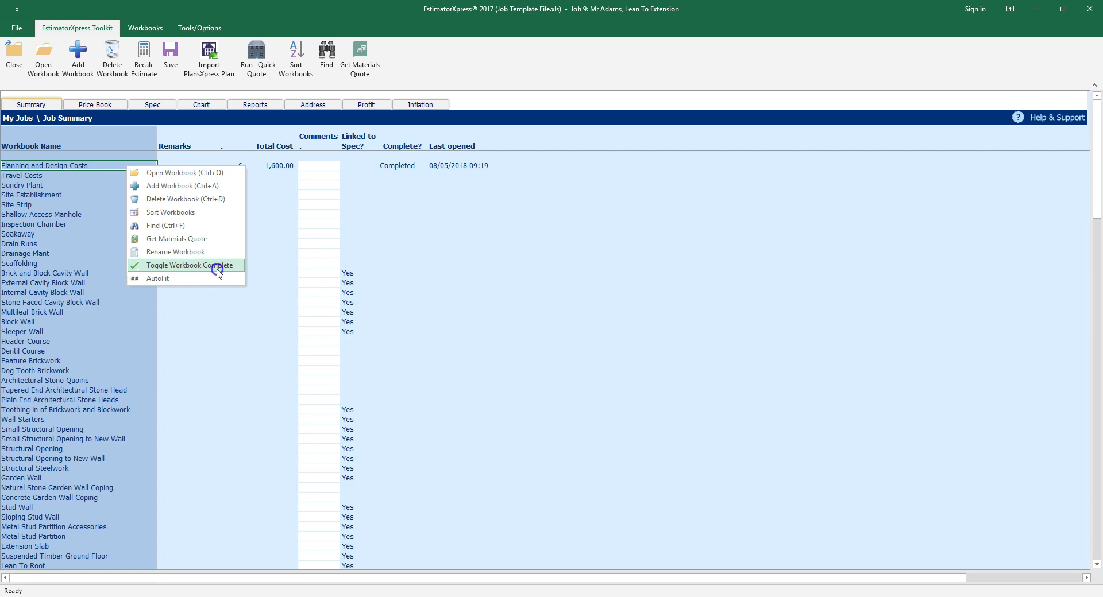
{"action": "left_click", "coordinate": [218, 270]}
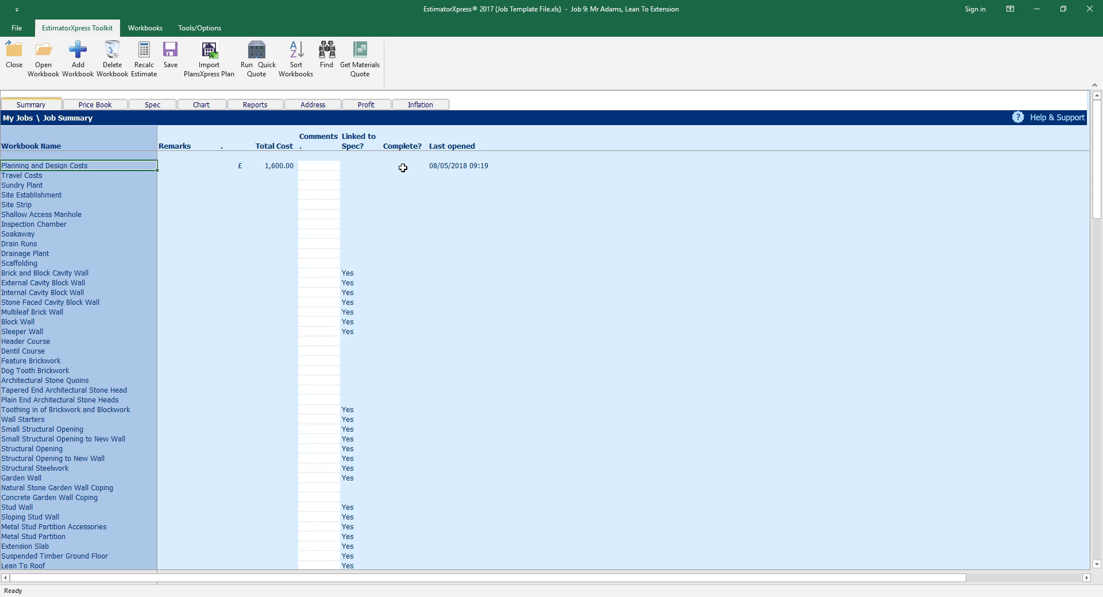
{"action": "left_click", "coordinate": [332, 166]}
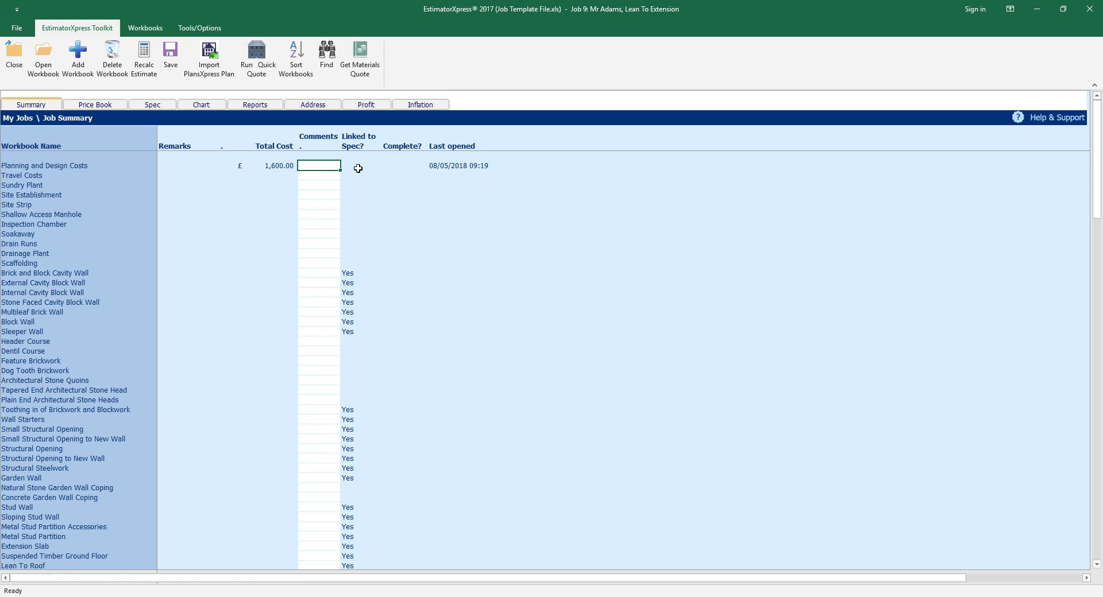
{"action": "type", "text": "Check design fees"}
{"action": "key", "text": "Return"}
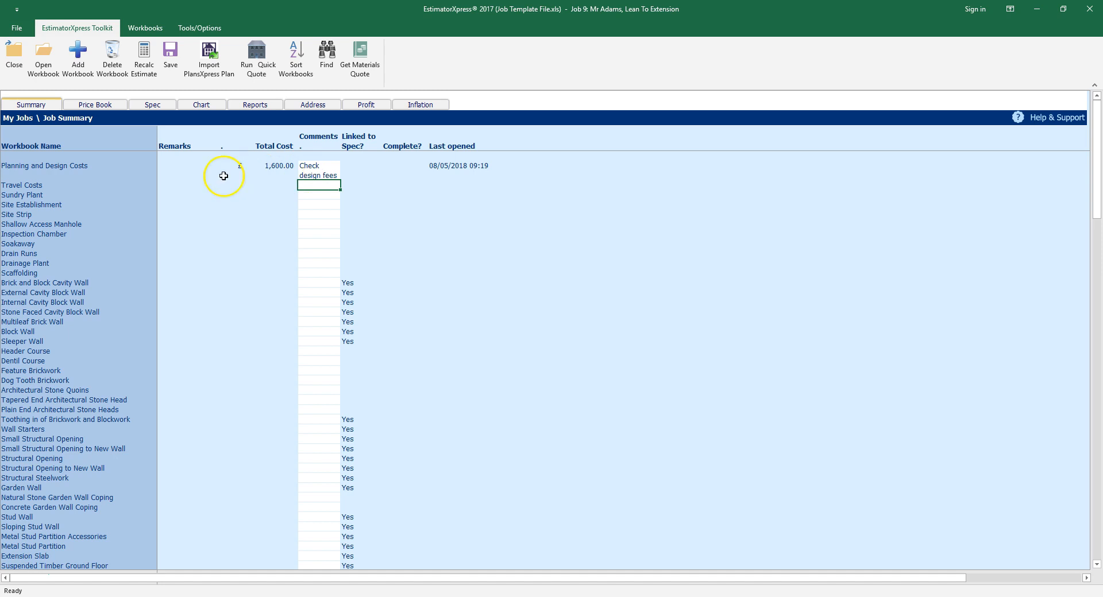
Step: Open the Site Establishment workbook and create a General Site Costs worksheet located at Lean To Extension, using the small extension template
{"action": "left_click", "coordinate": [36, 205]}
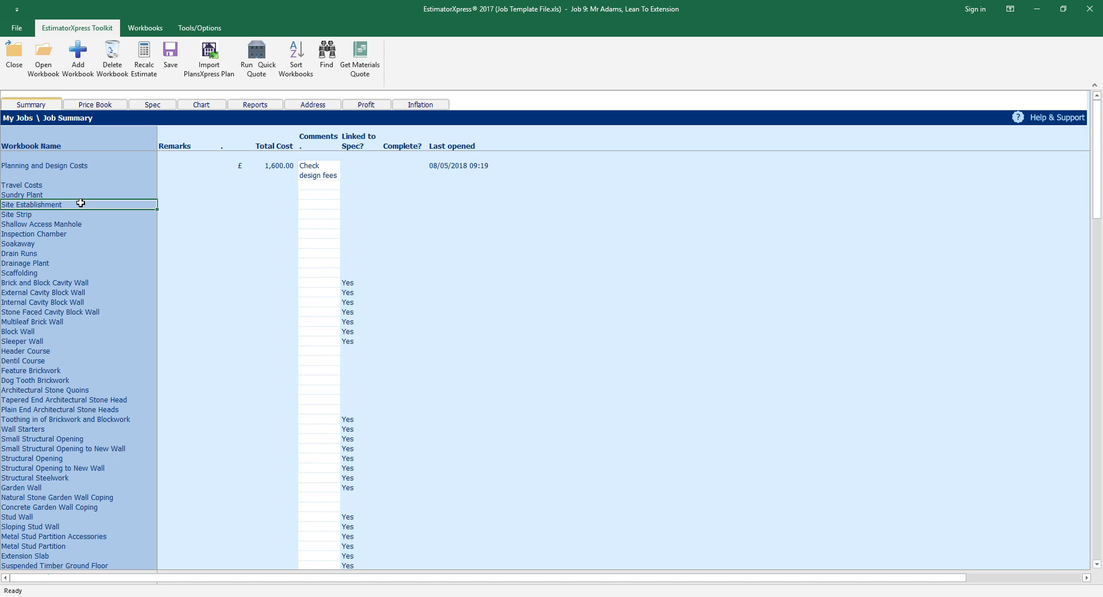
{"action": "right_click", "coordinate": [80, 203]}
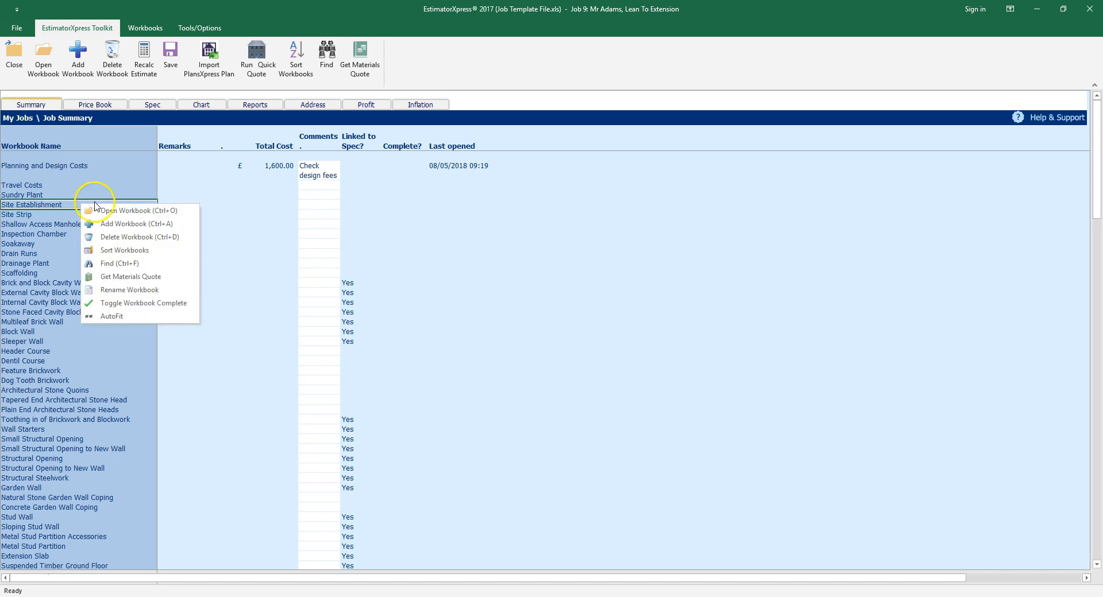
{"action": "left_click", "coordinate": [192, 211]}
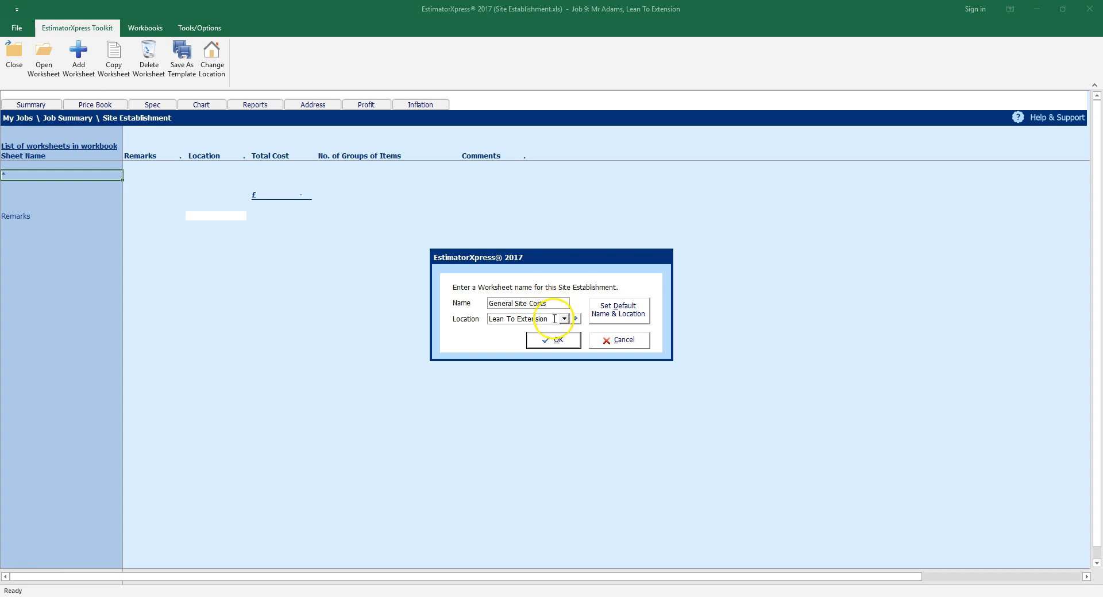
{"action": "left_click", "coordinate": [565, 340]}
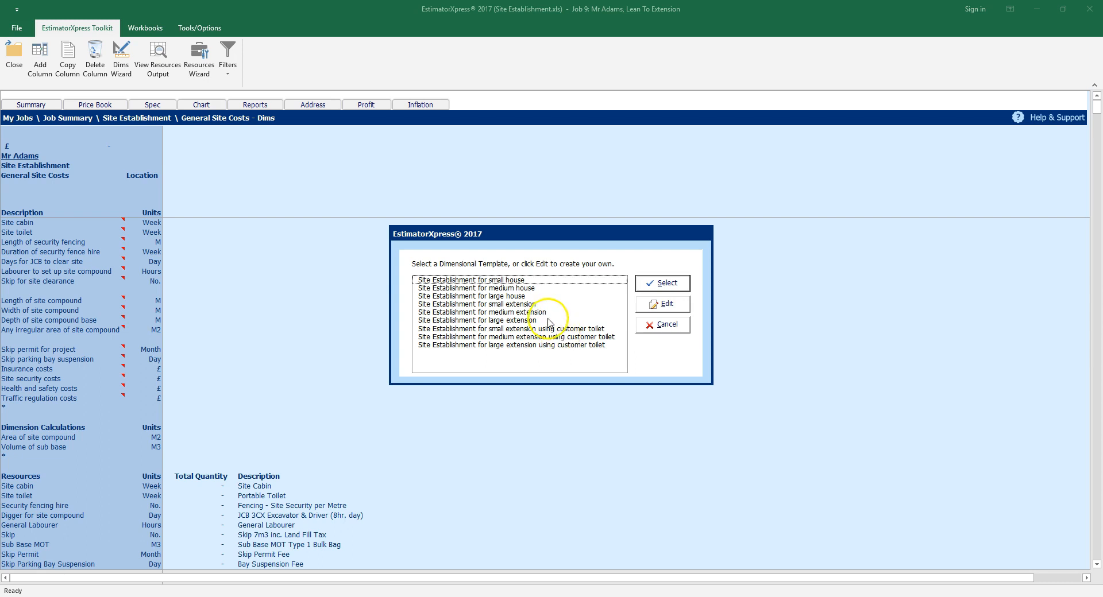
{"action": "left_click", "coordinate": [537, 305]}
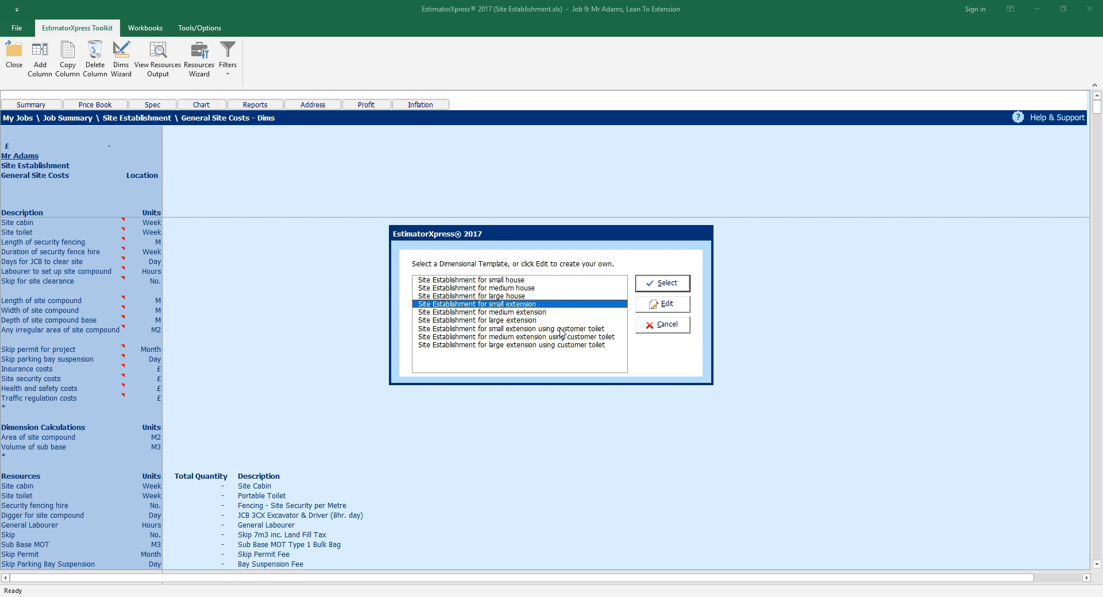
{"action": "left_click", "coordinate": [678, 289]}
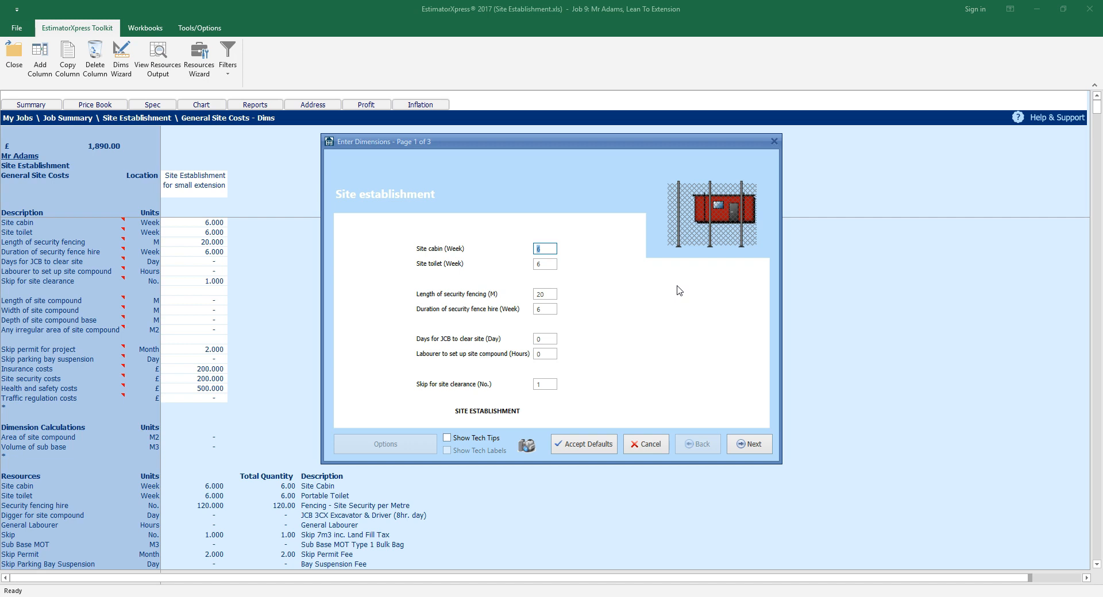
Step: Set the site cabin and site toilet to 12 weeks and the security fencing length and hire duration to 0, and continue to the sundry project costs
{"action": "type", "text": "12"}
{"action": "key", "text": "Tab"}
{"action": "type", "text": "12"}
{"action": "key", "text": "Tab"}
{"action": "type", "text": "0"}
{"action": "key", "text": "Tab"}
{"action": "type", "text": "0"}
{"action": "key", "text": "Tab"}
{"action": "key", "text": "Tab"}
{"action": "key", "text": "Tab"}
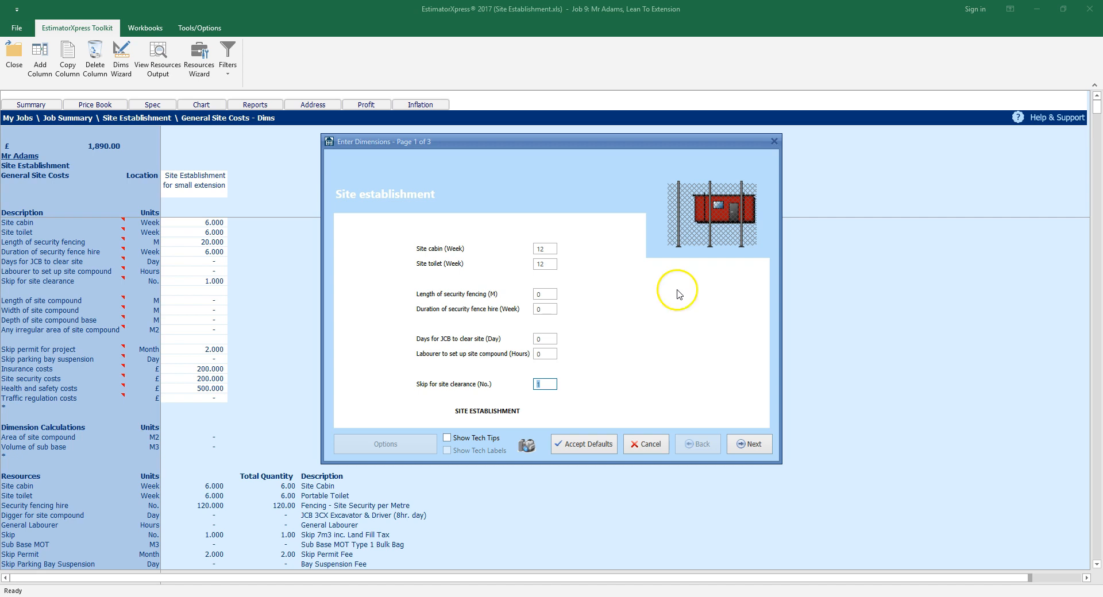
{"action": "left_click", "coordinate": [754, 444]}
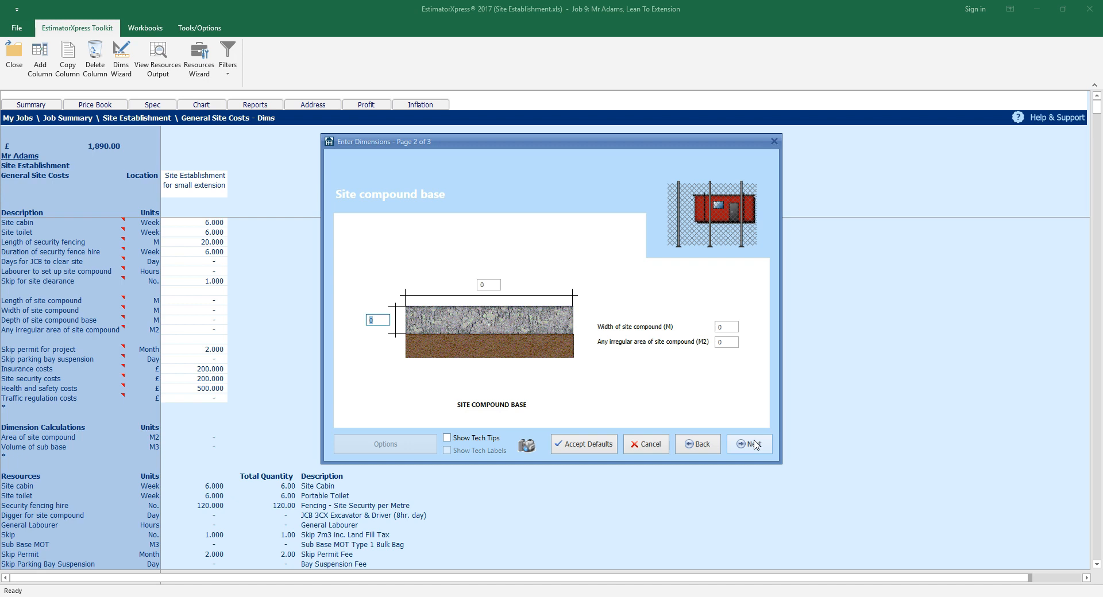
{"action": "left_click", "coordinate": [754, 445]}
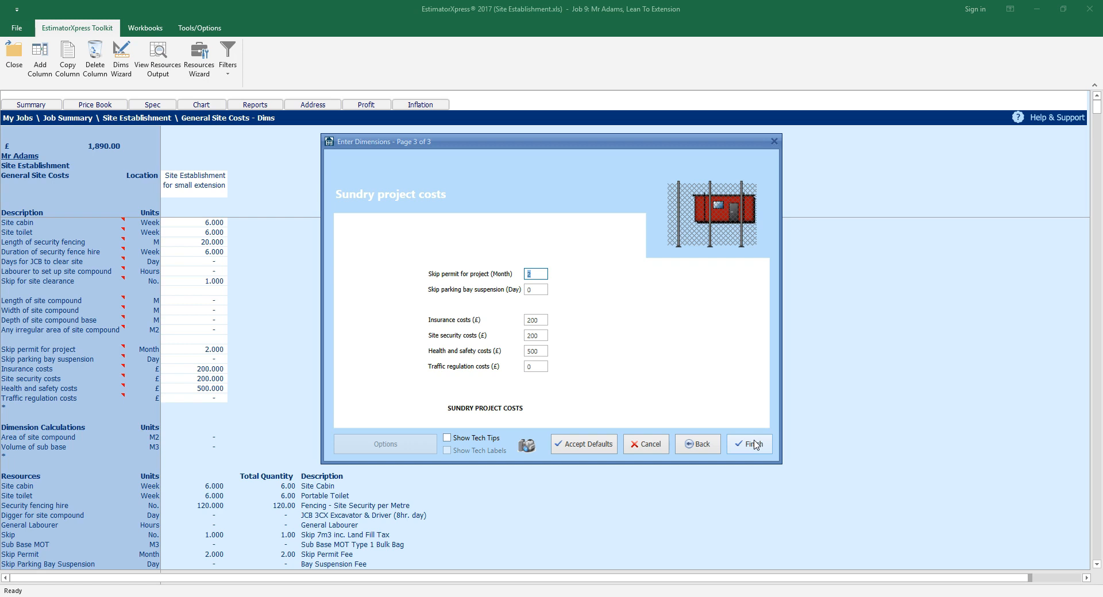
Step: Set the skip permit to 0 months, keep the other sundry project costs at their defaults, and finish the dimensions
{"action": "key", "text": "Tab"}
{"action": "key", "text": "Tab"}
{"action": "key", "text": "Tab"}
{"action": "key", "text": "Tab"}
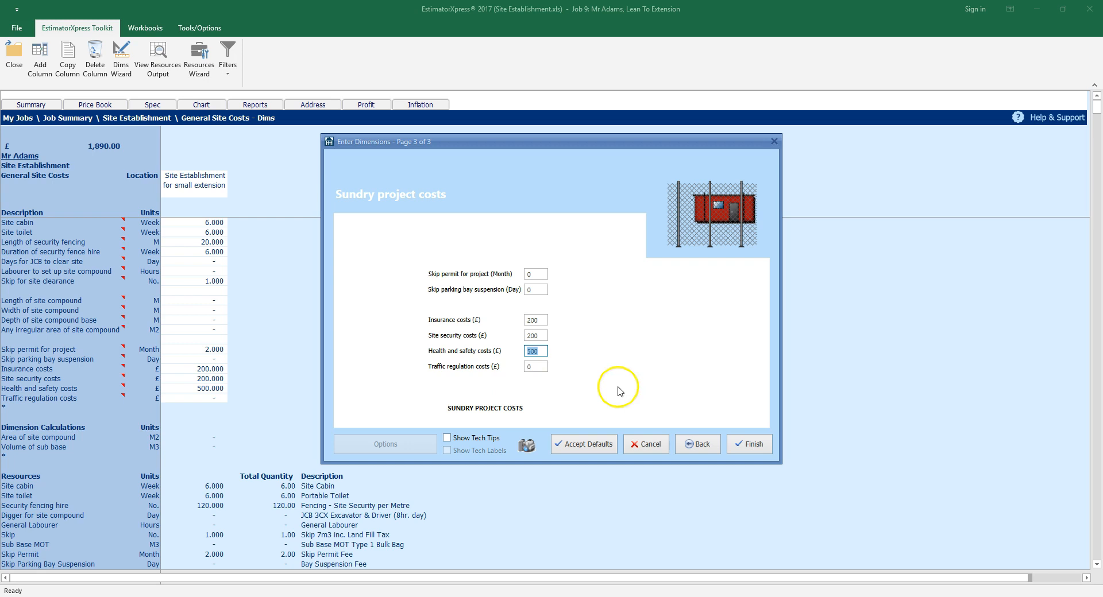
{"action": "left_click", "coordinate": [747, 444]}
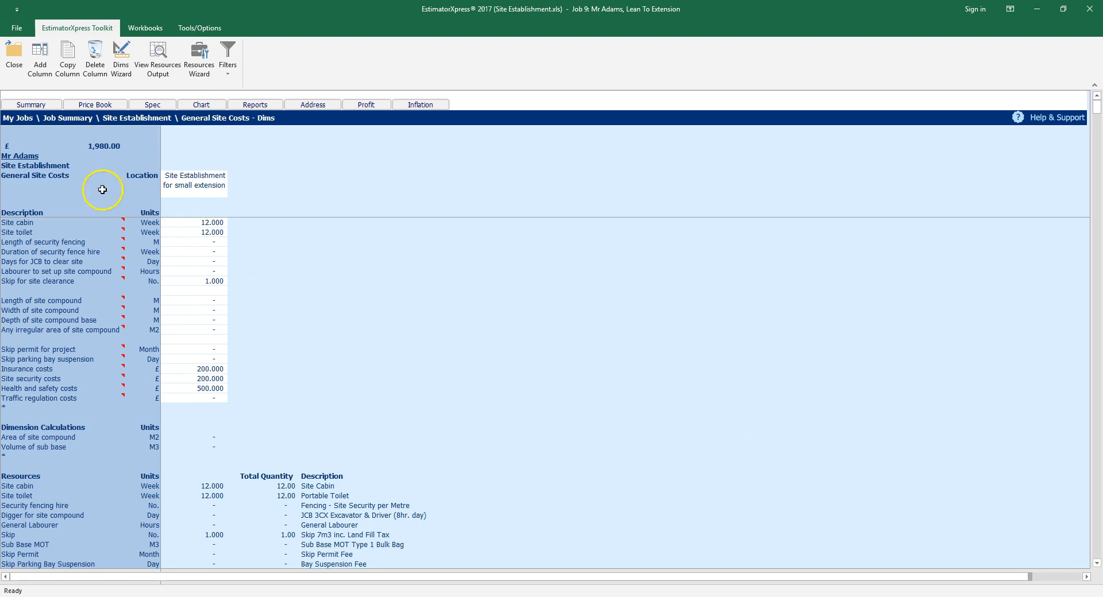
Step: Return to the job summary and mark the Site Establishment workbook as complete
{"action": "left_click", "coordinate": [32, 106]}
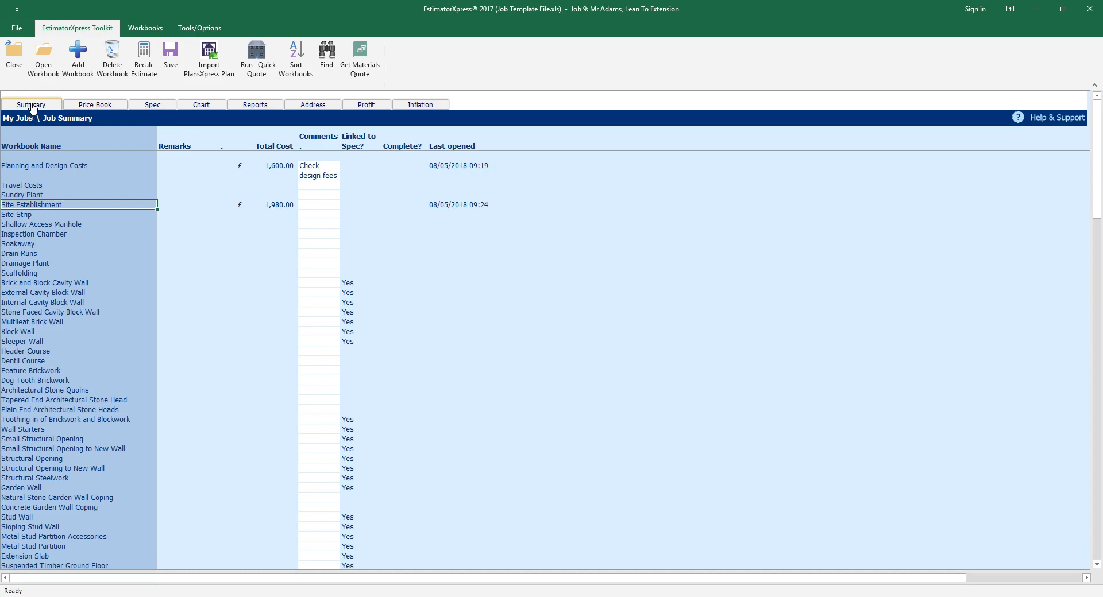
{"action": "right_click", "coordinate": [83, 206]}
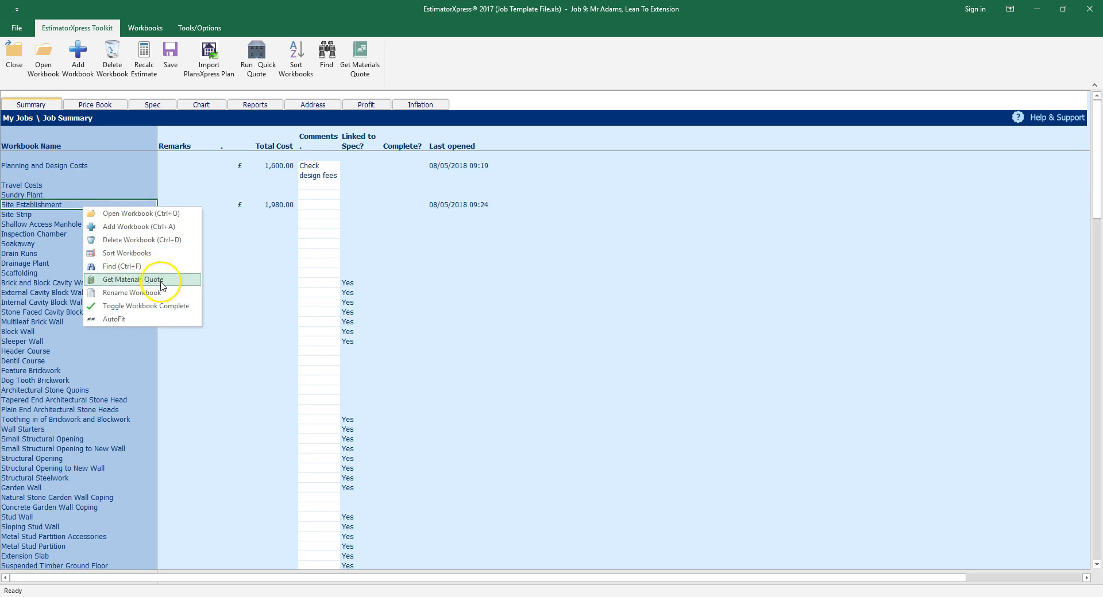
{"action": "left_click", "coordinate": [185, 313]}
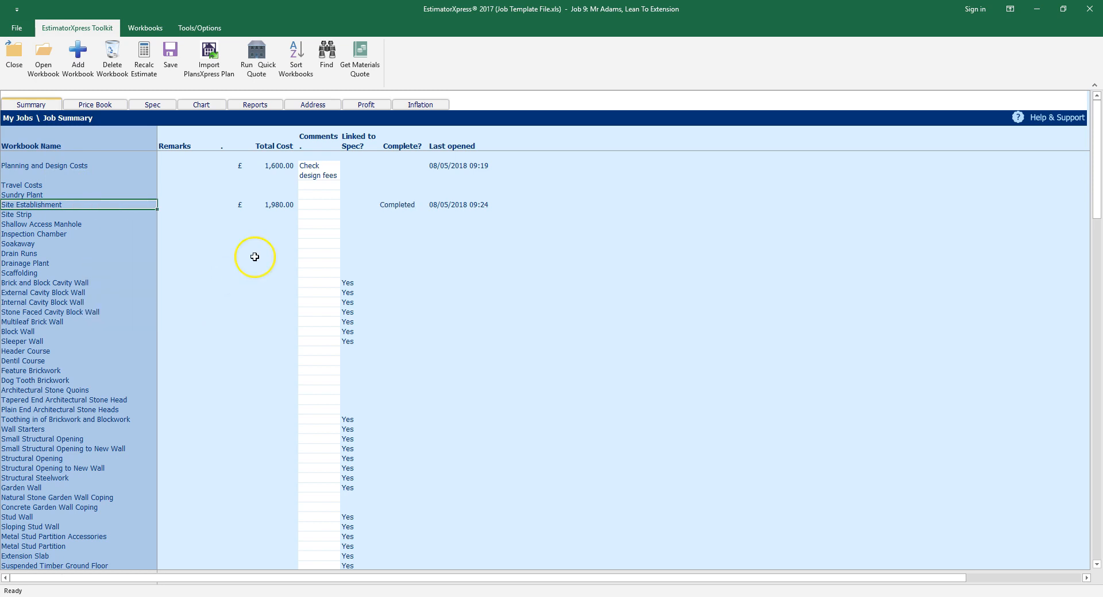
Step: Open the Sundry Plant workbook and create a Plant worksheet located at Lean To Extension, using the Small Single Storey Extension template
{"action": "left_click", "coordinate": [80, 194]}
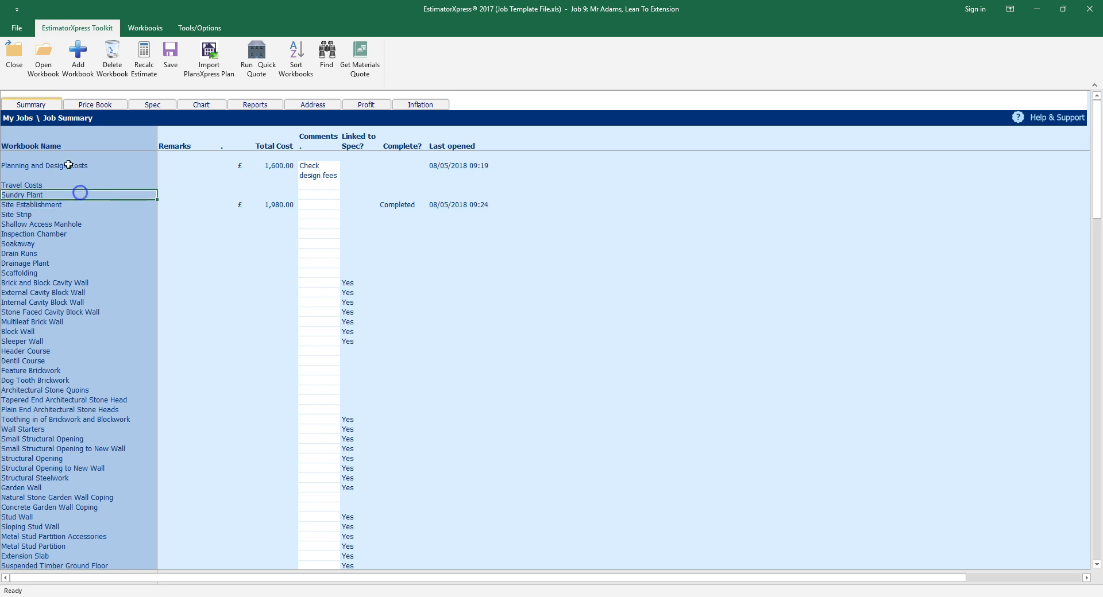
{"action": "left_click", "coordinate": [43, 67]}
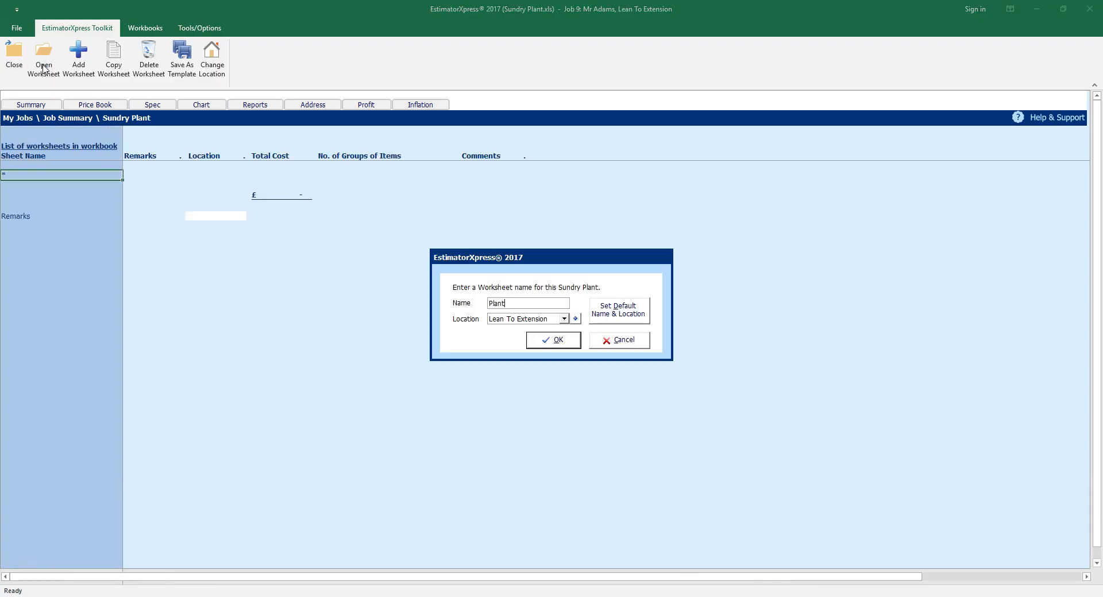
{"action": "left_click", "coordinate": [555, 348]}
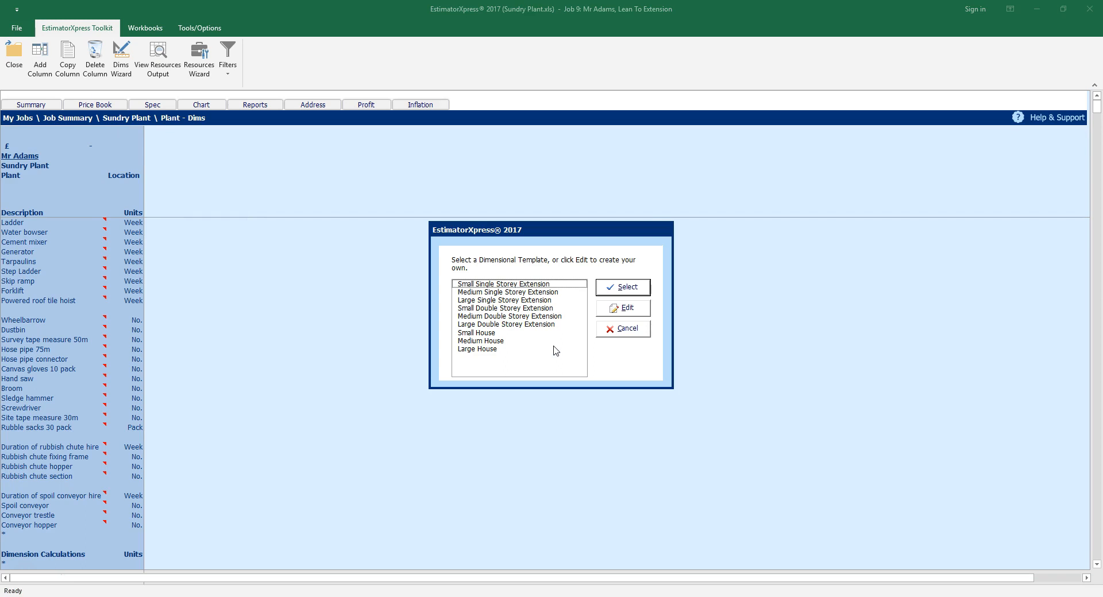
{"action": "left_click", "coordinate": [575, 285]}
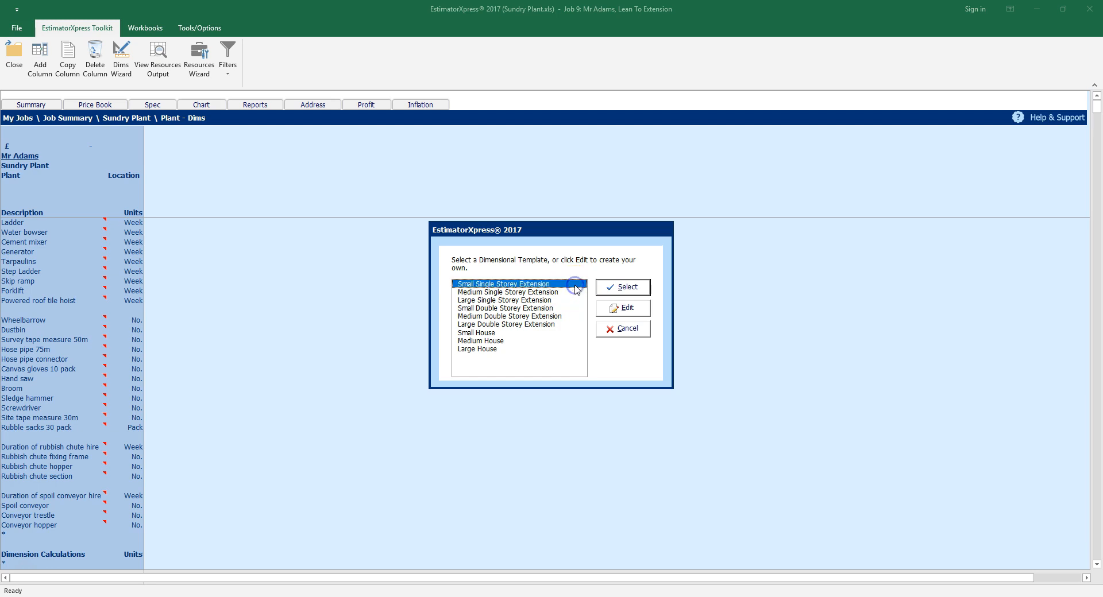
{"action": "left_click", "coordinate": [635, 287]}
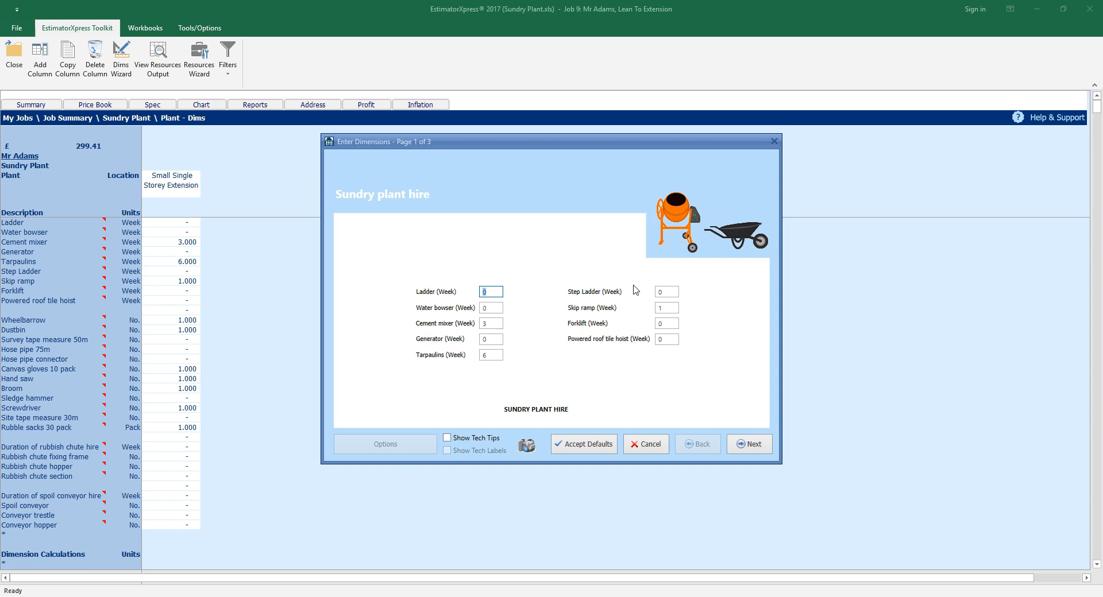
Step: Set the generator hire to 6 weeks, keep the other plant hire defaults, and continue to the tools and plant for purchase
{"action": "key", "text": "Tab"}
{"action": "key", "text": "Tab"}
{"action": "key", "text": "Tab"}
{"action": "type", "text": "6"}
{"action": "key", "text": "Tab"}
{"action": "key", "text": "Tab"}
{"action": "key", "text": "Tab"}
{"action": "key", "text": "Tab"}
{"action": "key", "text": "Tab"}
{"action": "left_click", "coordinate": [750, 444]}
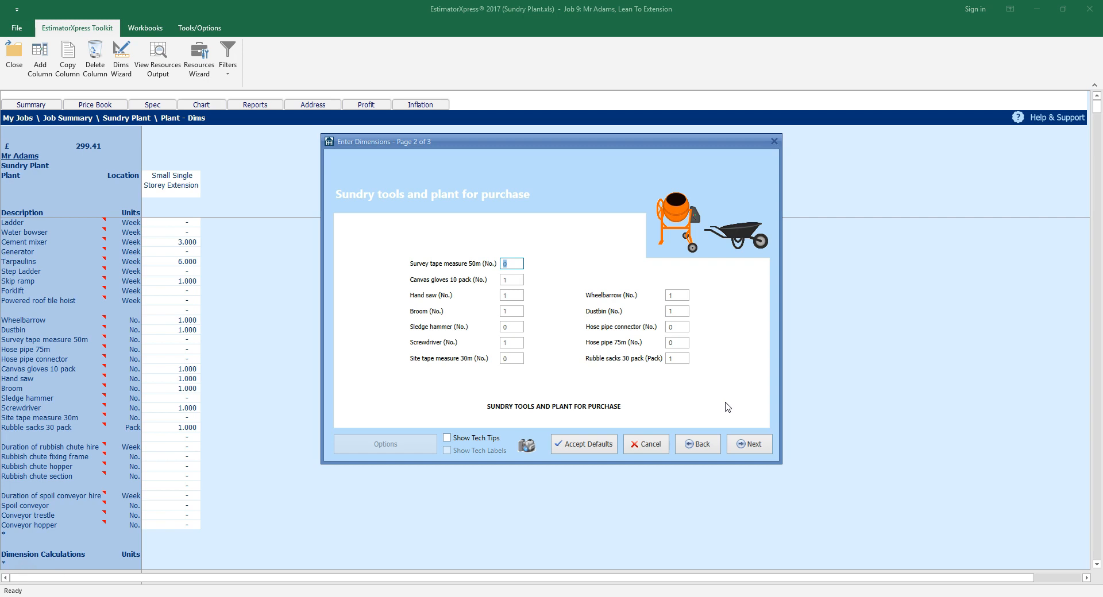
Step: Accept the default purchased tools and spoil and waste plant quantities, and mark the Sundry Plant workbook as complete
{"action": "left_click", "coordinate": [747, 444]}
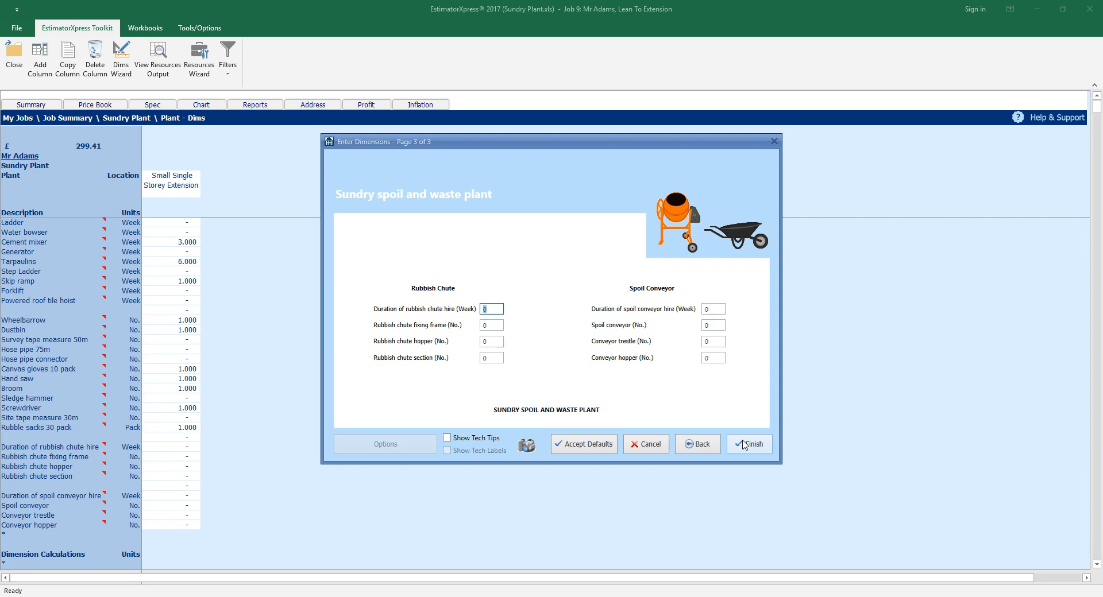
{"action": "left_click", "coordinate": [744, 445]}
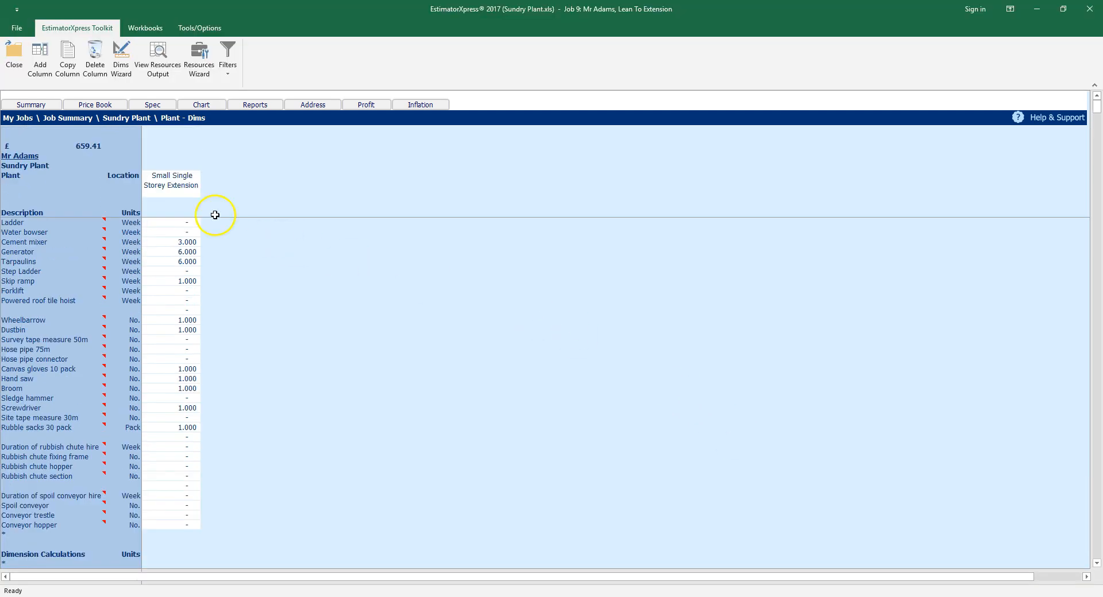
{"action": "left_click", "coordinate": [33, 104]}
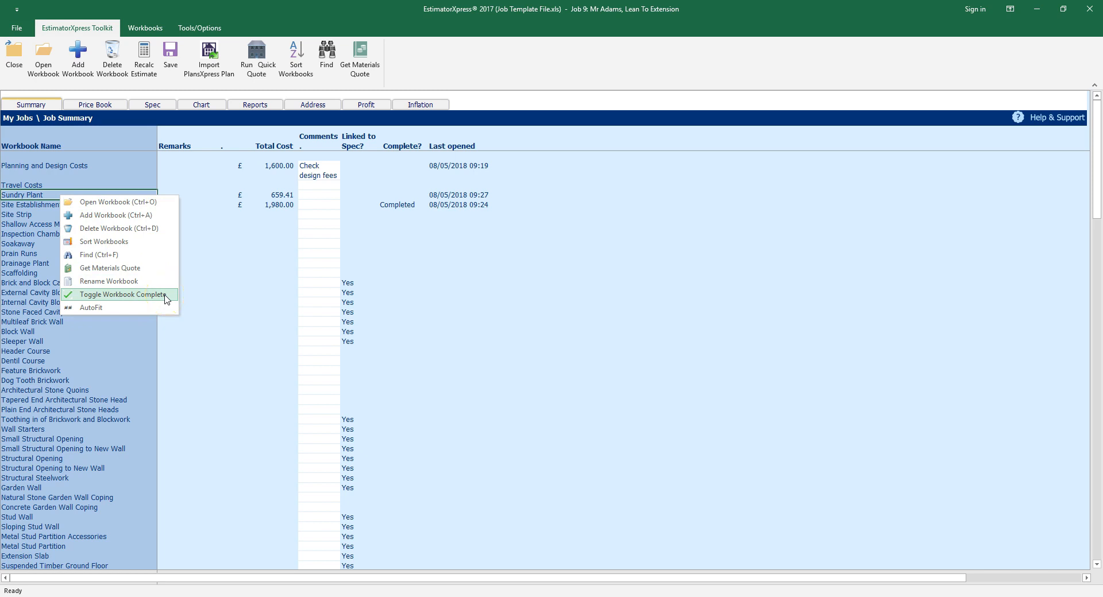
{"action": "left_click", "coordinate": [166, 300]}
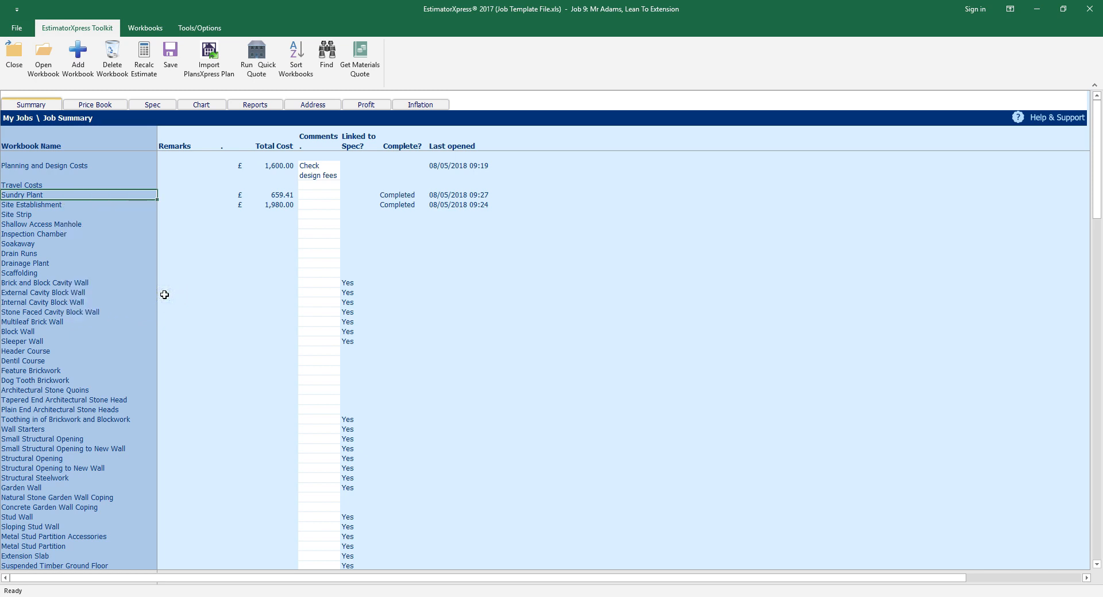
Step: Open the Travel Costs workbook and create a Travel worksheet located at Lean To Extension, using the Travel Costs template
{"action": "left_click", "coordinate": [38, 184]}
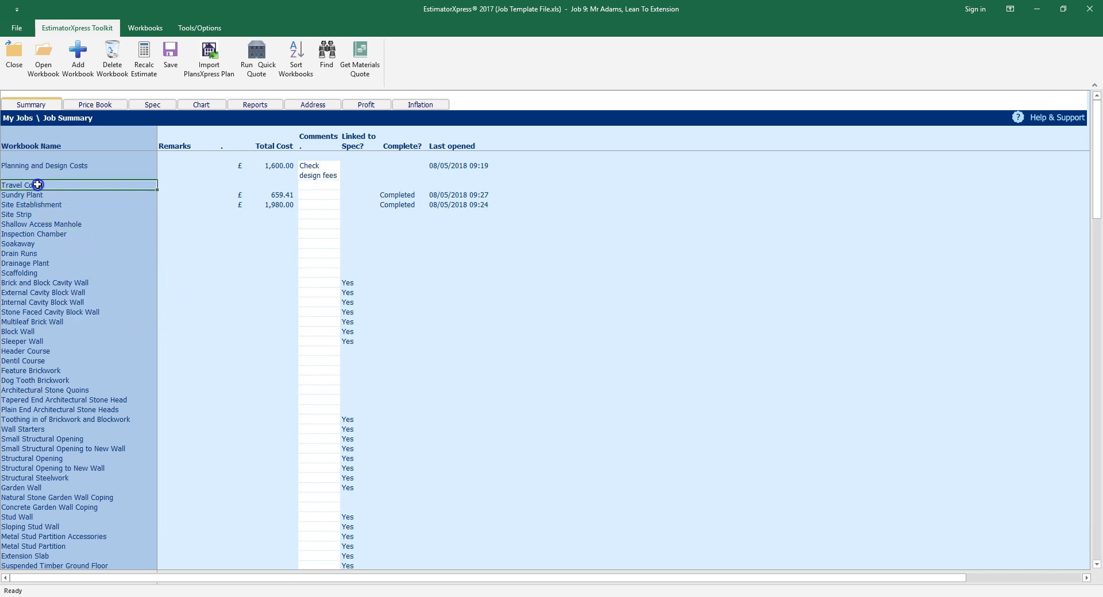
{"action": "right_click", "coordinate": [50, 187]}
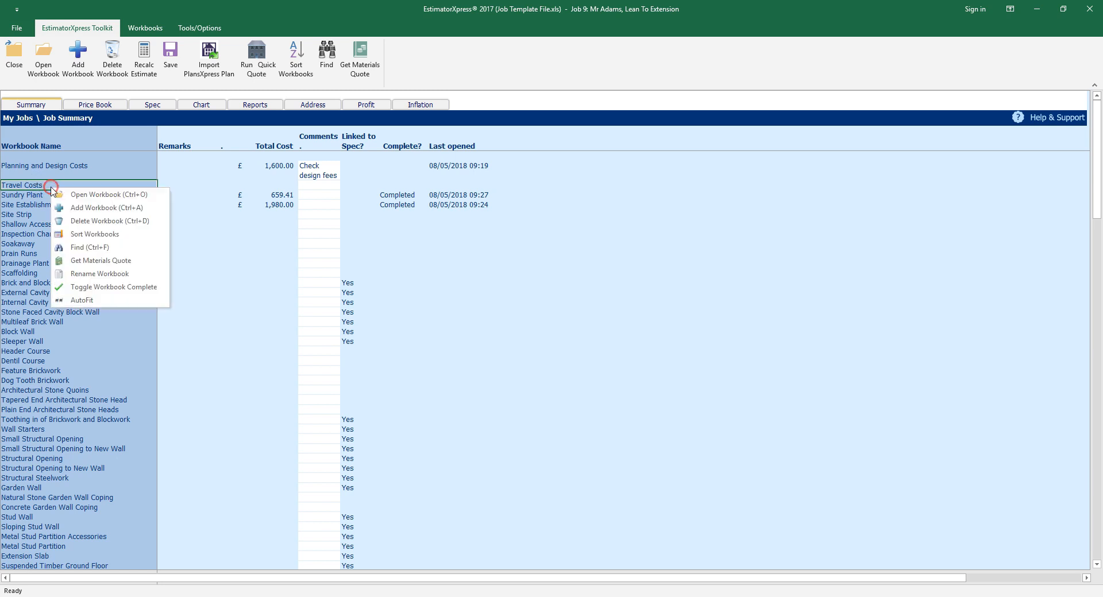
{"action": "left_click", "coordinate": [107, 195]}
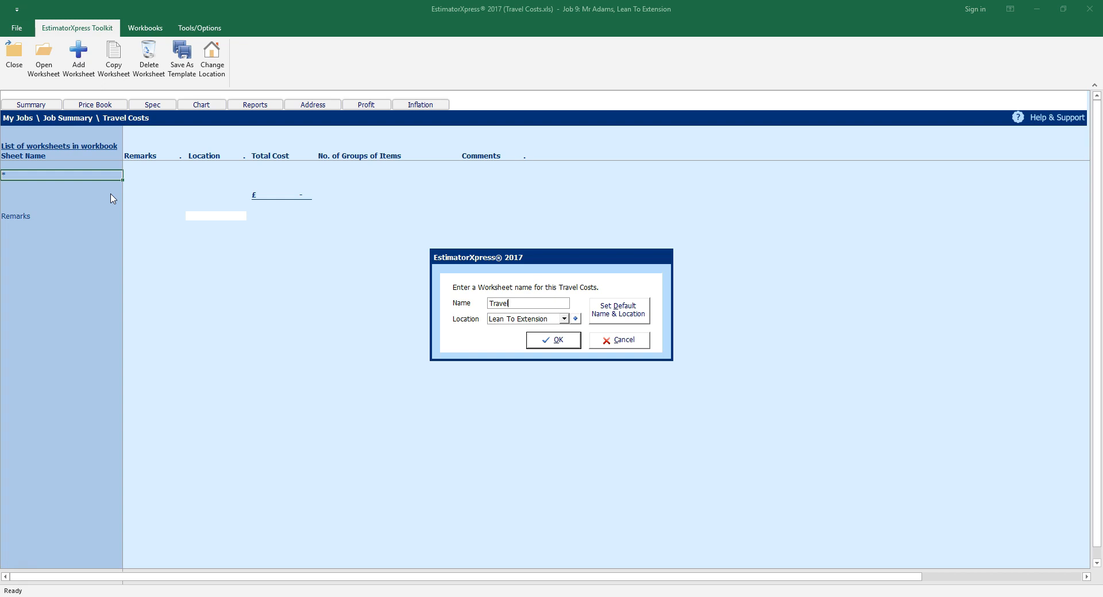
{"action": "left_click", "coordinate": [554, 346]}
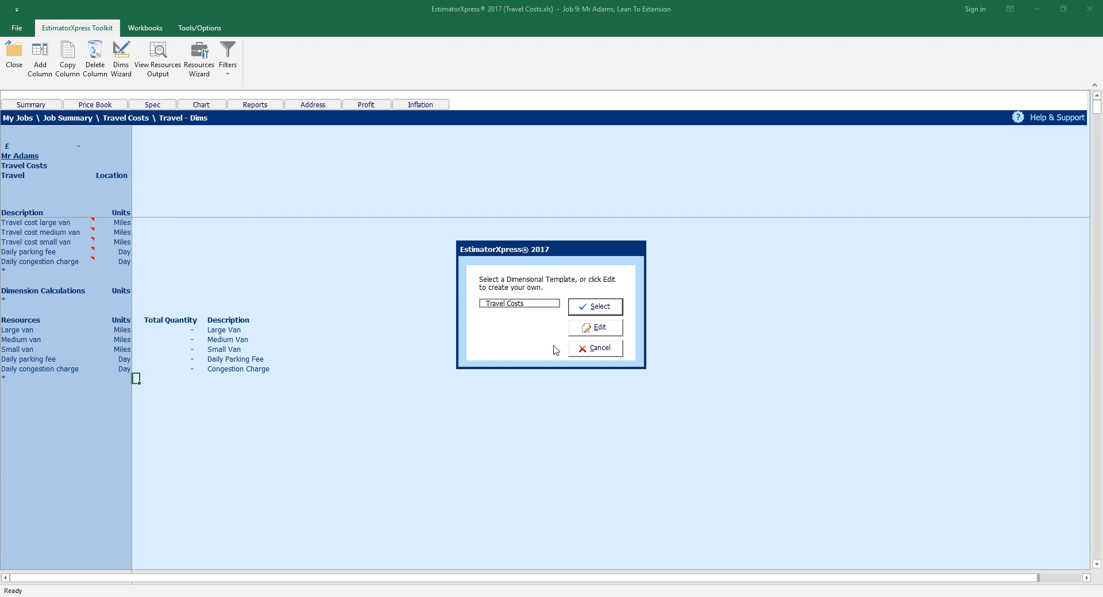
{"action": "left_click", "coordinate": [531, 304]}
{"action": "left_click", "coordinate": [614, 316]}
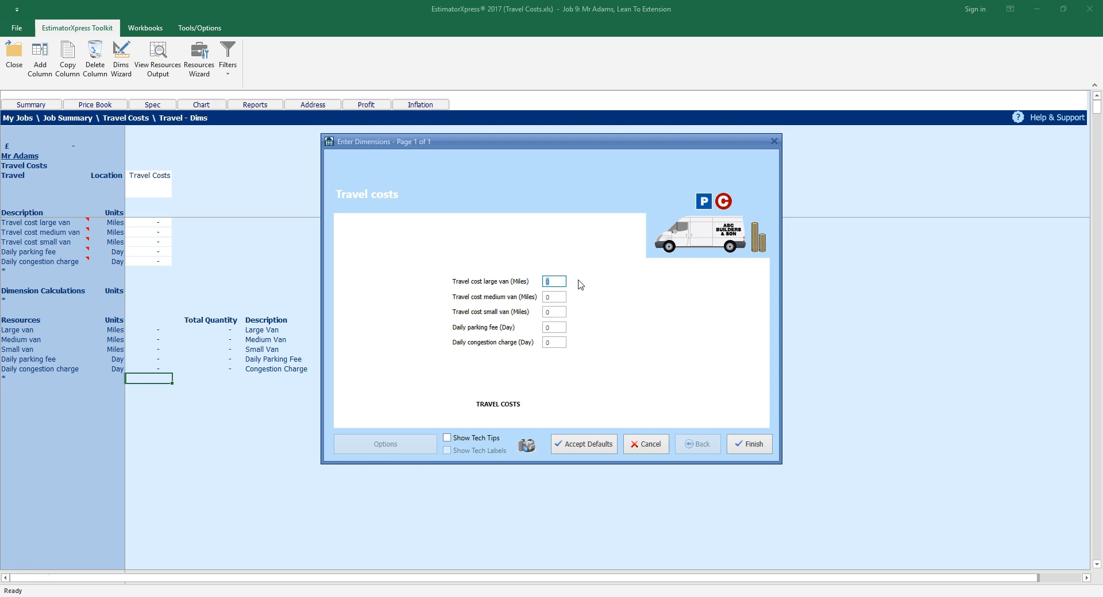
Step: Set the medium van travel to 600 miles and finish the travel dimensions
{"action": "left_click", "coordinate": [575, 313]}
{"action": "left_click", "coordinate": [562, 298]}
{"action": "type", "text": "600"}
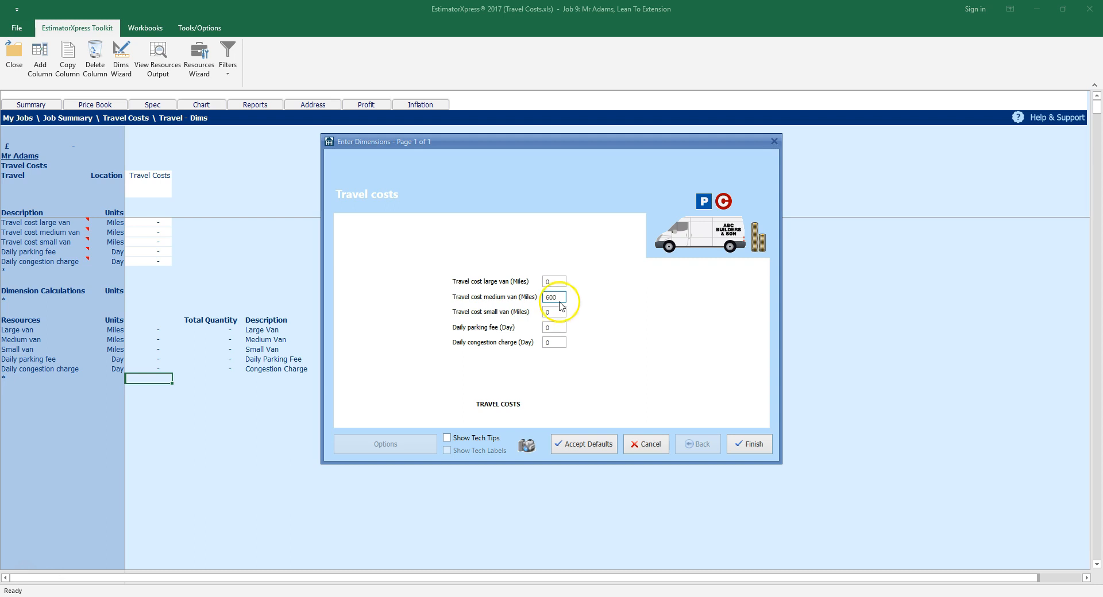
{"action": "left_click", "coordinate": [584, 345]}
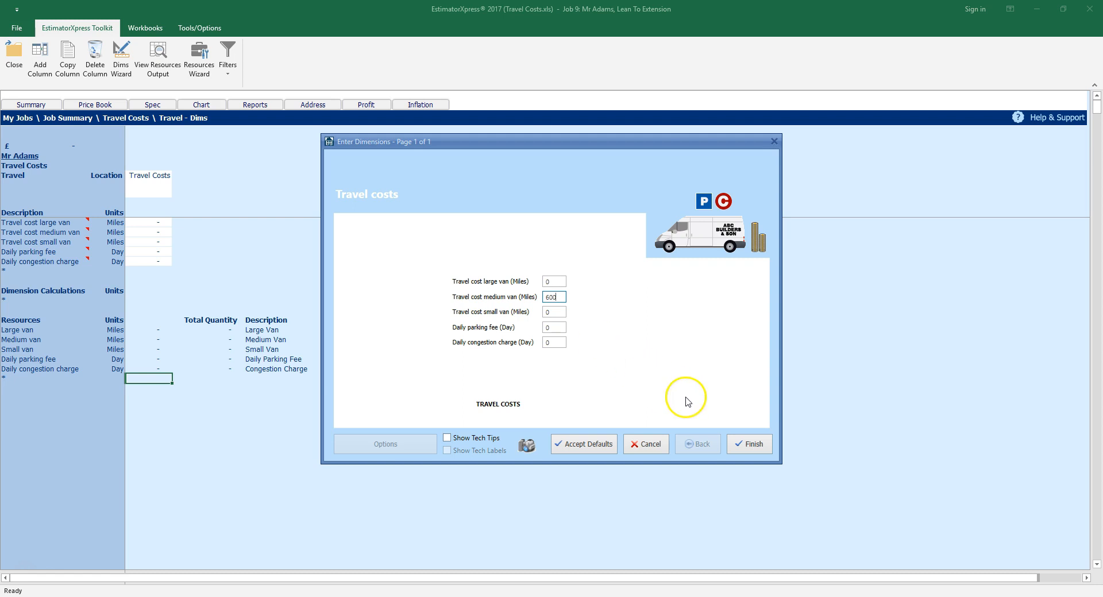
{"action": "left_click", "coordinate": [748, 444]}
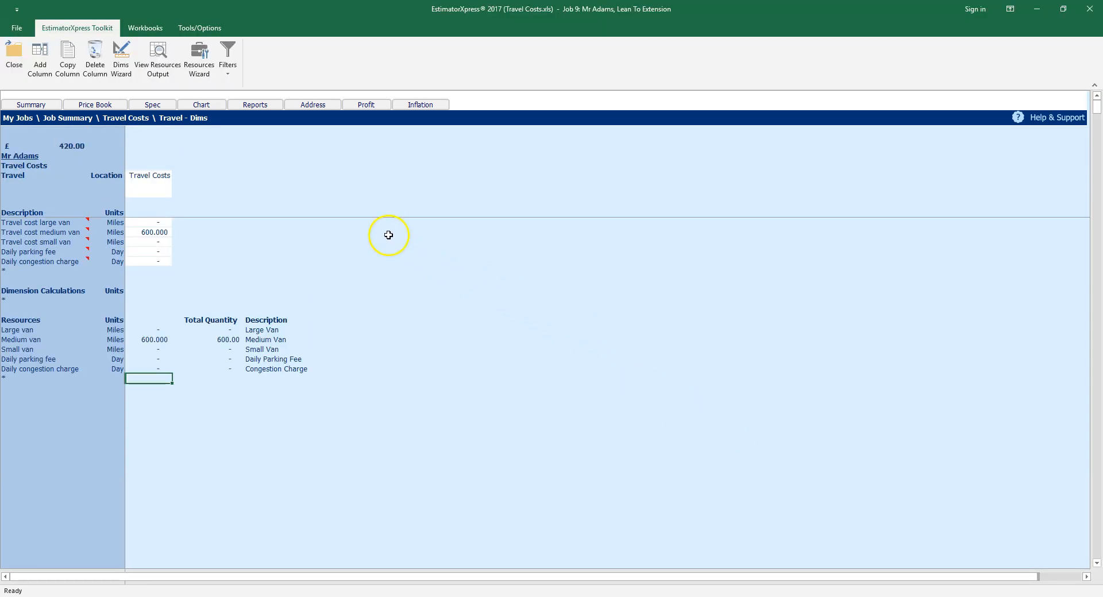
Step: View the Travel worksheet's resources output and check the medium van's purchase cost and resulting cost
{"action": "left_click", "coordinate": [159, 75]}
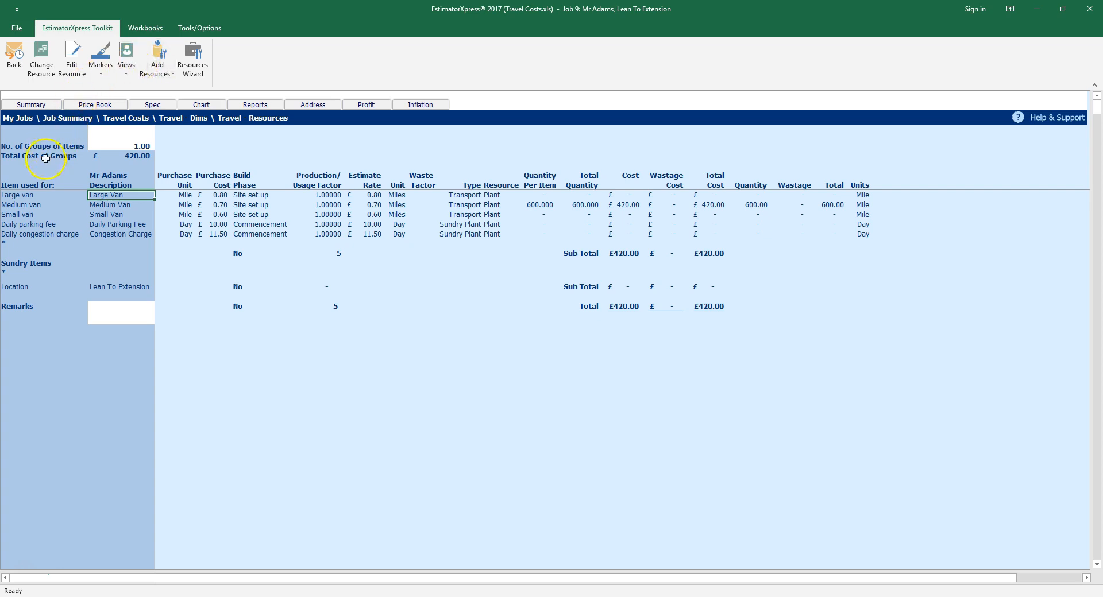
{"action": "left_click_drag", "start_coordinate": [25, 207], "coordinate": [127, 206]}
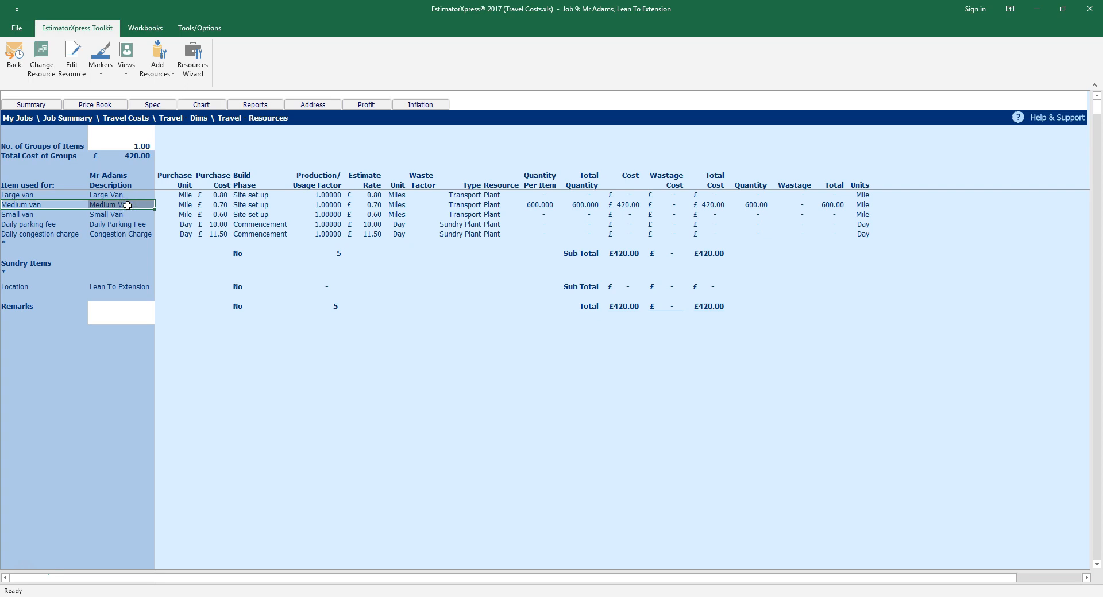
{"action": "left_click", "coordinate": [218, 205]}
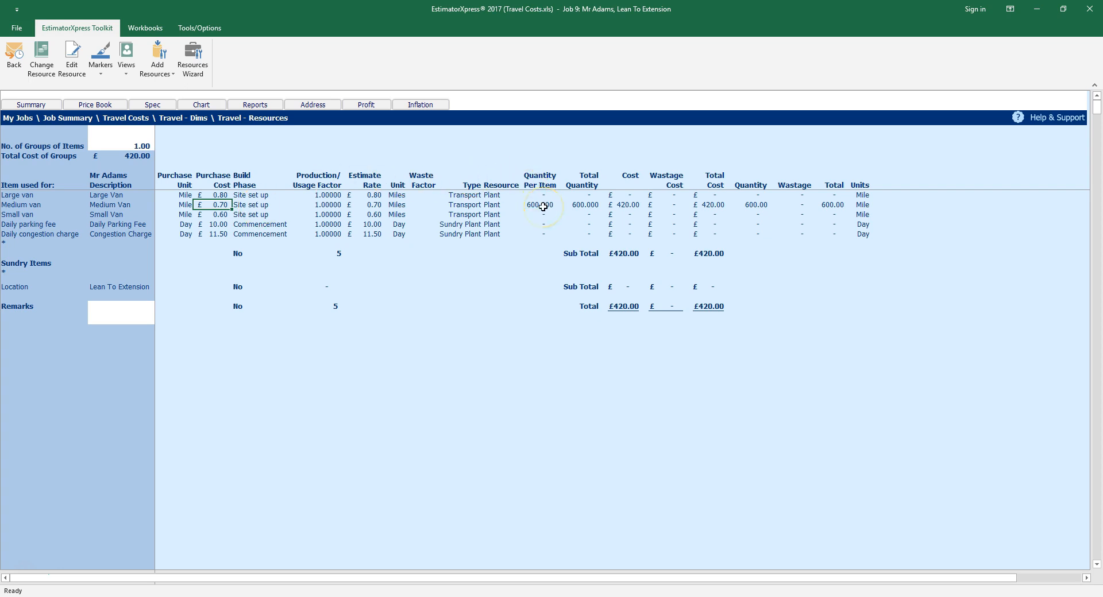
{"action": "left_click", "coordinate": [626, 205]}
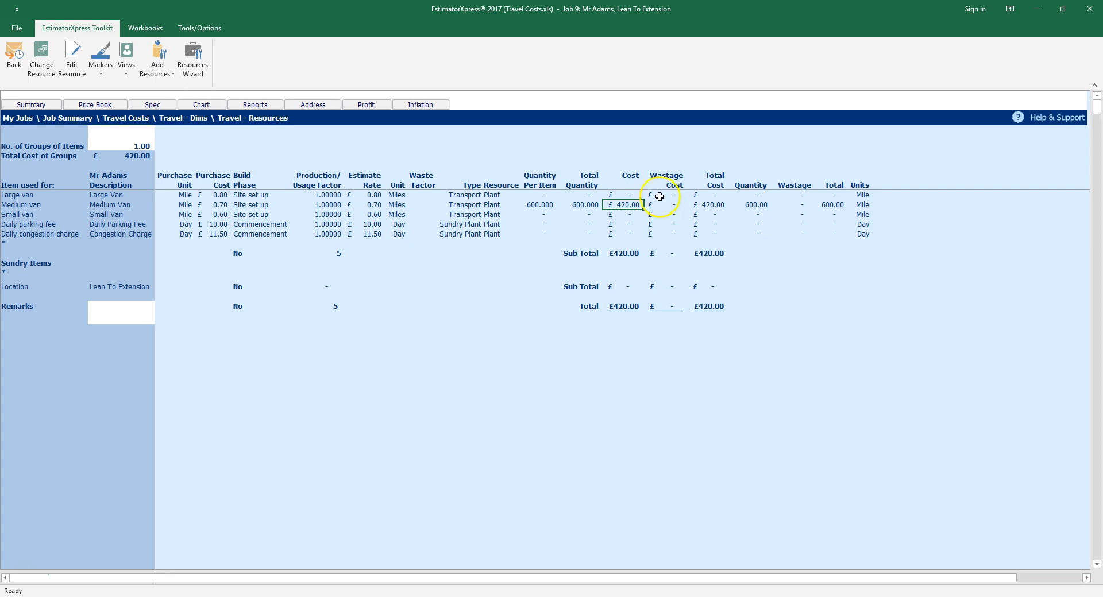
Step: Return to the job summary and open the Subcontract Quotations workbook and its Subcontract Quotations worksheet
{"action": "left_click", "coordinate": [30, 106]}
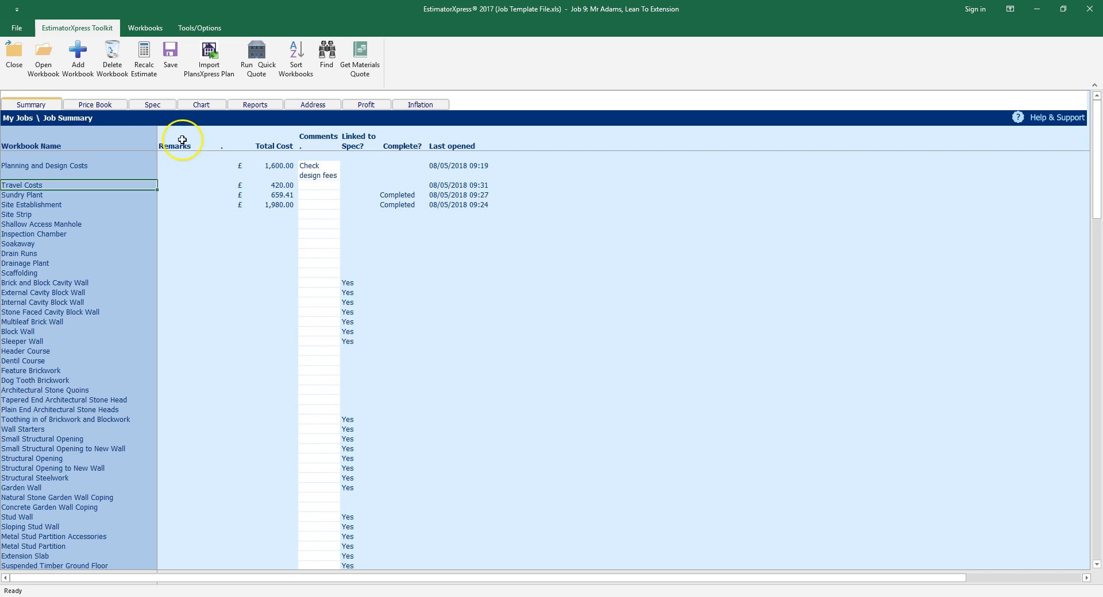
{"action": "left_click_drag", "start_coordinate": [1096, 165], "coordinate": [1081, 525]}
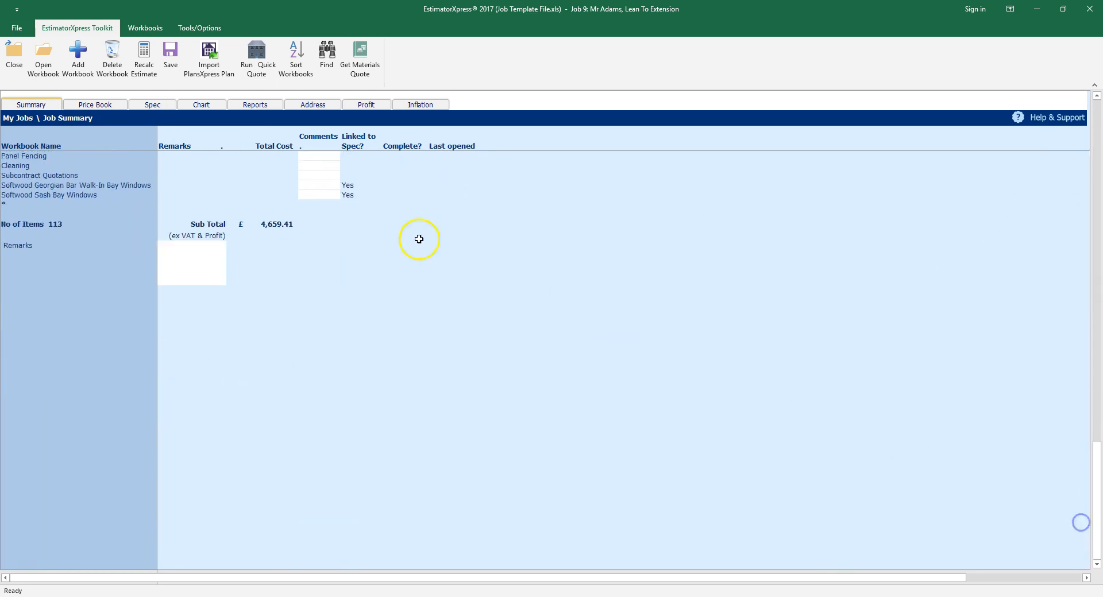
{"action": "left_click", "coordinate": [64, 173]}
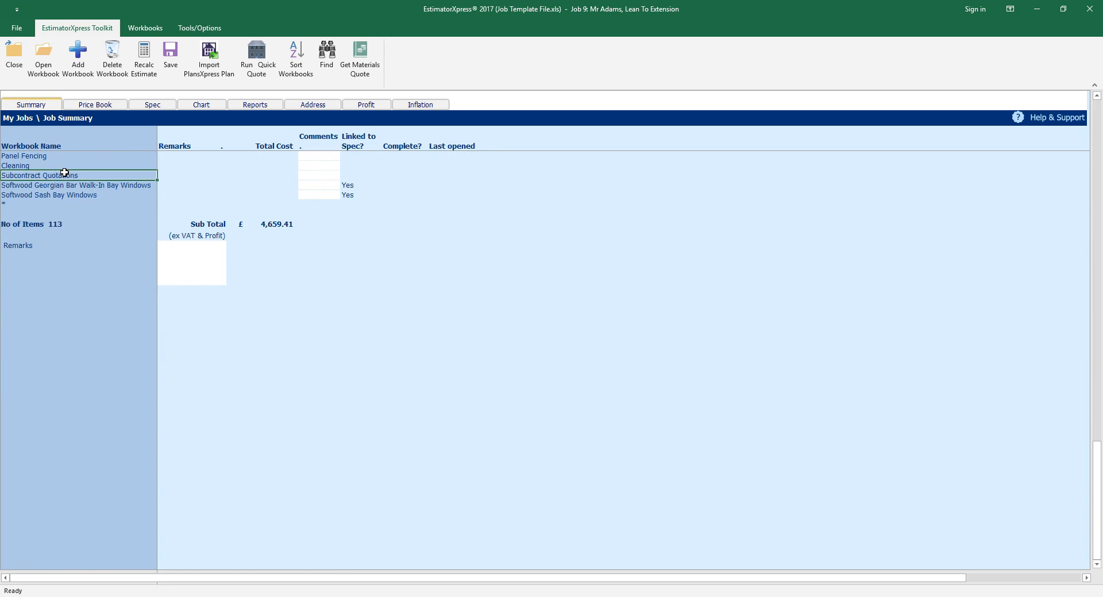
{"action": "left_click", "coordinate": [91, 176]}
{"action": "left_click", "coordinate": [46, 61]}
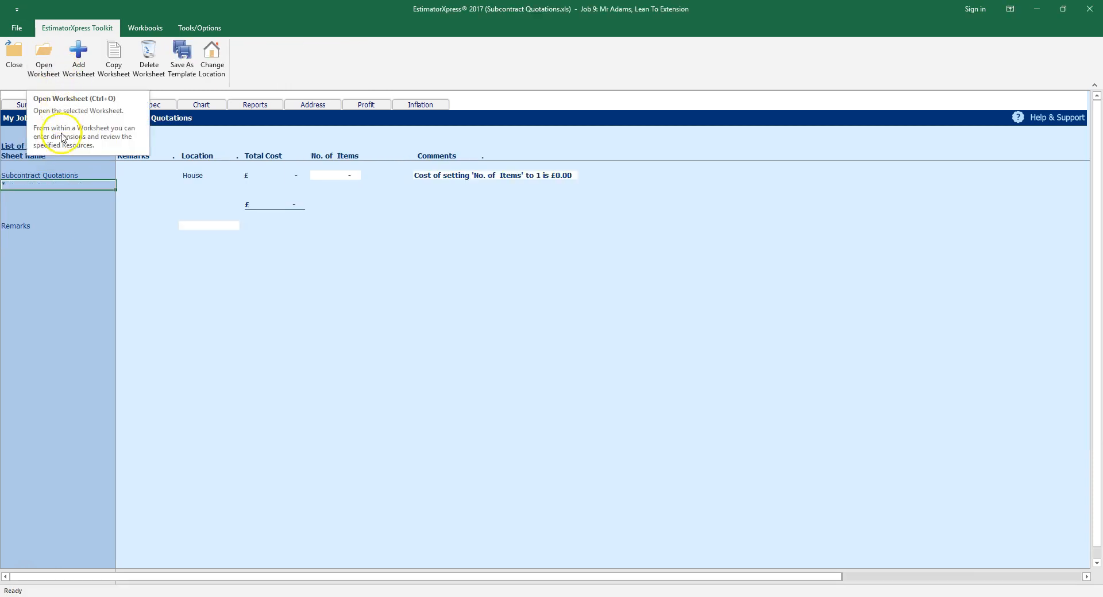
{"action": "left_click", "coordinate": [62, 174]}
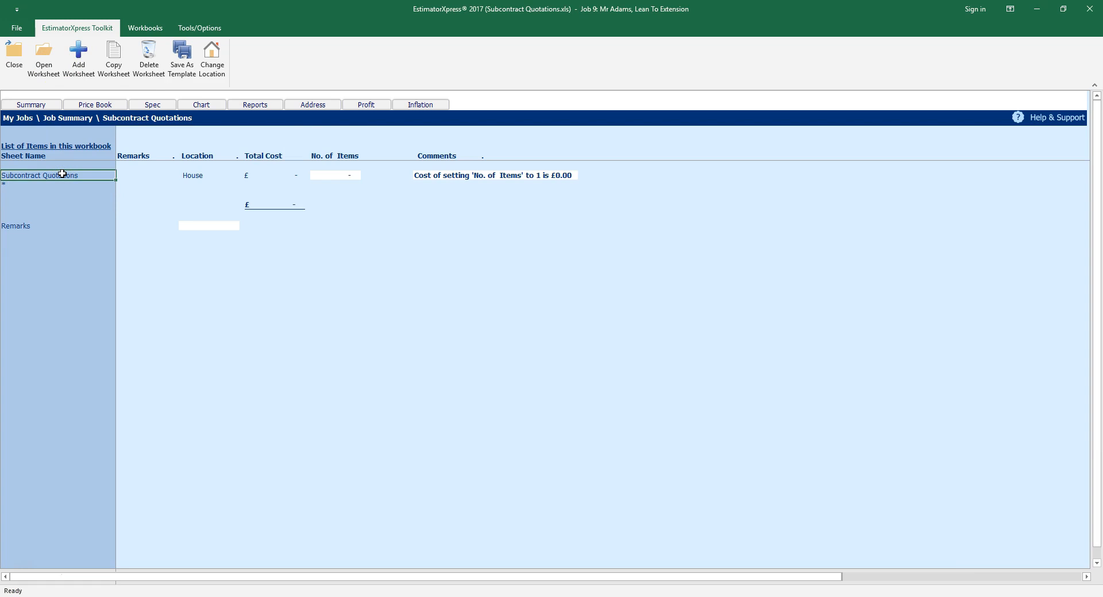
{"action": "left_click", "coordinate": [38, 69]}
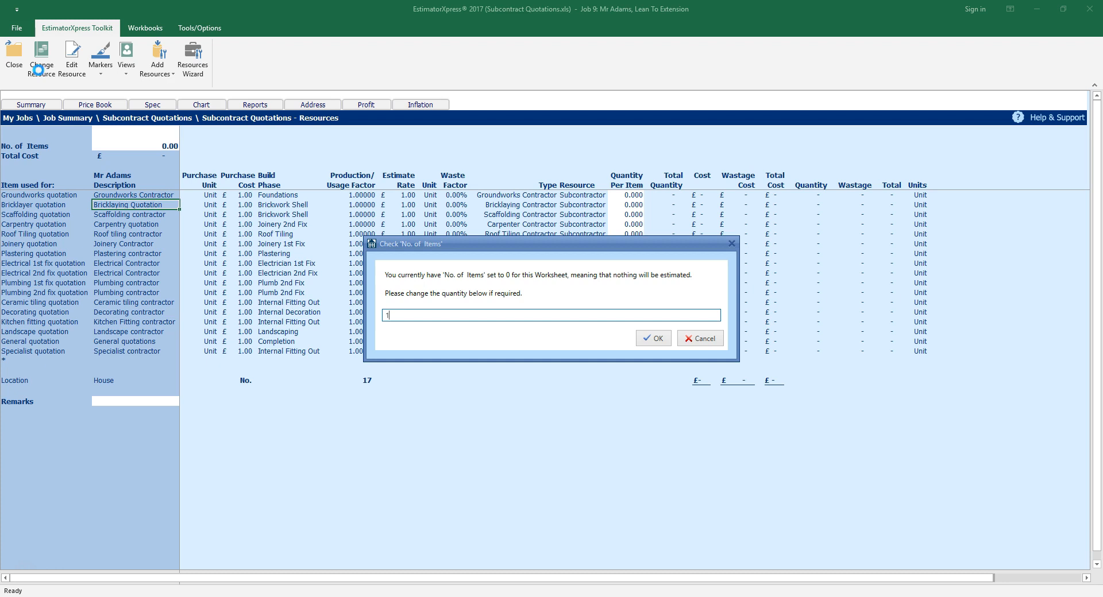
Step: Set the Subcontract Quotations worksheet's number of items to 1 and select the Plumbing 1st fix quotation item
{"action": "left_click", "coordinate": [53, 538]}
{"action": "left_click", "coordinate": [654, 338]}
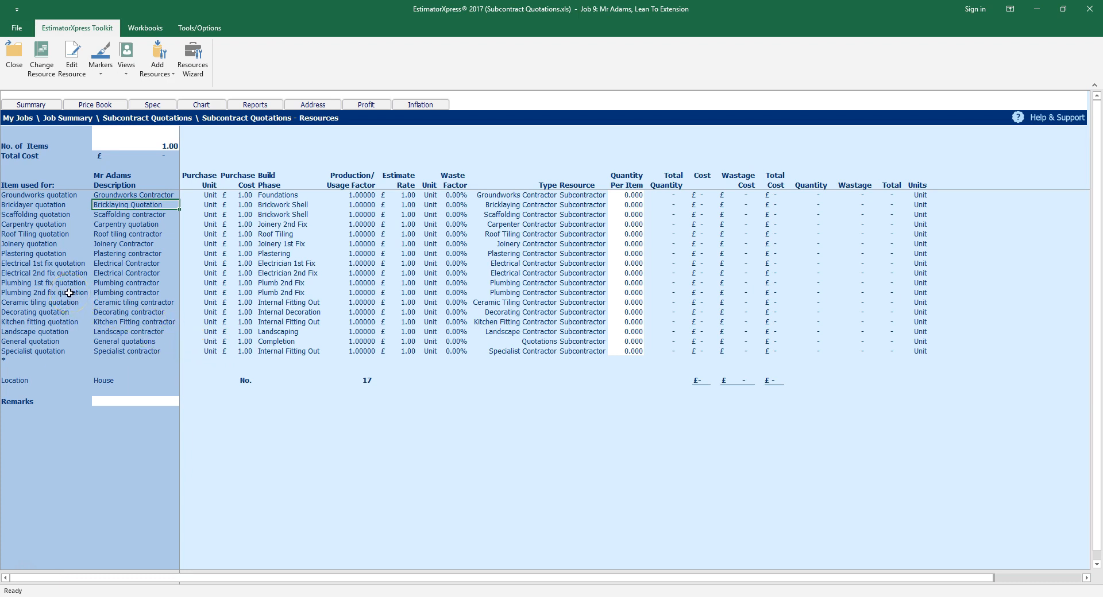
{"action": "left_click", "coordinate": [51, 283]}
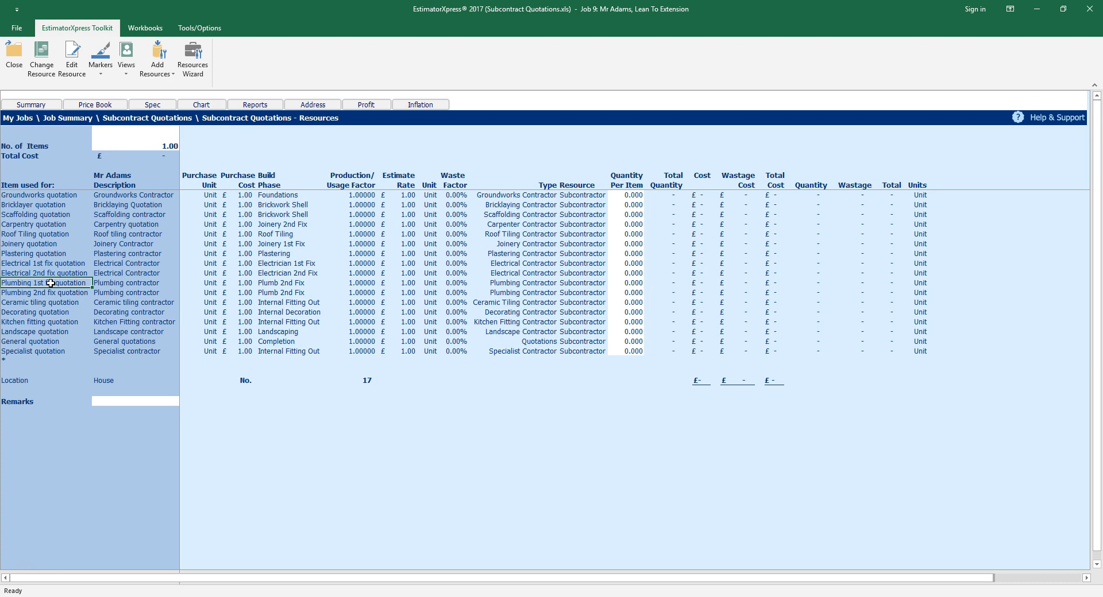
Step: Set the quantity per item of the Plumbing 1st fix quotation to 750
{"action": "key", "text": "Right"}
{"action": "key", "text": "Right"}
{"action": "key", "text": "Right"}
{"action": "key", "text": "Right"}
{"action": "key", "text": "Right"}
{"action": "key", "text": "Right"}
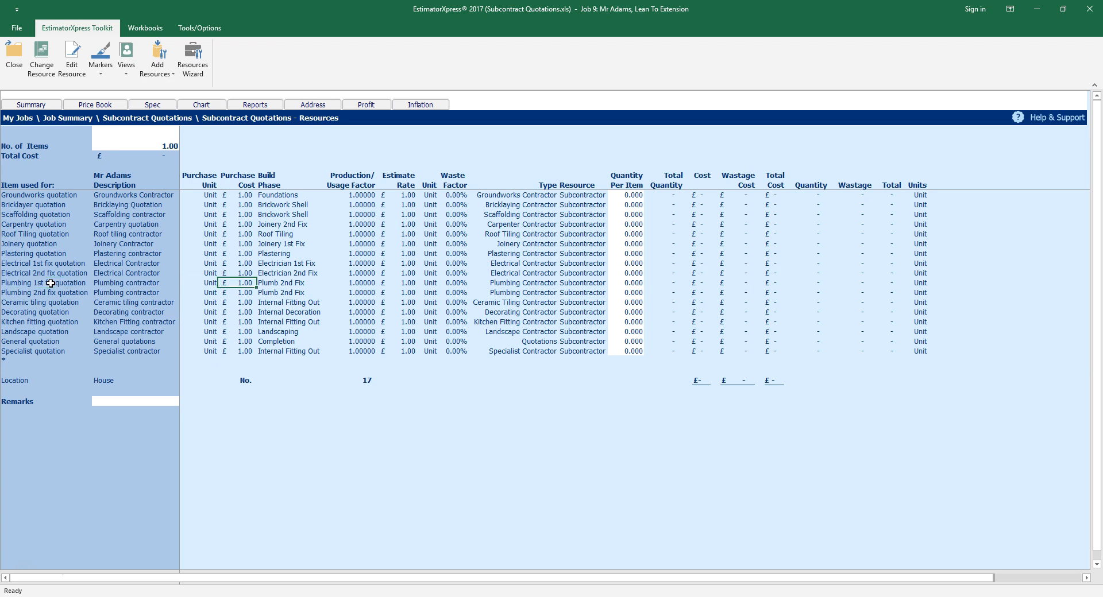
{"action": "key", "text": "Right"}
{"action": "key", "text": "Right"}
{"action": "key", "text": "Right"}
{"action": "key", "text": "Right"}
{"action": "key", "text": "Right"}
{"action": "type", "text": "750"}
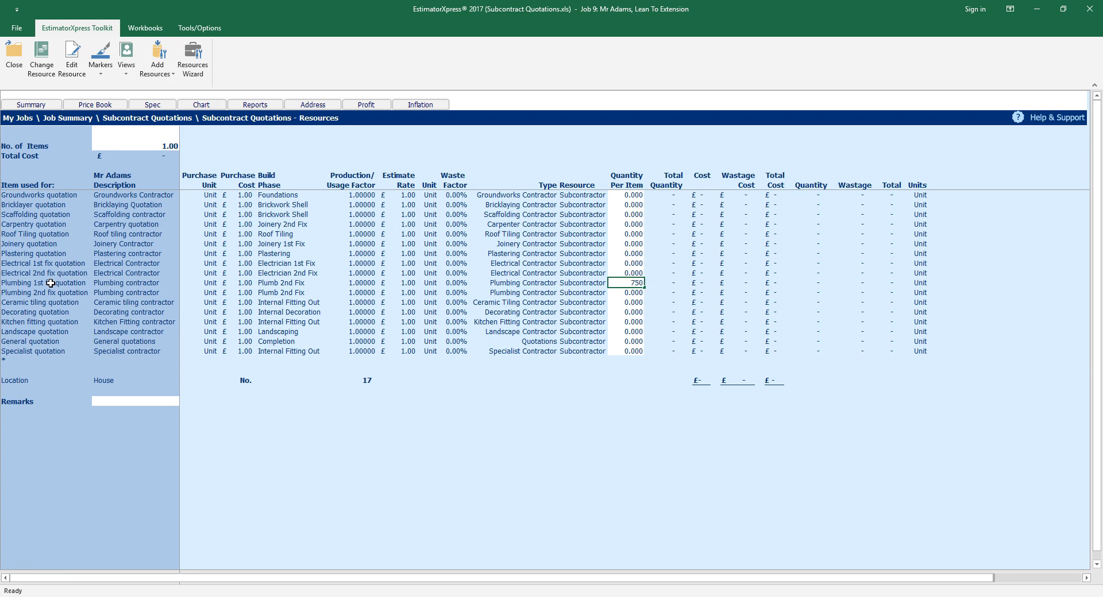
{"action": "key", "text": "Return"}
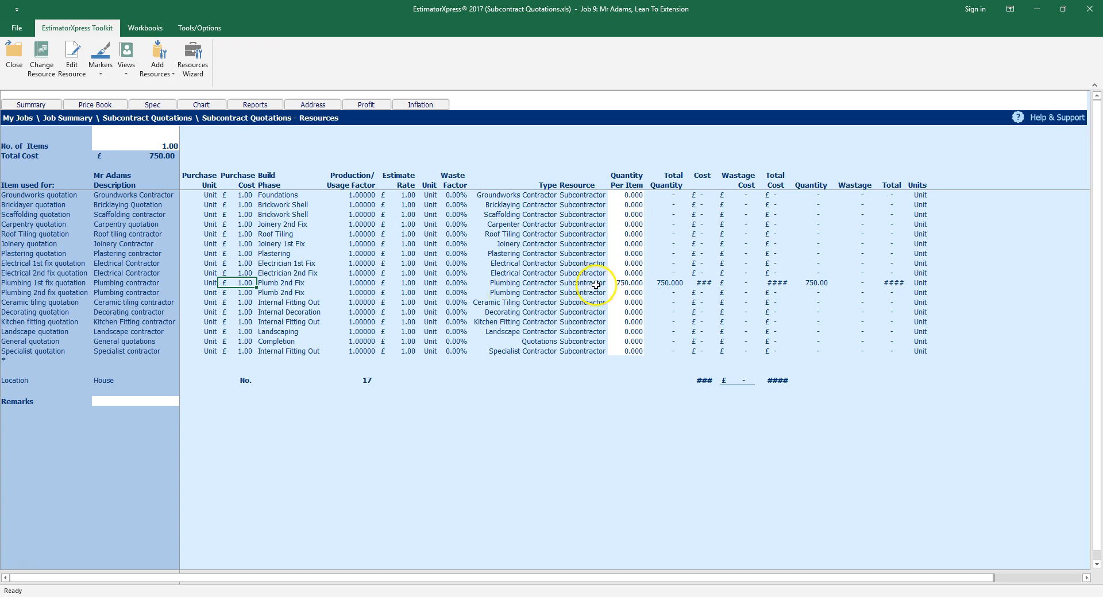
Step: AutoFit the resources columns so the Plumbing 1st fix quotation's cost figures can be read in full
{"action": "left_click", "coordinate": [625, 284]}
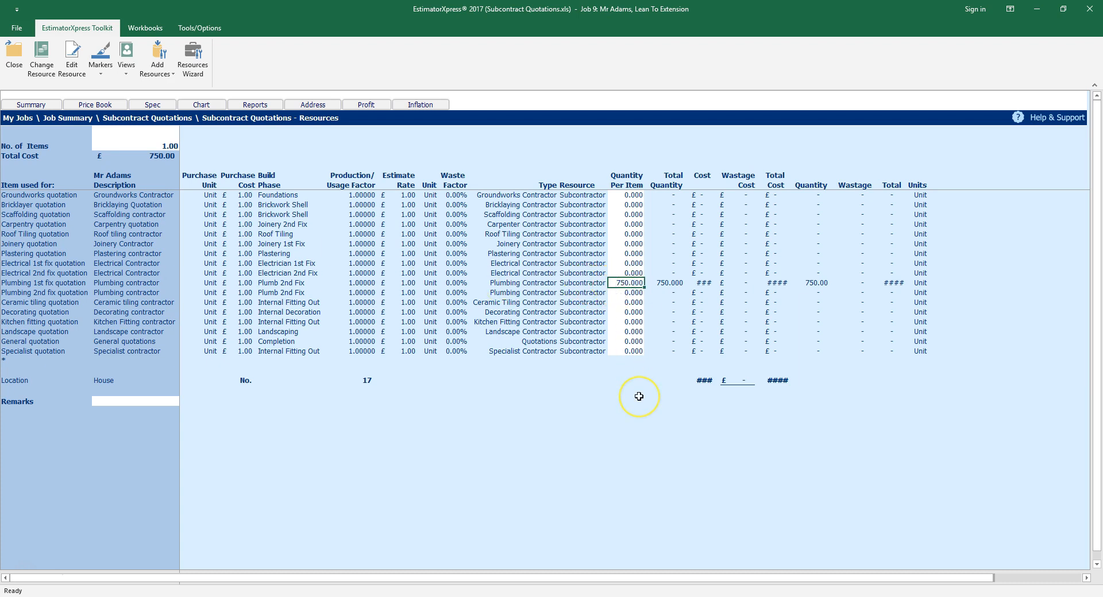
{"action": "left_click", "coordinate": [705, 283]}
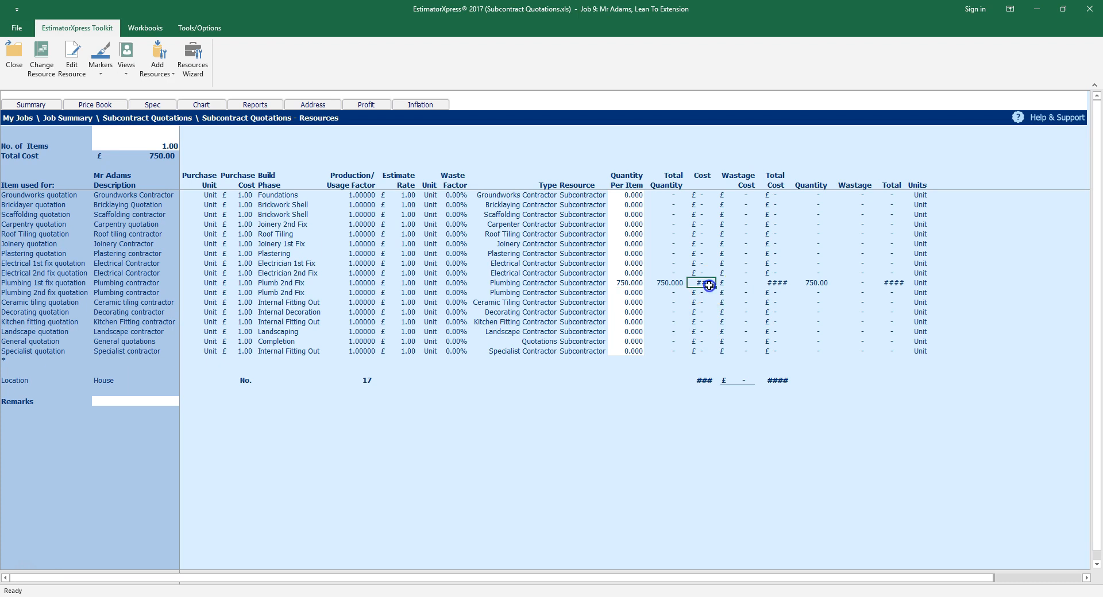
{"action": "right_click", "coordinate": [660, 374]}
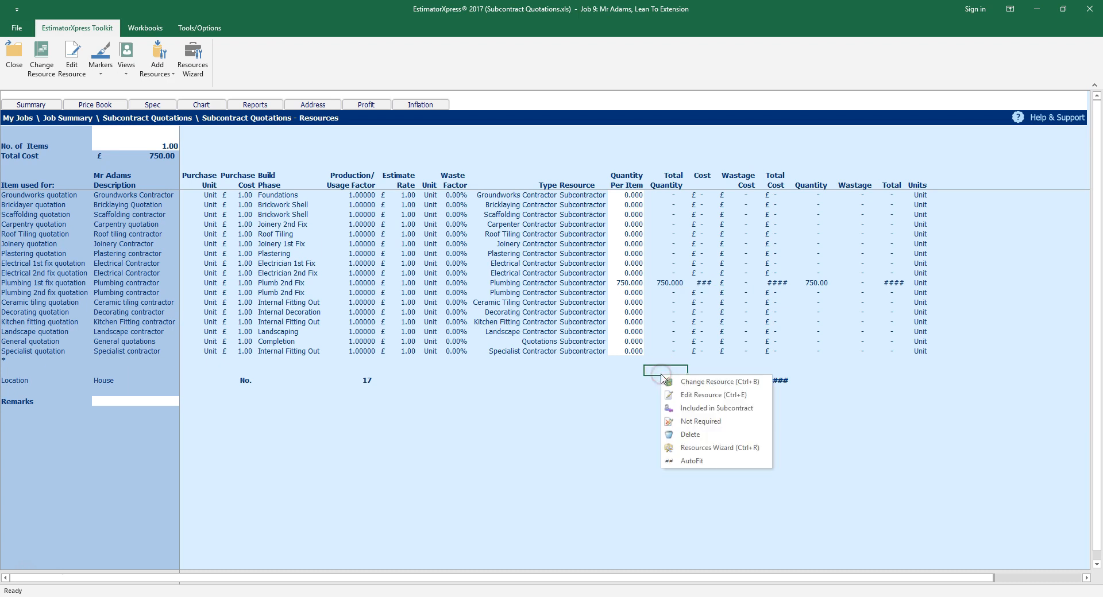
{"action": "left_click", "coordinate": [725, 461]}
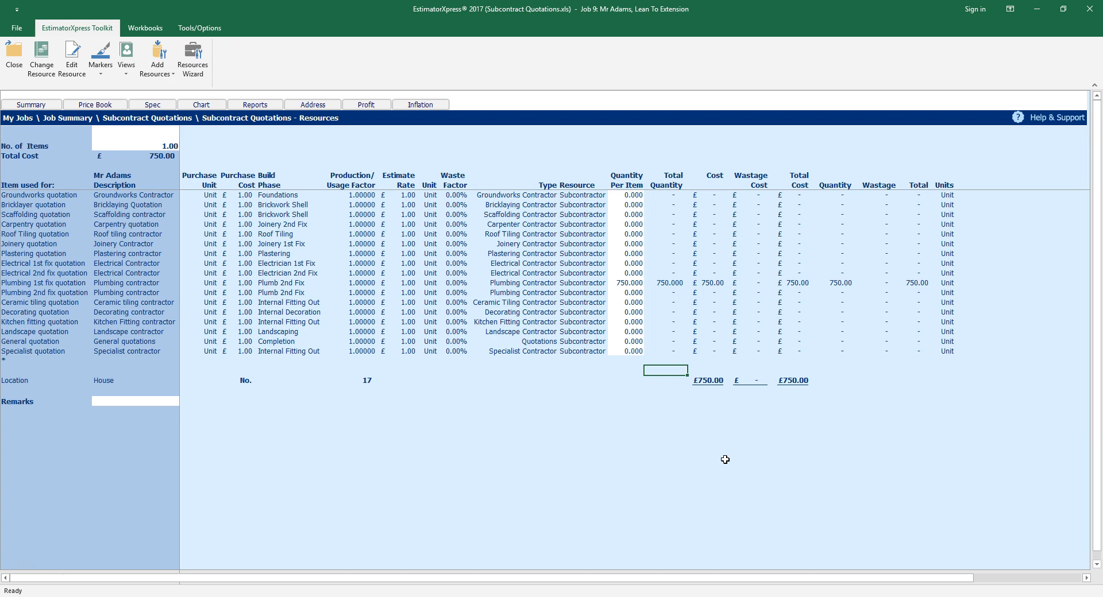
Step: Return to the job summary and open the Brick and Block Cavity Wall workbook
{"action": "left_click", "coordinate": [24, 105]}
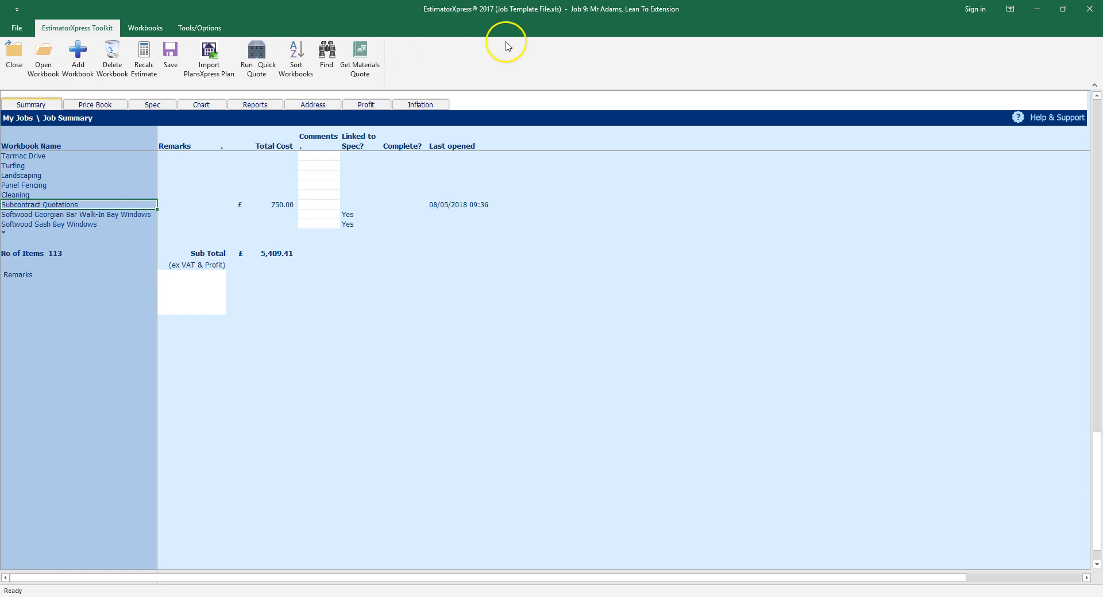
{"action": "left_click_drag", "start_coordinate": [1098, 493], "coordinate": [1098, 105]}
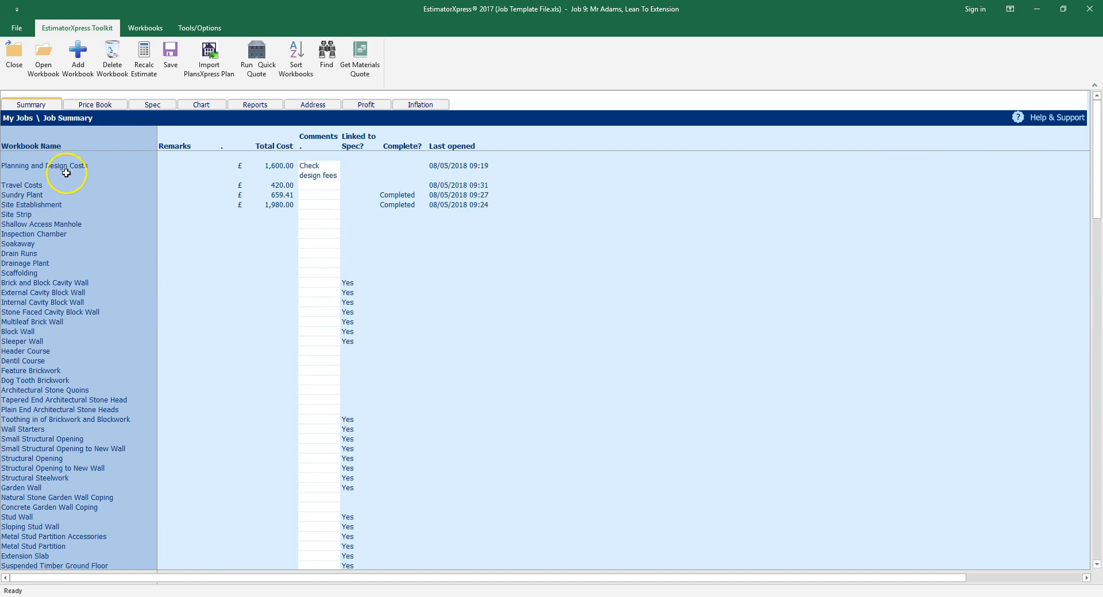
{"action": "left_click", "coordinate": [63, 284]}
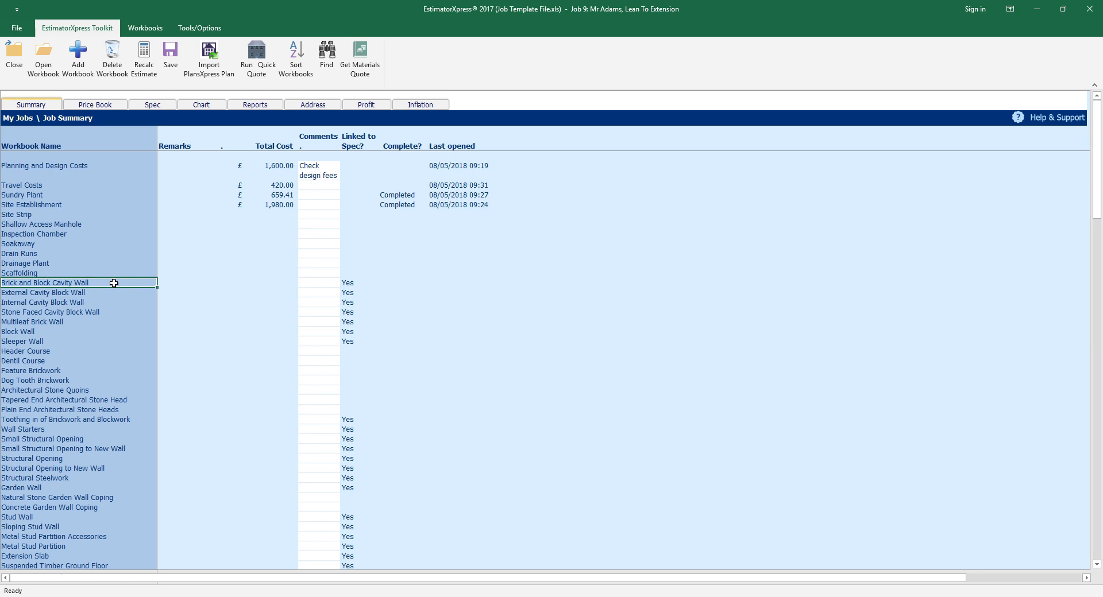
{"action": "left_click", "coordinate": [50, 74]}
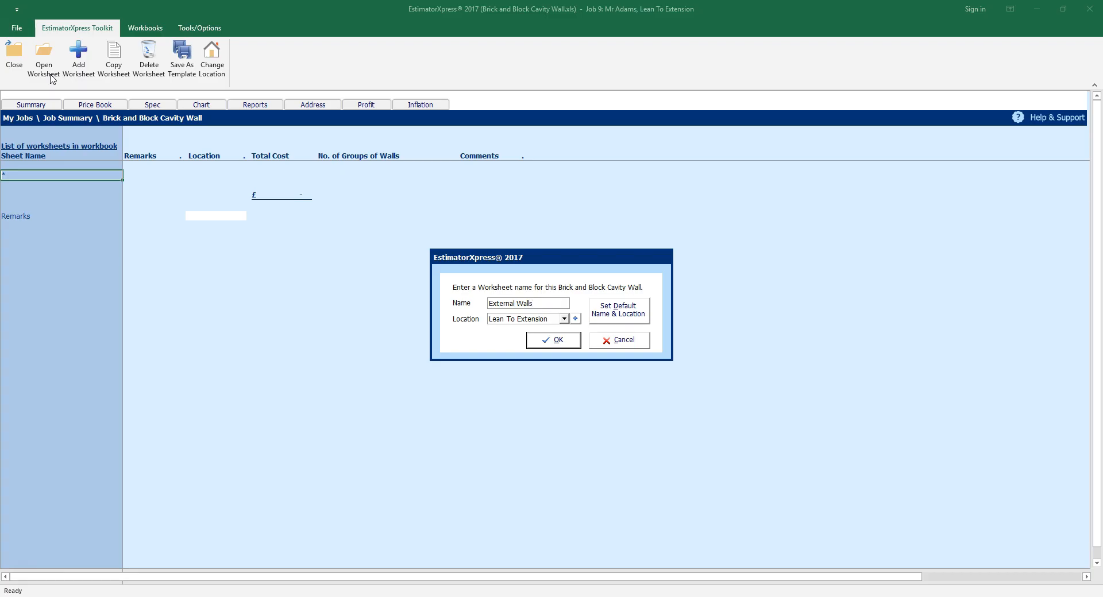
Step: Create the External Walls worksheet with location Lean To Extension, using the Single storey cavity wall dimensional template
{"action": "left_click", "coordinate": [558, 343]}
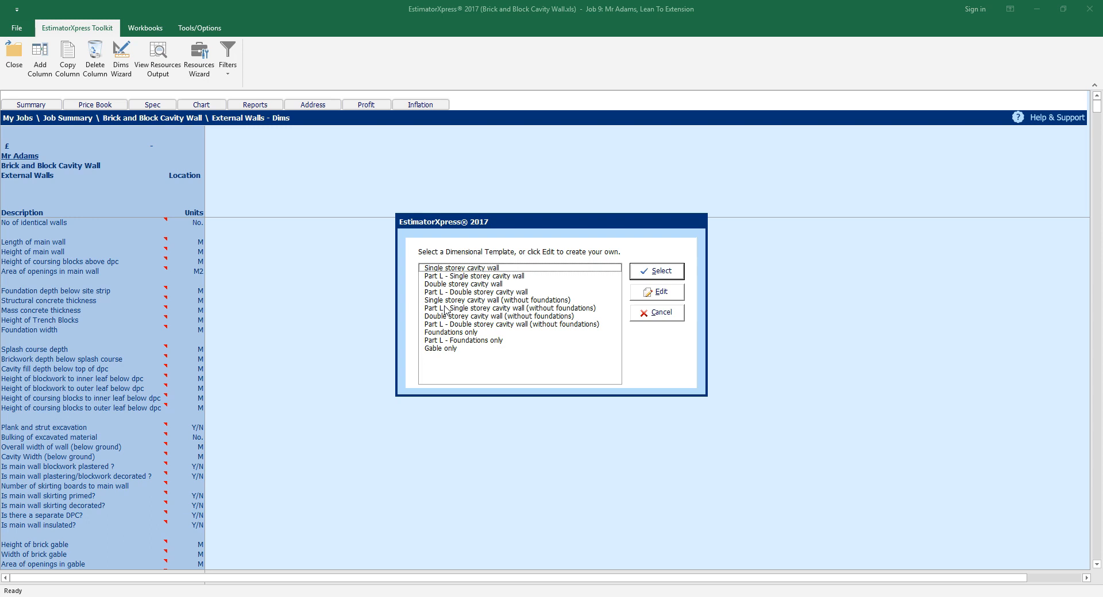
{"action": "left_click", "coordinate": [443, 271]}
{"action": "left_click", "coordinate": [678, 274]}
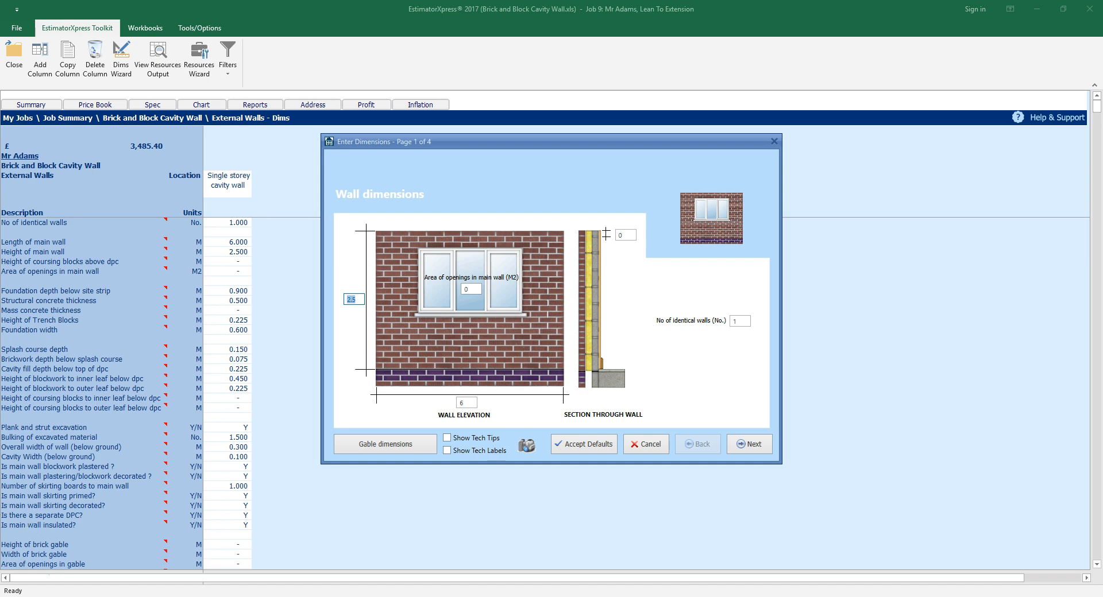
Step: Set the main wall's height to 2.4 m, its length to 3 m and the number of identical walls to 2
{"action": "left_click", "coordinate": [360, 299]}
{"action": "key", "text": "BackSpace"}
{"action": "key", "text": "BackSpace"}
{"action": "type", "text": ".4"}
{"action": "left_click", "coordinate": [464, 403]}
{"action": "type", "text": "3"}
{"action": "left_click", "coordinate": [745, 322]}
{"action": "type", "text": "2"}
Step: Set the brick gable's width to 3 m and height to 1.4 m, and return to the wall dimensions
{"action": "left_click", "coordinate": [422, 445]}
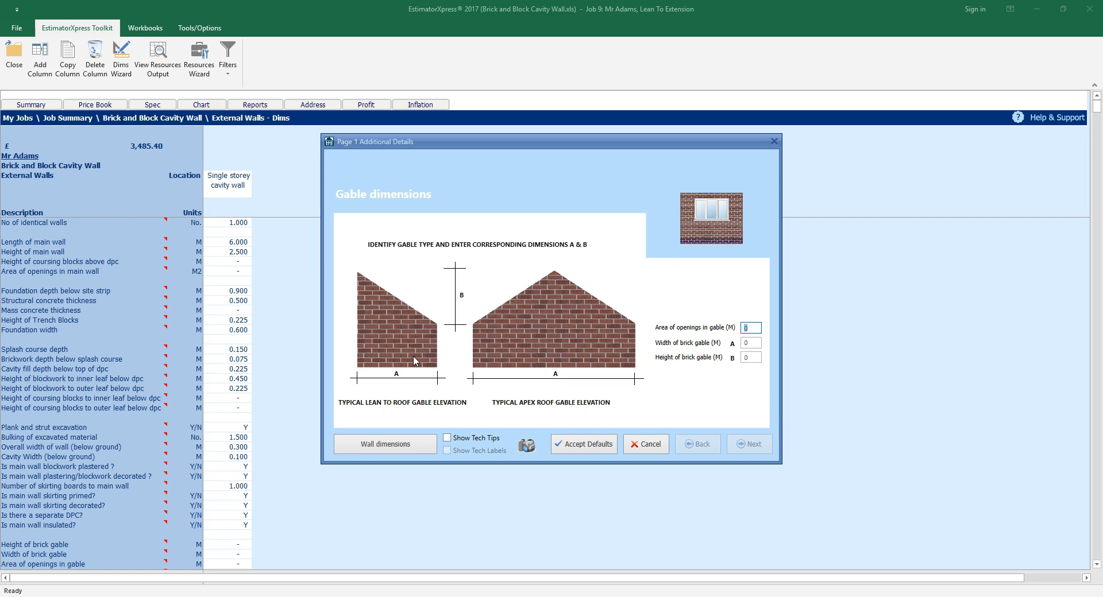
{"action": "left_click", "coordinate": [751, 343]}
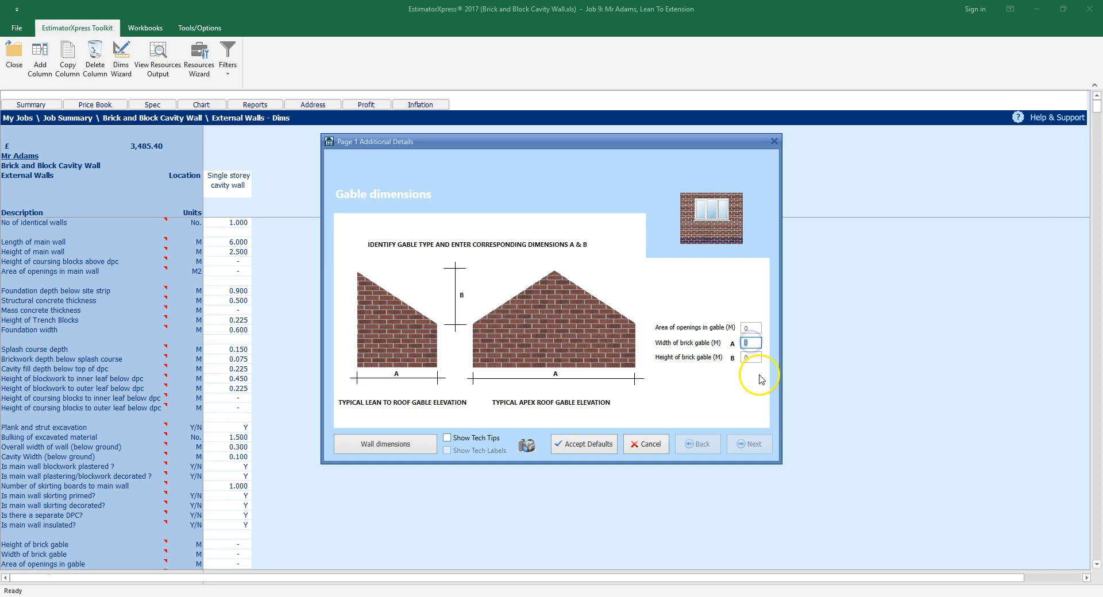
{"action": "type", "text": "3"}
{"action": "left_click", "coordinate": [751, 357]}
{"action": "type", "text": "1.4"}
{"action": "key", "text": "BackSpace"}
{"action": "key", "text": "BackSpace"}
{"action": "type", "text": ".4"}
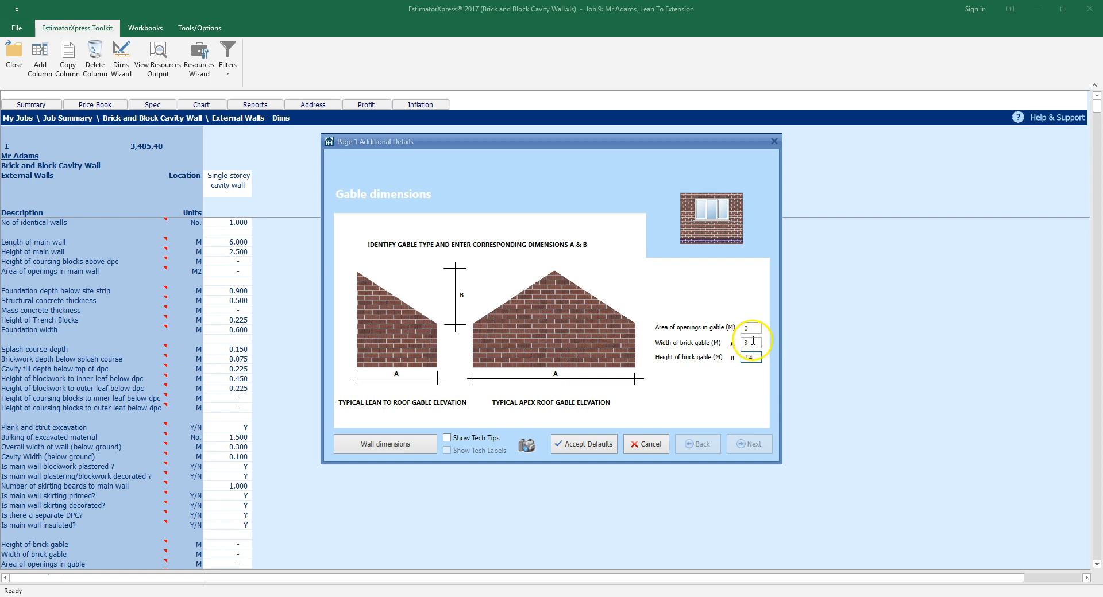
{"action": "left_click", "coordinate": [426, 445]}
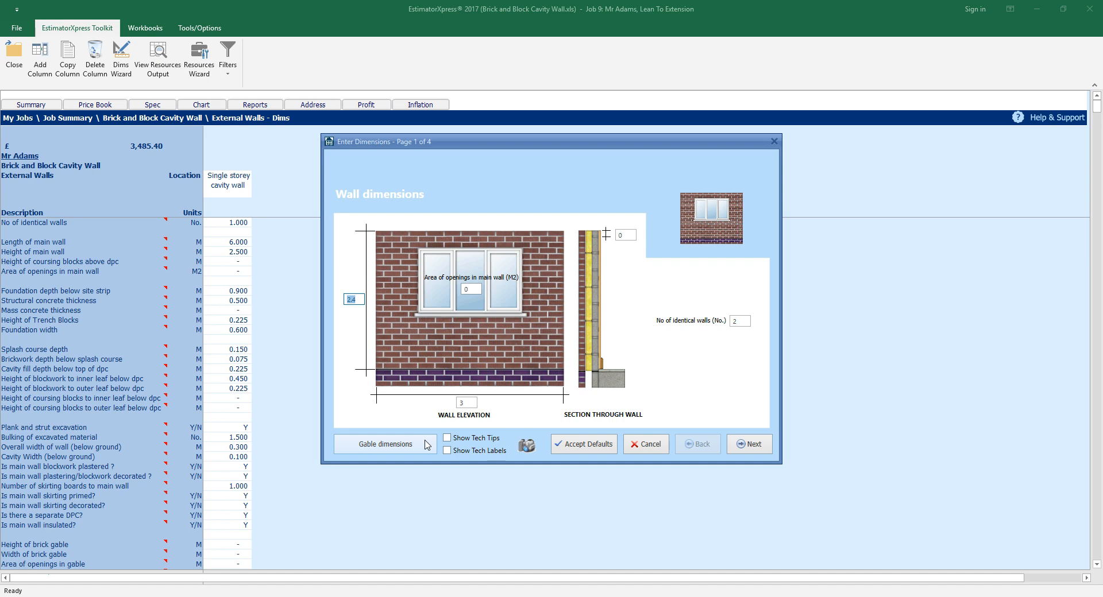
Step: Go to the foundation details, turn on tech tips and read those for foundation depth, foundation width, structural concrete and mass concrete
{"action": "left_click", "coordinate": [756, 447]}
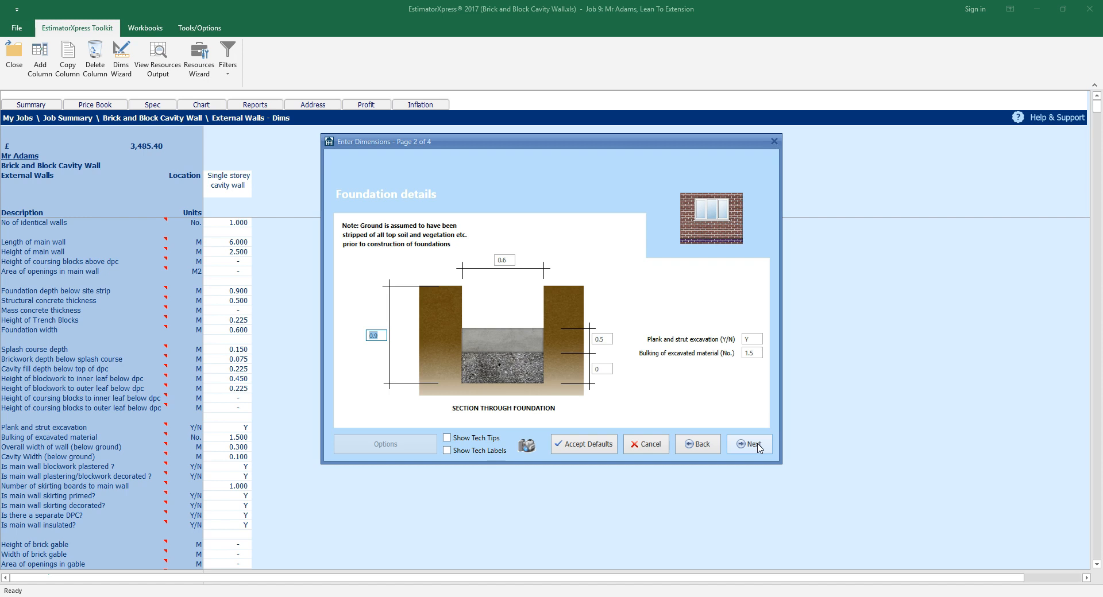
{"action": "left_click", "coordinate": [448, 441]}
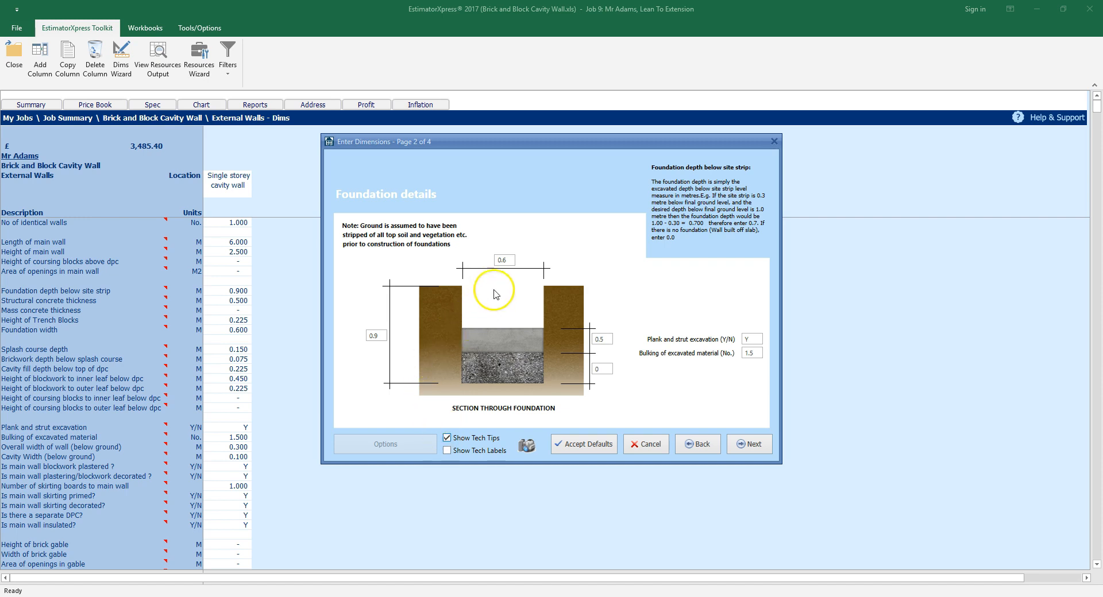
{"action": "left_click", "coordinate": [505, 261]}
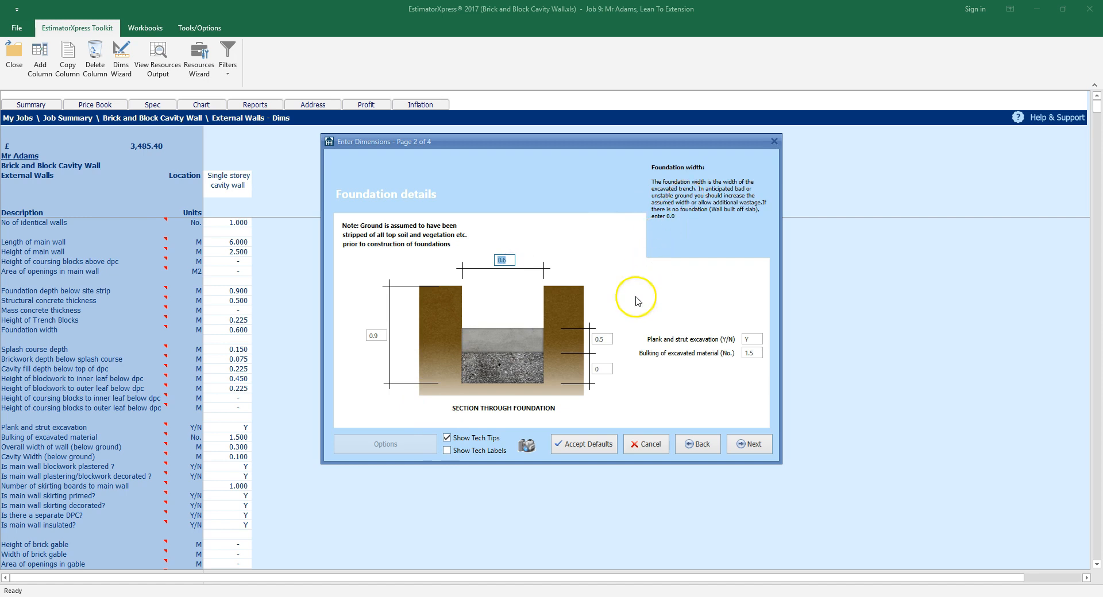
{"action": "left_click", "coordinate": [607, 340]}
{"action": "left_click", "coordinate": [602, 370]}
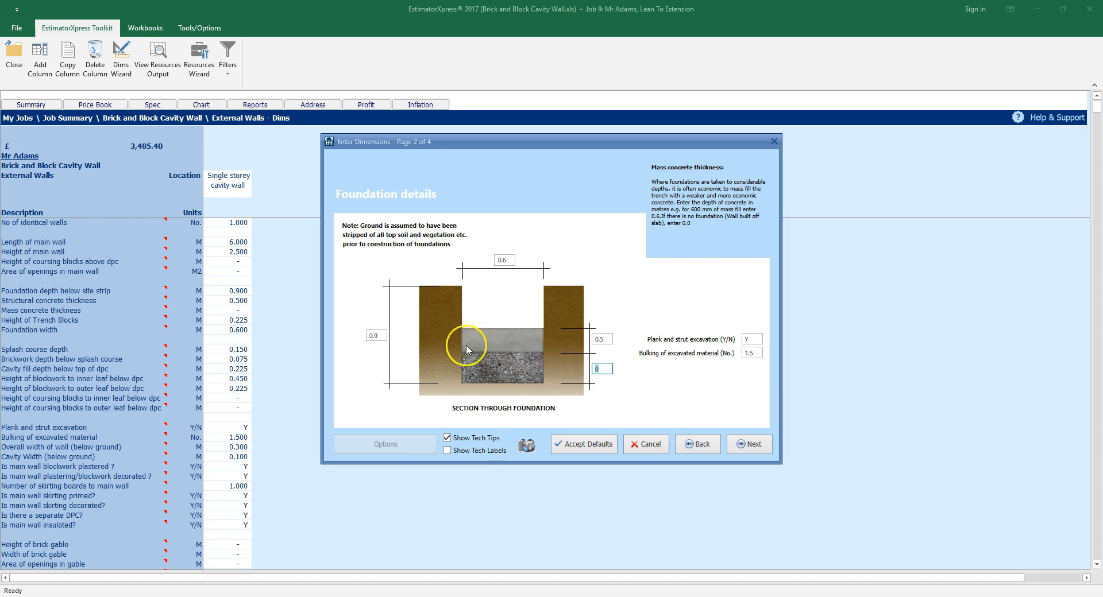
{"action": "left_click", "coordinate": [374, 338]}
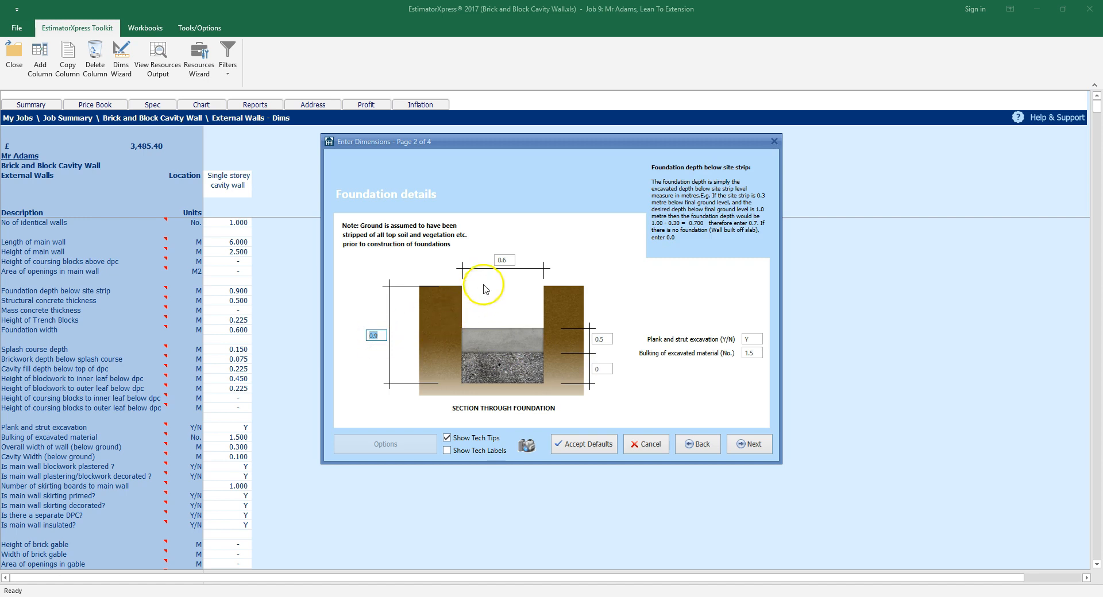
{"action": "left_click", "coordinate": [512, 258]}
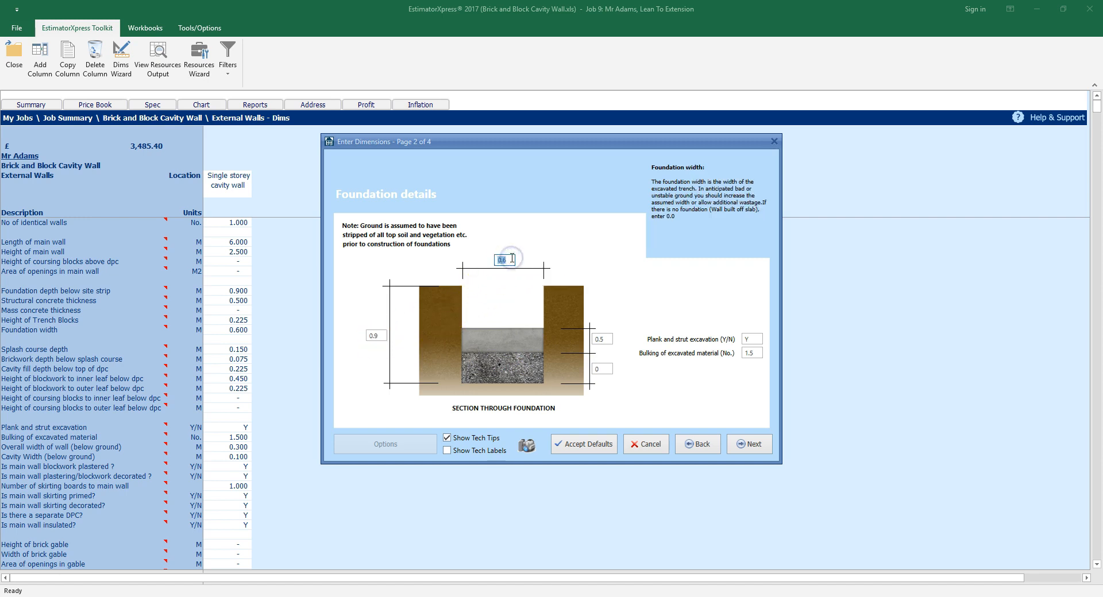
{"action": "left_click", "coordinate": [602, 339]}
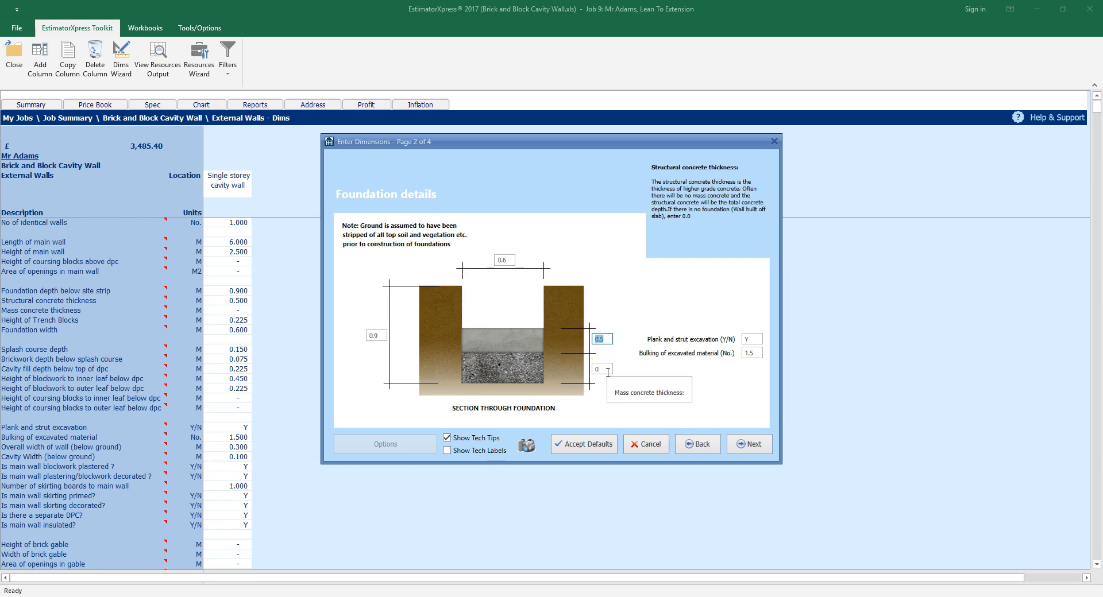
{"action": "left_click", "coordinate": [607, 373]}
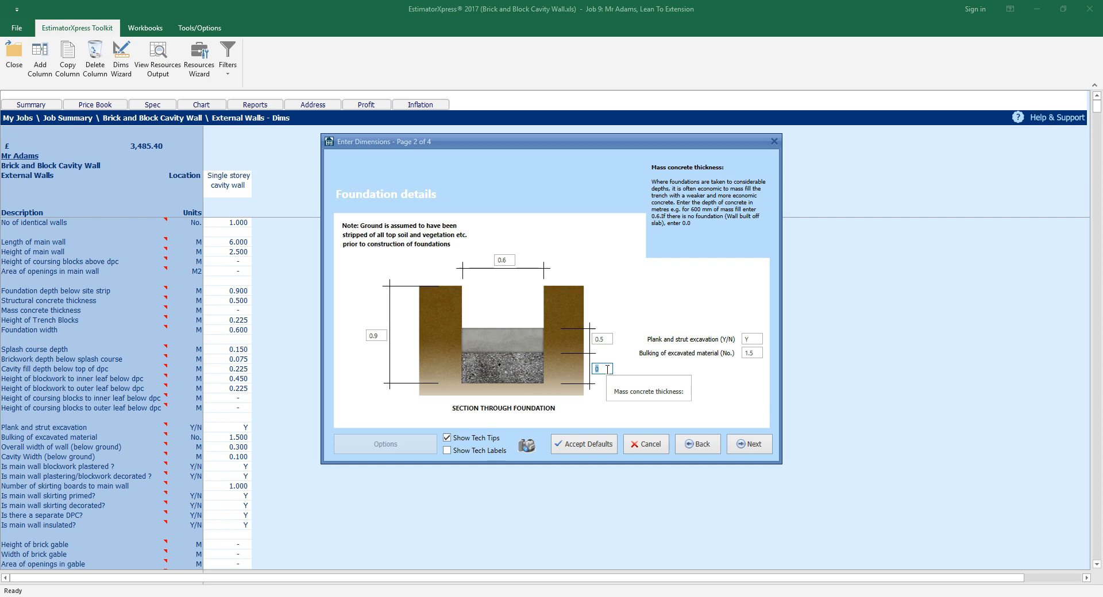
Step: Set plank and strut excavation to n and check the tip for bulking of excavated material
{"action": "left_click", "coordinate": [741, 342]}
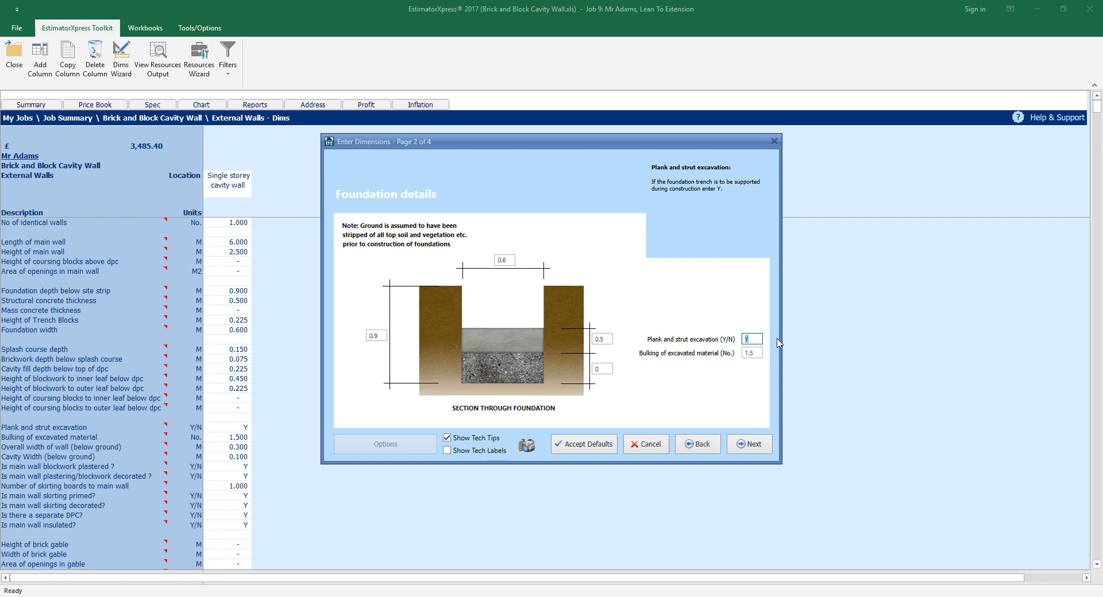
{"action": "type", "text": "N"}
{"action": "key", "text": "BackSpace"}
{"action": "type", "text": "n"}
{"action": "left_click", "coordinate": [753, 352]}
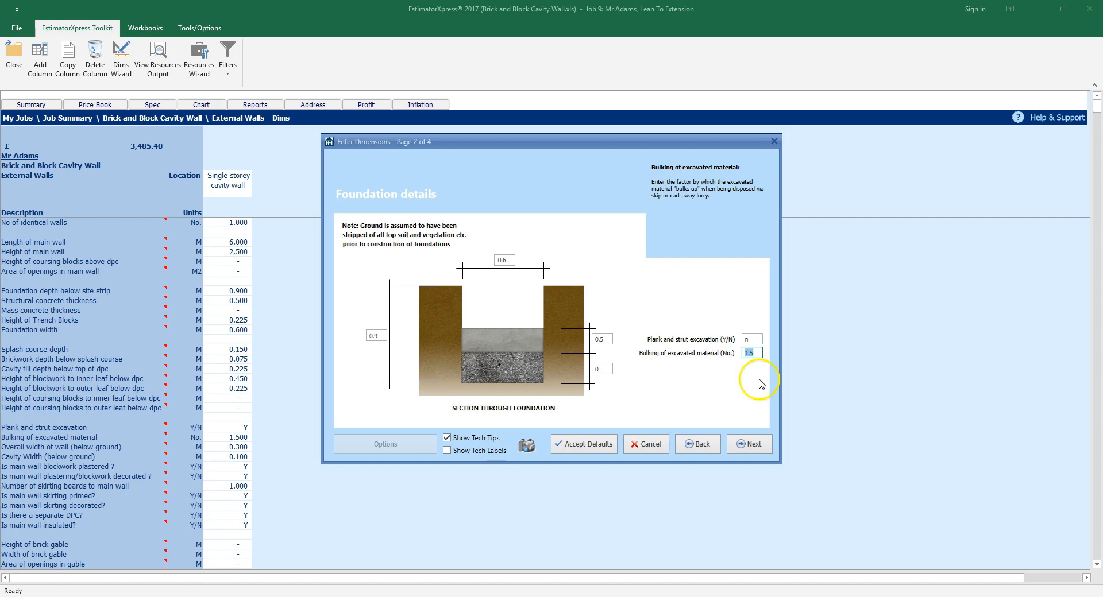
Step: Show the tech labels on the footing details and continue to plastering and decoration with the default footing values
{"action": "left_click", "coordinate": [759, 444]}
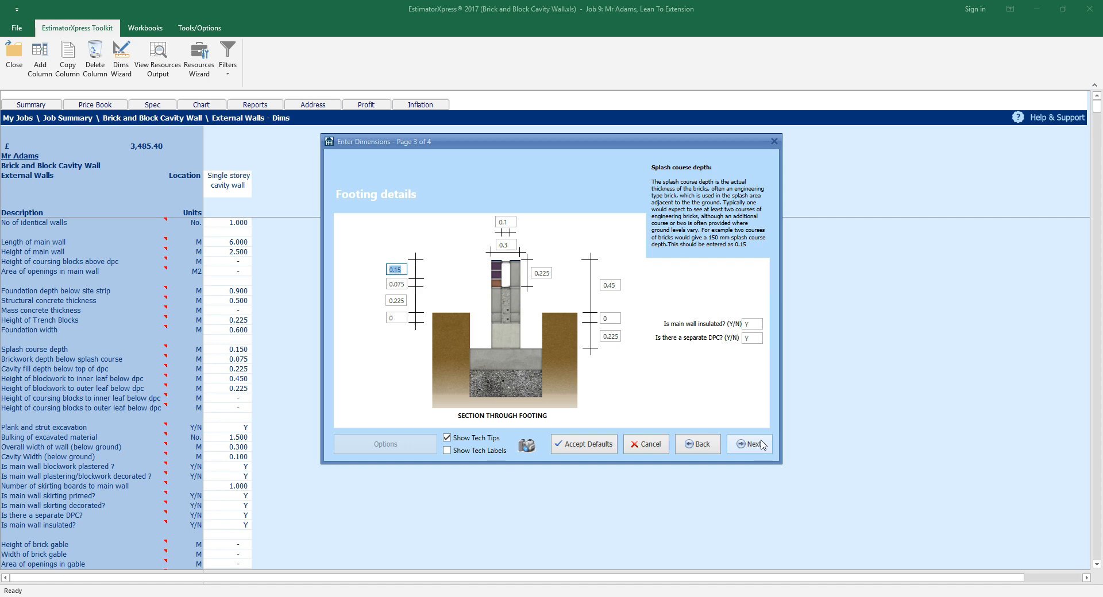
{"action": "left_click", "coordinate": [447, 452]}
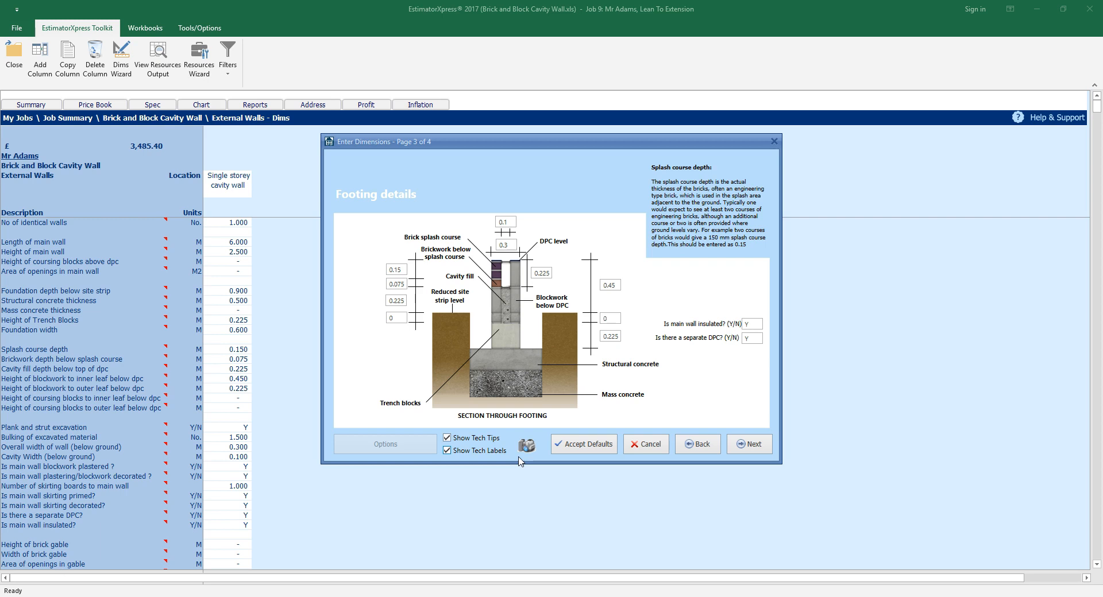
{"action": "left_click", "coordinate": [396, 269]}
{"action": "left_click", "coordinate": [758, 443]}
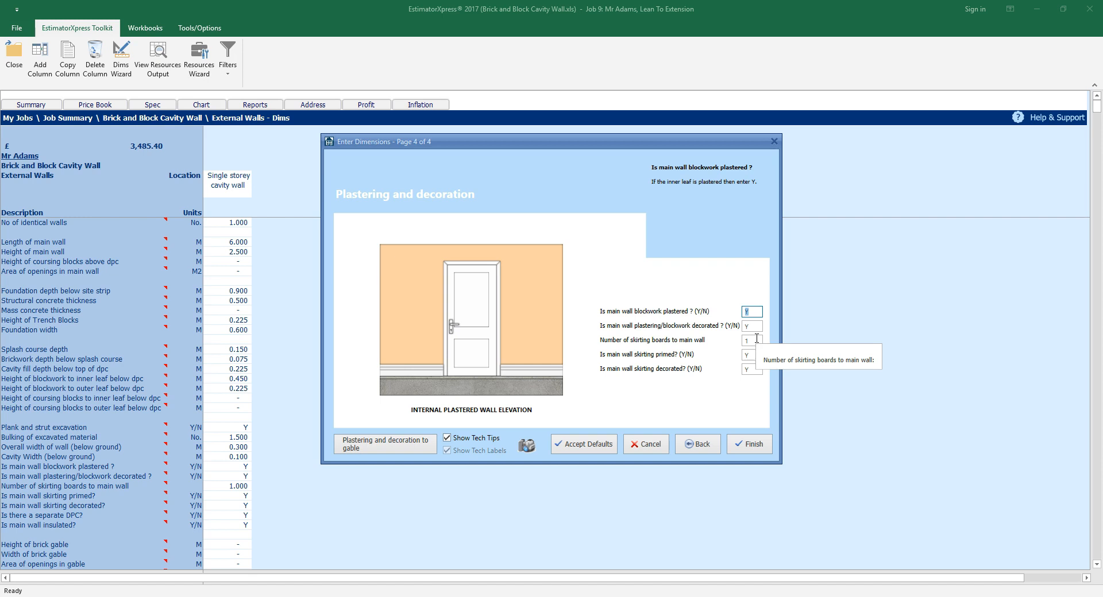
Step: For the gable plastering and decoration, set the plaster base width to 2.7 m, ceiling height to 1.3 m and gable skirted to n
{"action": "left_click", "coordinate": [403, 452]}
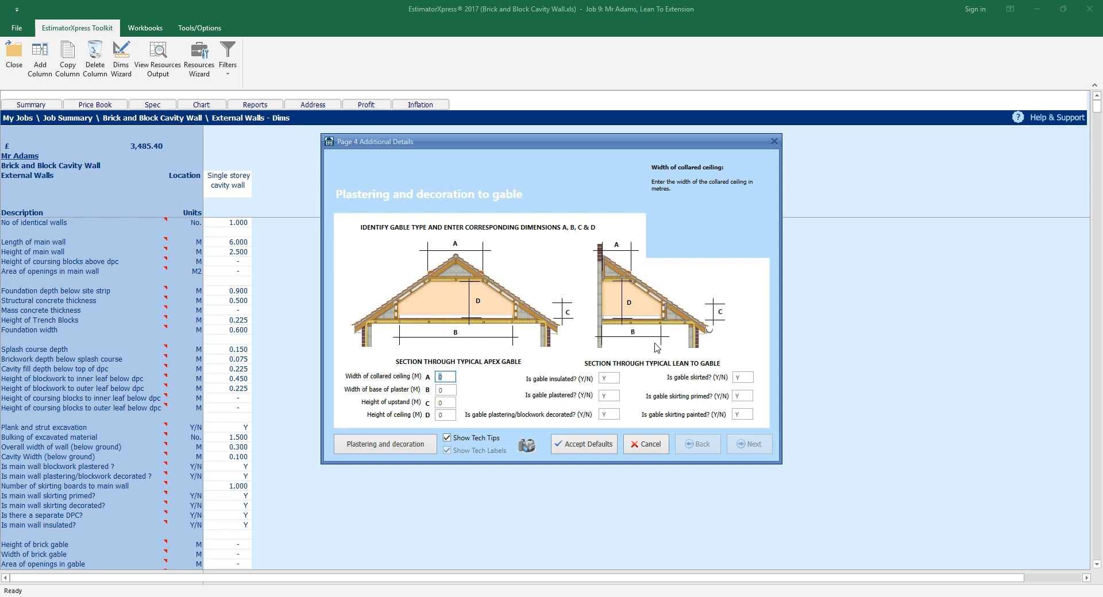
{"action": "left_click", "coordinate": [447, 389]}
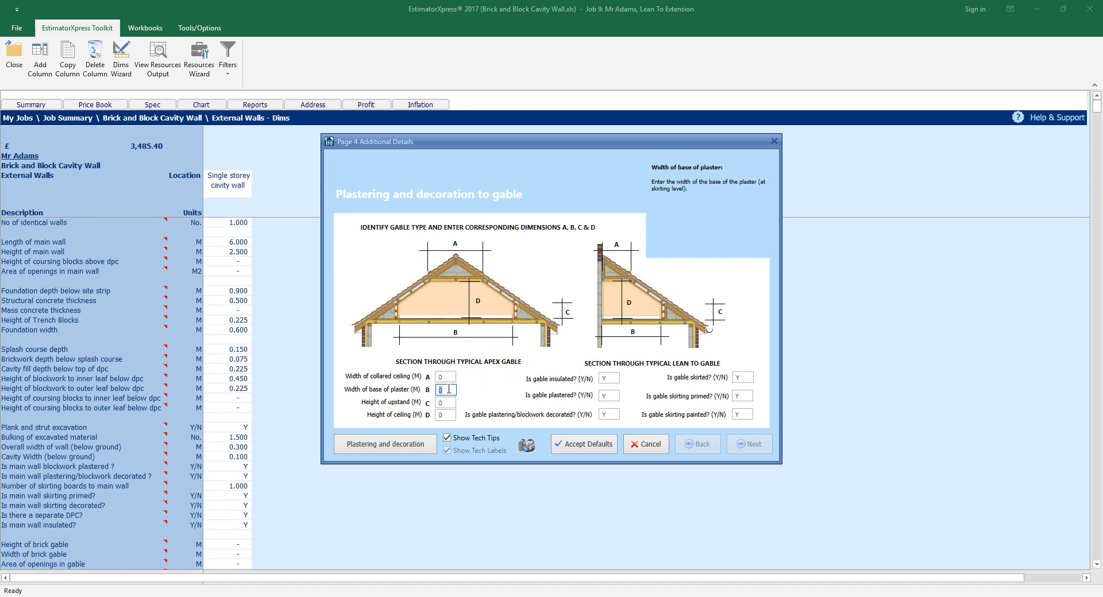
{"action": "type", "text": "2.7"}
{"action": "left_click", "coordinate": [450, 403]}
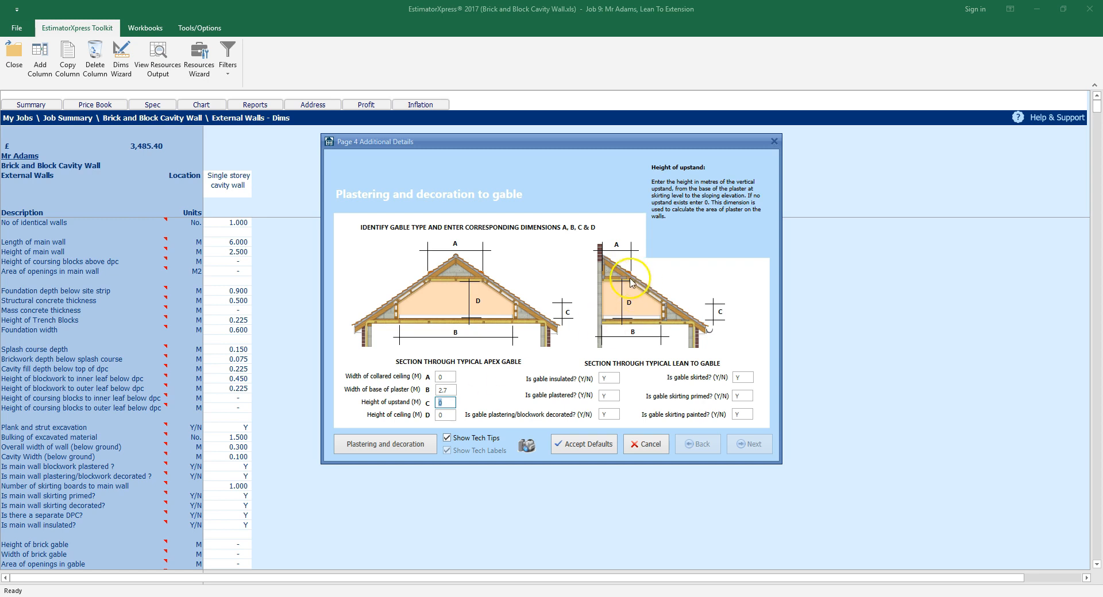
{"action": "left_click", "coordinate": [448, 416]}
{"action": "type", "text": "1.3"}
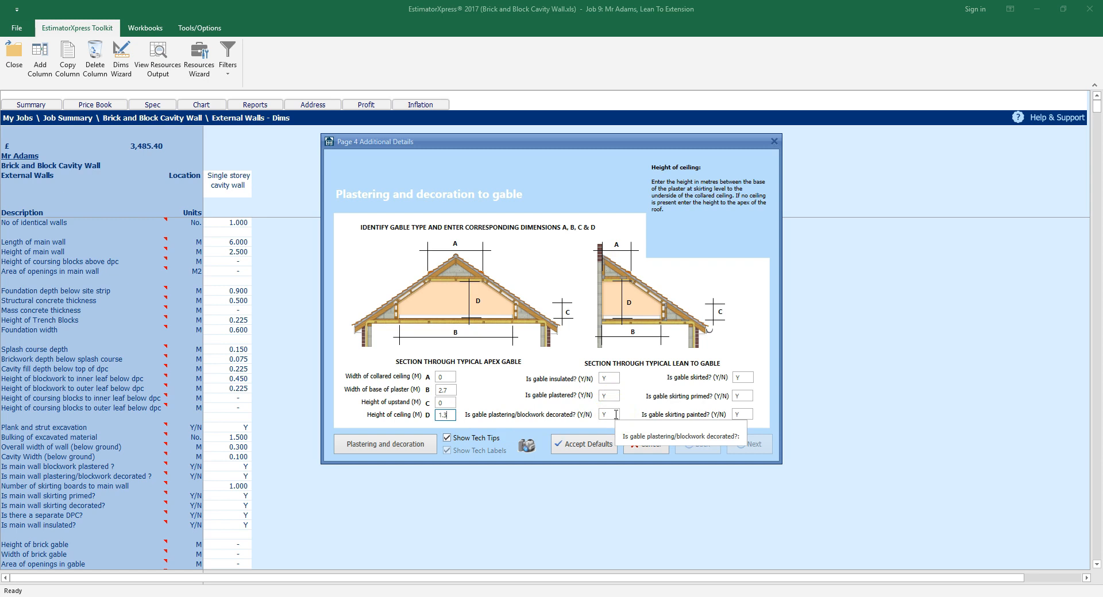
{"action": "left_click", "coordinate": [737, 380]}
{"action": "type", "text": "n"}
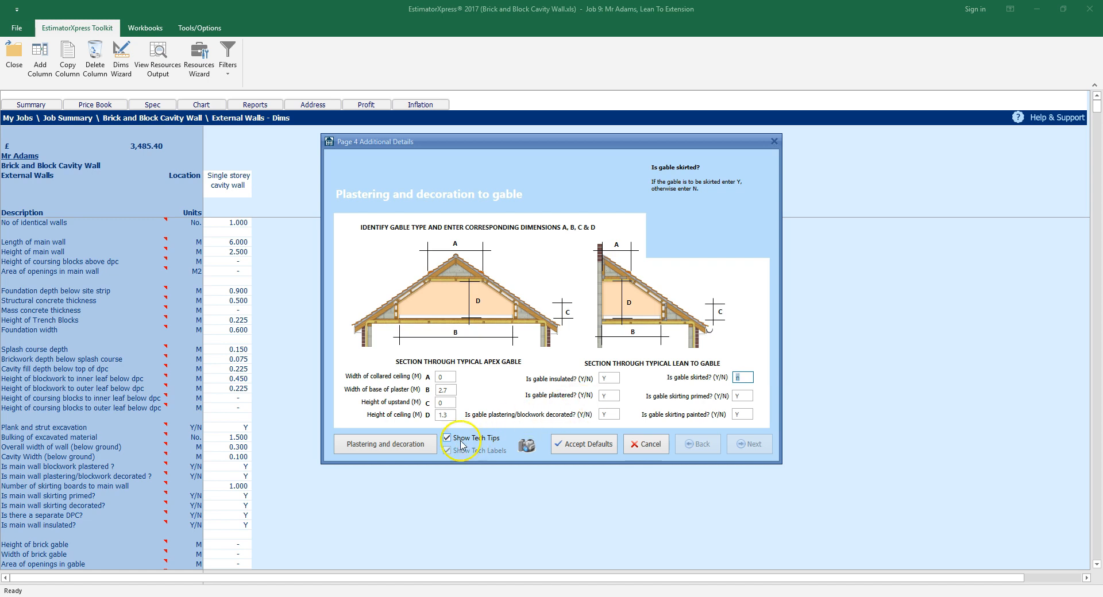
Step: Leave the gable plastering details, finish the dimension entry and rename the single storey cavity wall column as Side Walls
{"action": "left_click", "coordinate": [422, 450]}
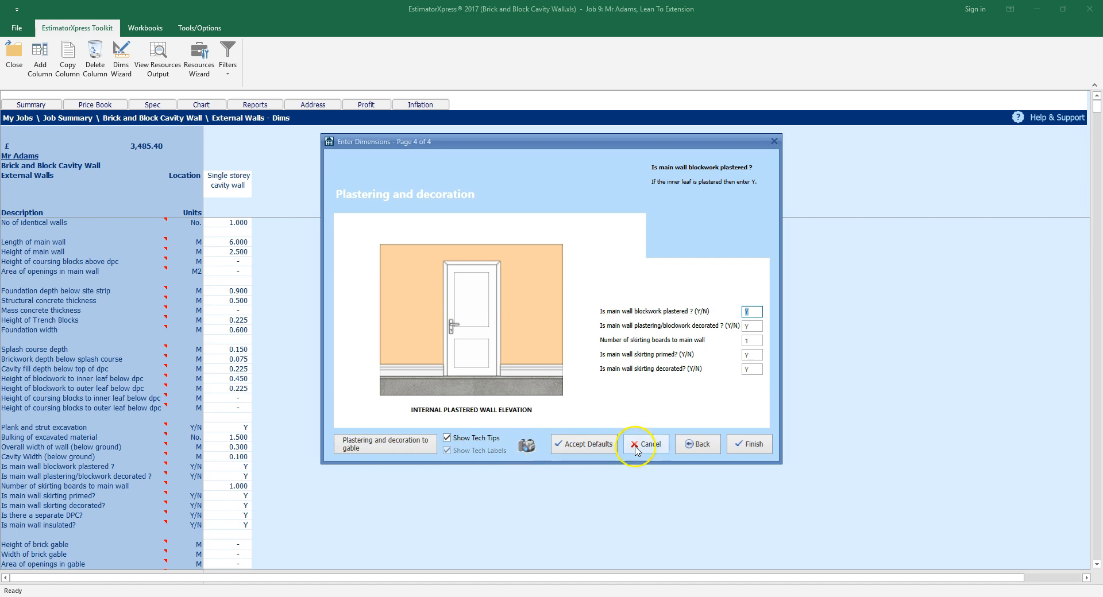
{"action": "left_click", "coordinate": [740, 447]}
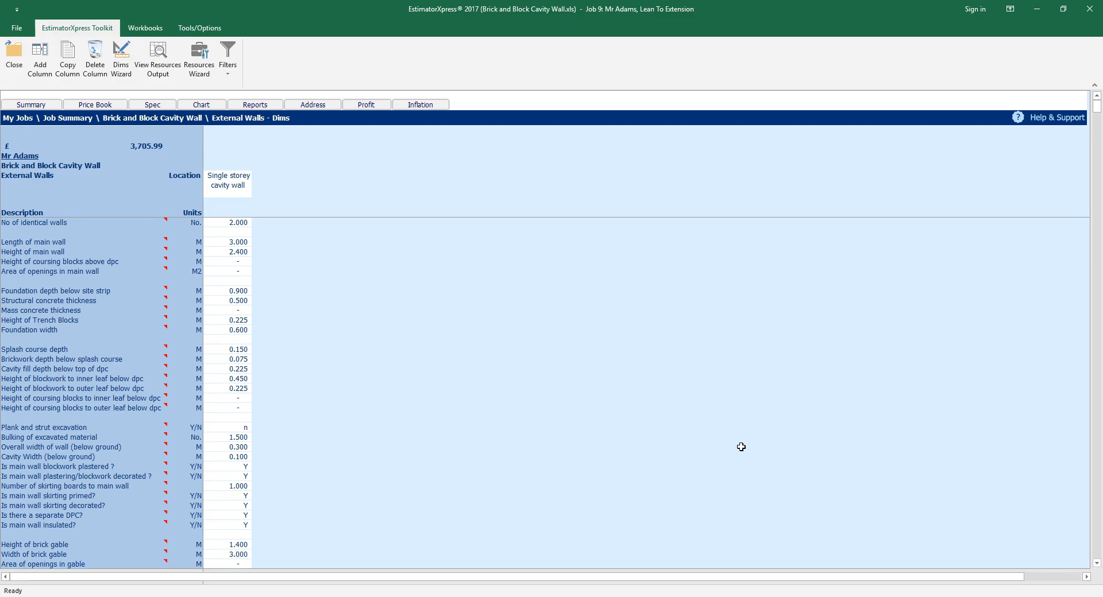
{"action": "left_click", "coordinate": [222, 185]}
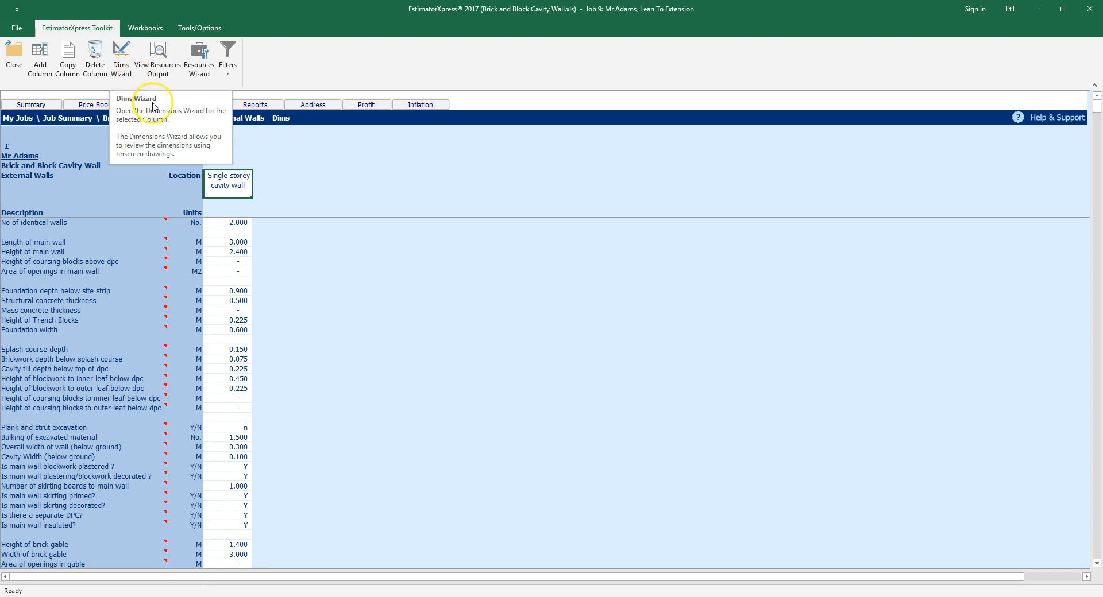
{"action": "left_click", "coordinate": [236, 223]}
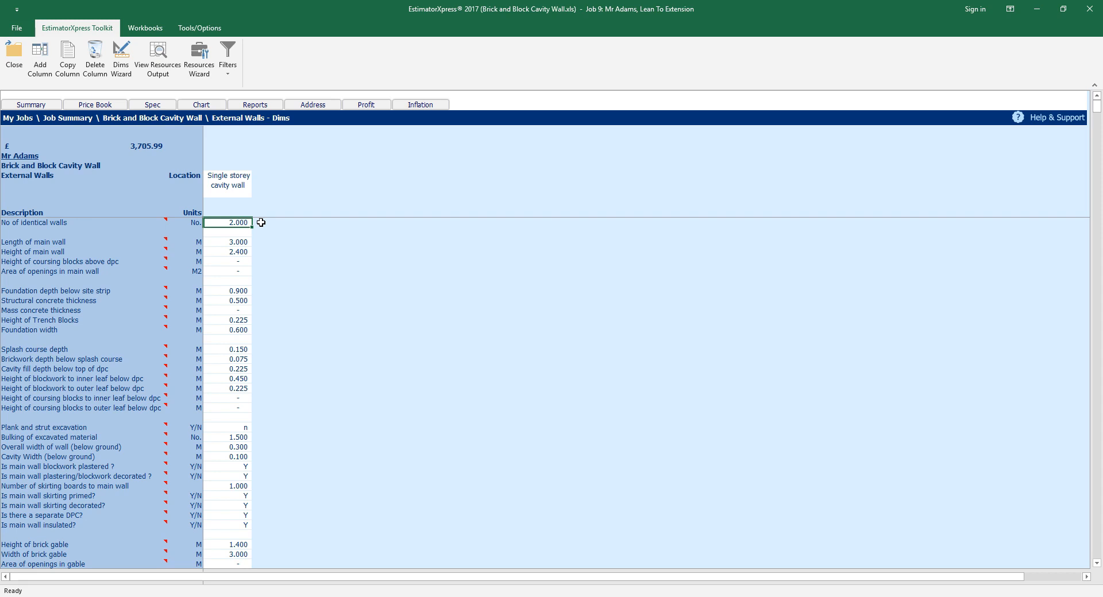
{"action": "left_click", "coordinate": [237, 181]}
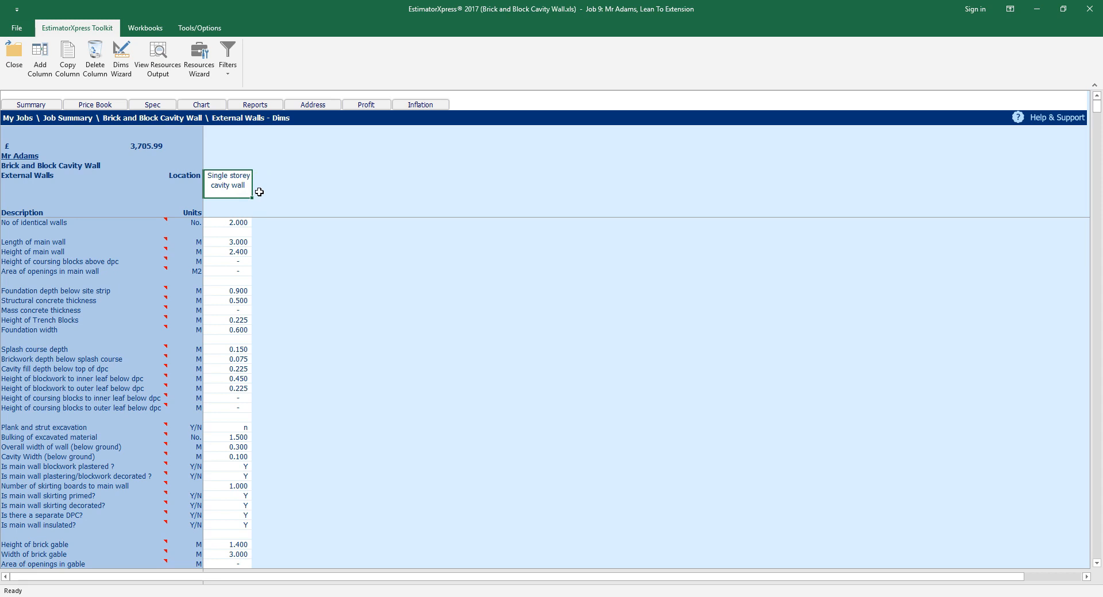
{"action": "key", "text": "Delete"}
{"action": "type", "text": "Side Walls"}
{"action": "key", "text": "Return"}
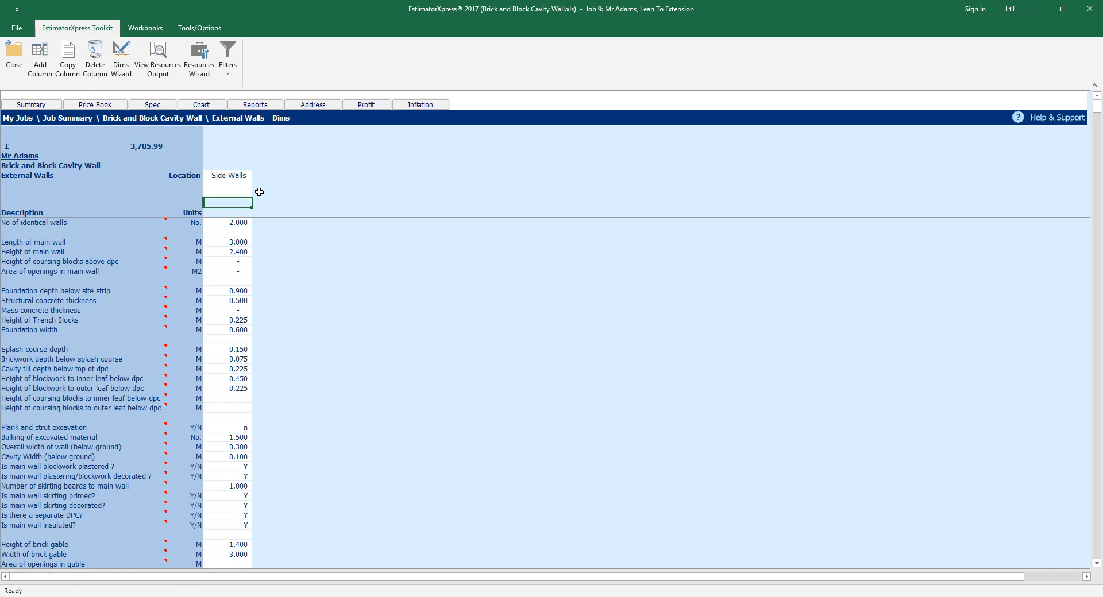
Step: Add another dimension column from the Single storey cavity wall template
{"action": "left_click", "coordinate": [41, 68]}
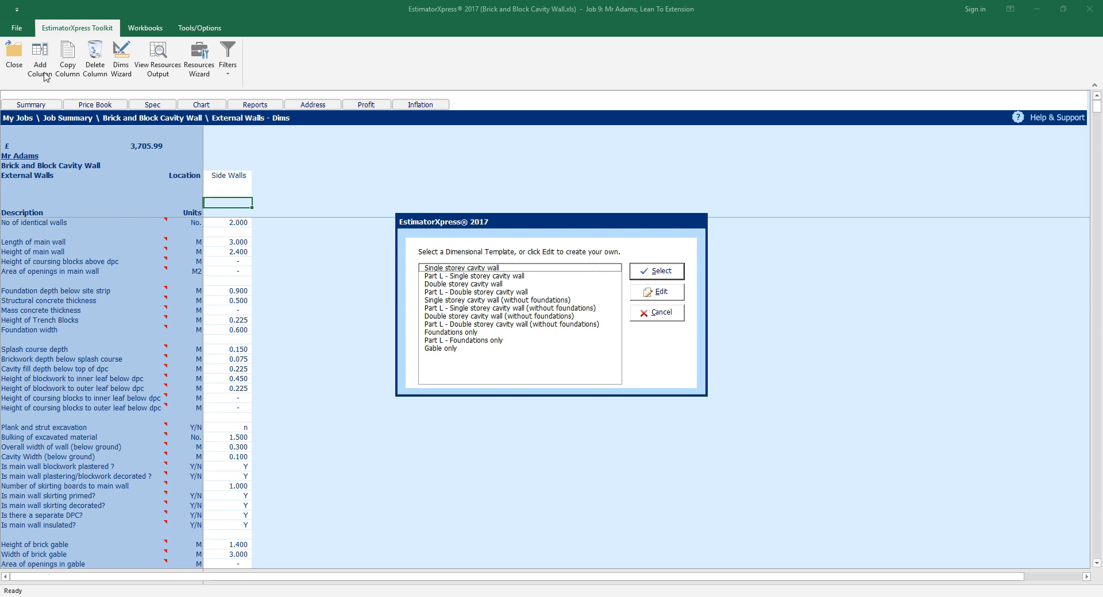
{"action": "left_click", "coordinate": [555, 269]}
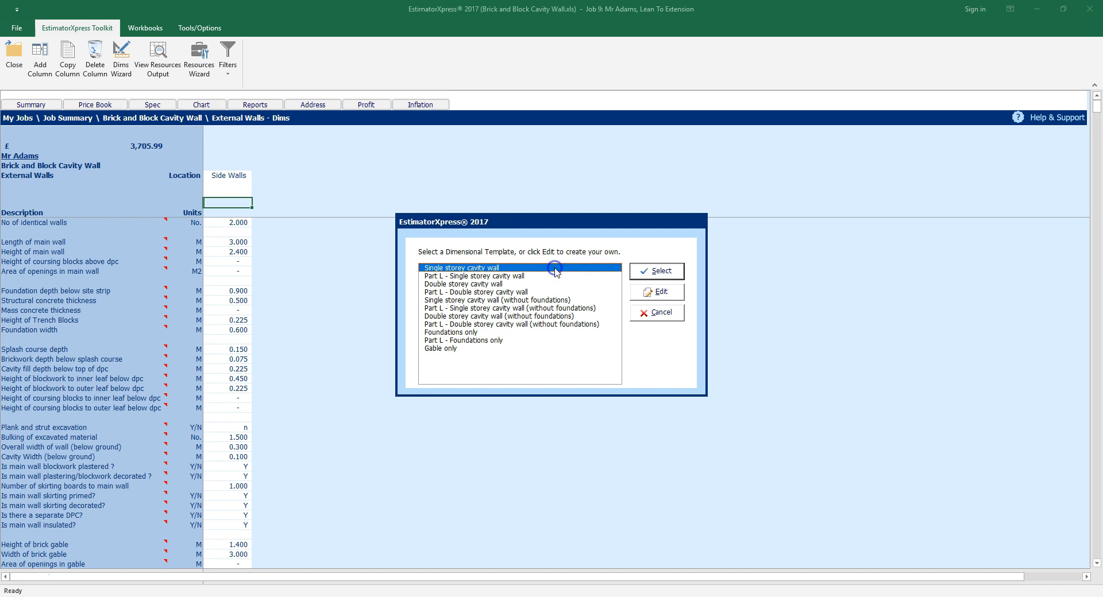
{"action": "left_click", "coordinate": [651, 275]}
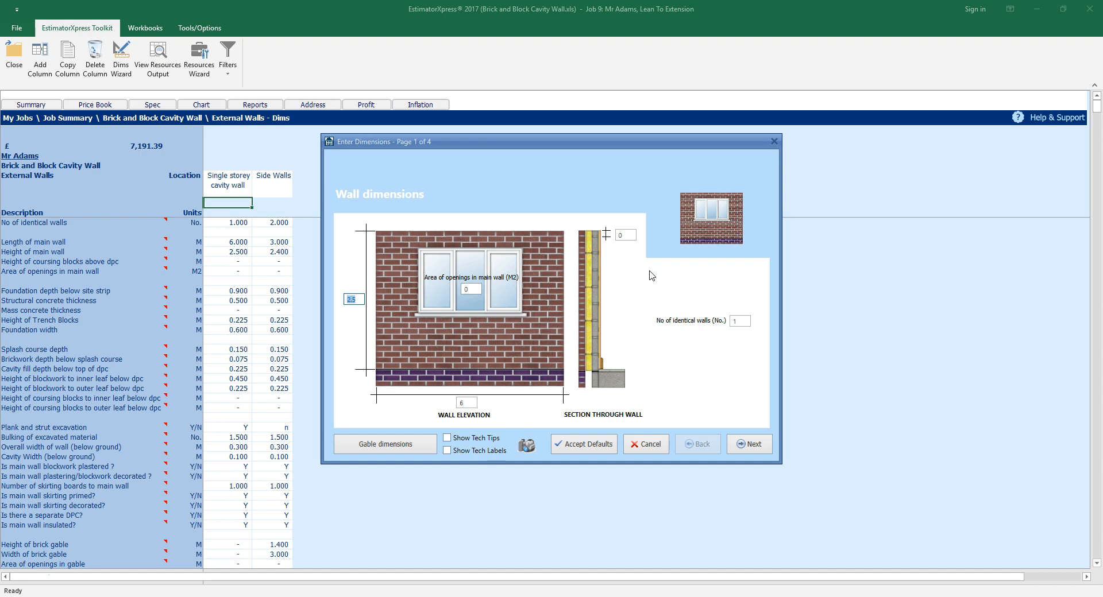
Step: Set the new wall's height to 2.4 m, length to 5 m and openings area to 6.3 m2, and continue to the foundation details
{"action": "type", "text": "2.4"}
{"action": "key", "text": "Tab"}
{"action": "type", "text": "5"}
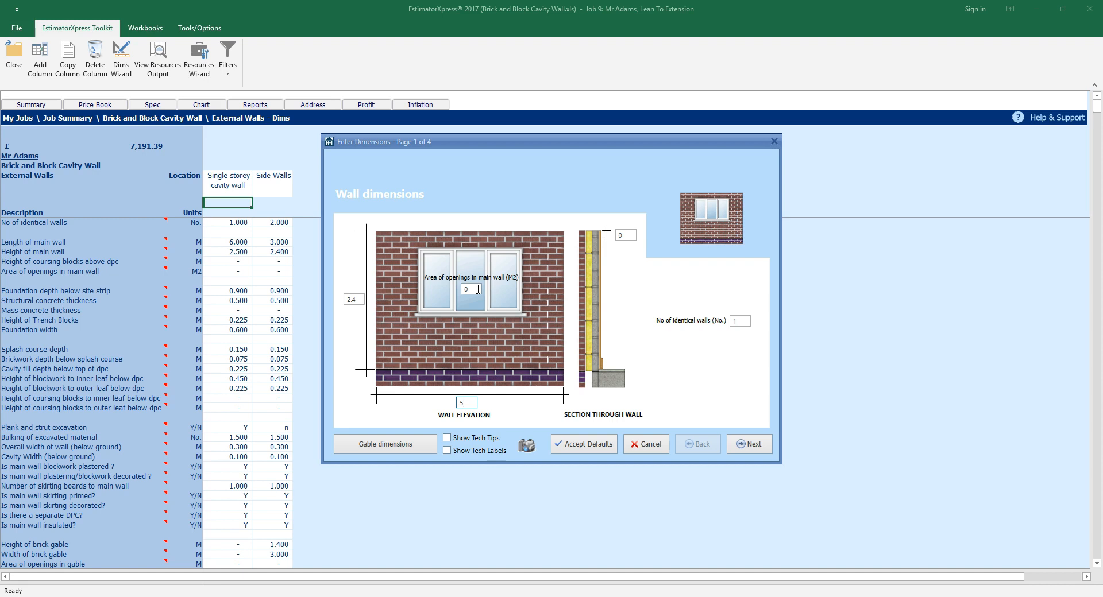
{"action": "left_click", "coordinate": [478, 289]}
{"action": "type", "text": "6.3"}
{"action": "left_click", "coordinate": [744, 446]}
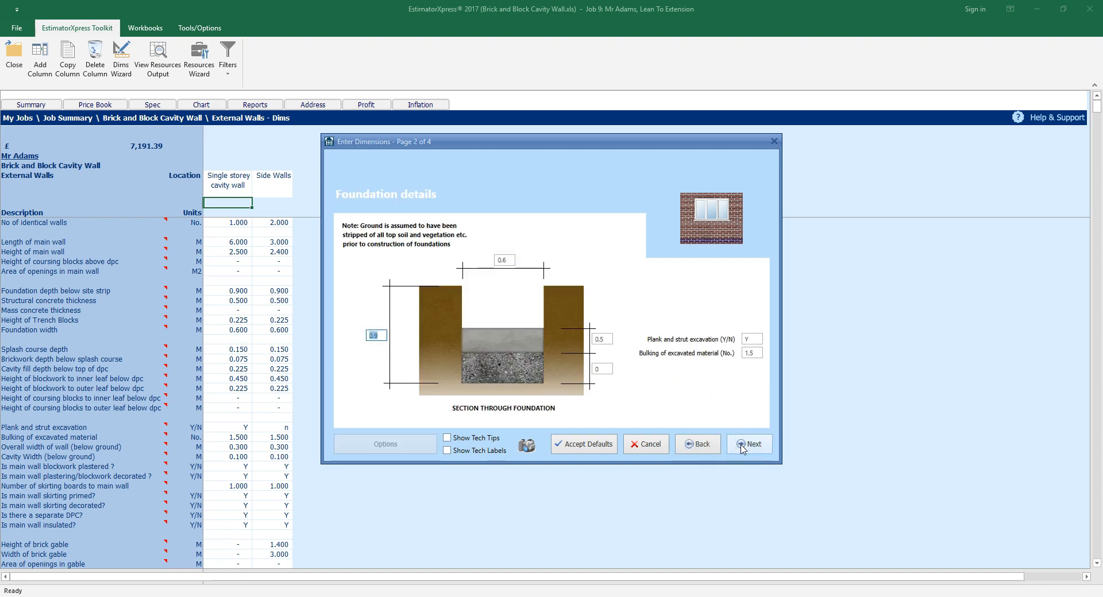
Step: Set plank and strut excavation to n, then finish the dimension entry with the default footing and plastering values
{"action": "left_click", "coordinate": [758, 354]}
{"action": "left_click", "coordinate": [753, 339]}
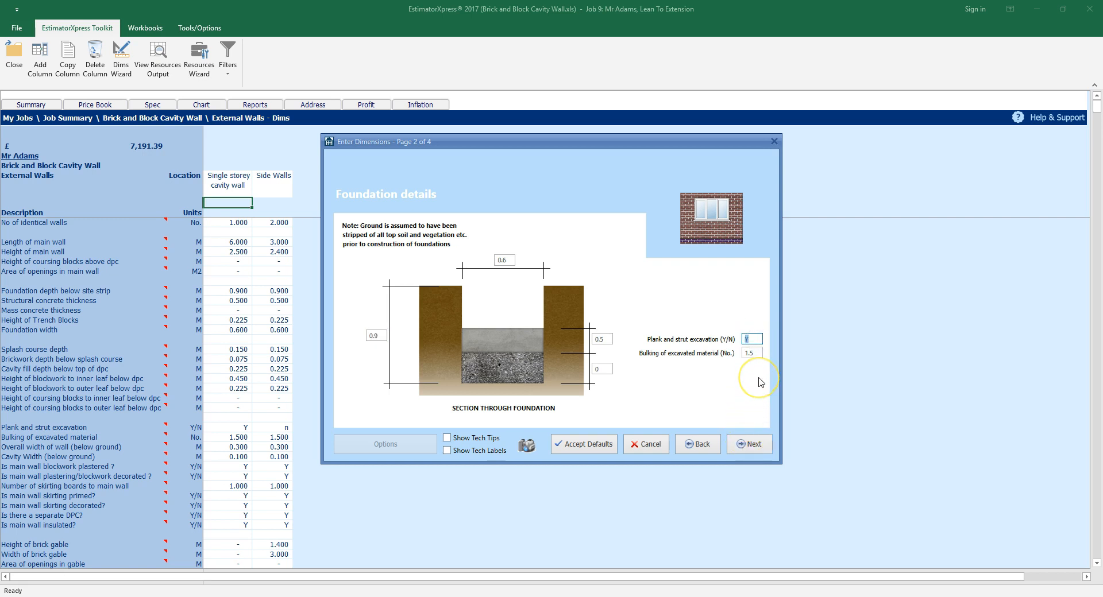
{"action": "type", "text": "n"}
{"action": "left_click", "coordinate": [753, 446]}
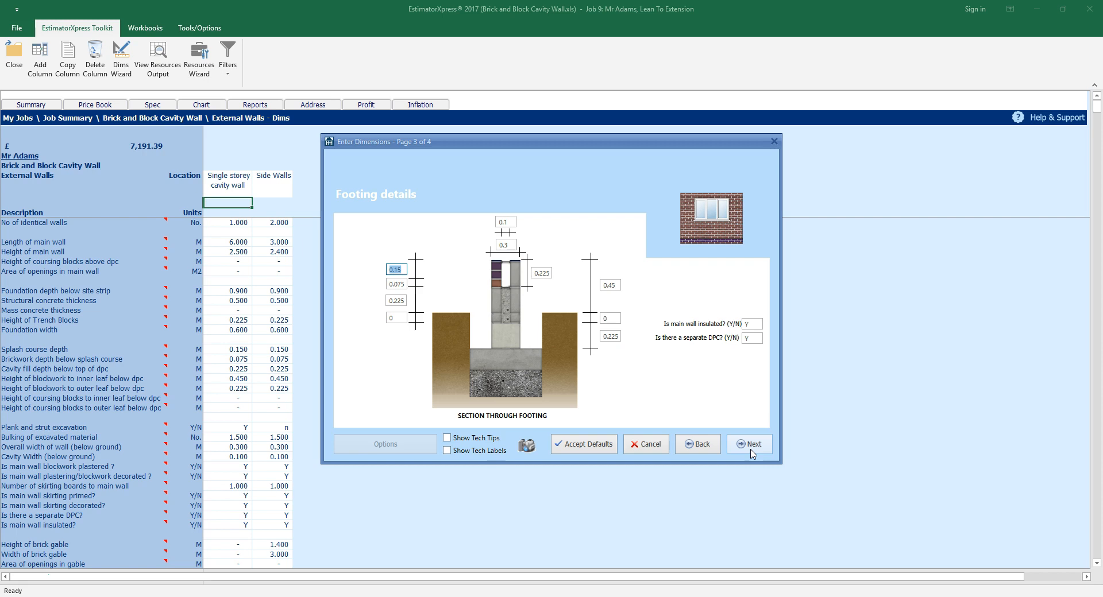
{"action": "left_click", "coordinate": [752, 445]}
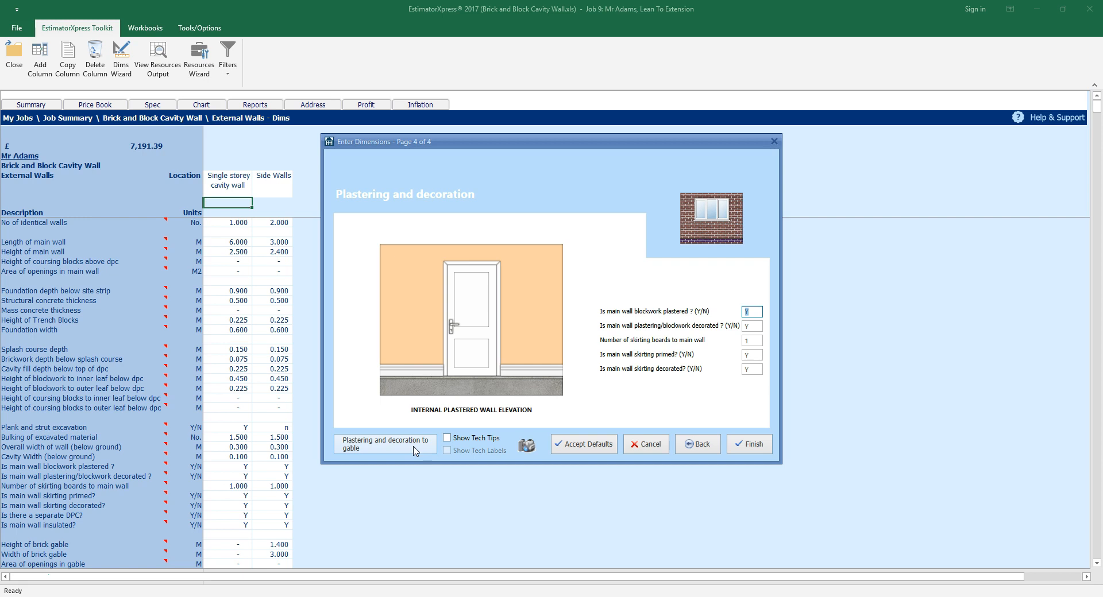
{"action": "left_click", "coordinate": [753, 444]}
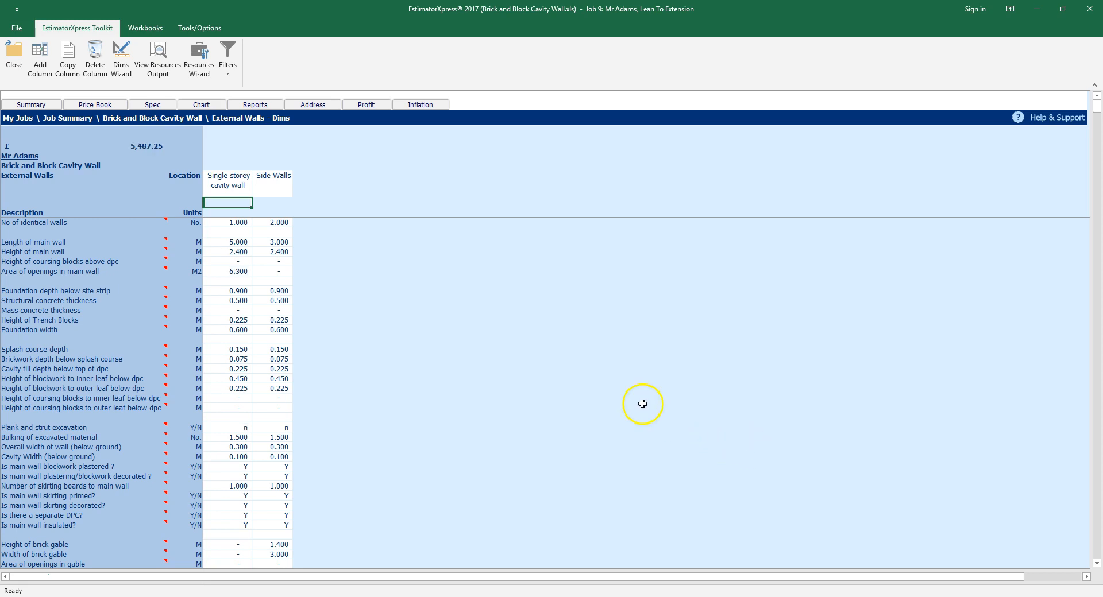
Step: Rename the new single storey cavity wall column as Back Wall
{"action": "left_click", "coordinate": [224, 186]}
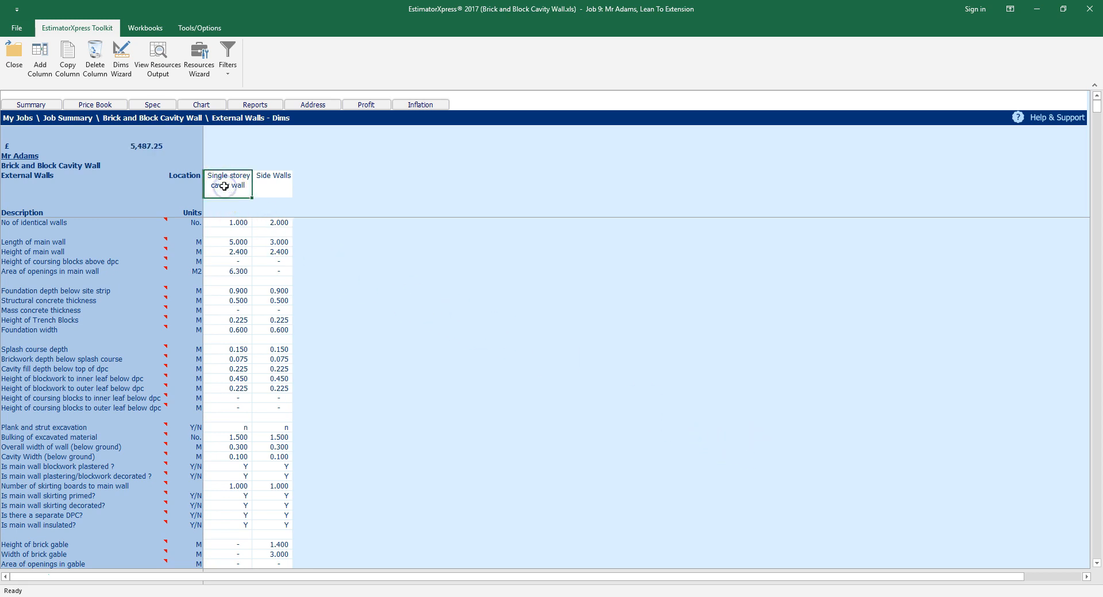
{"action": "key", "text": "Delete"}
{"action": "type", "text": "Back Wall"}
{"action": "key", "text": "Return"}
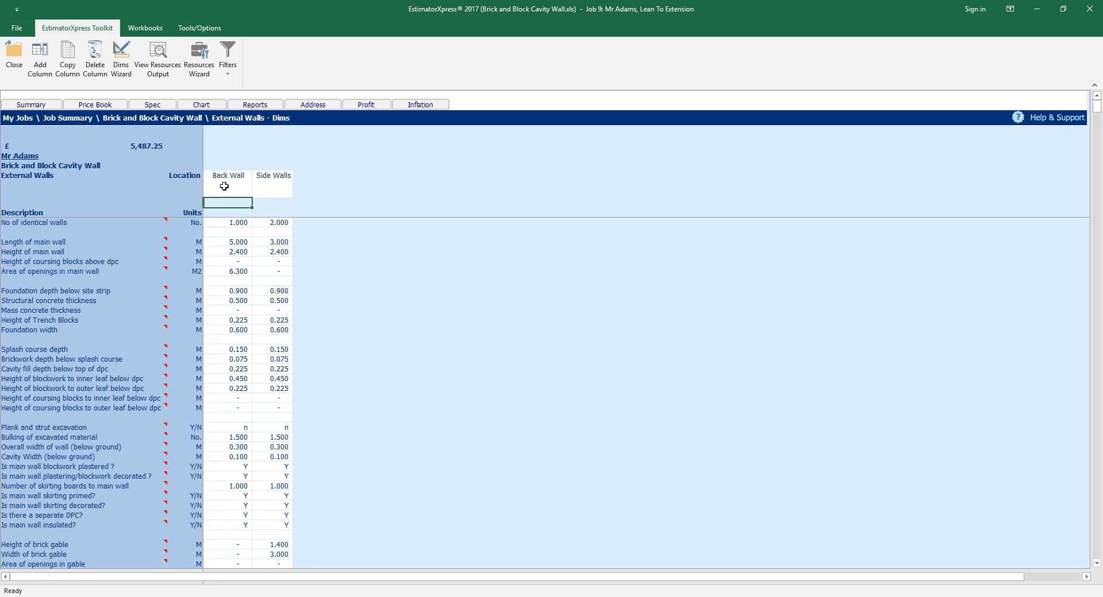
Step: Open the Resources Wizard and review the foundation concrete and footing resources up to the wall details
{"action": "left_click", "coordinate": [271, 177]}
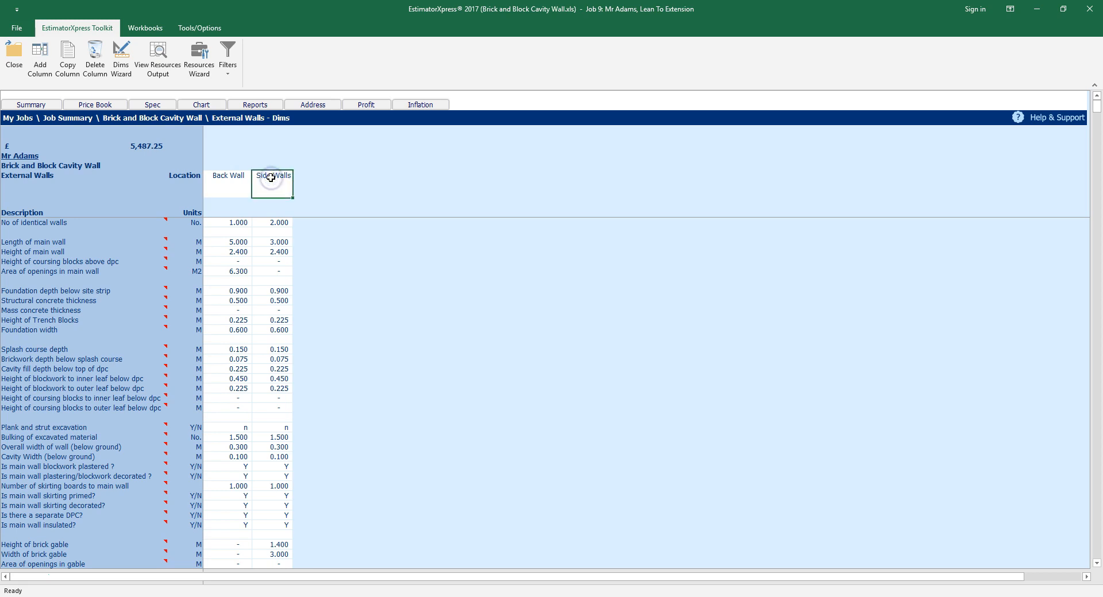
{"action": "left_click", "coordinate": [215, 174]}
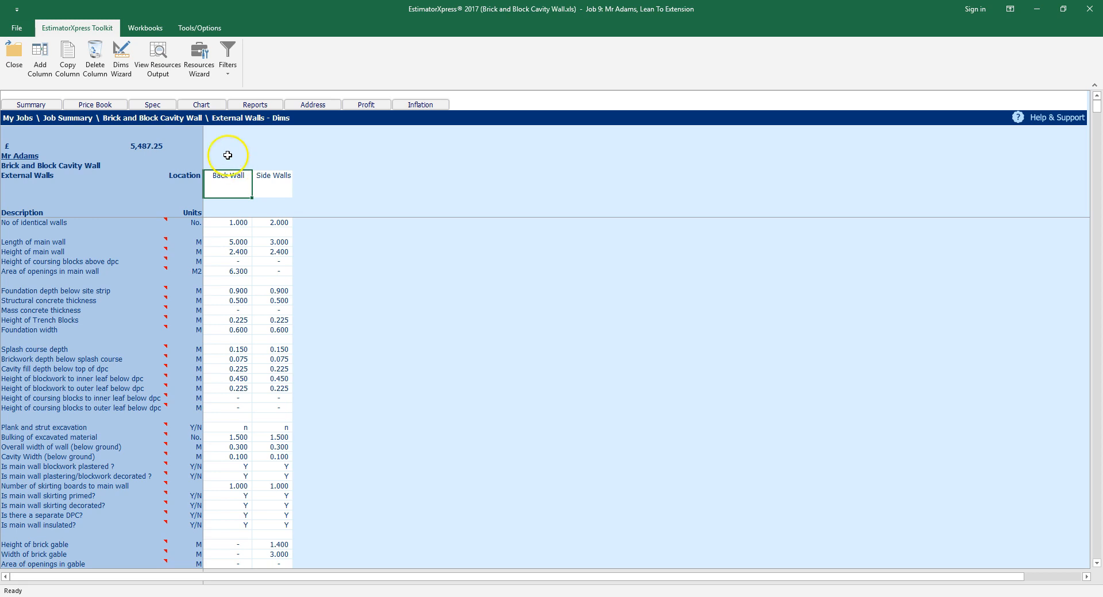
{"action": "left_click", "coordinate": [204, 73]}
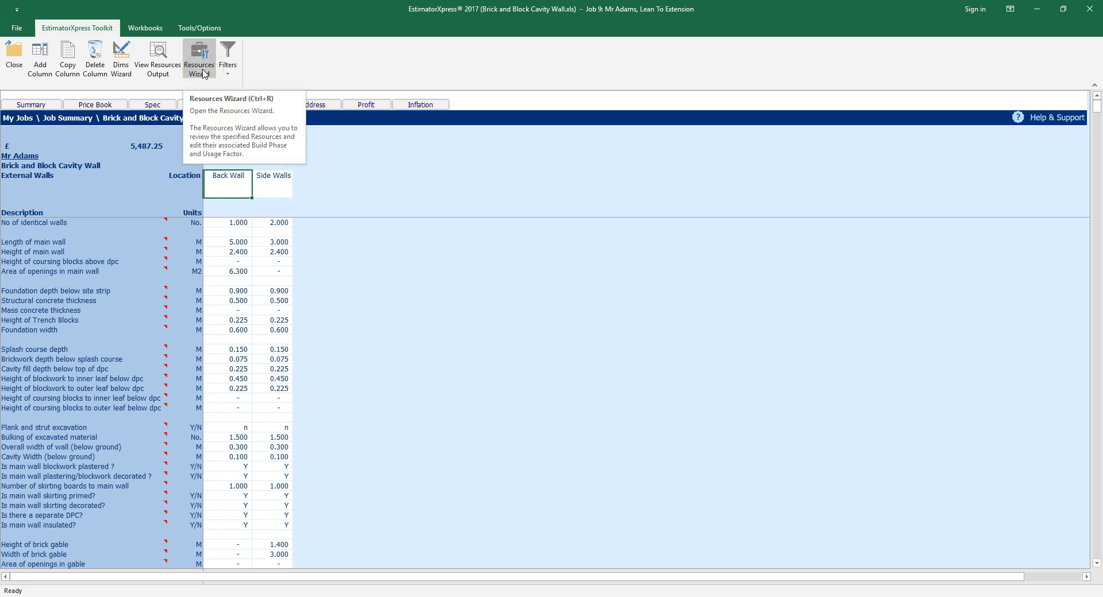
{"action": "left_click", "coordinate": [204, 72]}
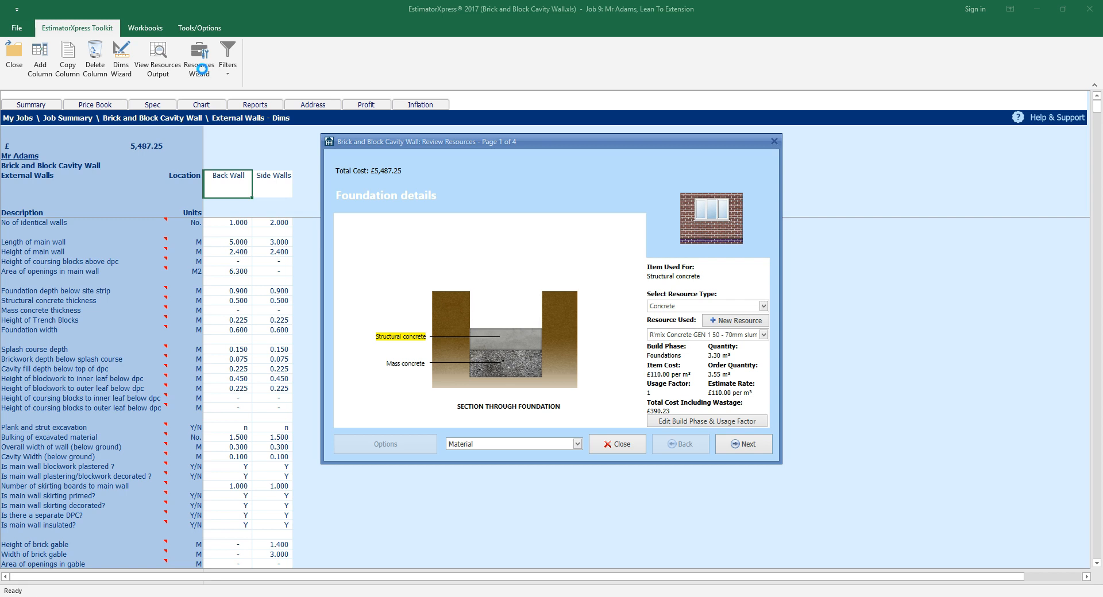
{"action": "left_click", "coordinate": [409, 364]}
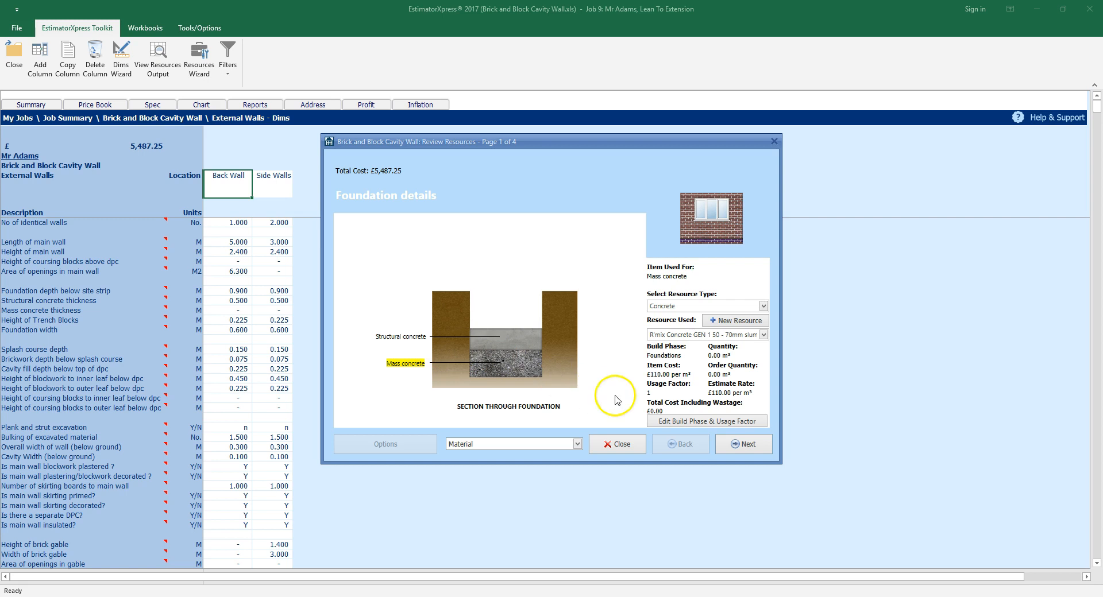
{"action": "left_click", "coordinate": [755, 450]}
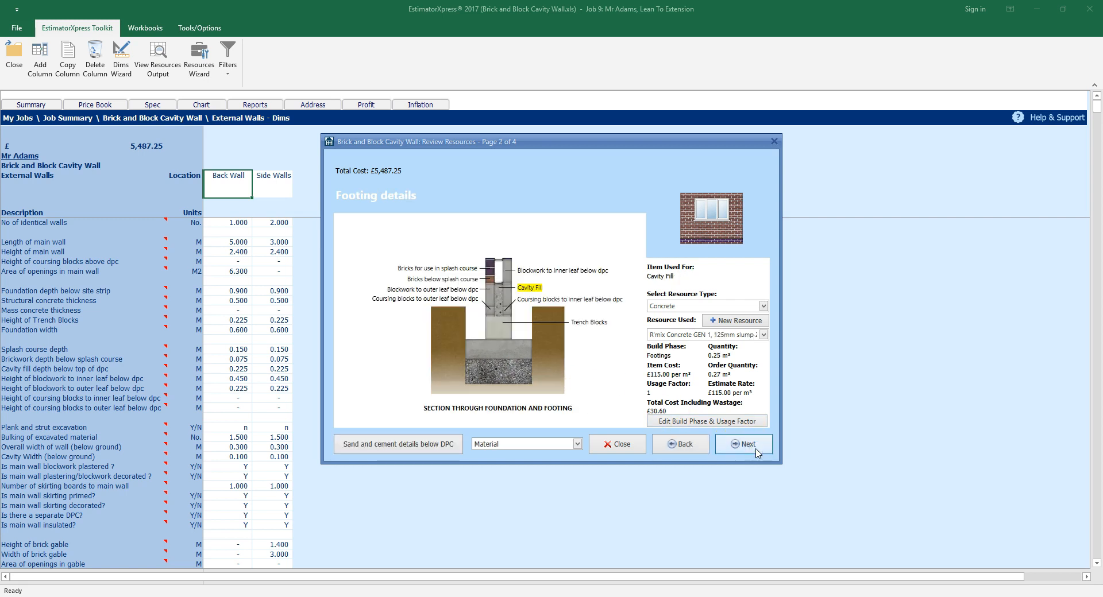
{"action": "left_click", "coordinate": [756, 451]}
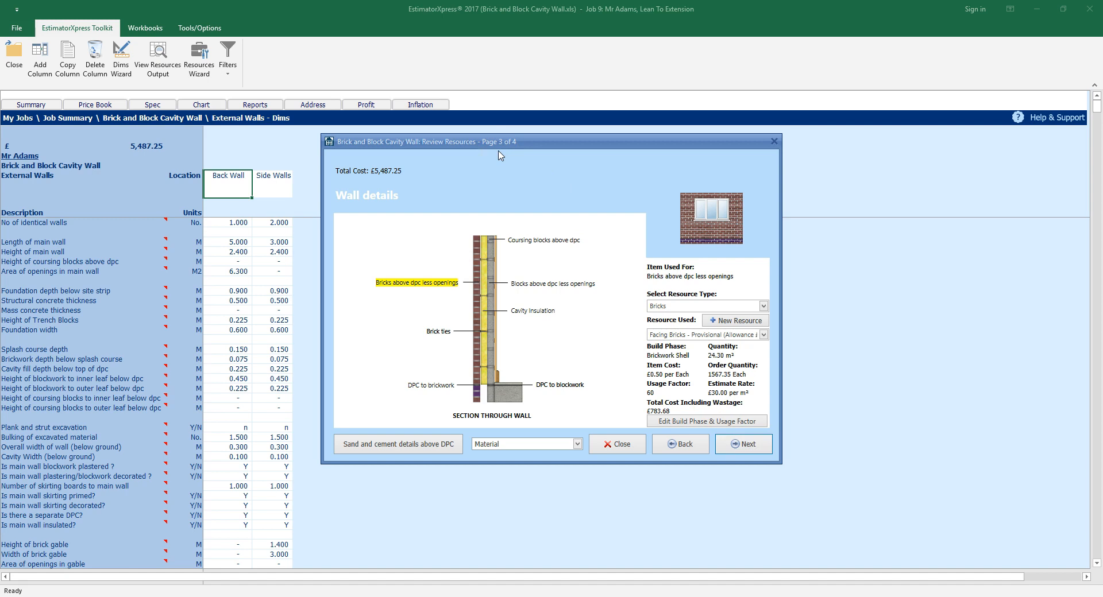
Step: Change the cavity insulation resource to CELOTEX GA4000 General Purpose Board GA4075 2400 x 1200 x 75.0mm
{"action": "left_click", "coordinate": [535, 313]}
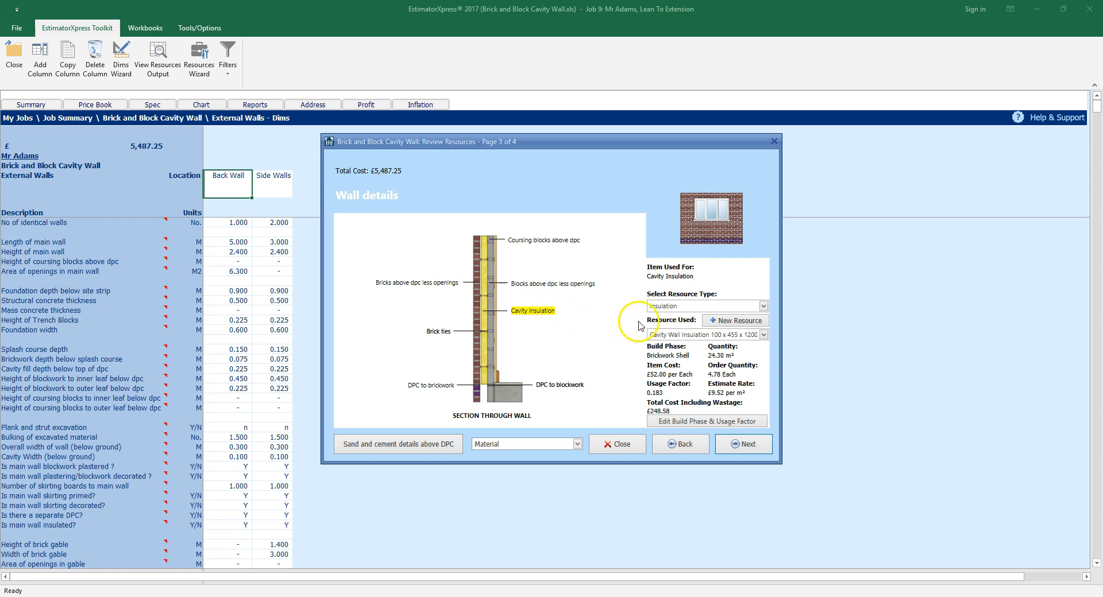
{"action": "left_click", "coordinate": [763, 335]}
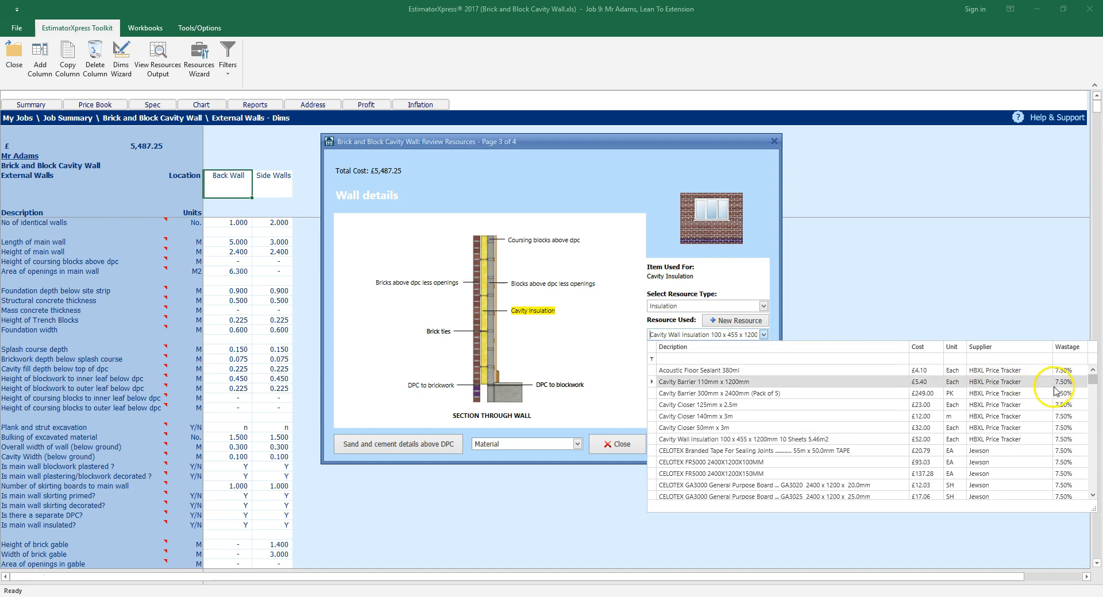
{"action": "left_click_drag", "start_coordinate": [1094, 386], "coordinate": [1094, 397]}
{"action": "left_click", "coordinate": [718, 415]}
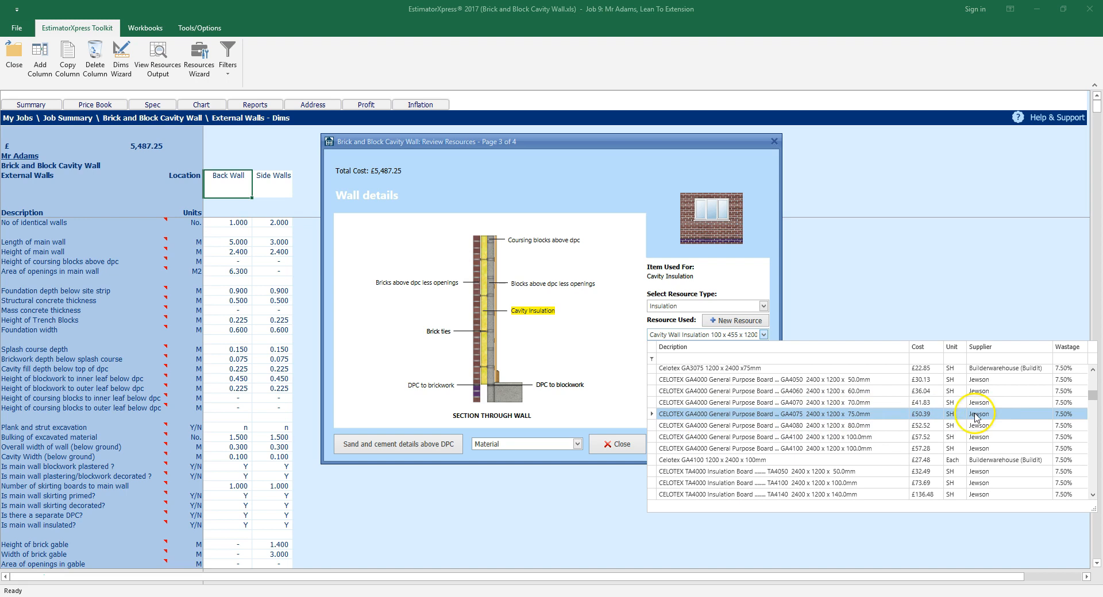
{"action": "left_click", "coordinate": [877, 416]}
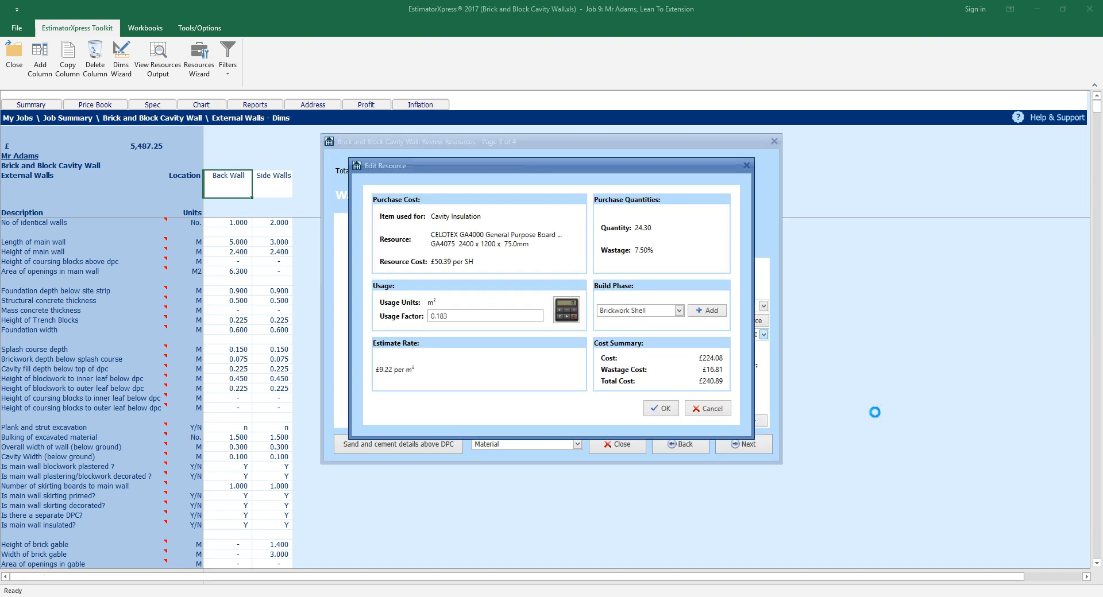
Step: Calculate the insulation's usage factor as 1 board per 2.88 m2, apply it and close the resource review
{"action": "left_click", "coordinate": [566, 312]}
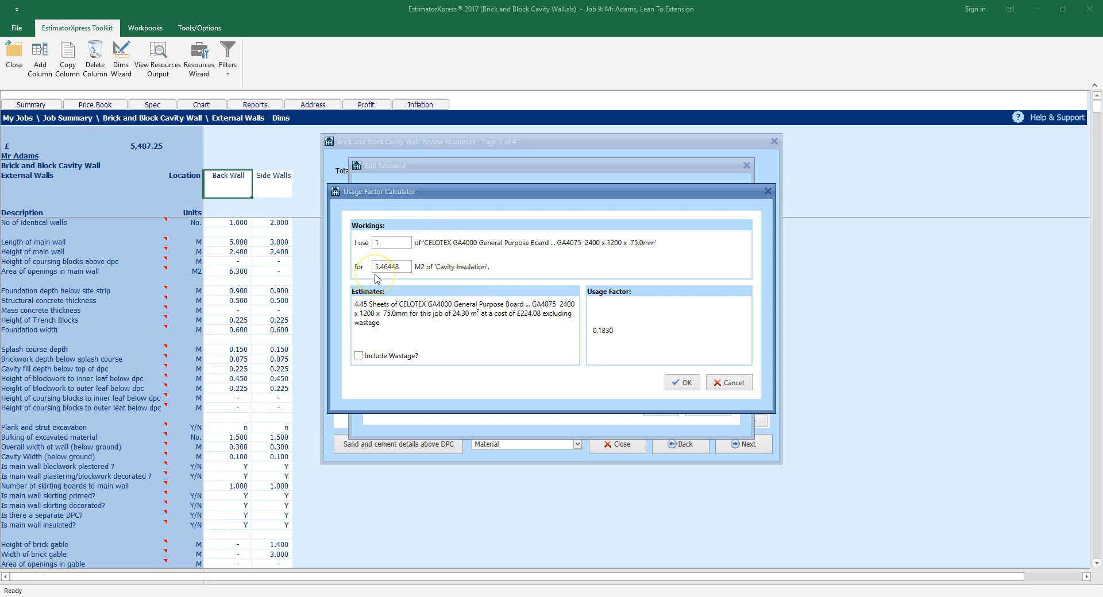
{"action": "double_click", "coordinate": [407, 267]}
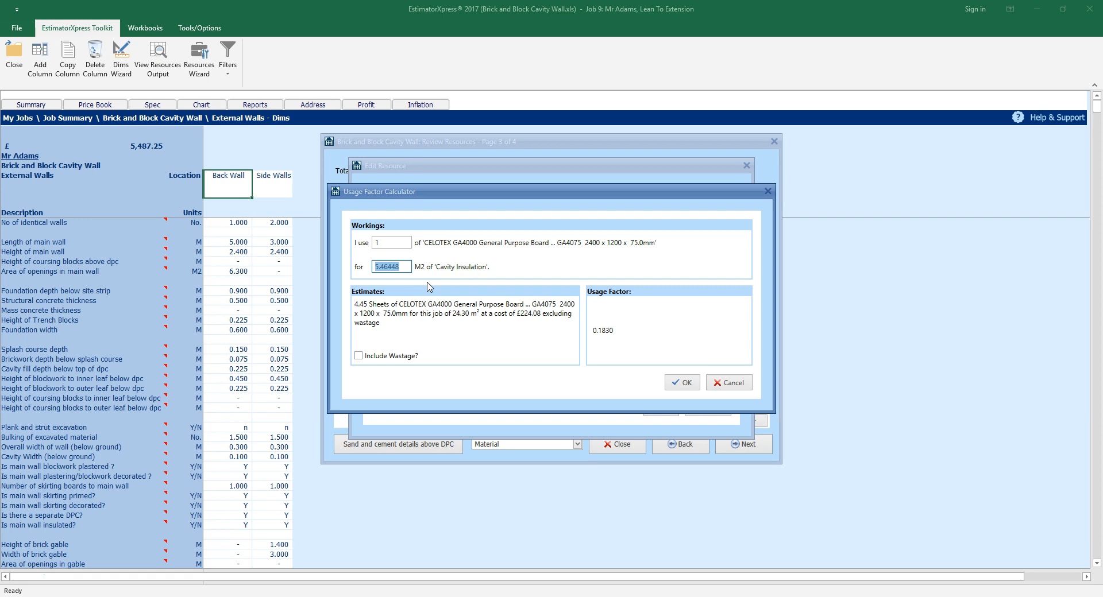
{"action": "type", "text": "2.88"}
{"action": "left_click", "coordinate": [684, 383]}
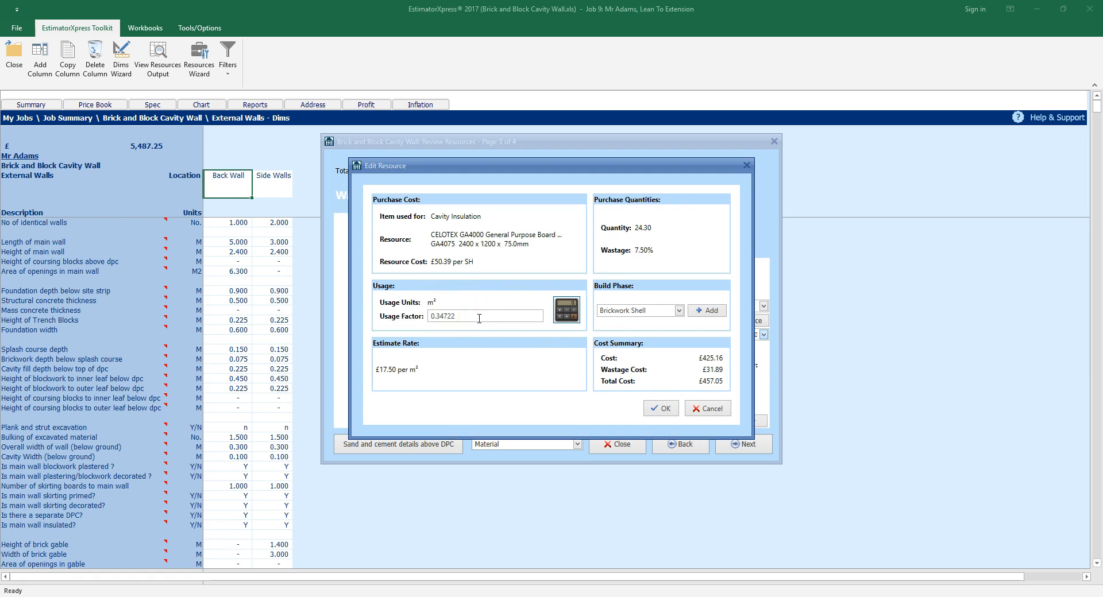
{"action": "left_click", "coordinate": [660, 408]}
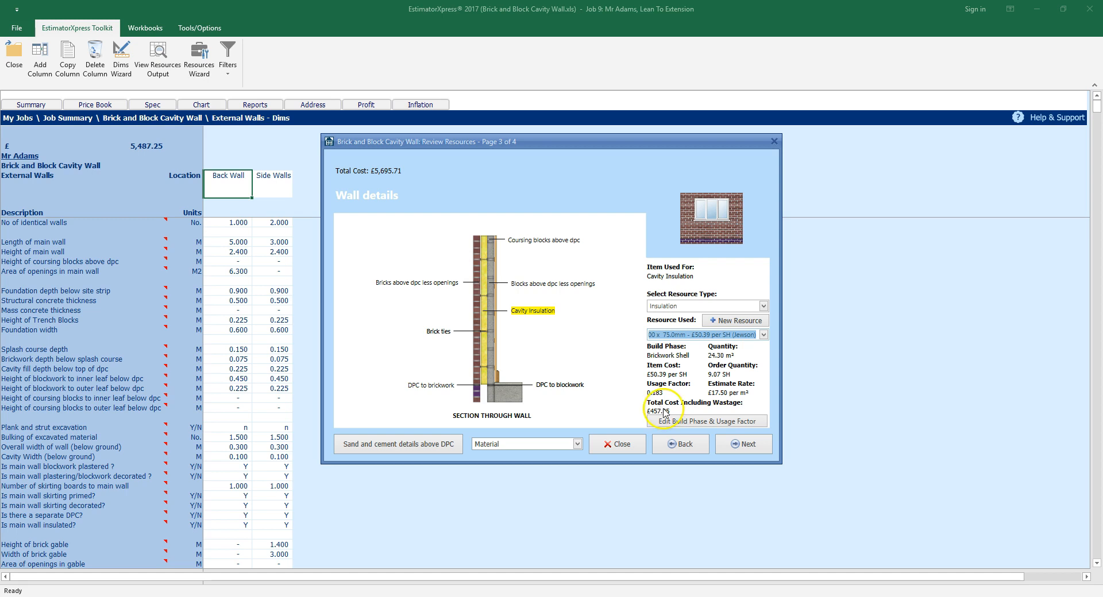
{"action": "left_click", "coordinate": [616, 444]}
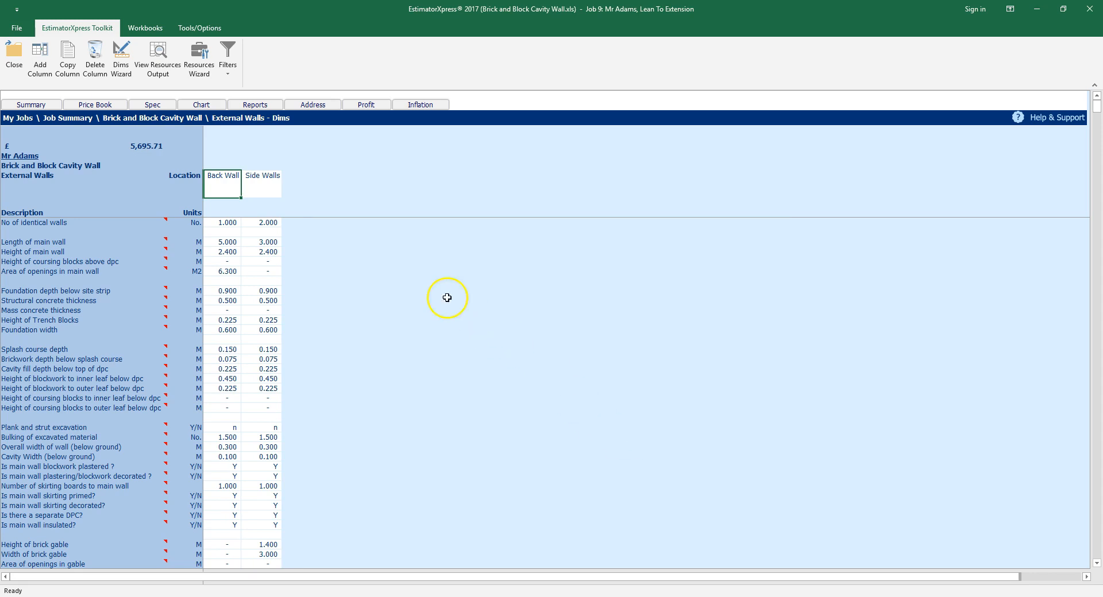
Step: View the resources output for the external walls and locate the option for changing a resource
{"action": "left_click", "coordinate": [161, 68]}
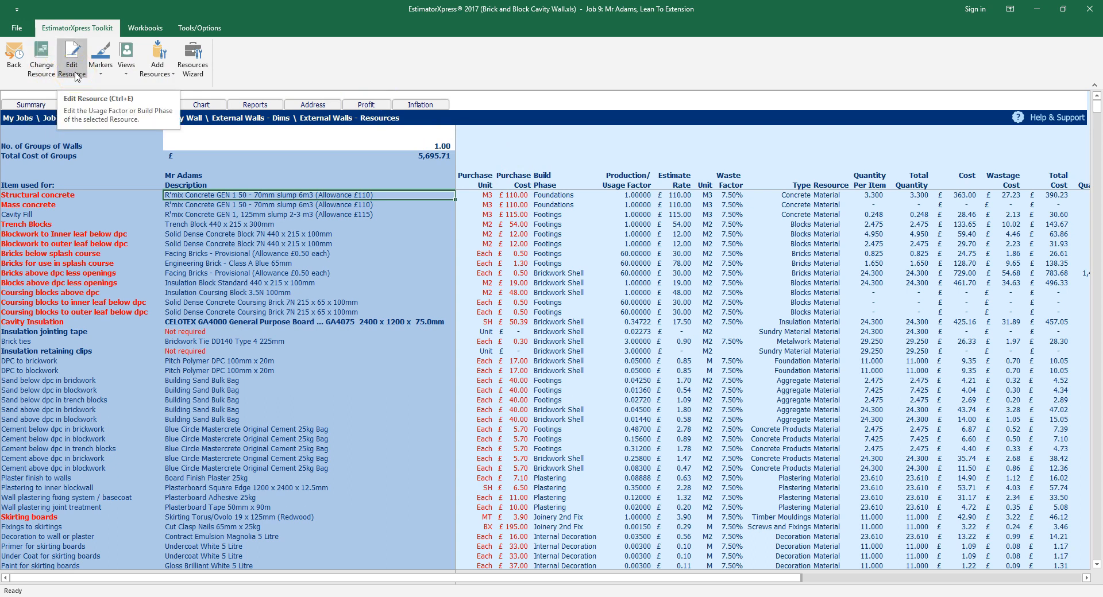
{"action": "left_click", "coordinate": [46, 72]}
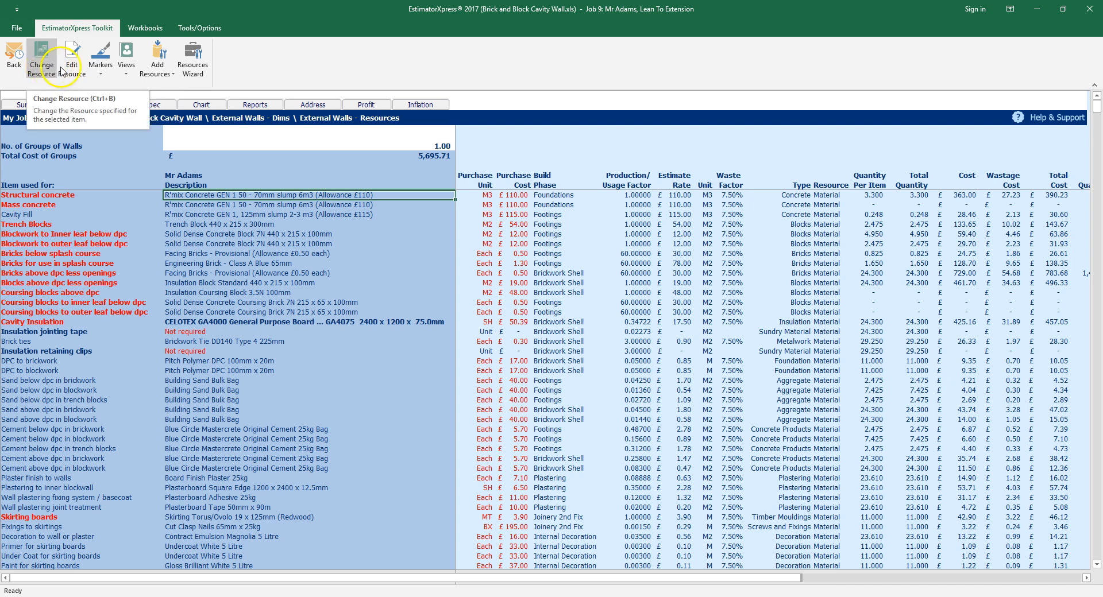
Step: Start changing the Cavity Insulation resource and search the Price Book for "polyiso"
{"action": "left_click", "coordinate": [71, 68]}
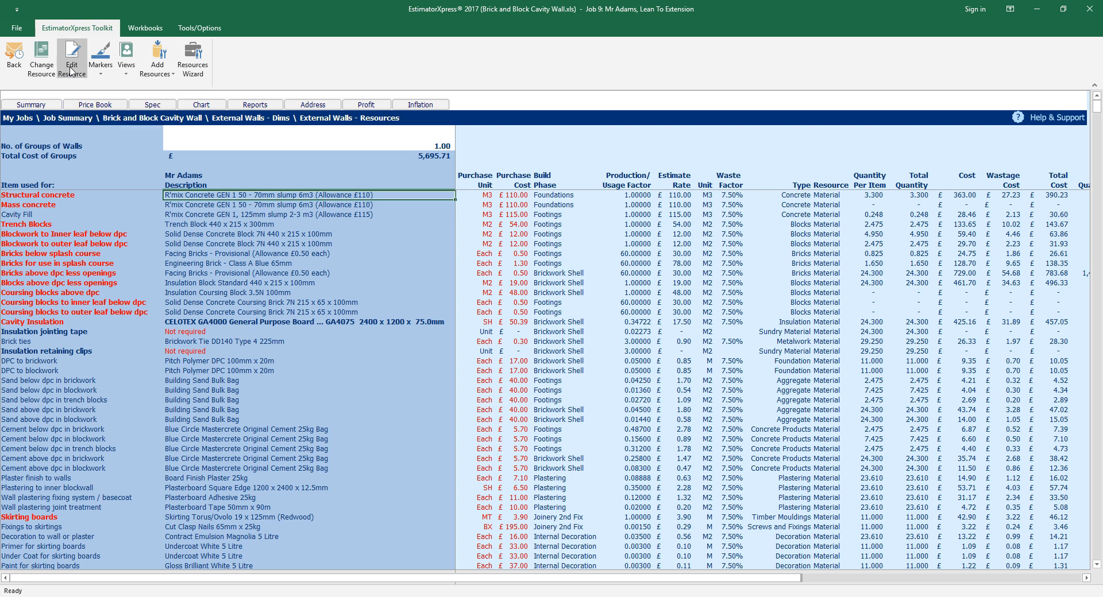
{"action": "left_click", "coordinate": [57, 321]}
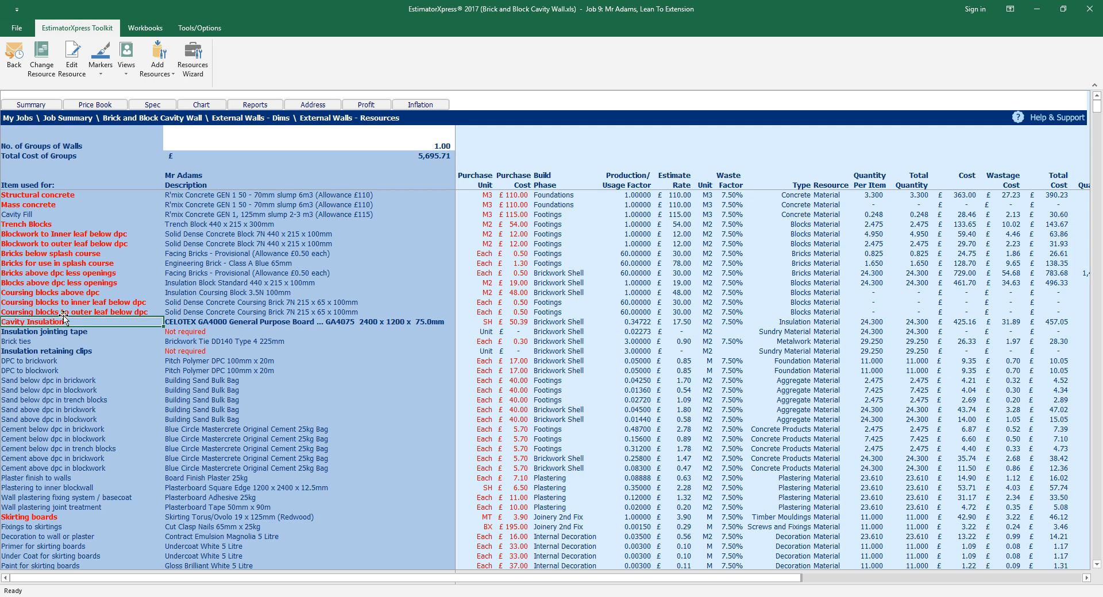
{"action": "left_click", "coordinate": [36, 67]}
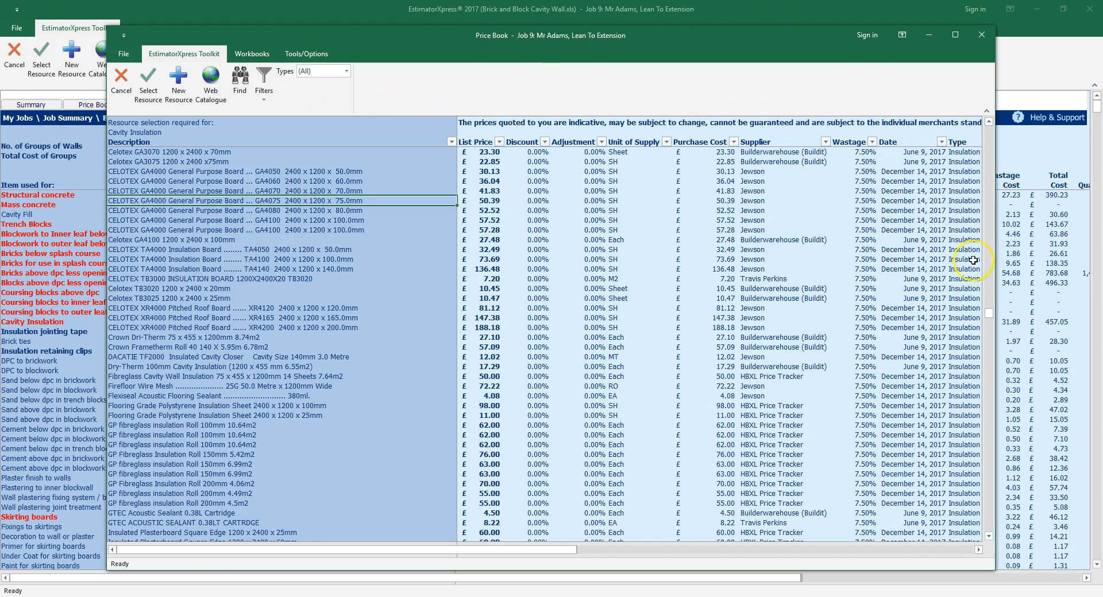
{"action": "left_click", "coordinate": [992, 320]}
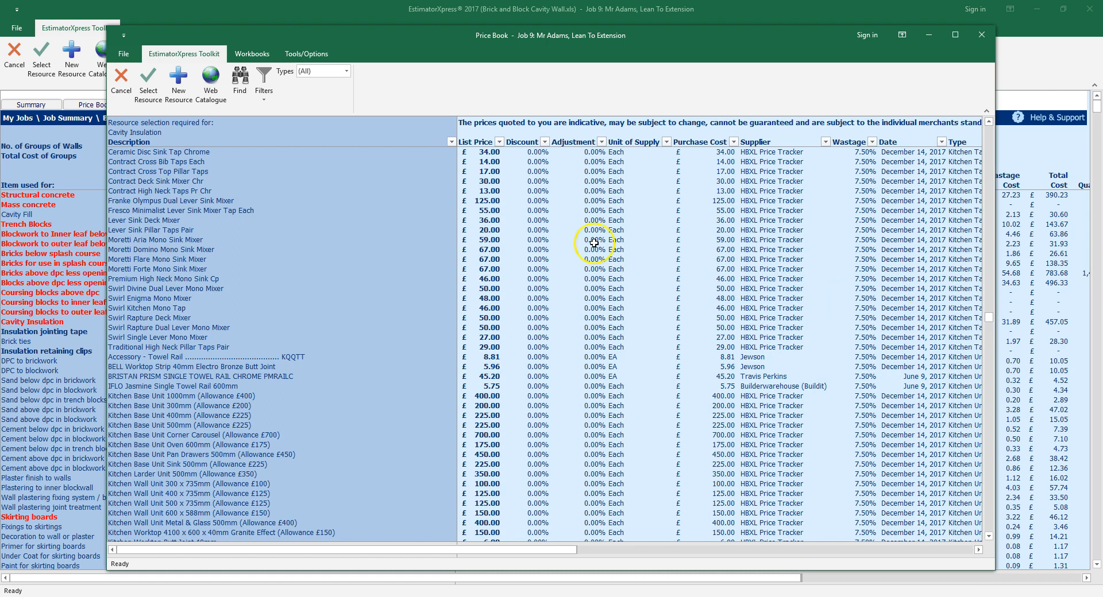
{"action": "left_click", "coordinate": [239, 86]}
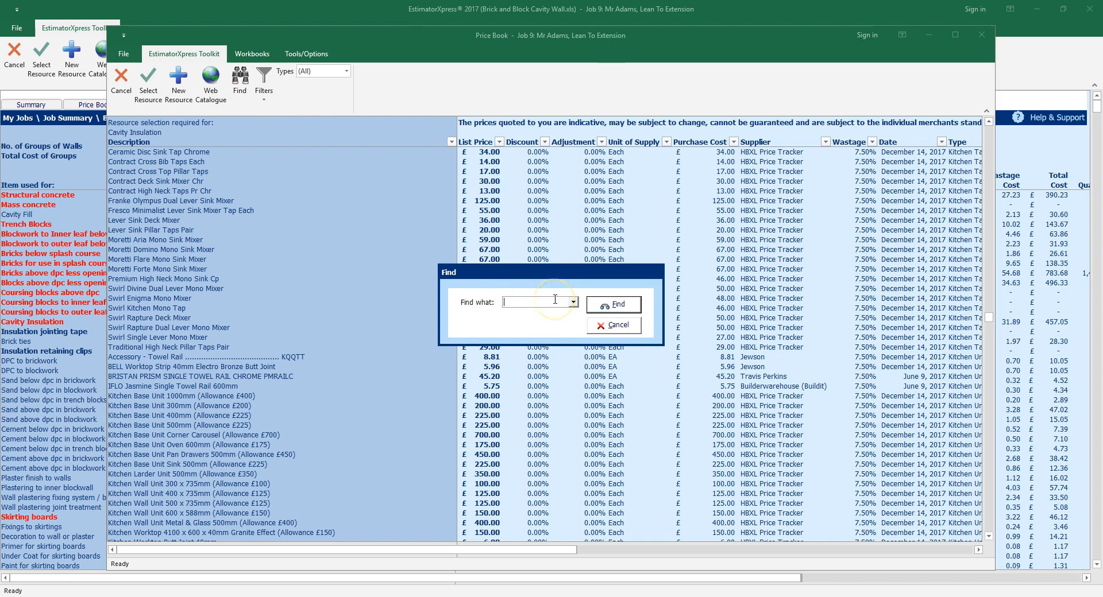
{"action": "type", "text": "polyiso"}
{"action": "key", "text": "Return"}
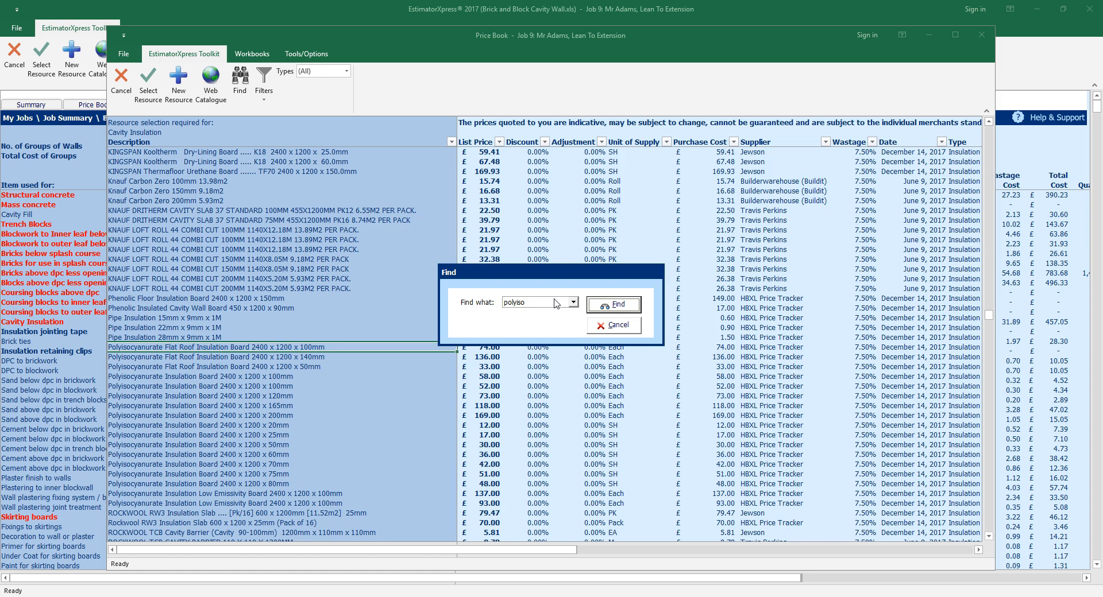
{"action": "left_click", "coordinate": [629, 325]}
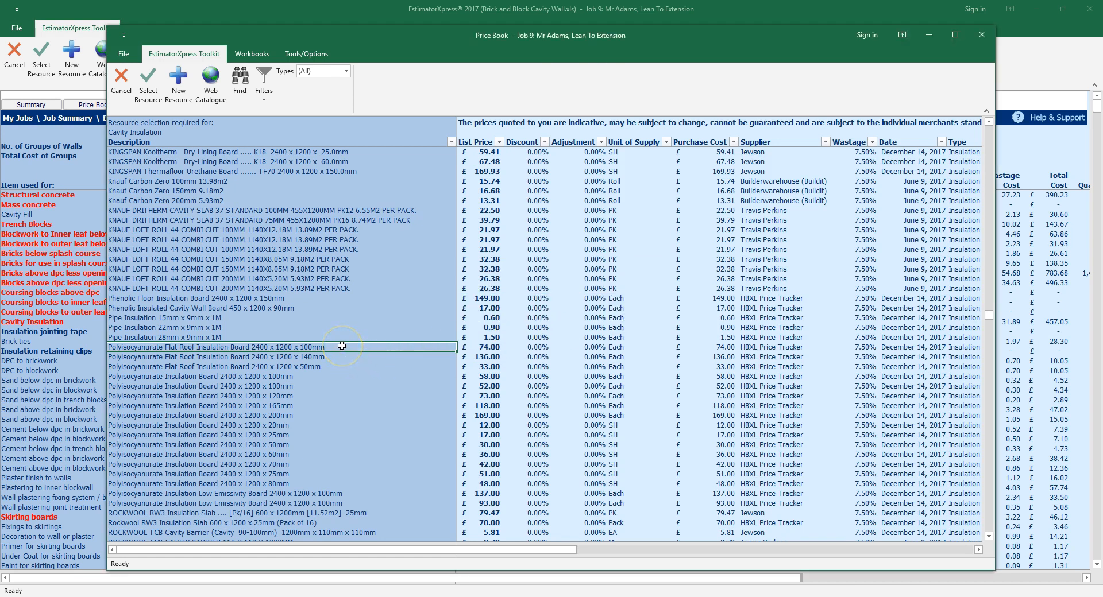
Step: Replace the cavity insulation resource with Polyisocyanurate Insulation Board 2400 x 1200 x 75mm
{"action": "left_click", "coordinate": [170, 376]}
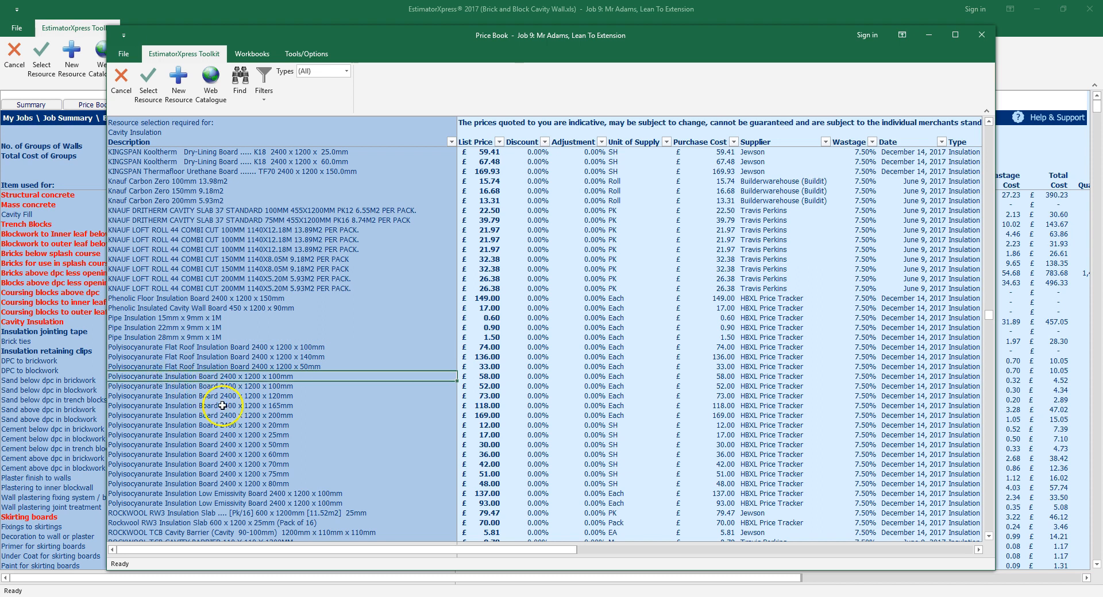
{"action": "left_click", "coordinate": [281, 474]}
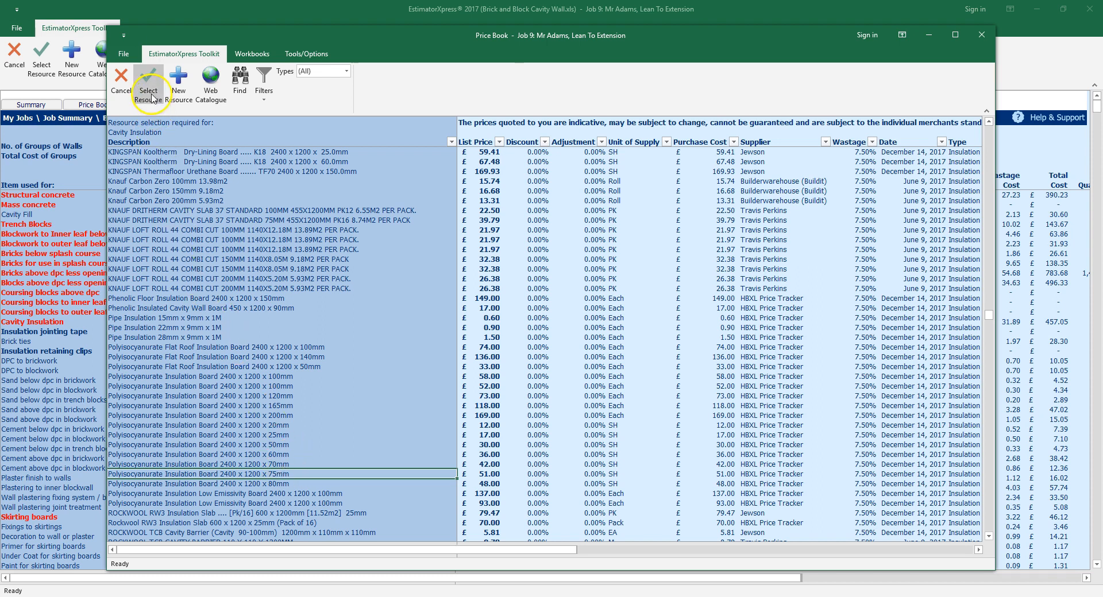
{"action": "left_click", "coordinate": [150, 92]}
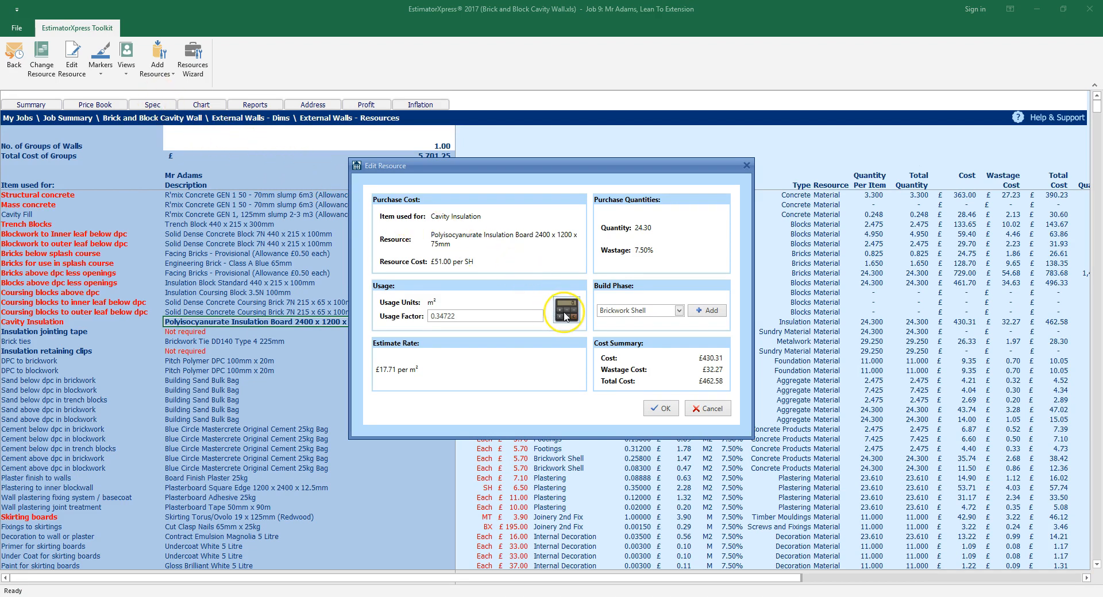
Step: Check the new insulation board's usage factor workings in the calculator and accept the resource settings
{"action": "left_click", "coordinate": [564, 315]}
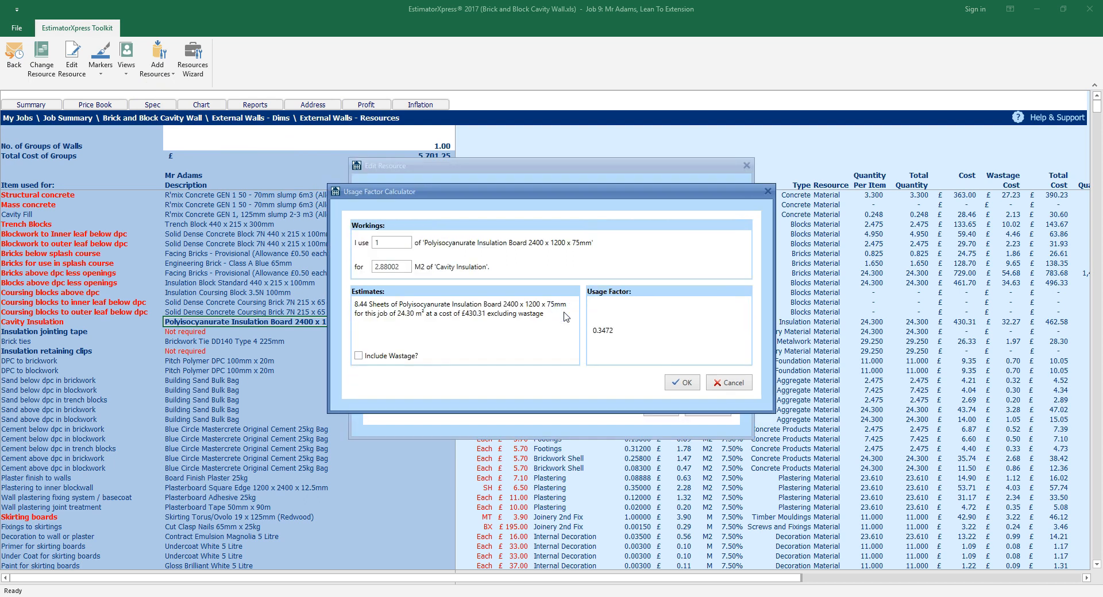
{"action": "left_click", "coordinate": [397, 245]}
{"action": "left_click", "coordinate": [408, 266]}
{"action": "left_click", "coordinate": [681, 383]}
{"action": "left_click", "coordinate": [664, 410]}
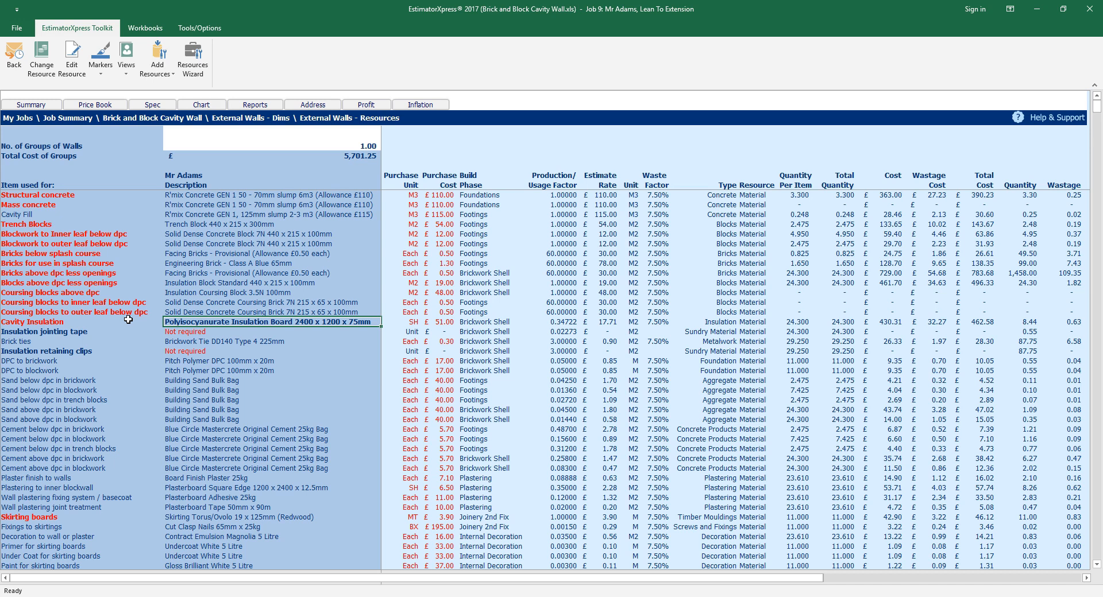
Step: Set the Fix cavity Insulation labour to 2 hours per 27.7778 m2 in the usage factor calculator and apply it
{"action": "left_click", "coordinate": [28, 537]}
{"action": "scroll", "coordinate": [1041, 144], "scroll_direction": "down", "scroll_amount": 13}
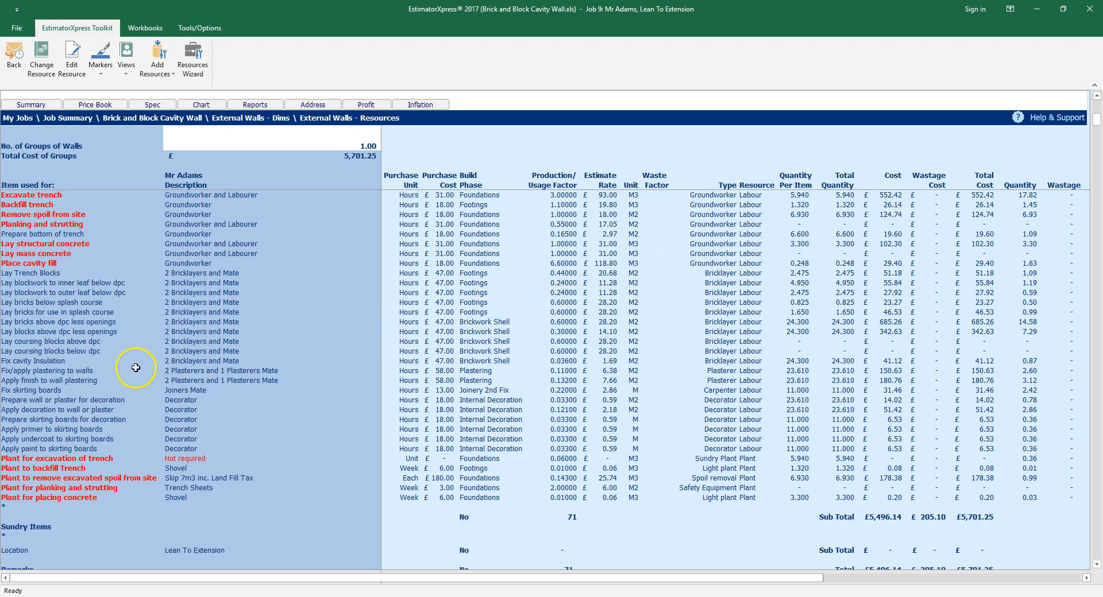
{"action": "left_click", "coordinate": [38, 361]}
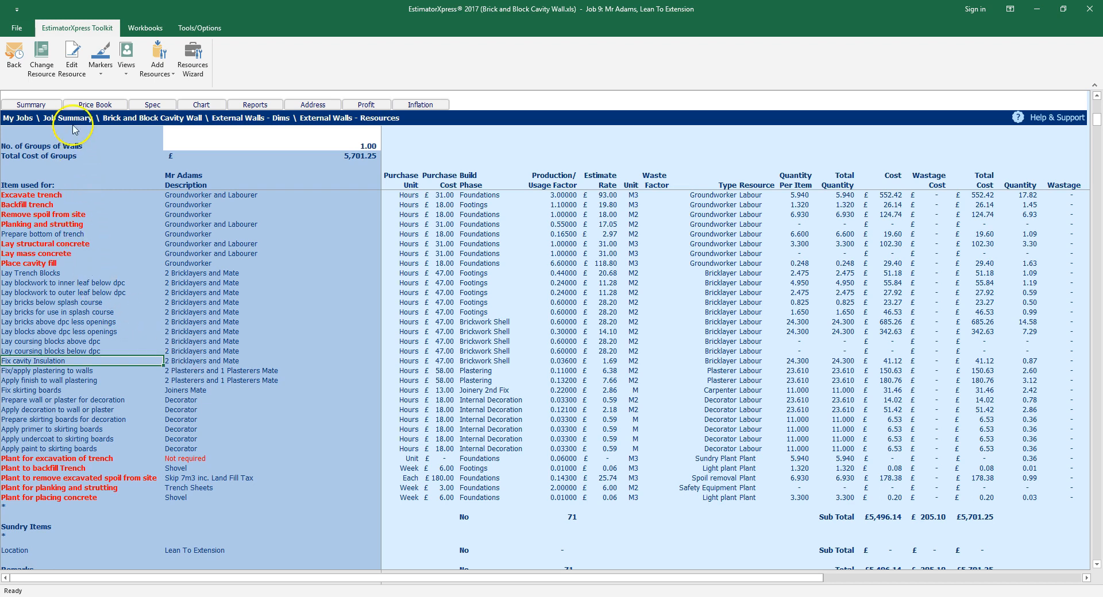
{"action": "left_click", "coordinate": [68, 70]}
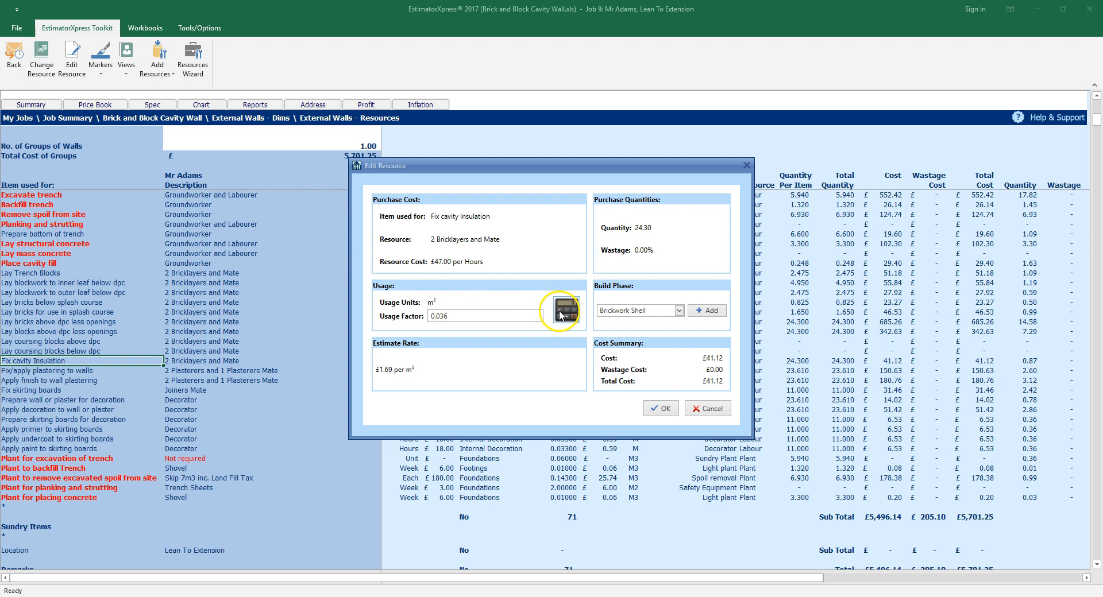
{"action": "left_click", "coordinate": [560, 315]}
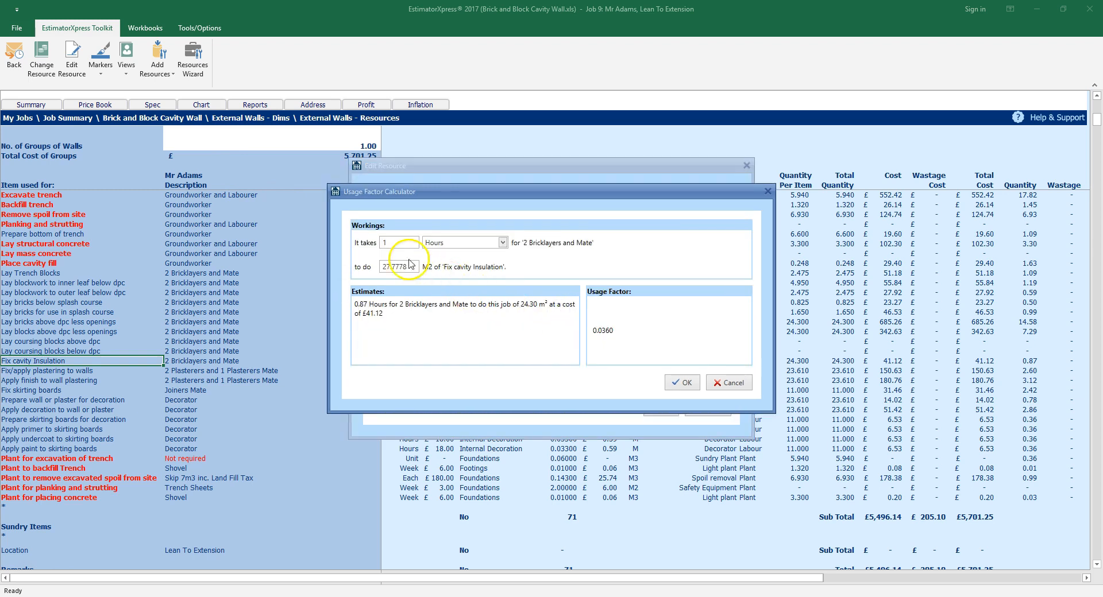
{"action": "left_click", "coordinate": [389, 243]}
{"action": "left_click_drag", "start_coordinate": [393, 244], "coordinate": [376, 245]}
{"action": "type", "text": "2"}
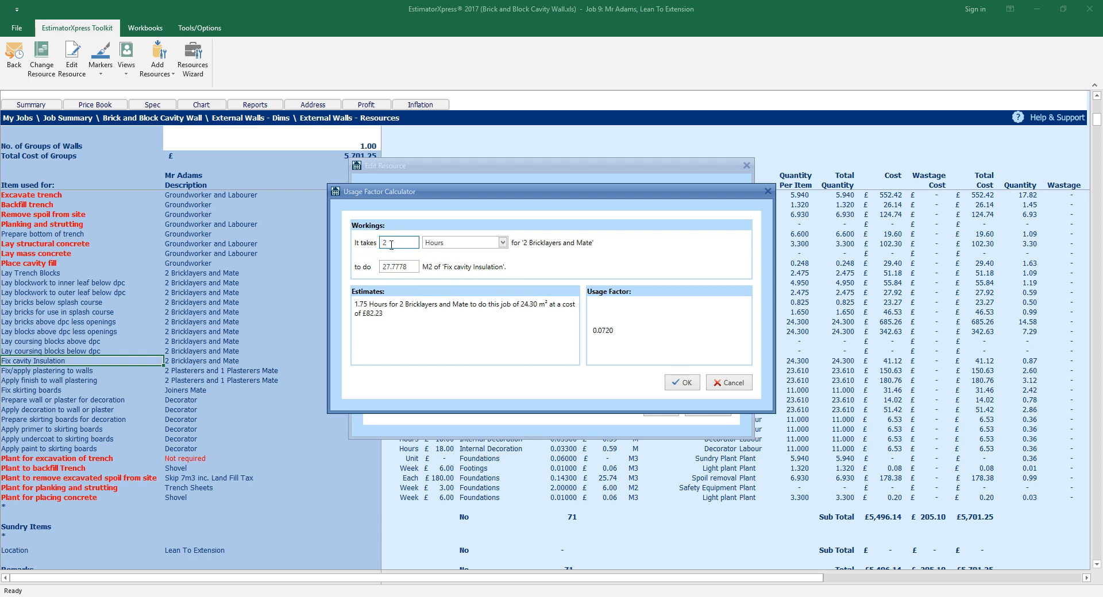
{"action": "left_click", "coordinate": [686, 383]}
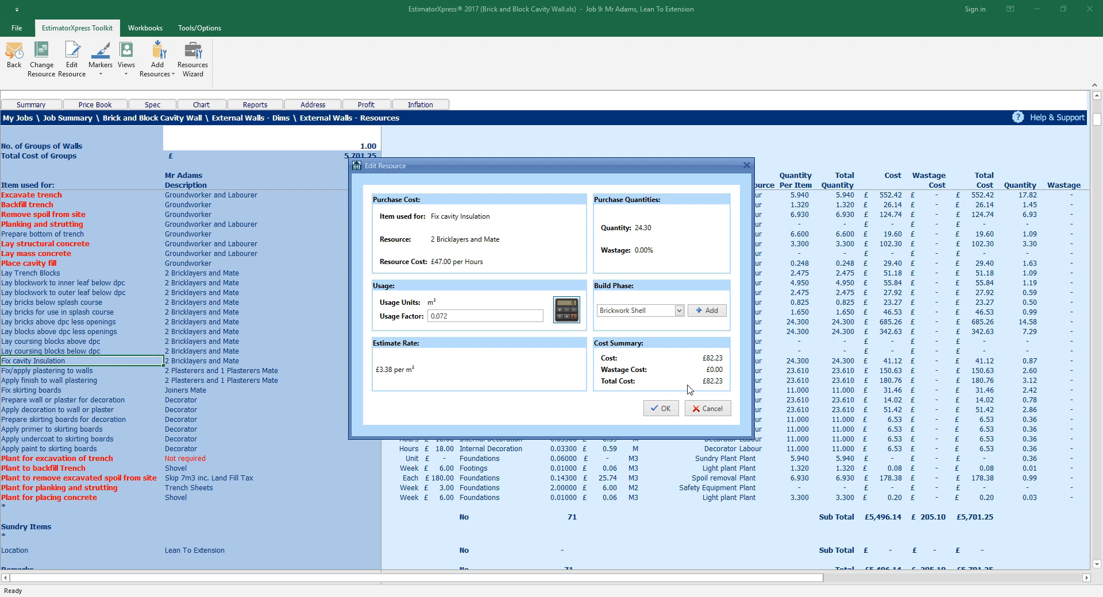
{"action": "left_click", "coordinate": [661, 409]}
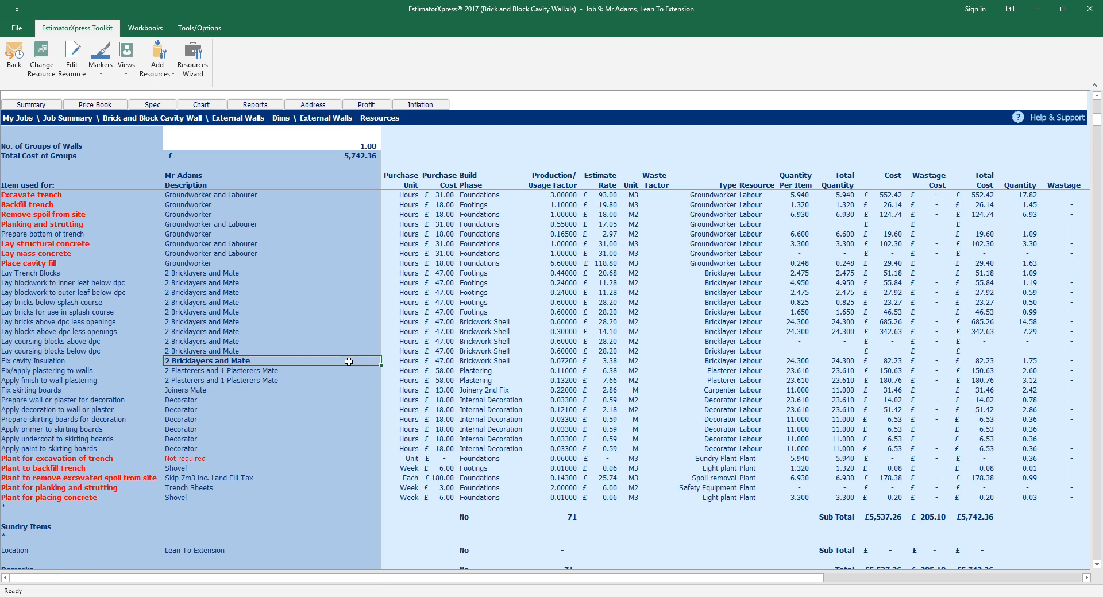
Step: Return to the job summary and mark the Brick and Block Cavity Wall workbook as complete
{"action": "left_click", "coordinate": [12, 56]}
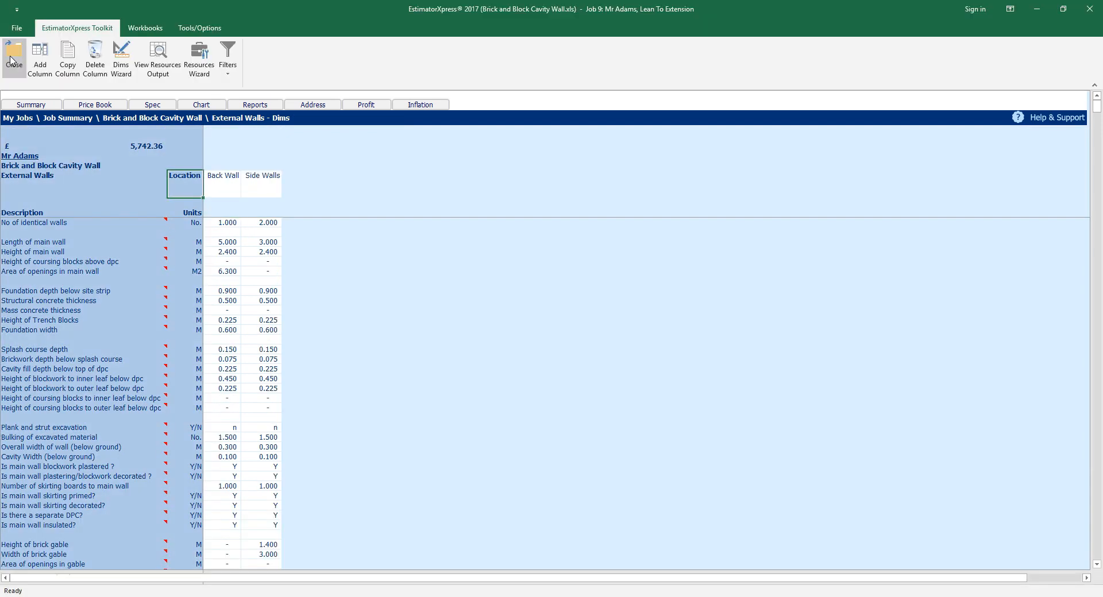
{"action": "left_click", "coordinate": [13, 71]}
{"action": "left_click", "coordinate": [25, 105]}
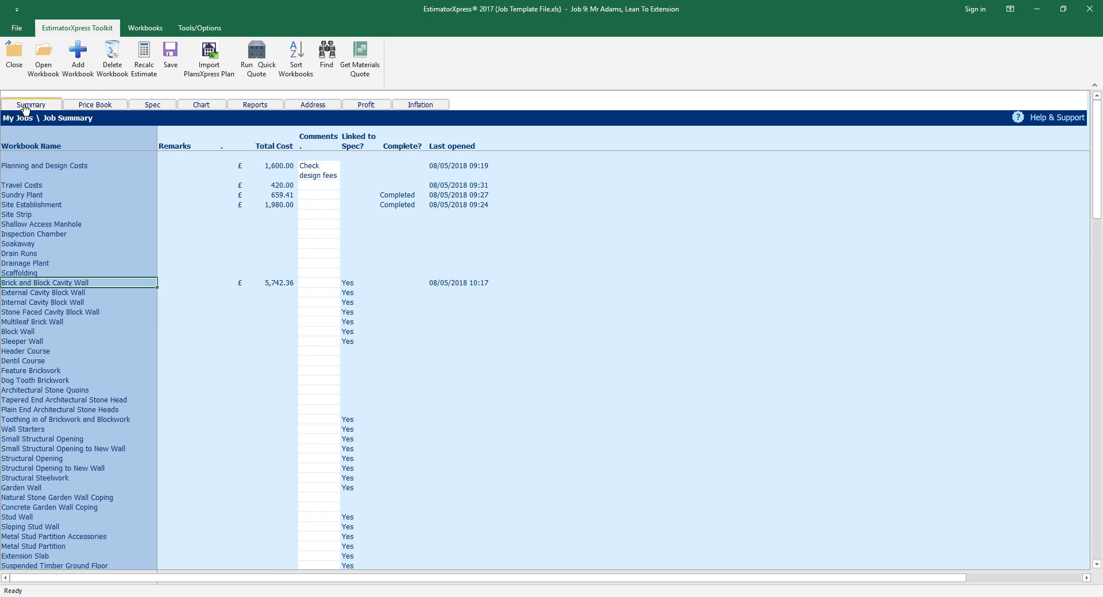
{"action": "right_click", "coordinate": [114, 283]}
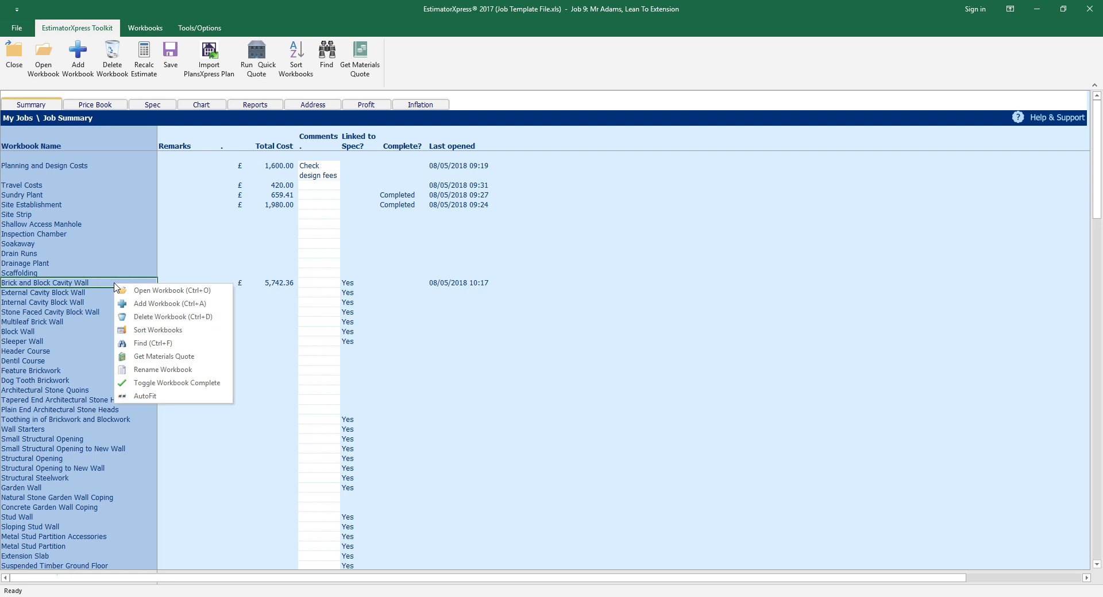
{"action": "left_click", "coordinate": [189, 385]}
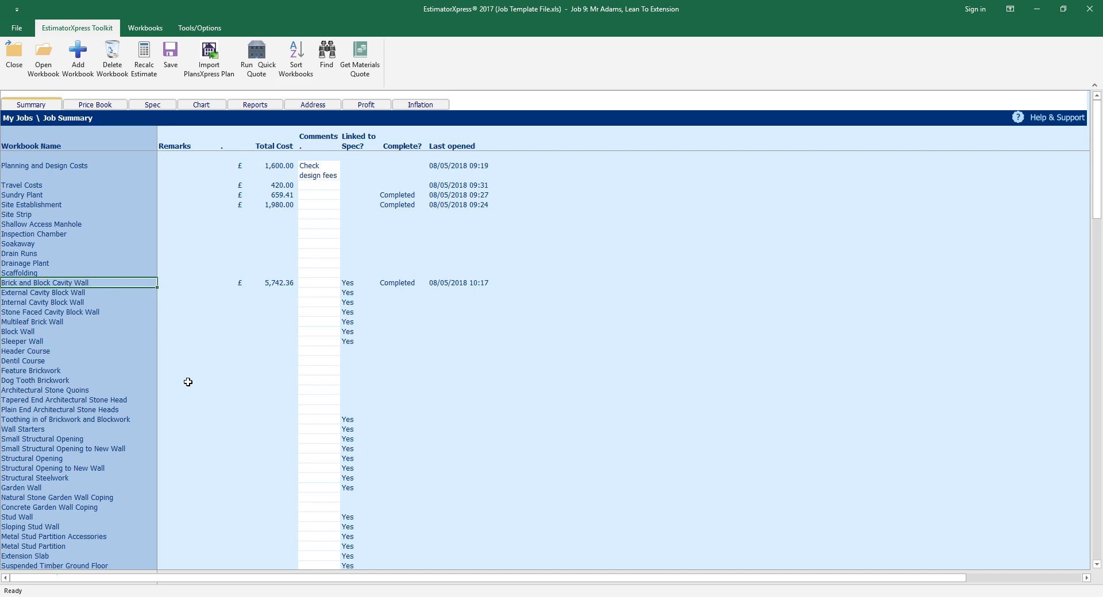
Step: Open the Lean To Roof workbook and create a worksheet named Roof with the location Lean To Extension
{"action": "scroll", "coordinate": [161, 386], "scroll_direction": "down", "scroll_amount": 6}
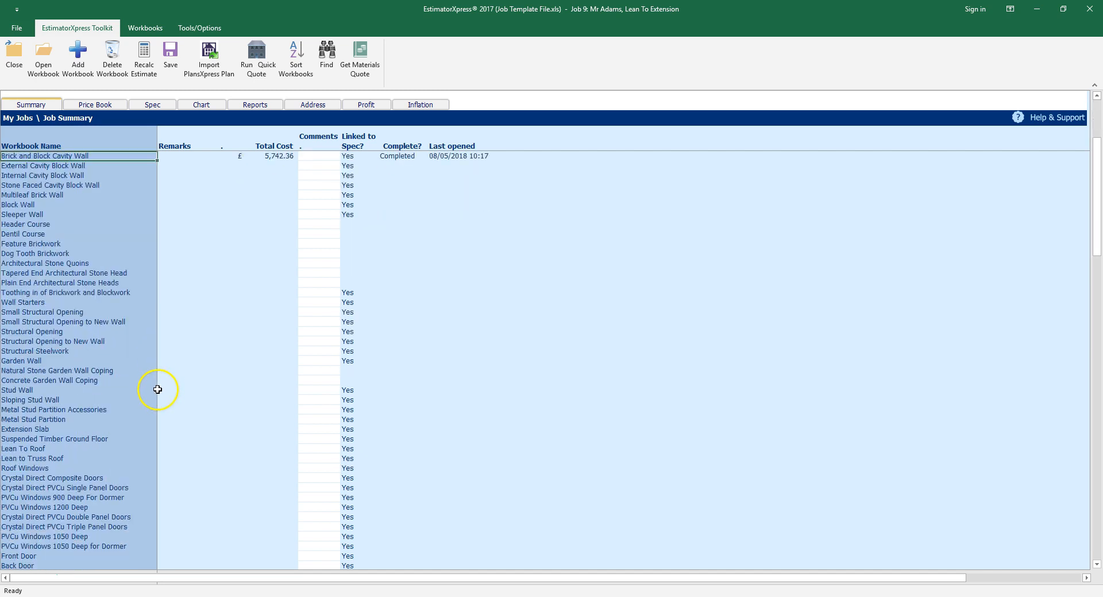
{"action": "left_click", "coordinate": [78, 389]}
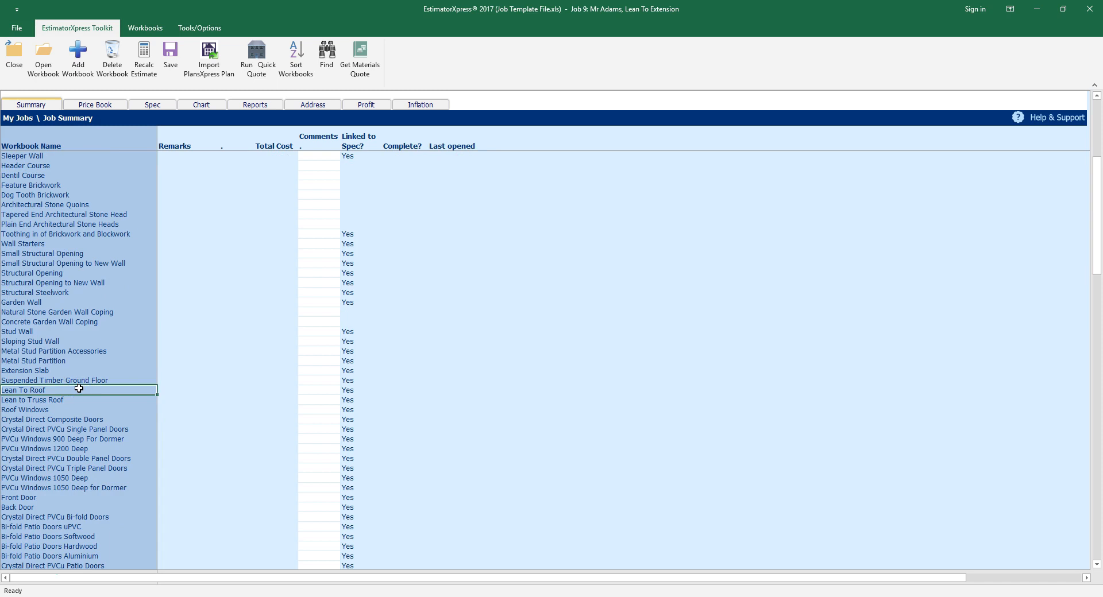
{"action": "right_click", "coordinate": [78, 389]}
{"action": "left_click", "coordinate": [109, 398]}
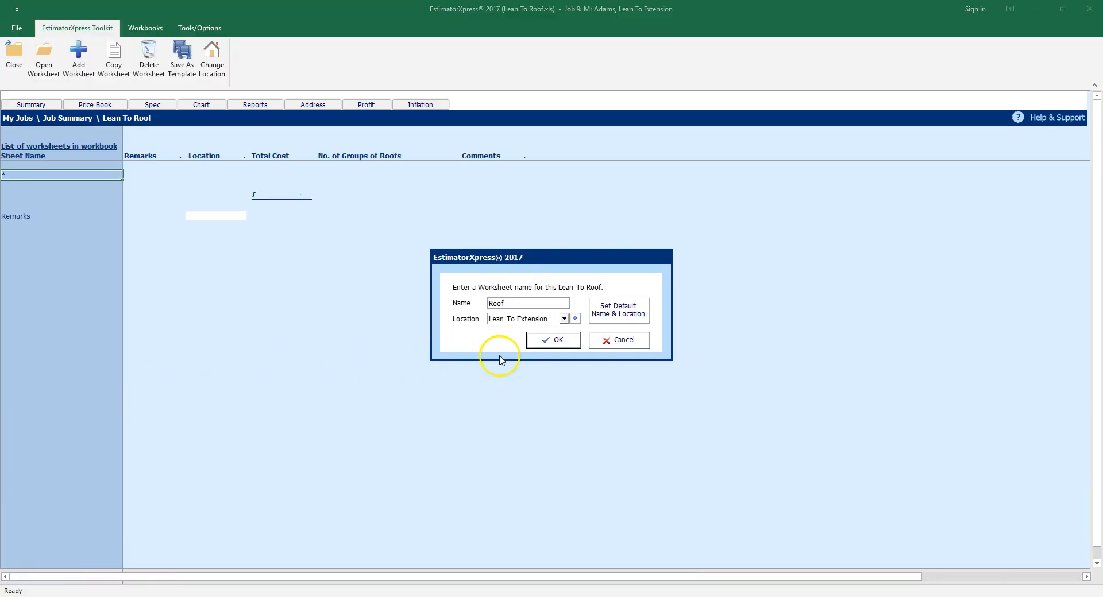
{"action": "left_click", "coordinate": [558, 340]}
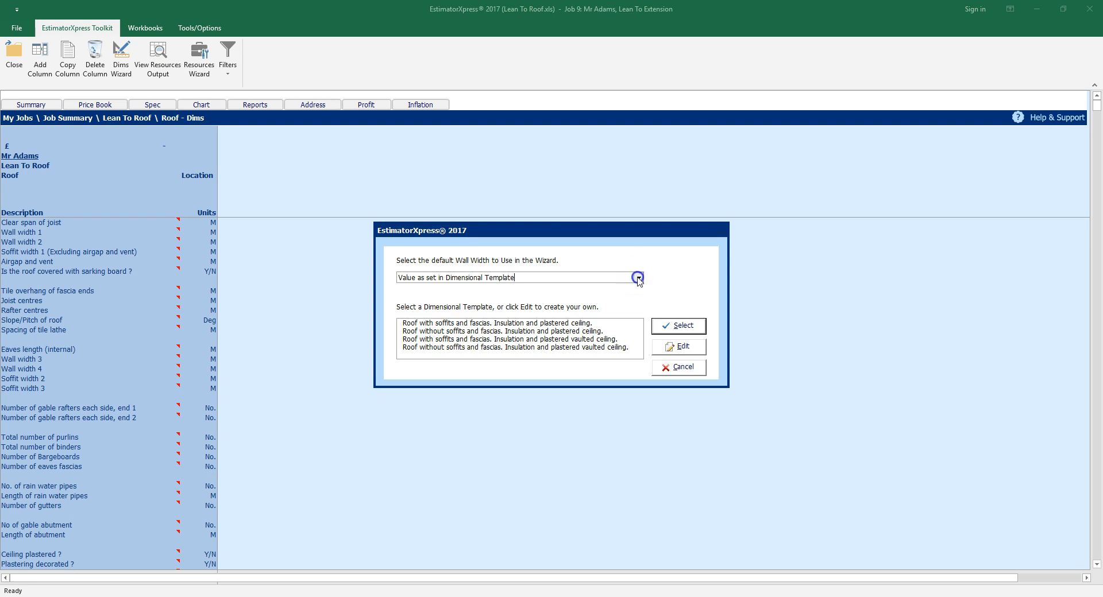
Step: Keep the wall width as set in the template and apply the soffits and fascias template with insulation and plastered vaulted ceiling
{"action": "left_click", "coordinate": [638, 278]}
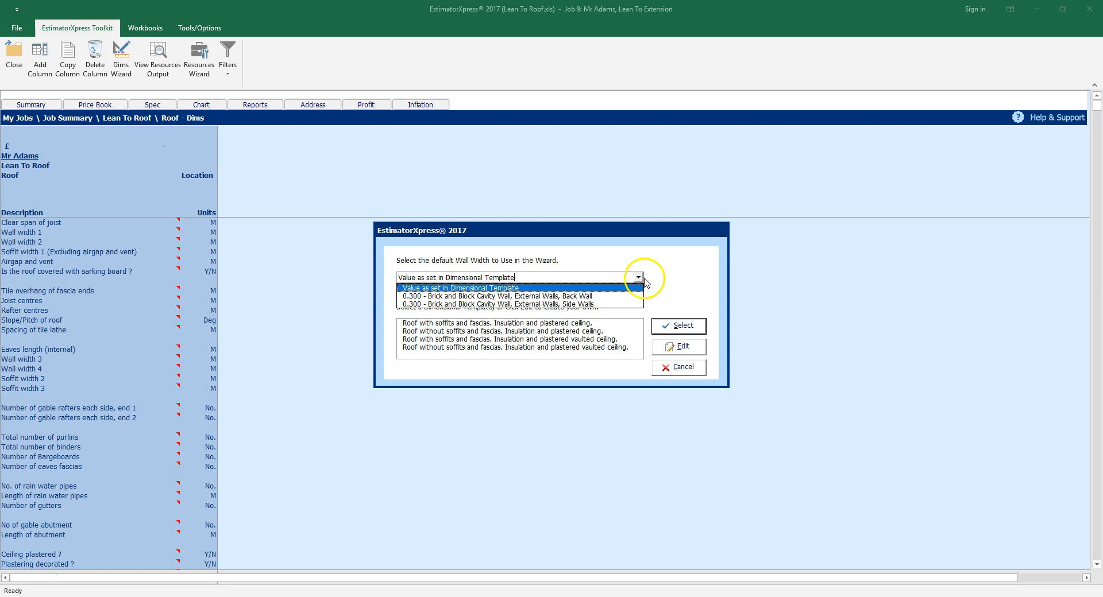
{"action": "left_click", "coordinate": [687, 287]}
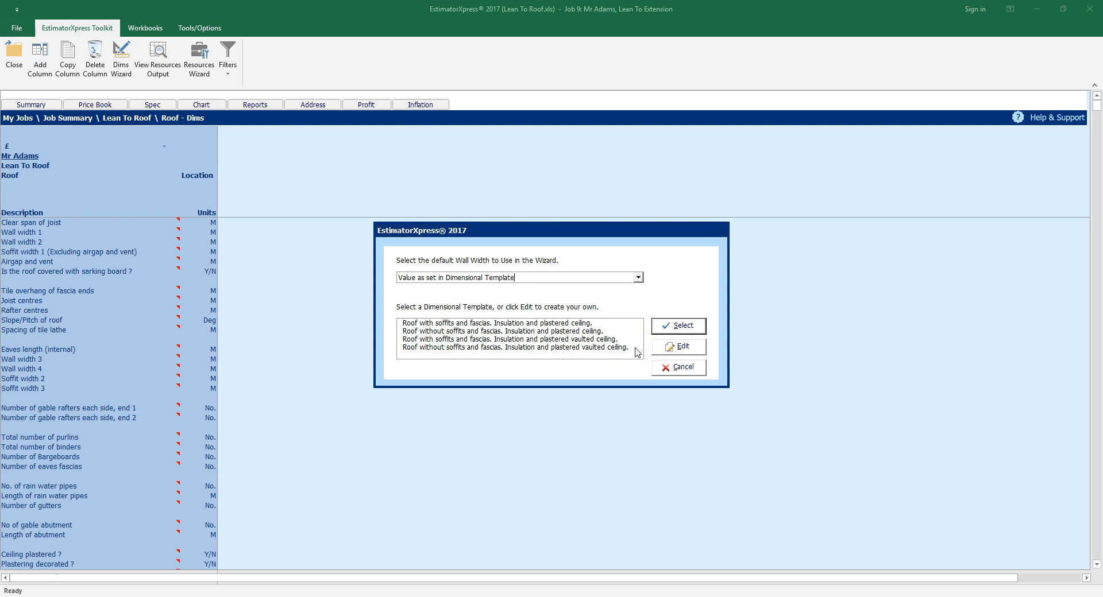
{"action": "left_click", "coordinate": [485, 340]}
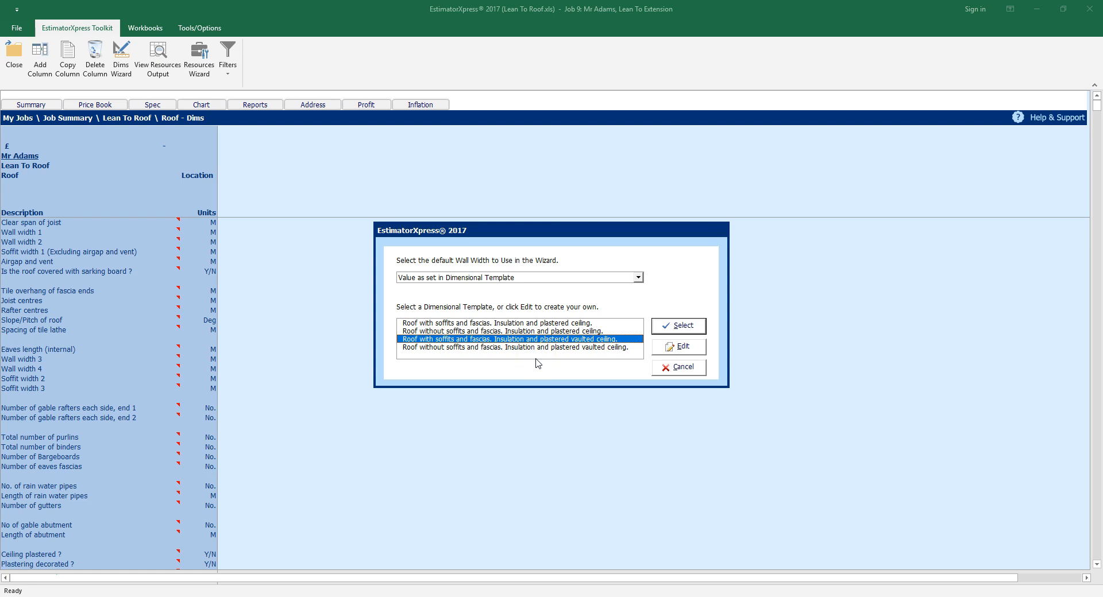
{"action": "left_click", "coordinate": [693, 325]}
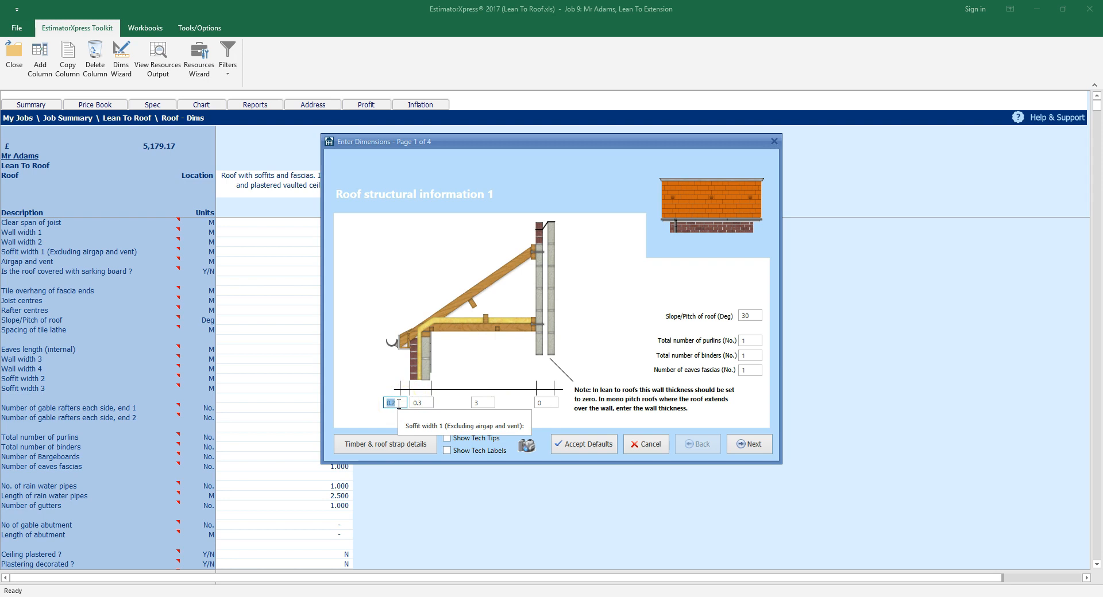
Step: Set the clear span of the joists to 2.7 m in the lean-to roof section, leaving the soffit and wall widths at their defaults
{"action": "left_click", "coordinate": [425, 403]}
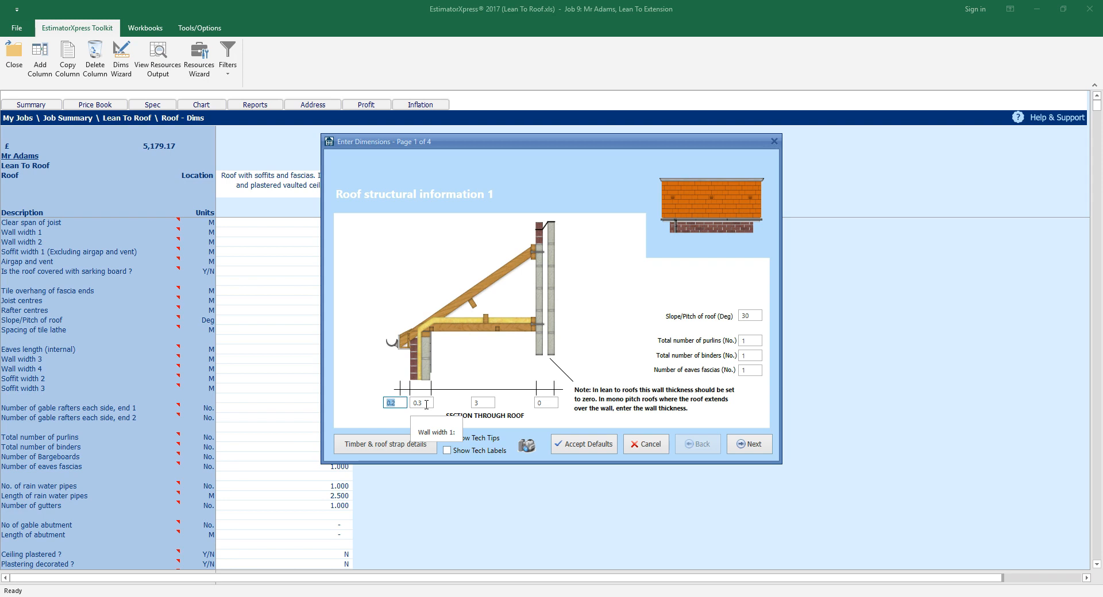
{"action": "left_click", "coordinate": [486, 404]}
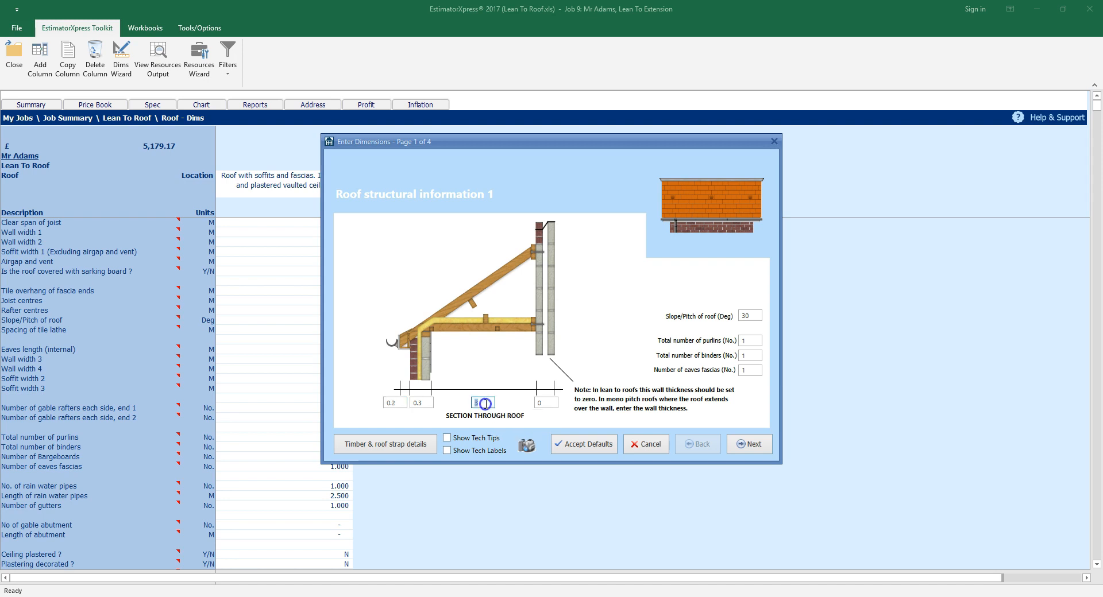
{"action": "type", "text": "2.7"}
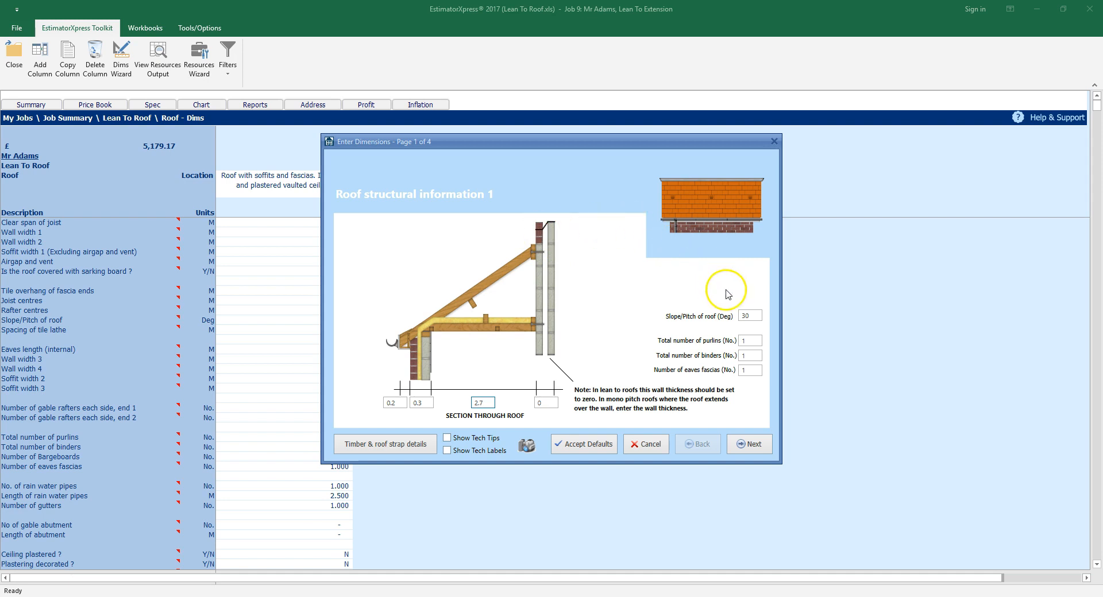
Step: Set the roof pitch to 22 degrees with 0 purlins and 0 binders, and continue to the second page of structural information
{"action": "left_click", "coordinate": [749, 315]}
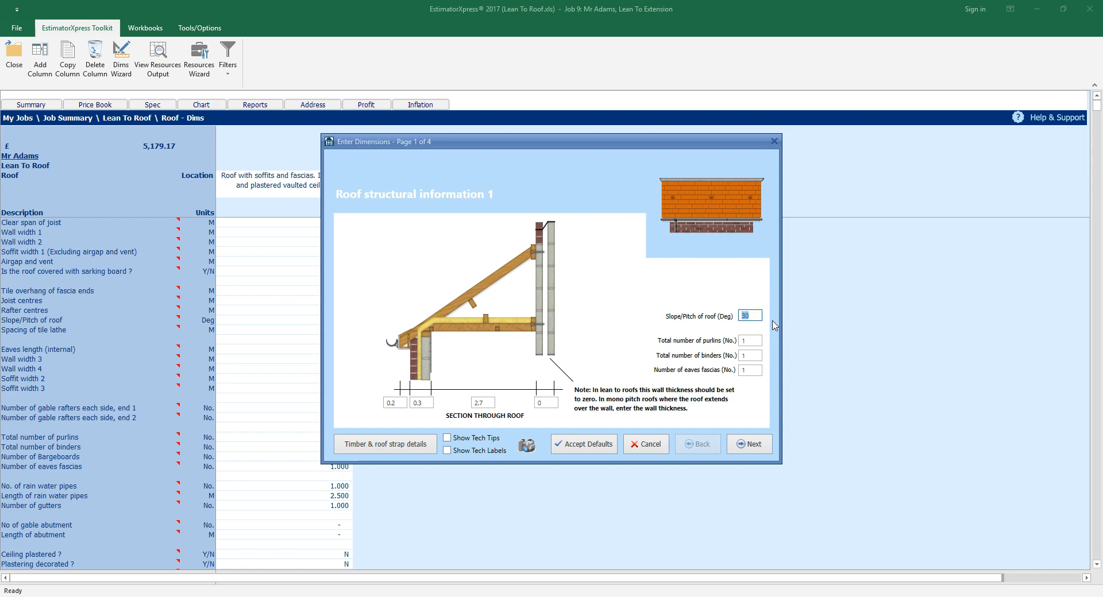
{"action": "type", "text": "22"}
{"action": "left_click", "coordinate": [756, 341]}
{"action": "type", "text": "0"}
{"action": "key", "text": "Tab"}
{"action": "type", "text": "0"}
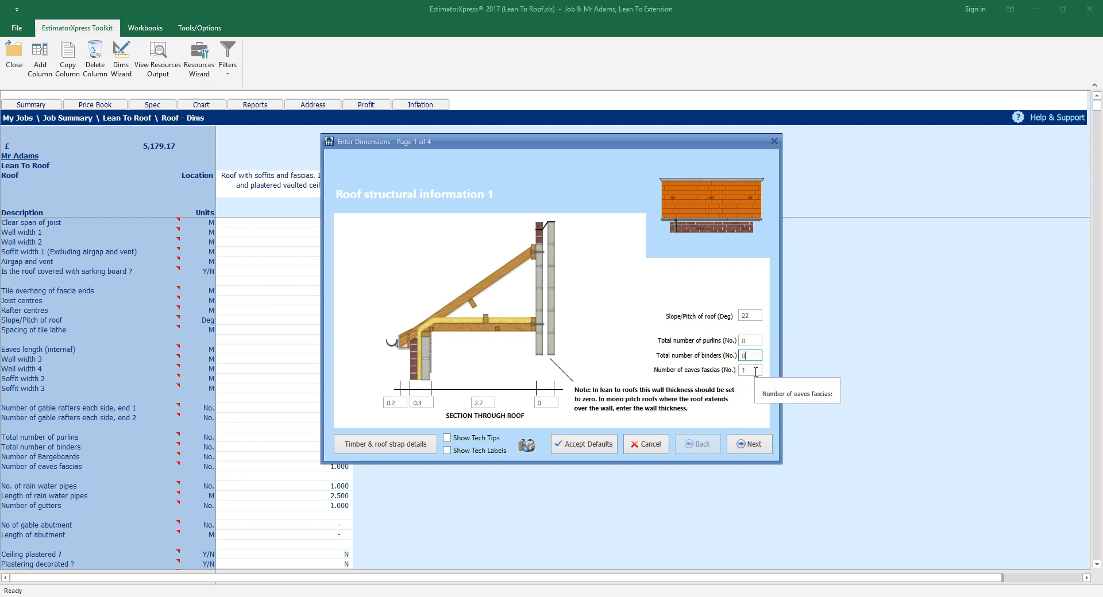
{"action": "left_click", "coordinate": [752, 446]}
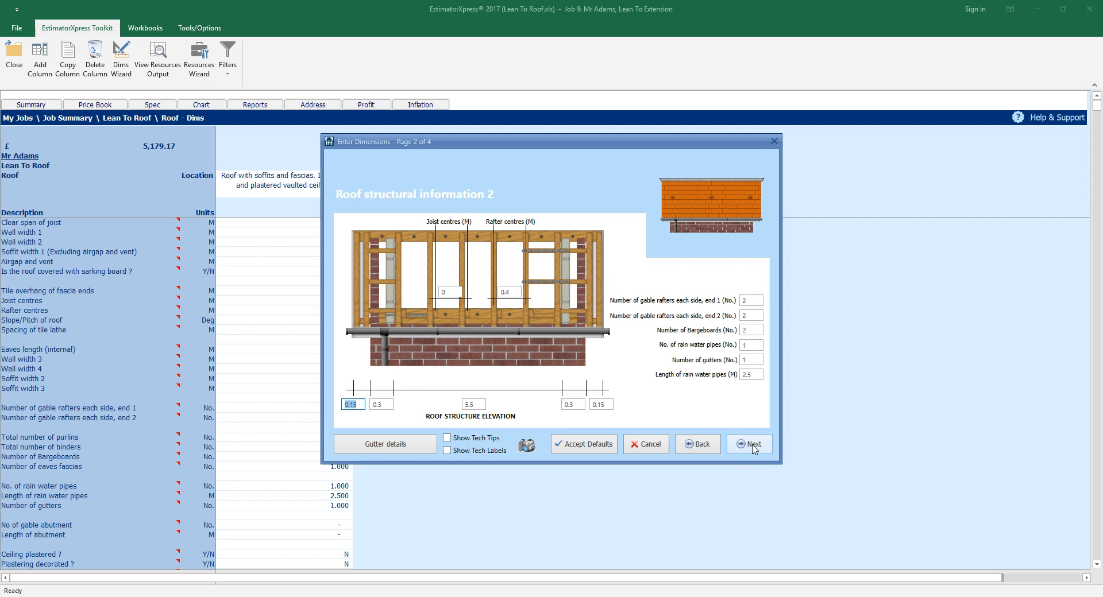
Step: Set the internal eaves length to 4.4 m in the roof structure elevation and continue to the tiling and insulation details
{"action": "left_click", "coordinate": [354, 404]}
{"action": "left_click", "coordinate": [603, 405]}
{"action": "left_click", "coordinate": [387, 407]}
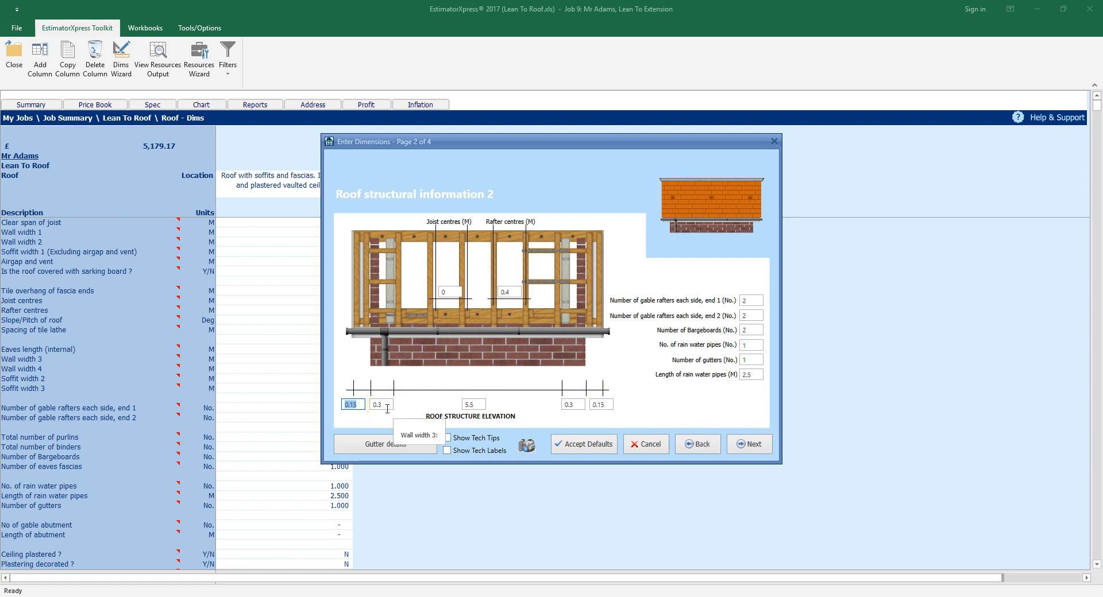
{"action": "left_click", "coordinate": [481, 407]}
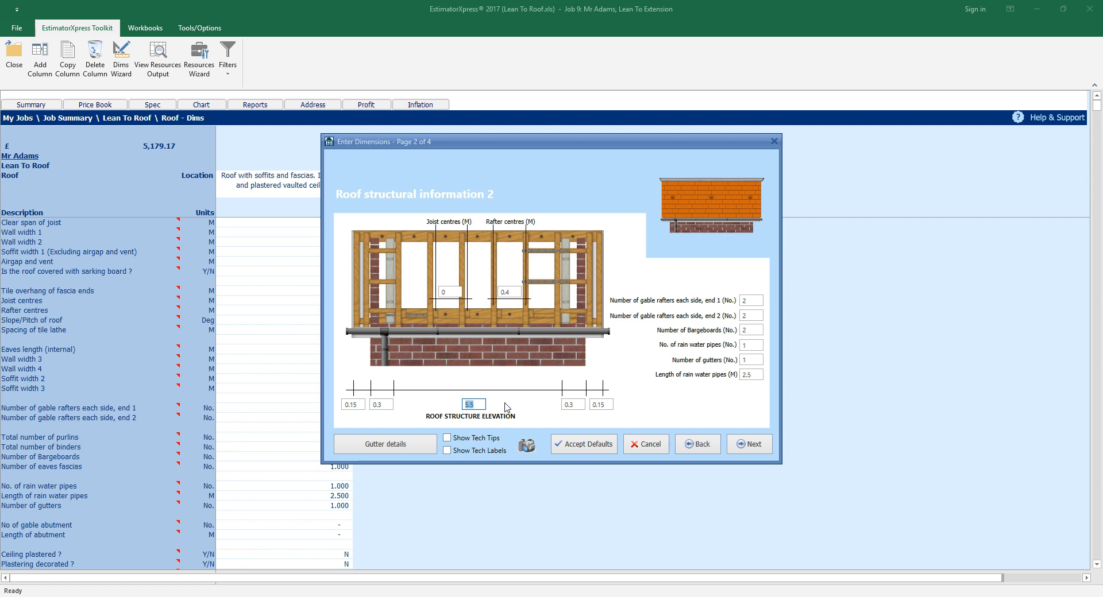
{"action": "type", "text": "4.4"}
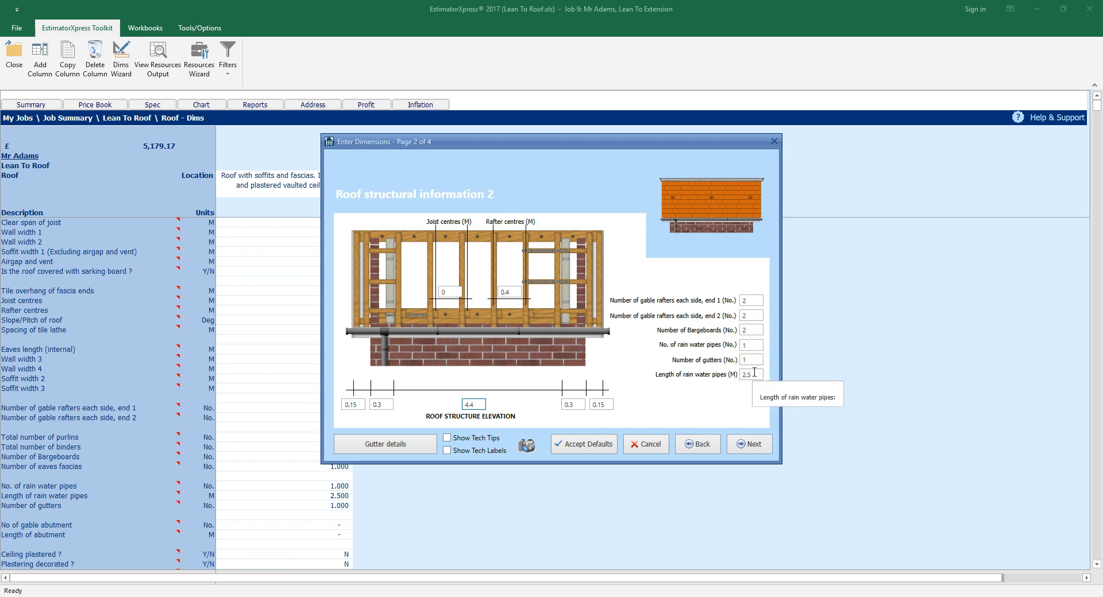
{"action": "left_click", "coordinate": [754, 445]}
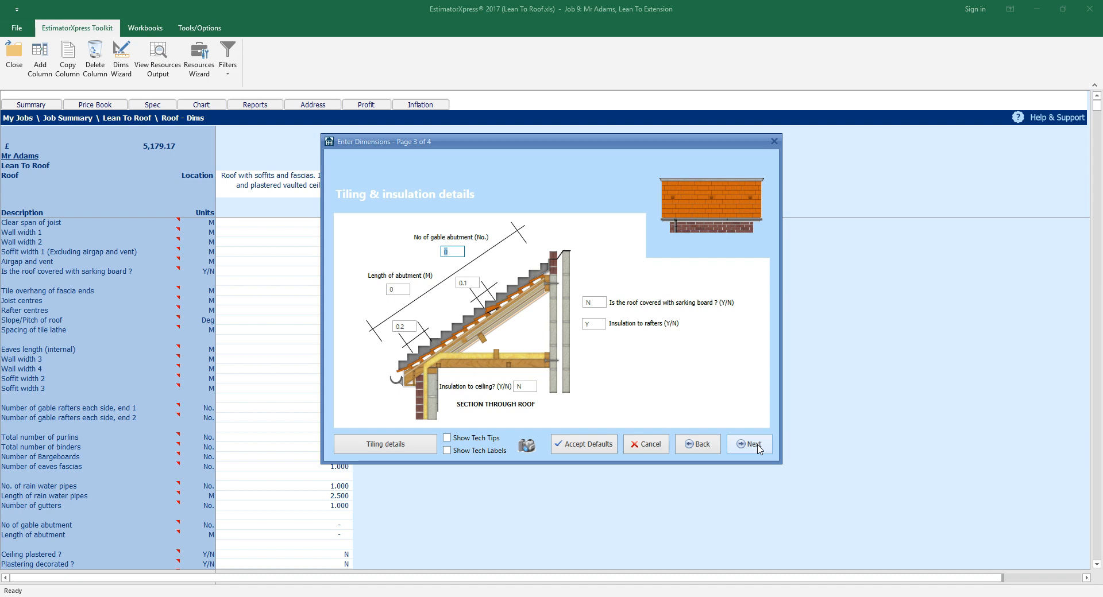
Step: Set the tile lathe spacing to 0.3 m in the tiling details and continue to the roof finishes
{"action": "left_click", "coordinate": [398, 290]}
{"action": "left_click", "coordinate": [456, 251]}
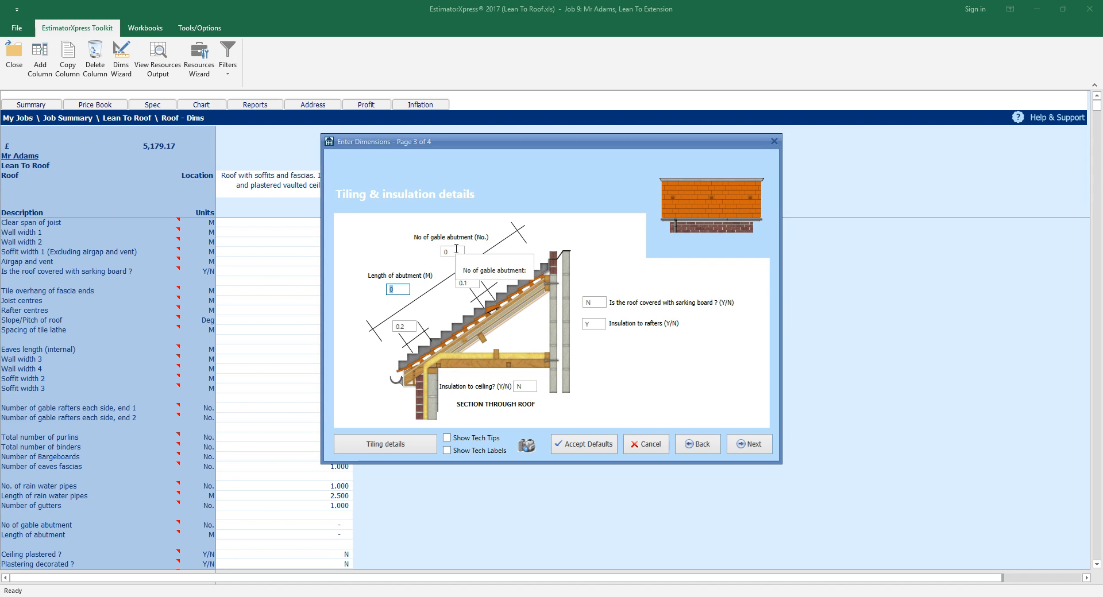
{"action": "left_click", "coordinate": [411, 325]}
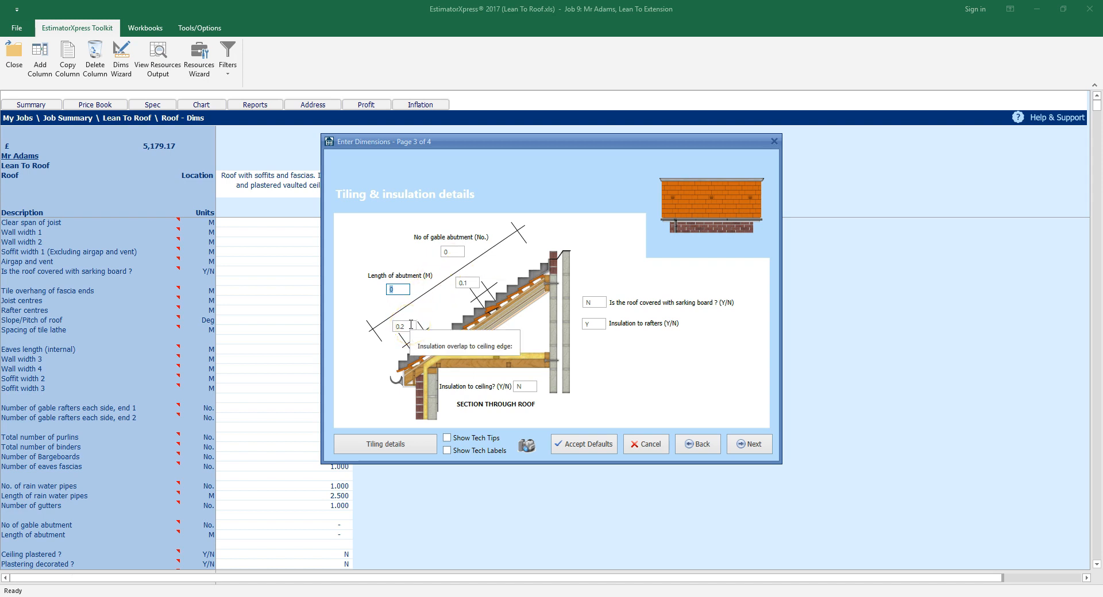
{"action": "left_click", "coordinate": [476, 283]}
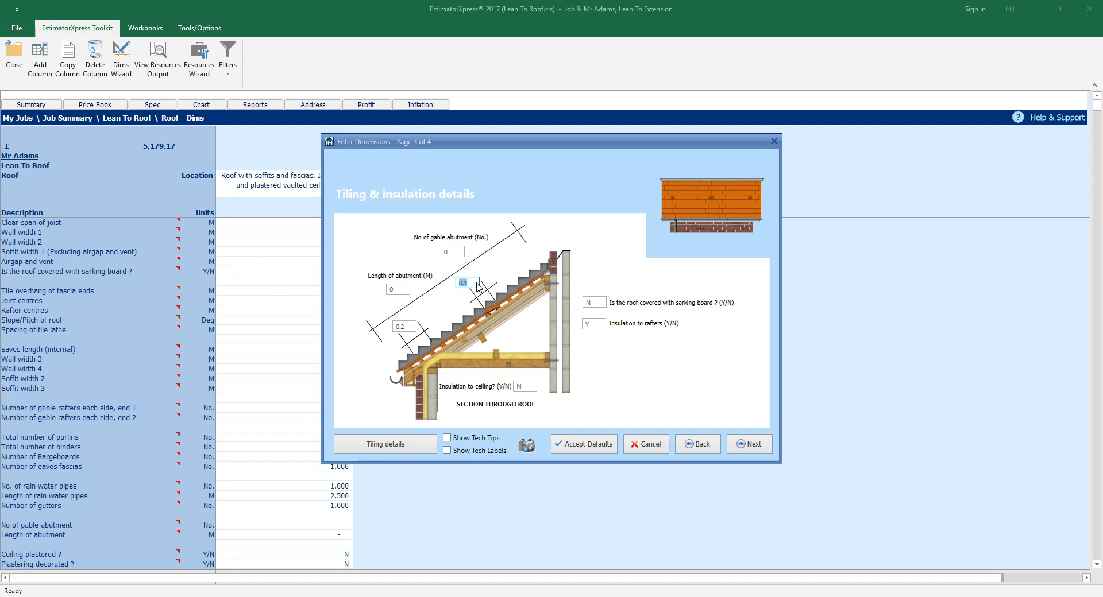
{"action": "type", "text": "0"}
{"action": "double_click", "coordinate": [467, 283]}
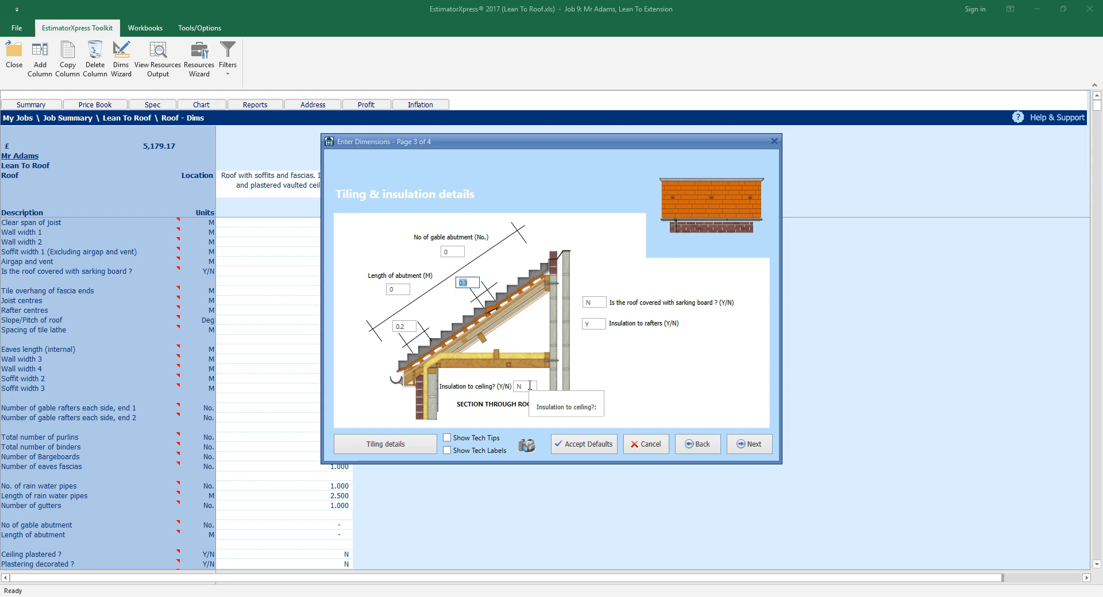
{"action": "left_click", "coordinate": [753, 444]}
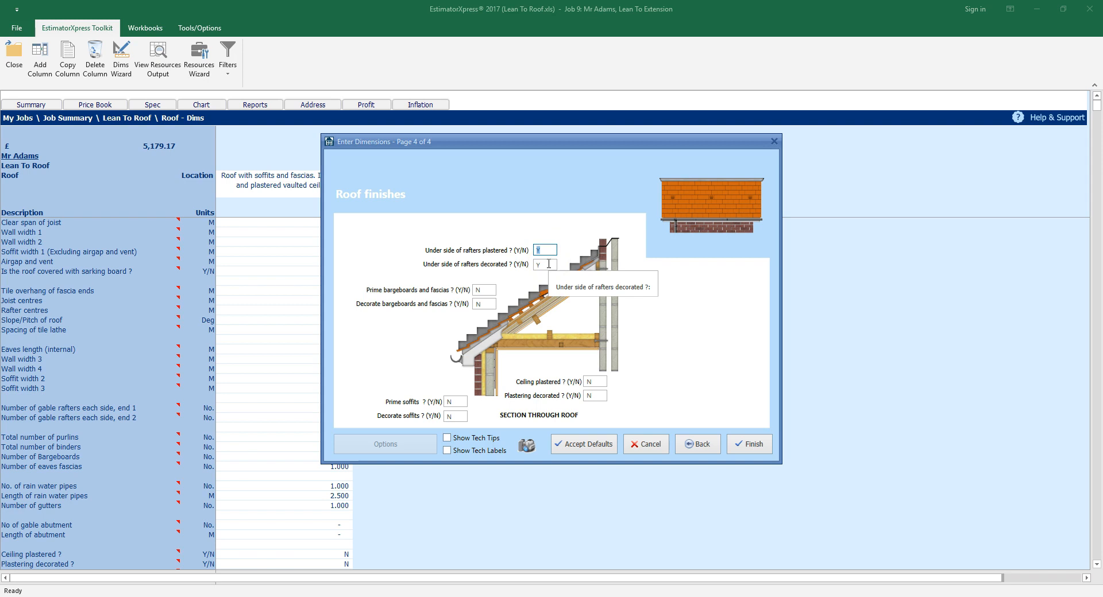
Step: Set priming and decorating to Y for the bargeboards and fascias and for the soffits, and finish the roof dimensions
{"action": "left_click", "coordinate": [487, 289]}
{"action": "left_click", "coordinate": [487, 304]}
{"action": "type", "text": "Y"}
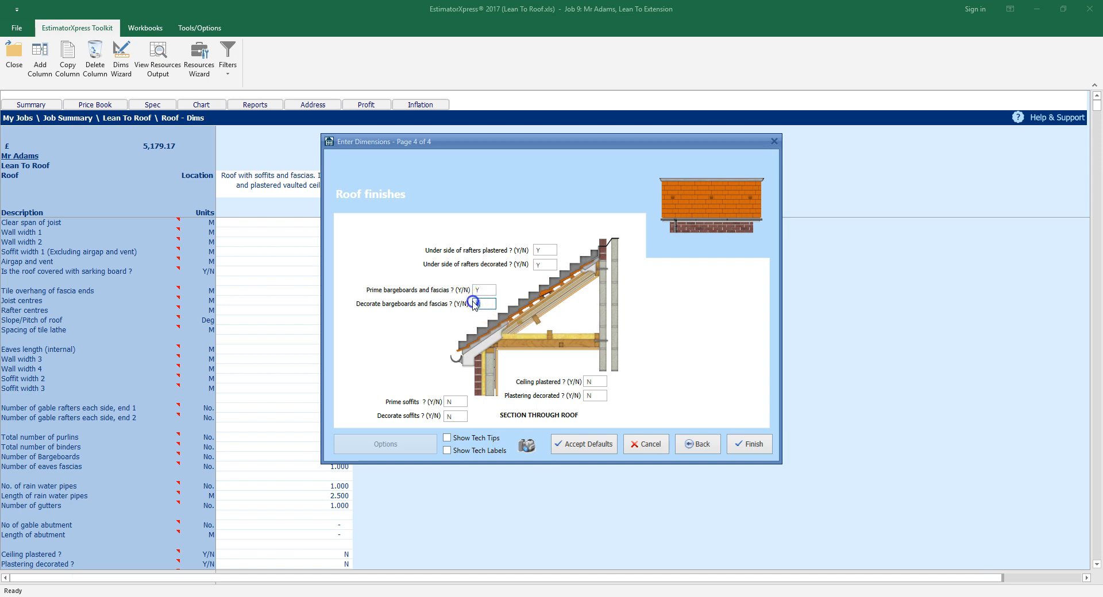
{"action": "left_click", "coordinate": [481, 341]}
{"action": "left_click", "coordinate": [452, 402]}
{"action": "type", "text": "Y"}
{"action": "left_click", "coordinate": [451, 416]}
{"action": "type", "text": "Y"}
{"action": "left_click", "coordinate": [491, 428]}
{"action": "key", "text": "Tab"}
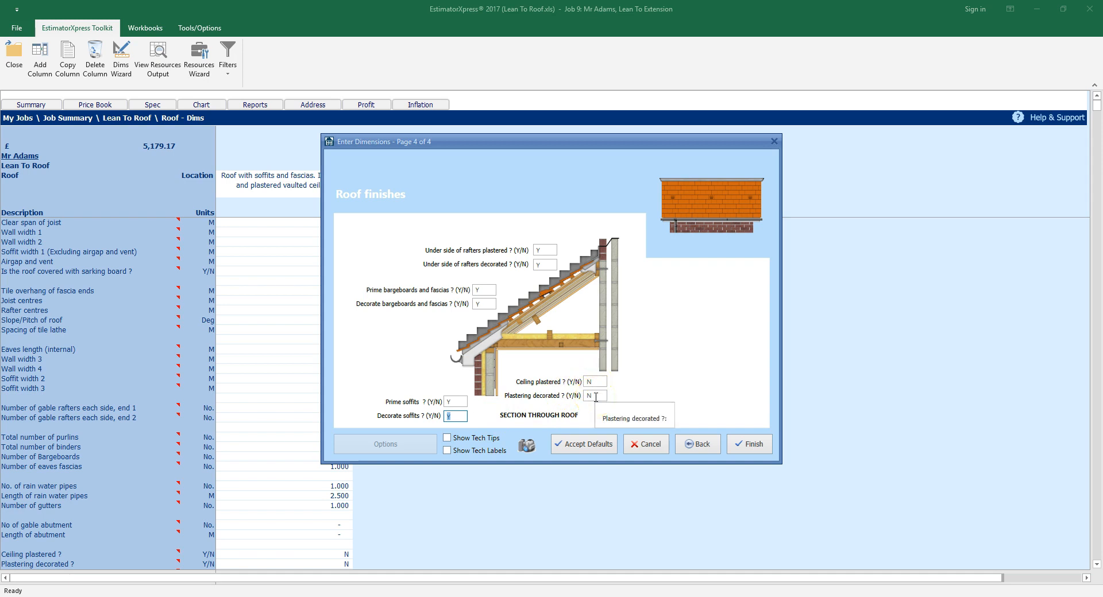
{"action": "left_click", "coordinate": [741, 447]}
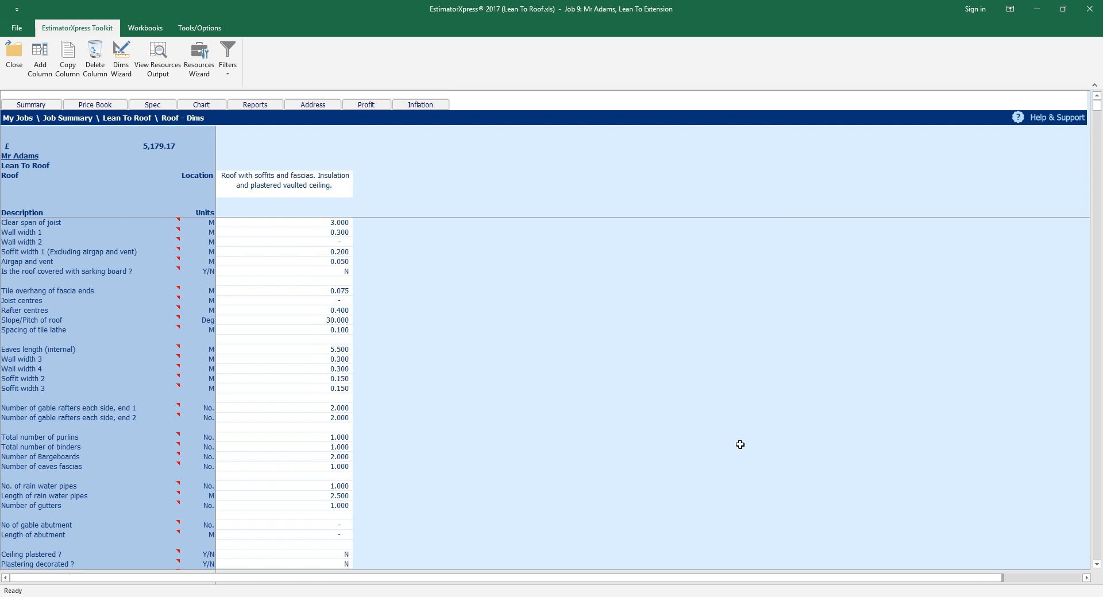
{"action": "left_click", "coordinate": [735, 446]}
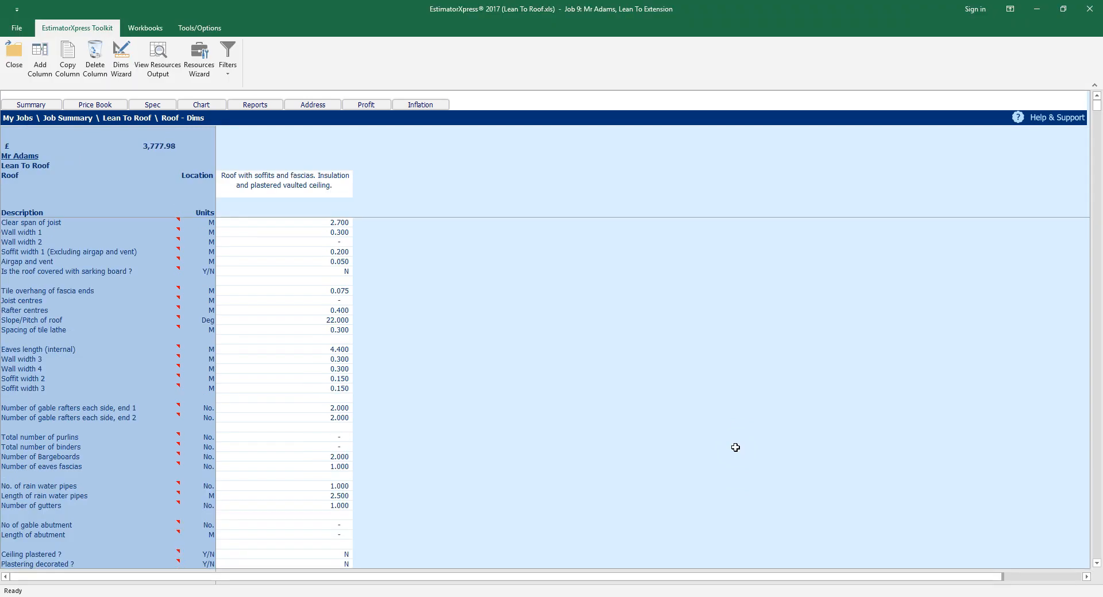
Step: Reopen the roof's dimensions wizard, close it without changes, and review the full list of roof dimensions
{"action": "left_click", "coordinate": [301, 189]}
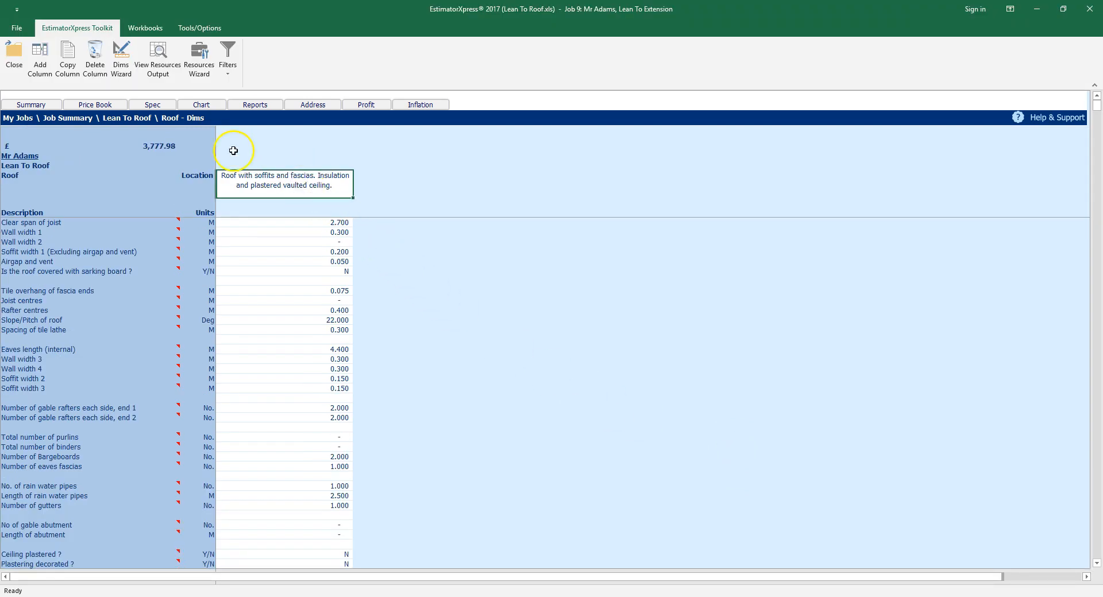
{"action": "left_click", "coordinate": [120, 69]}
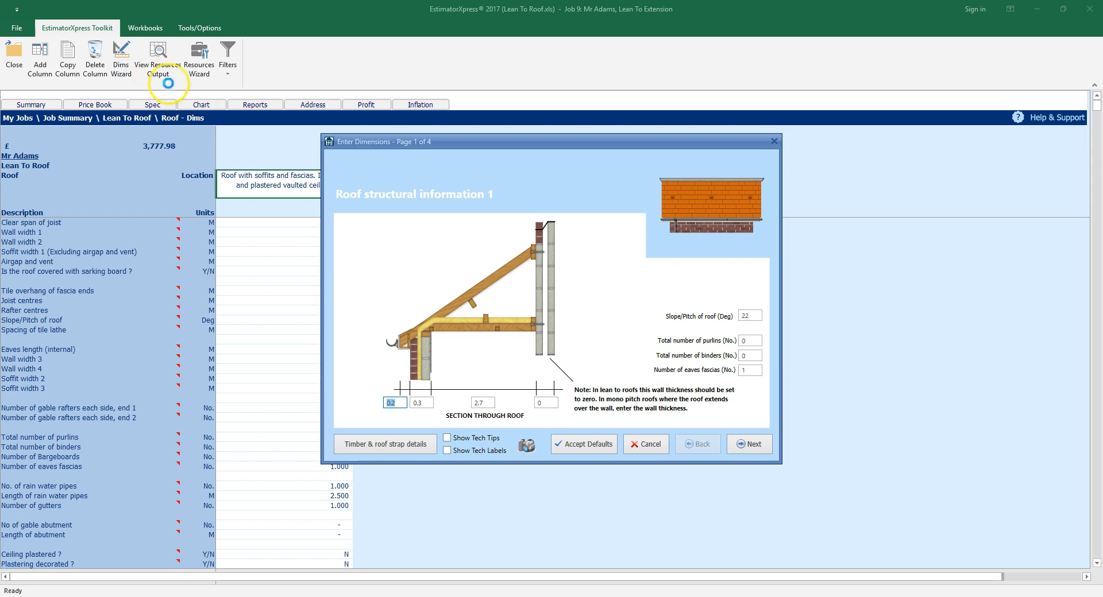
{"action": "left_click", "coordinate": [655, 443]}
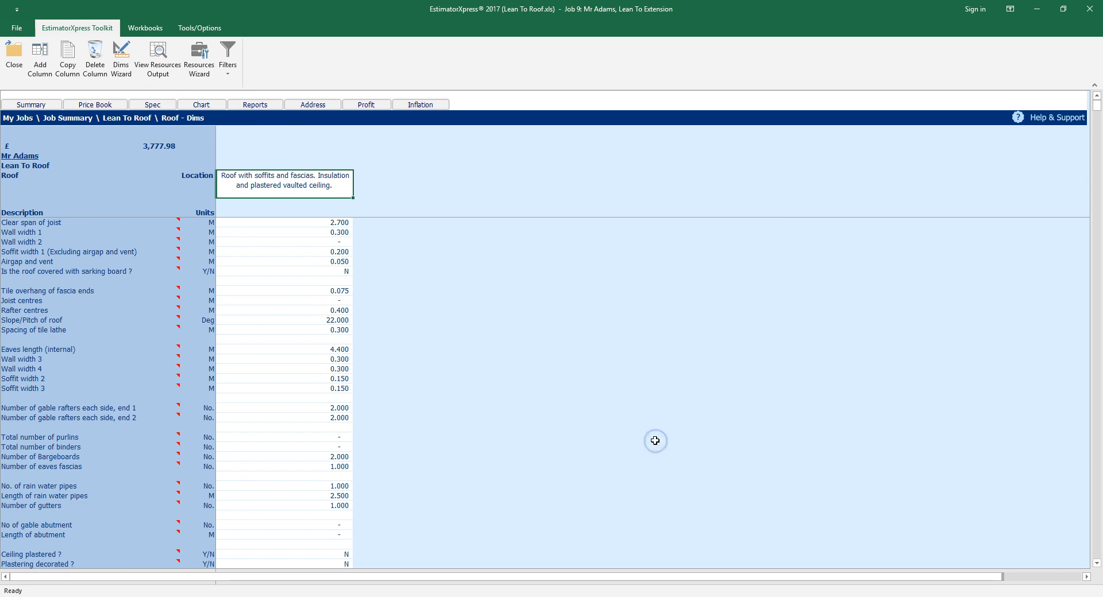
{"action": "scroll", "coordinate": [271, 302], "scroll_direction": "down", "scroll_amount": 5}
{"action": "scroll", "coordinate": [271, 301], "scroll_direction": "down", "scroll_amount": 7}
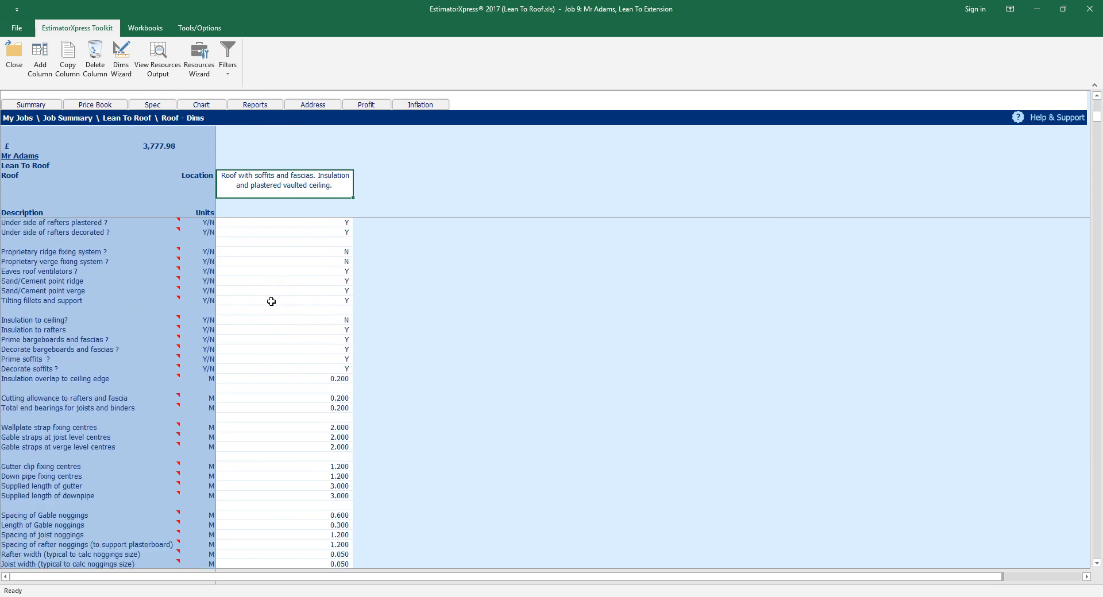
{"action": "scroll", "coordinate": [271, 302], "scroll_direction": "up", "scroll_amount": 10}
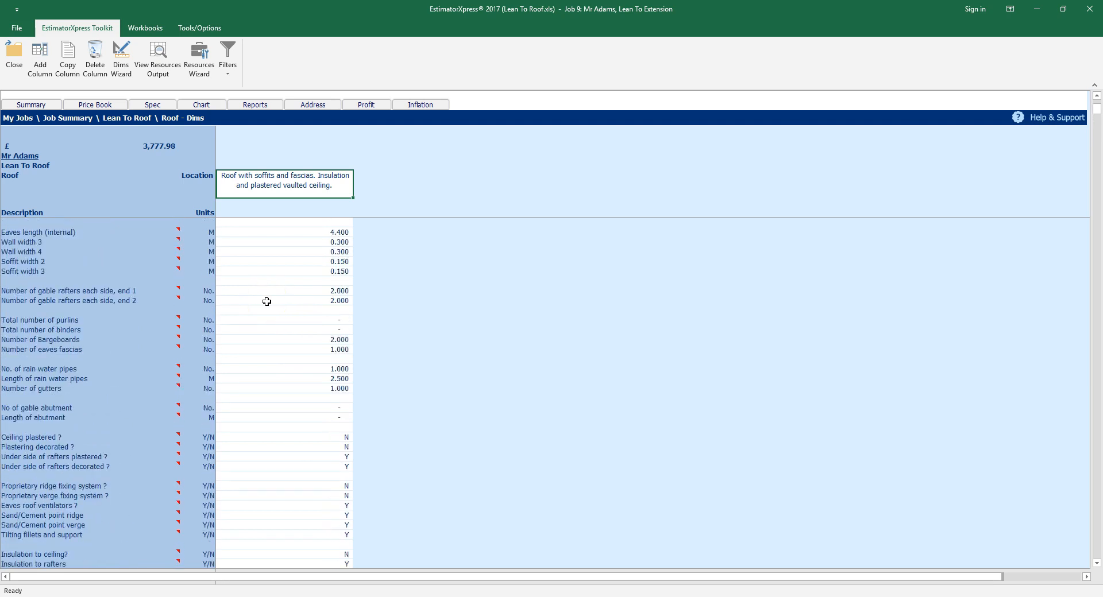
{"action": "scroll", "coordinate": [266, 301], "scroll_direction": "up", "scroll_amount": 2}
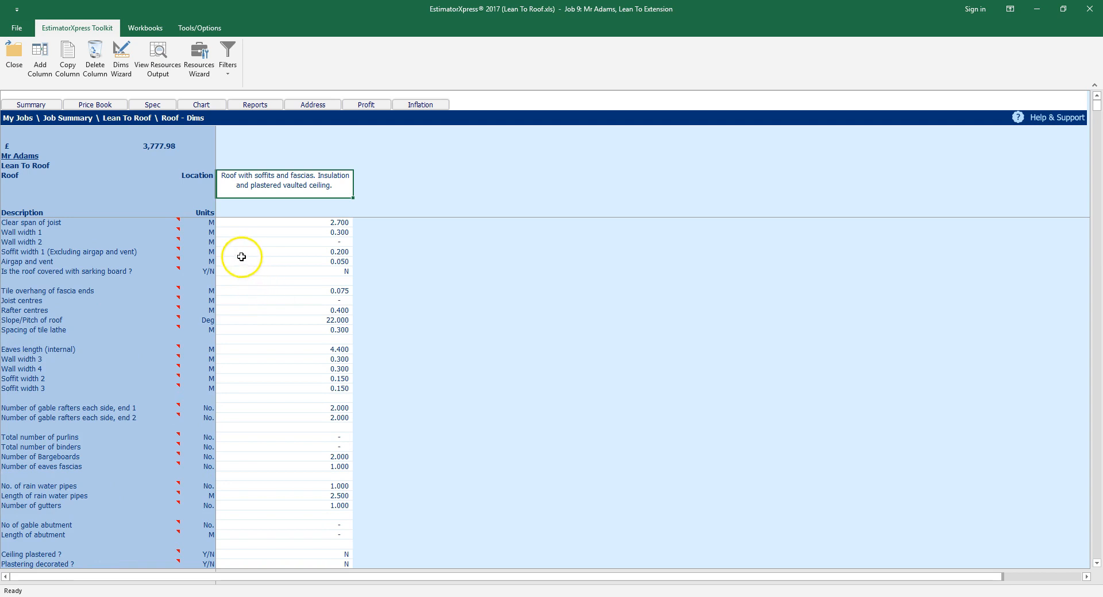
Step: Examine the roof's resources, checking the materials used for the eaves fascia, bargeboard, tiles, gutter and downpipe fittings
{"action": "left_click", "coordinate": [160, 73]}
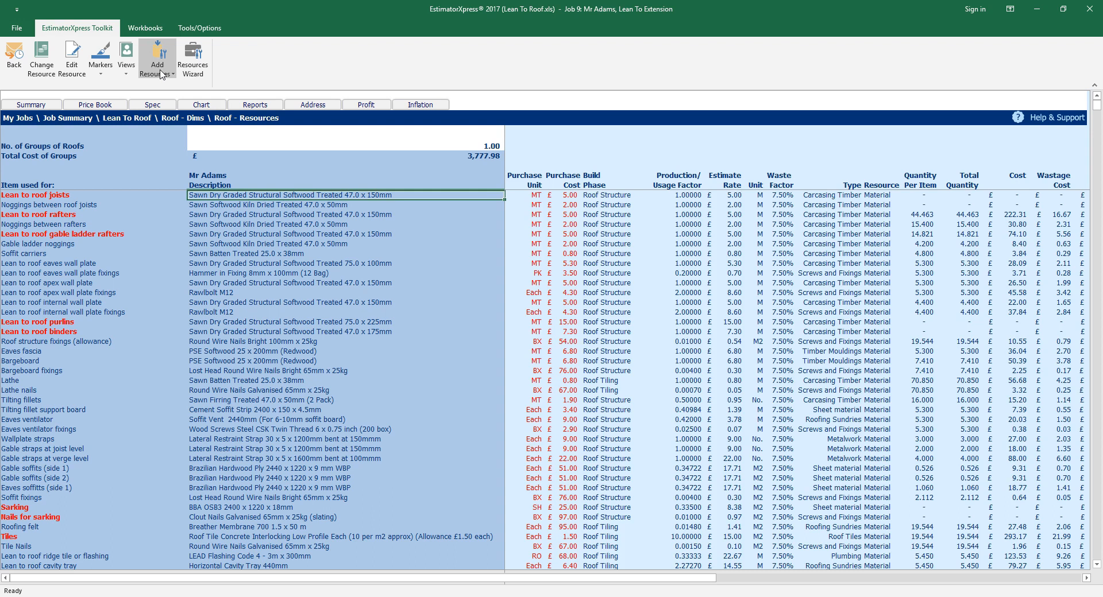
{"action": "left_click", "coordinate": [195, 351]}
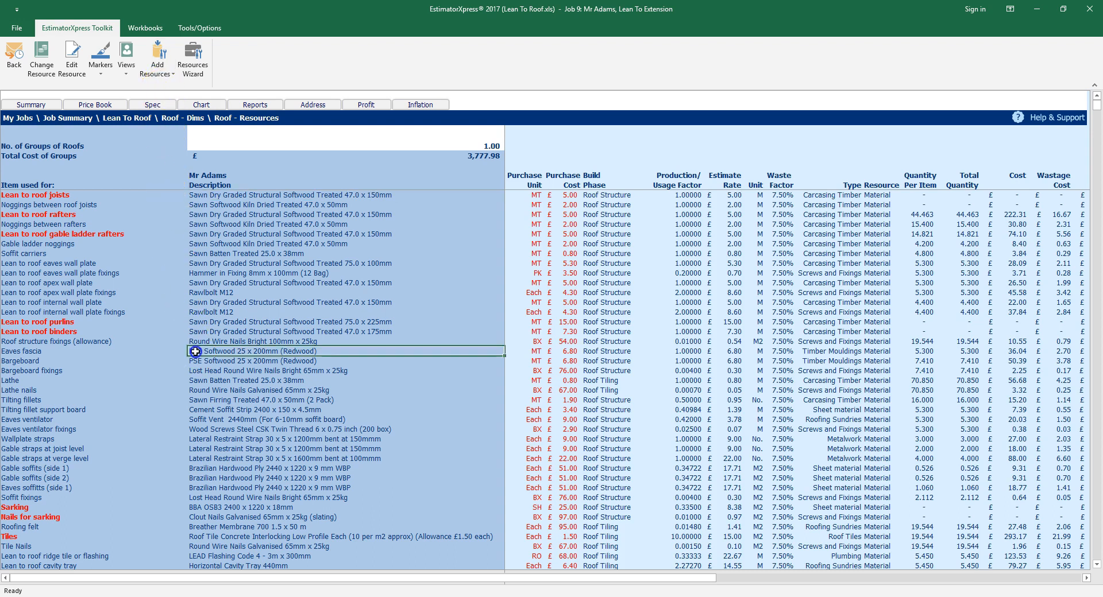
{"action": "left_click", "coordinate": [281, 361]}
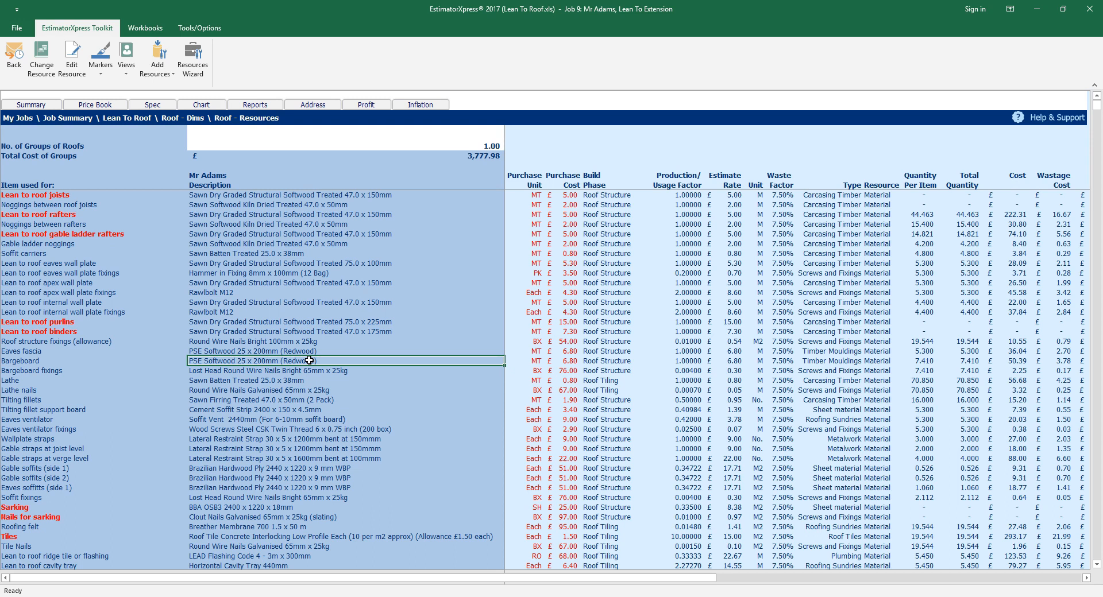
{"action": "scroll", "coordinate": [309, 361], "scroll_direction": "down", "scroll_amount": 2}
{"action": "left_click", "coordinate": [18, 478]}
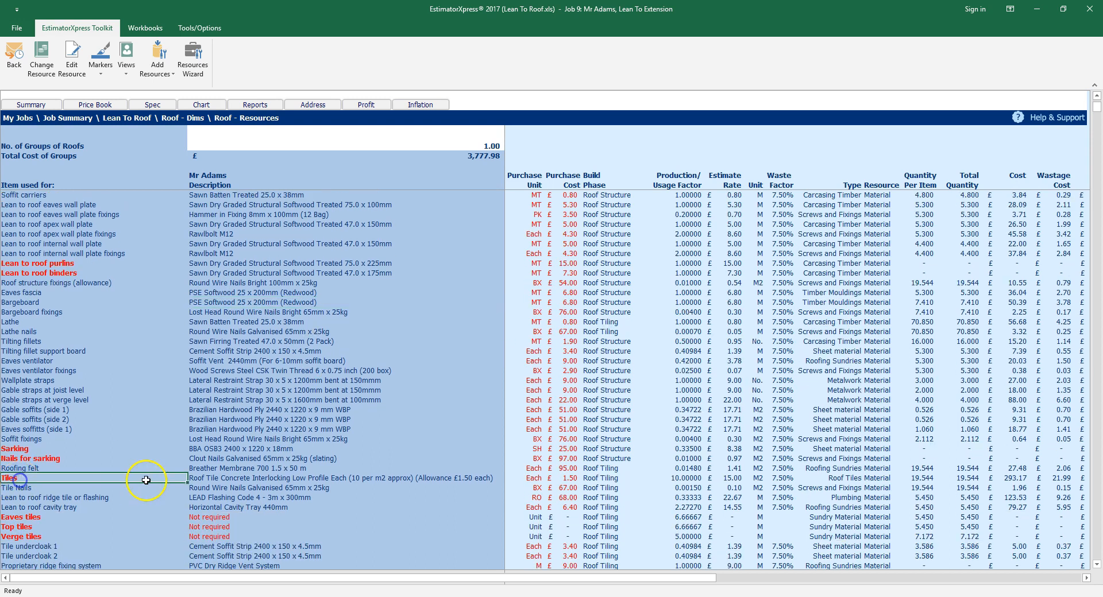
{"action": "left_click", "coordinate": [253, 480]}
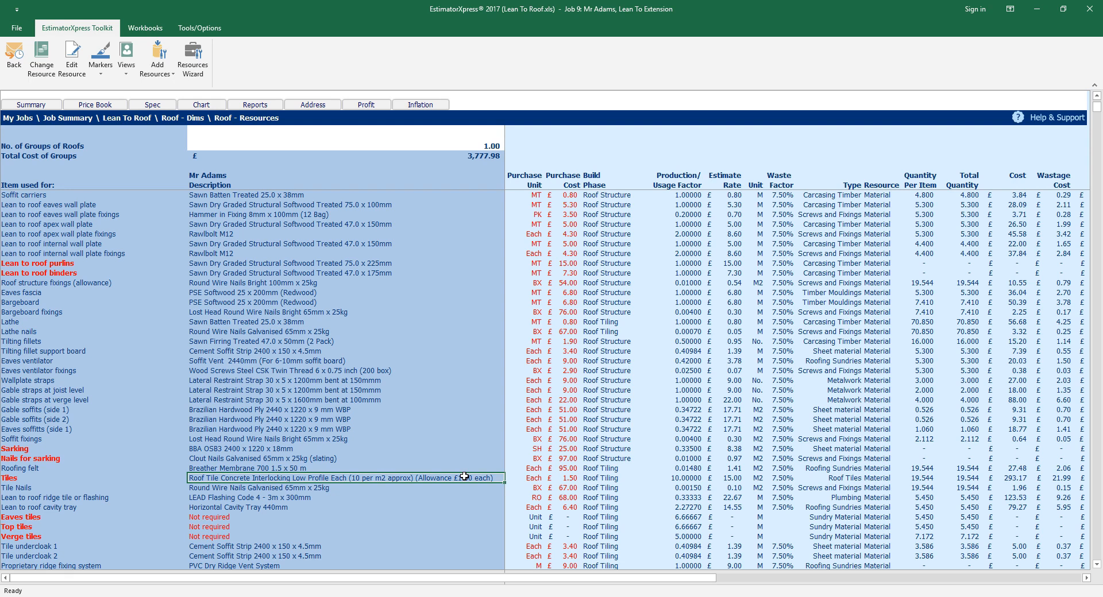
{"action": "scroll", "coordinate": [399, 494], "scroll_direction": "down", "scroll_amount": 7}
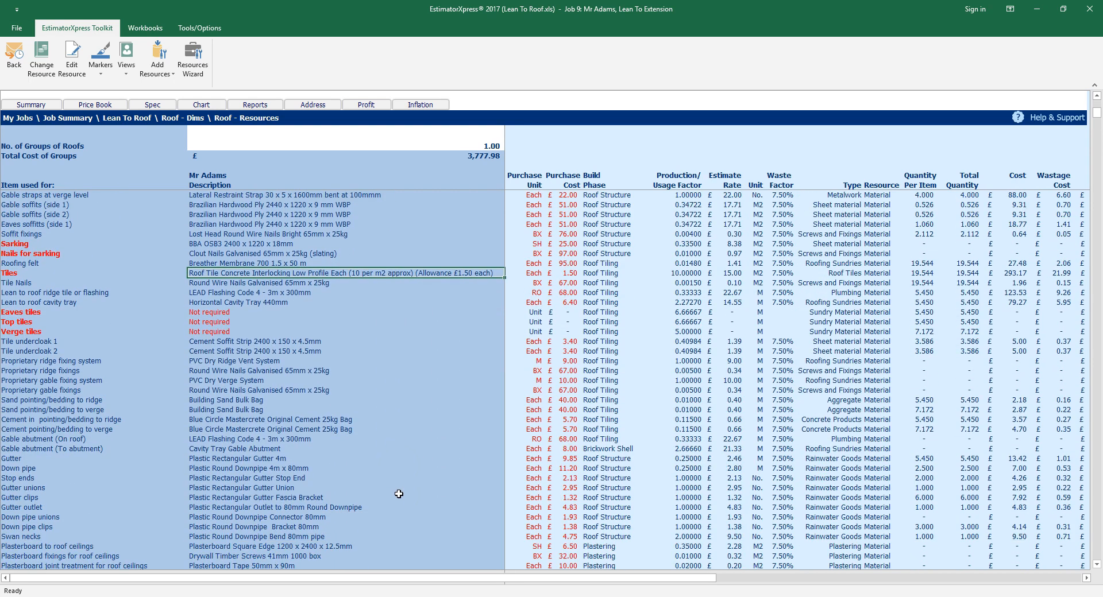
{"action": "left_click", "coordinate": [236, 459]}
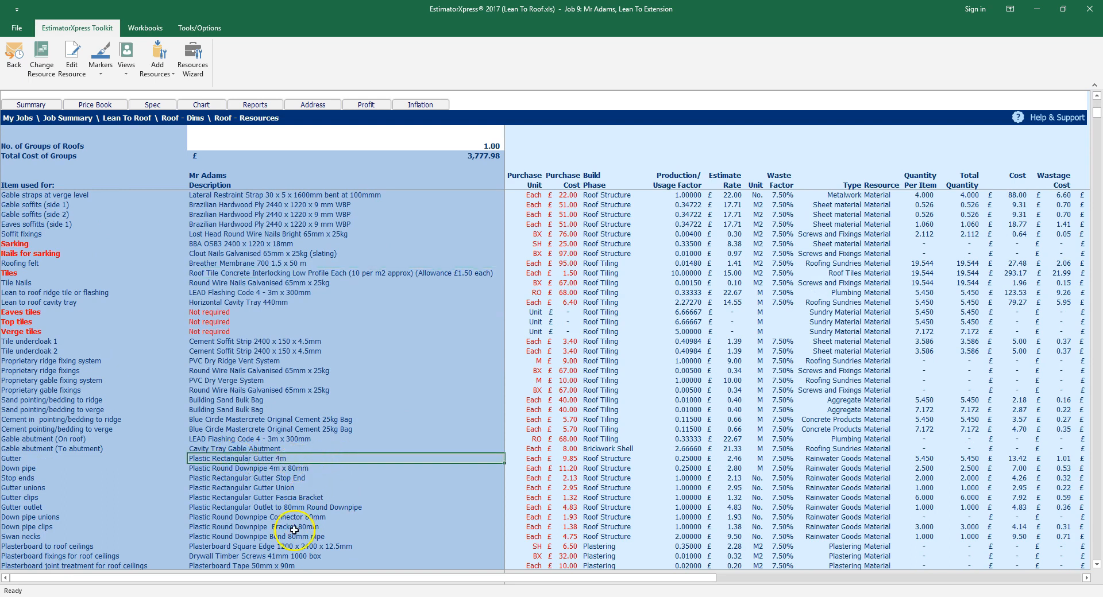
{"action": "left_click_drag", "start_coordinate": [299, 537], "coordinate": [299, 509]}
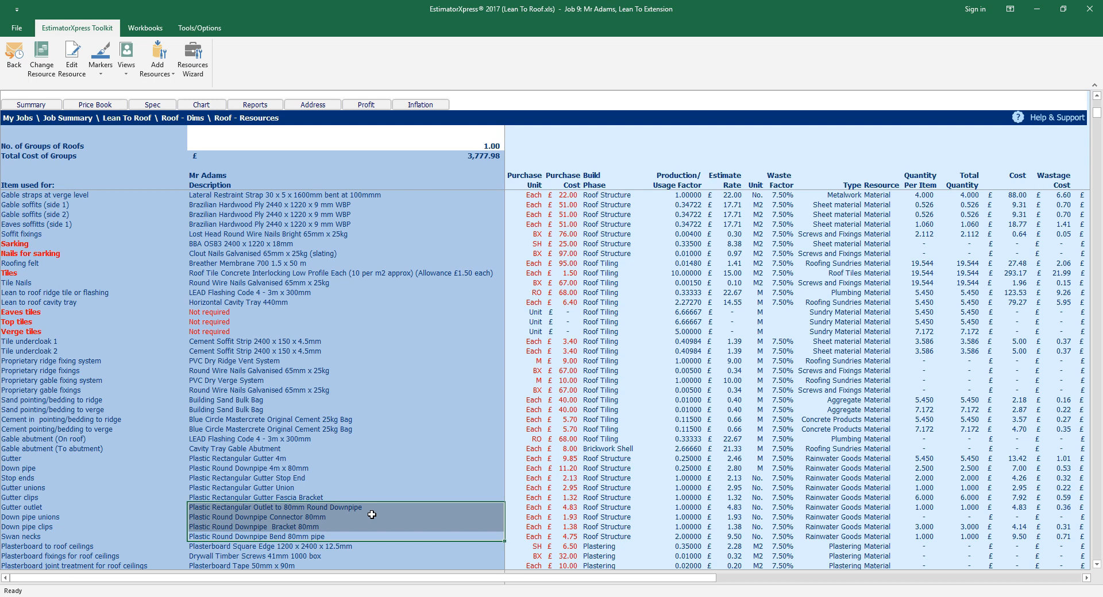
Step: Return to the job summary and mark the Lean To Roof workbook as complete
{"action": "left_click", "coordinate": [46, 104]}
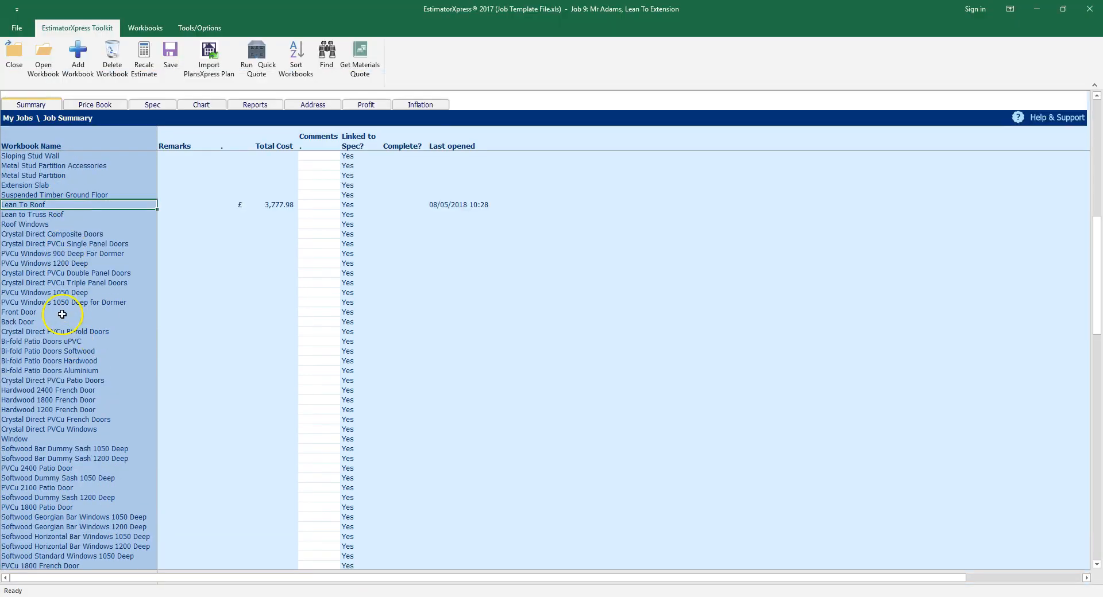
{"action": "right_click", "coordinate": [45, 205]}
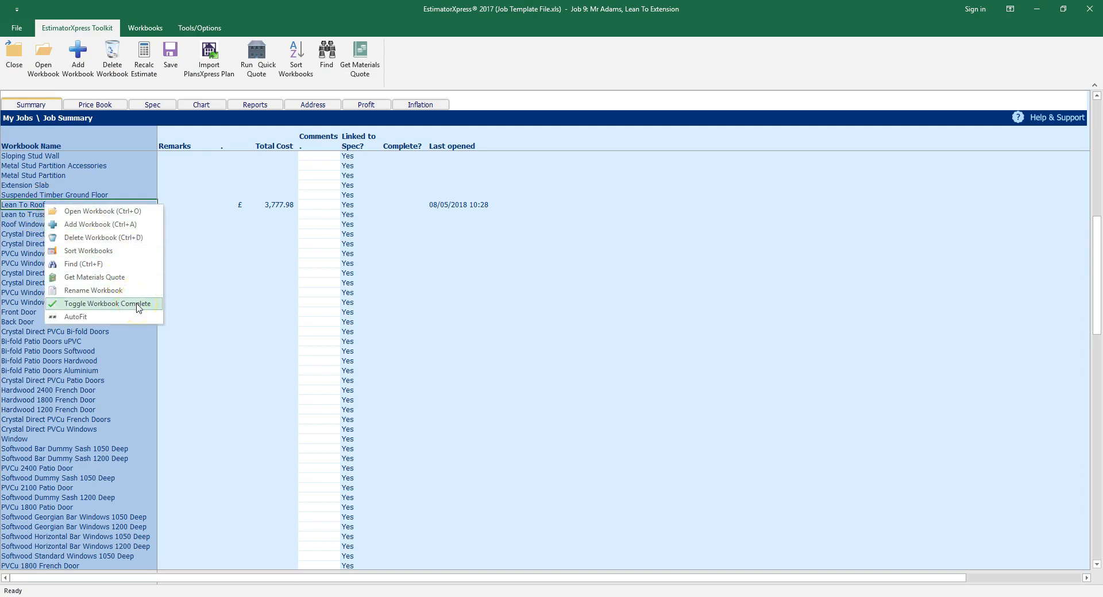
{"action": "left_click", "coordinate": [139, 309]}
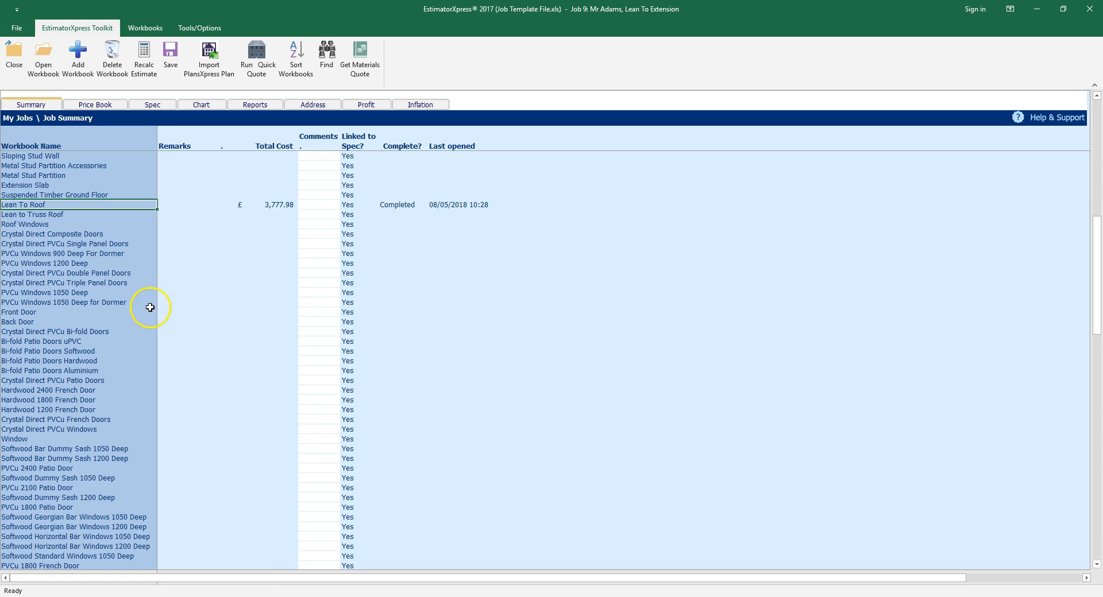
Step: Compare the structural opening workbooks in the job summary and open the Structural Opening workbook
{"action": "scroll", "coordinate": [138, 305], "scroll_direction": "up", "scroll_amount": 9}
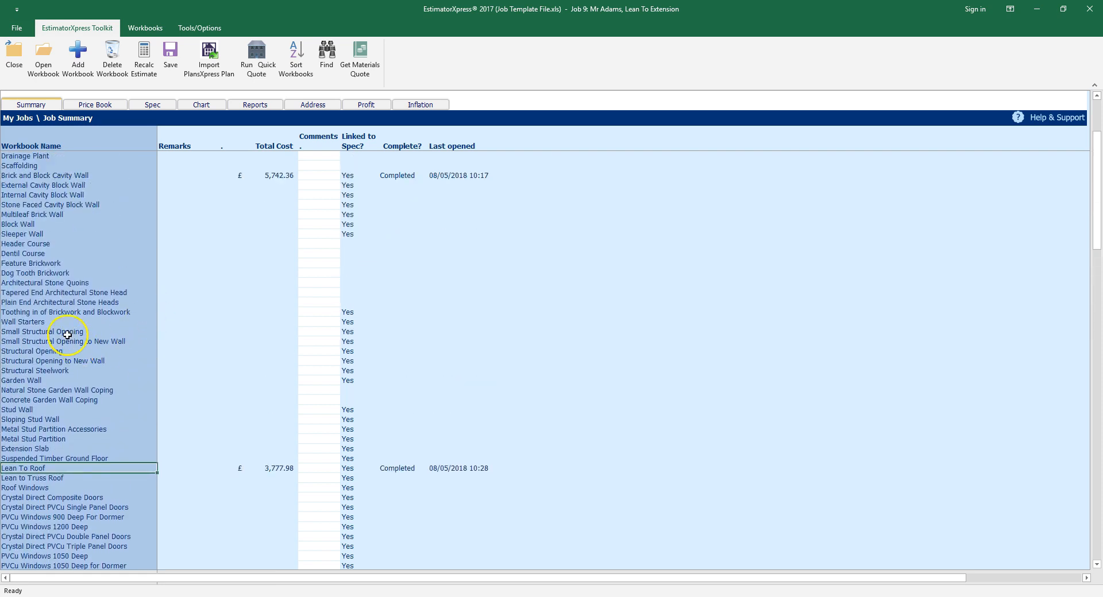
{"action": "left_click_drag", "start_coordinate": [70, 332], "coordinate": [72, 359]}
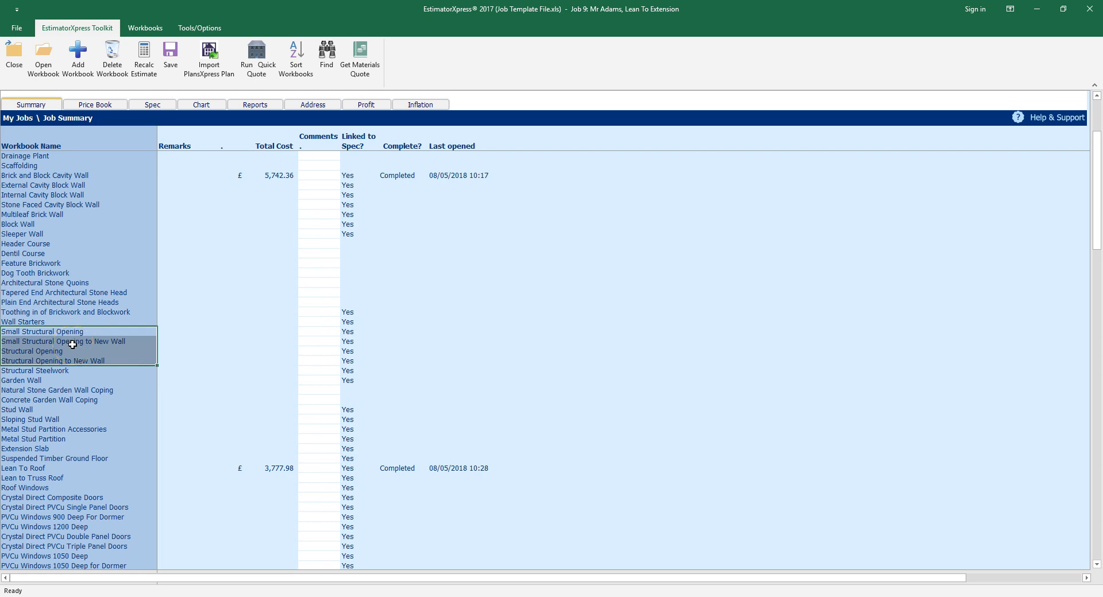
{"action": "left_click_drag", "start_coordinate": [72, 351], "coordinate": [72, 360]}
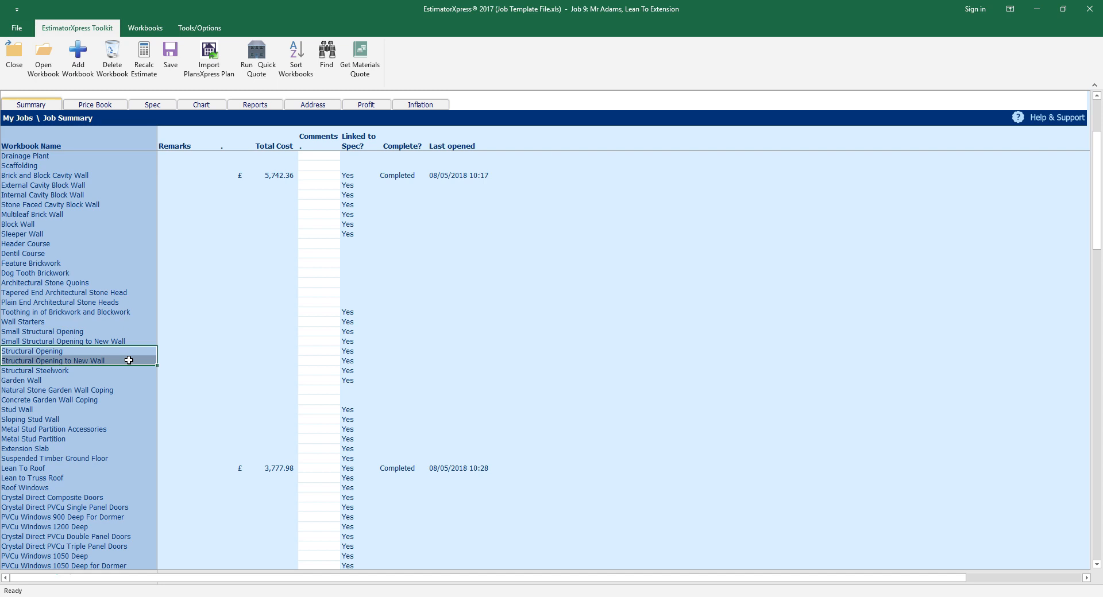
{"action": "left_click", "coordinate": [128, 341]}
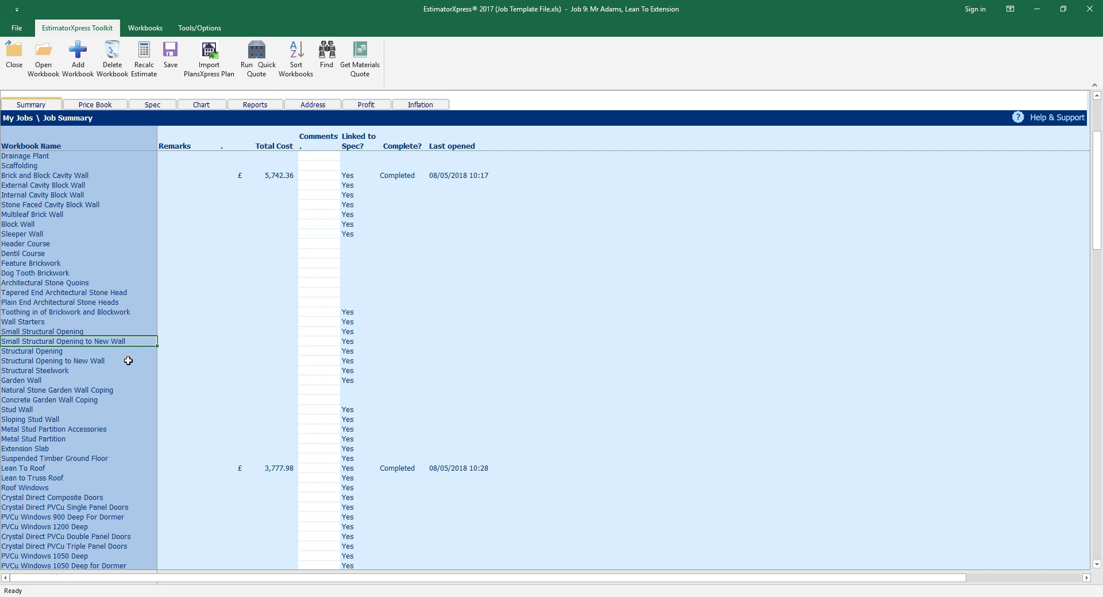
{"action": "left_click", "coordinate": [128, 360]}
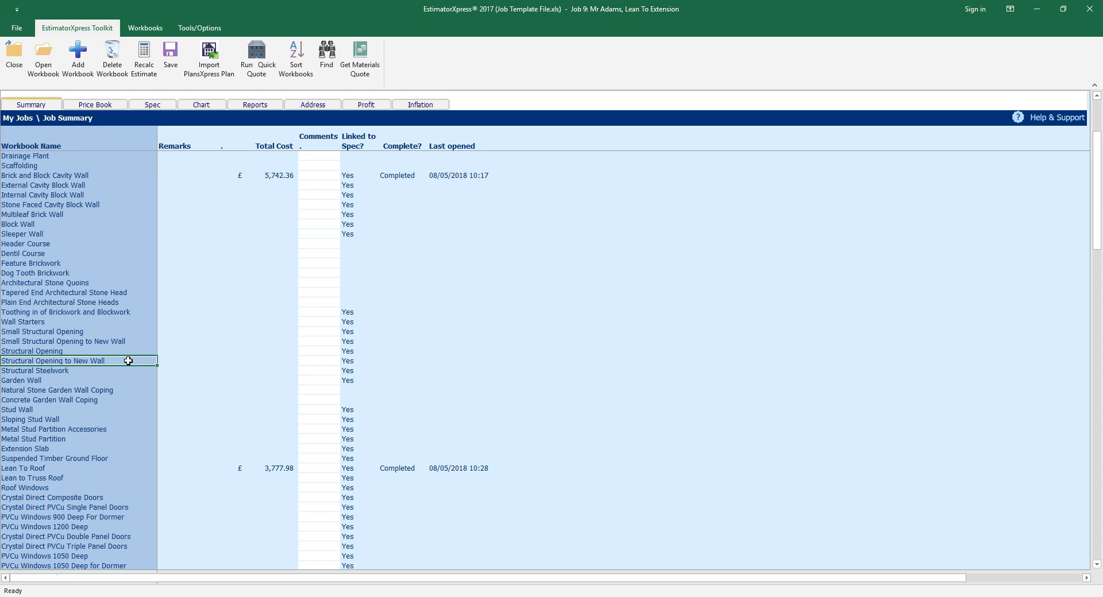
{"action": "left_click", "coordinate": [77, 333]}
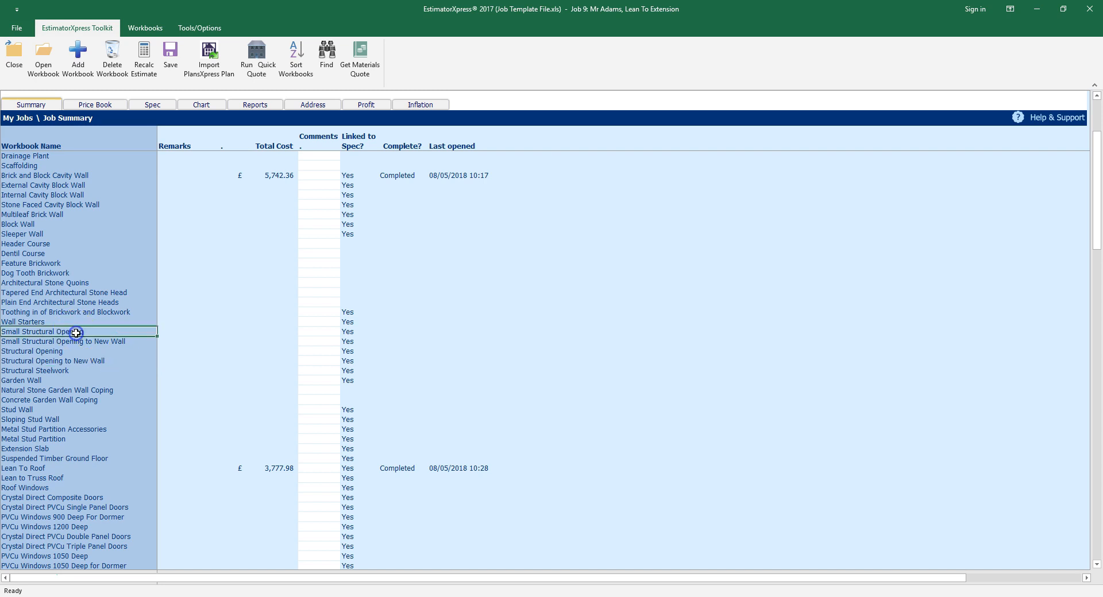
{"action": "left_click", "coordinate": [75, 350]}
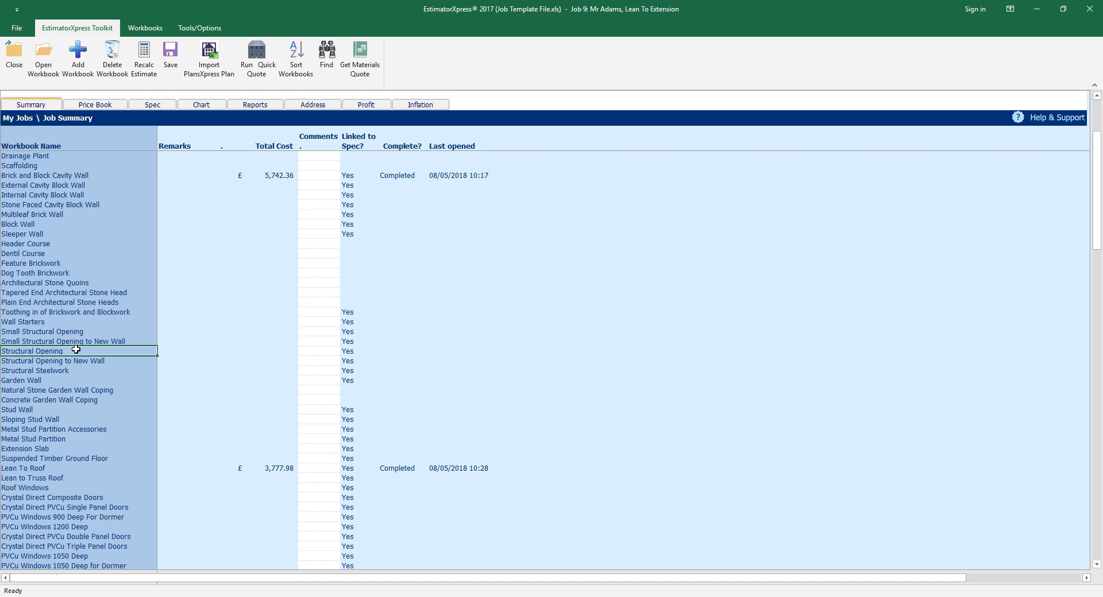
{"action": "left_click", "coordinate": [44, 66]}
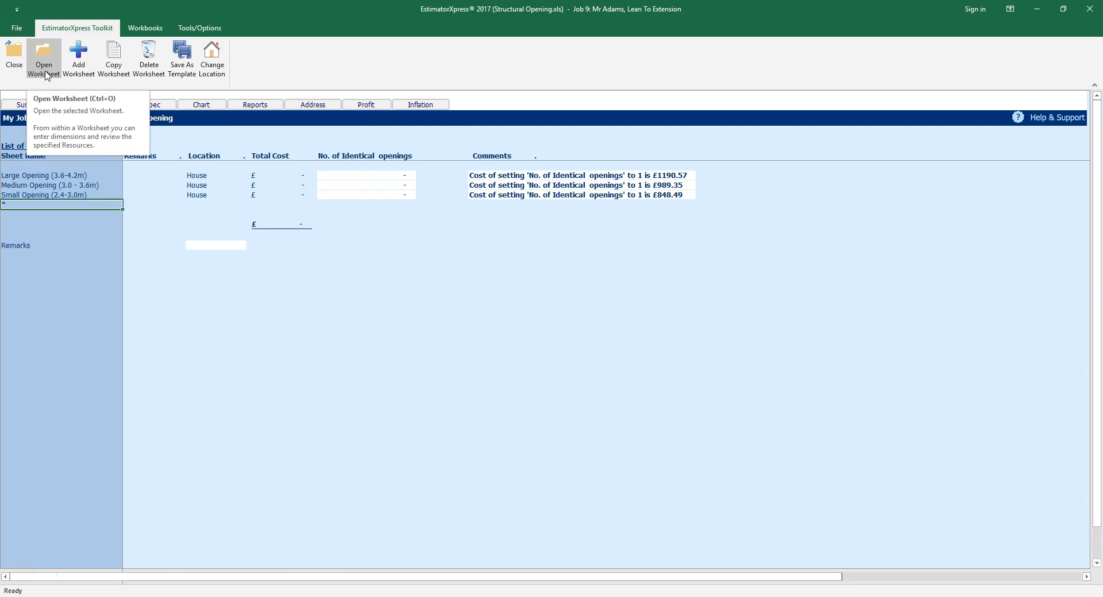
Step: Set the number of identical openings to 1 for the Medium Opening (3.0 - 3.6m) worksheet
{"action": "left_click", "coordinate": [74, 175]}
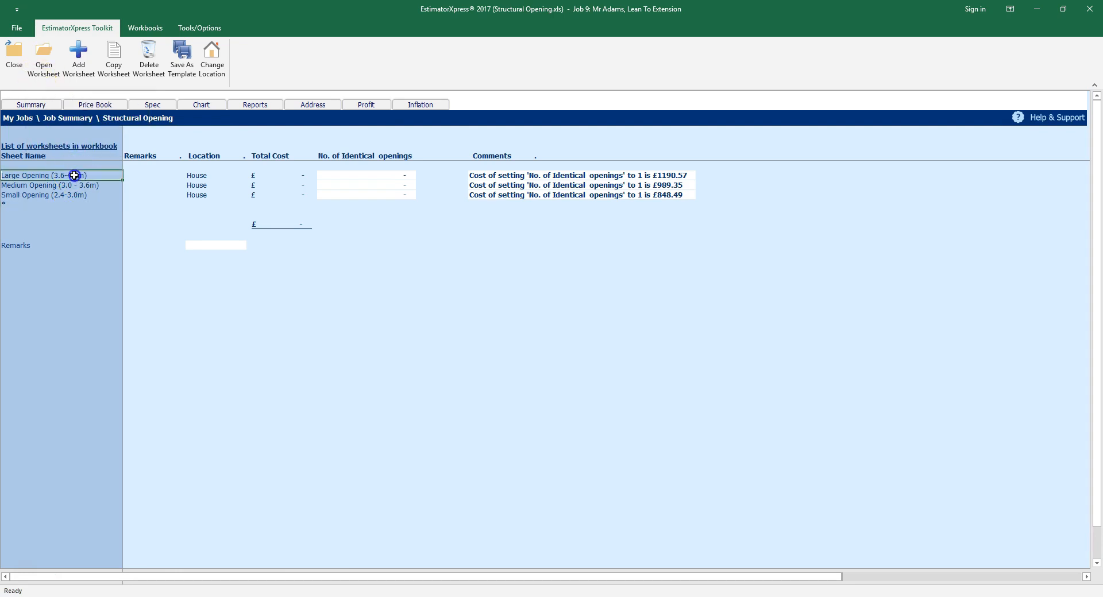
{"action": "left_click", "coordinate": [92, 185]}
{"action": "left_click", "coordinate": [97, 195]}
{"action": "left_click", "coordinate": [103, 188]}
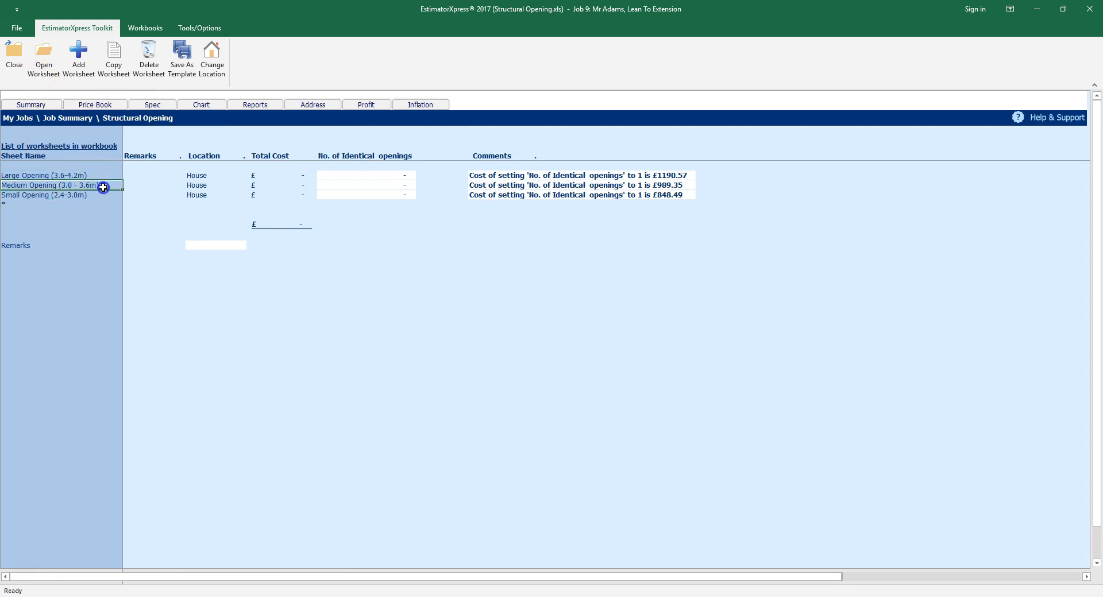
{"action": "left_click", "coordinate": [108, 175]}
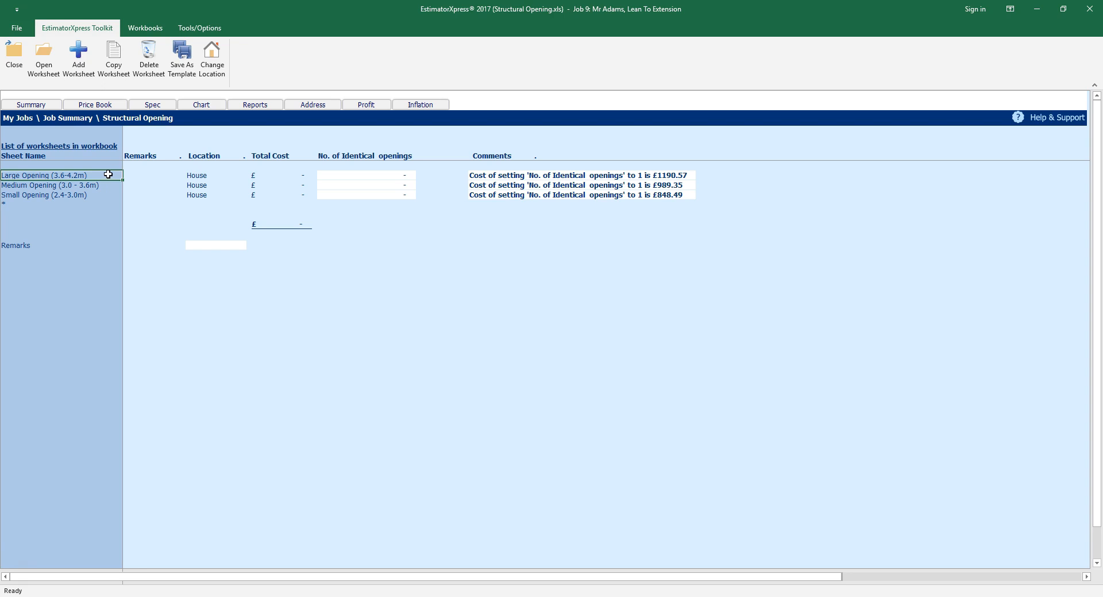
{"action": "left_click", "coordinate": [340, 185]}
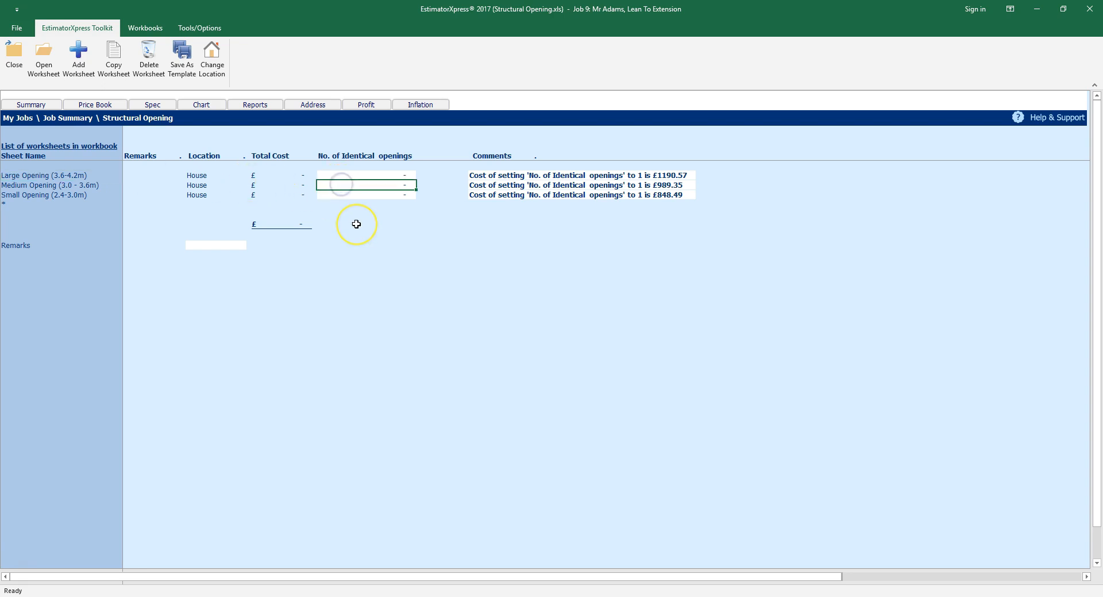
{"action": "type", "text": "1"}
{"action": "left_click", "coordinate": [363, 242]}
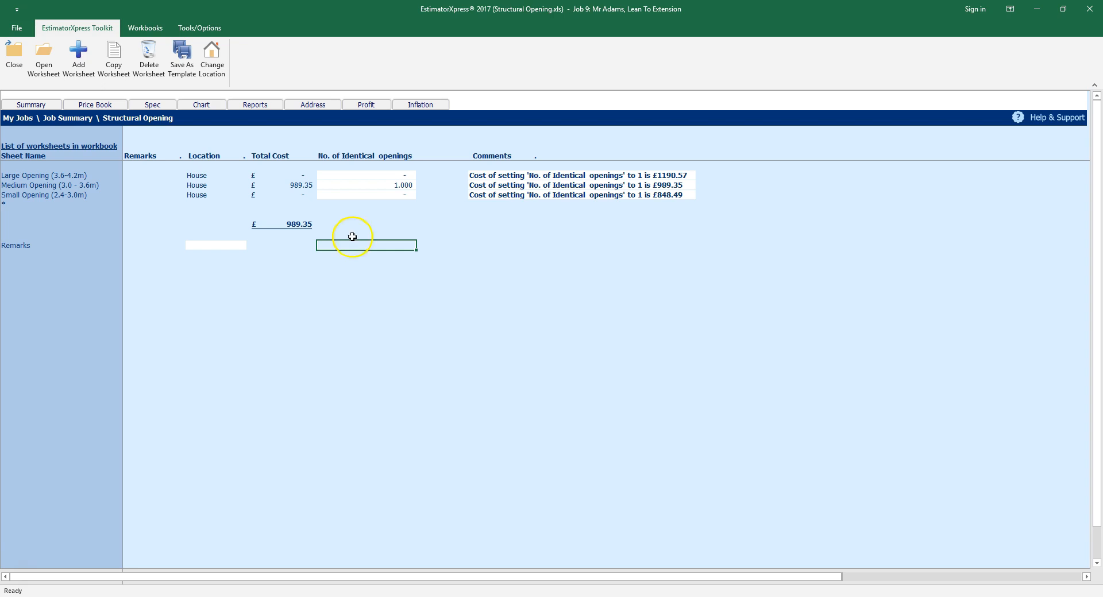
Step: Open the Medium Opening (3.0 - 3.6m) worksheet and start the dimensions wizard for its standard opening with tech tips shown
{"action": "left_click", "coordinate": [52, 187]}
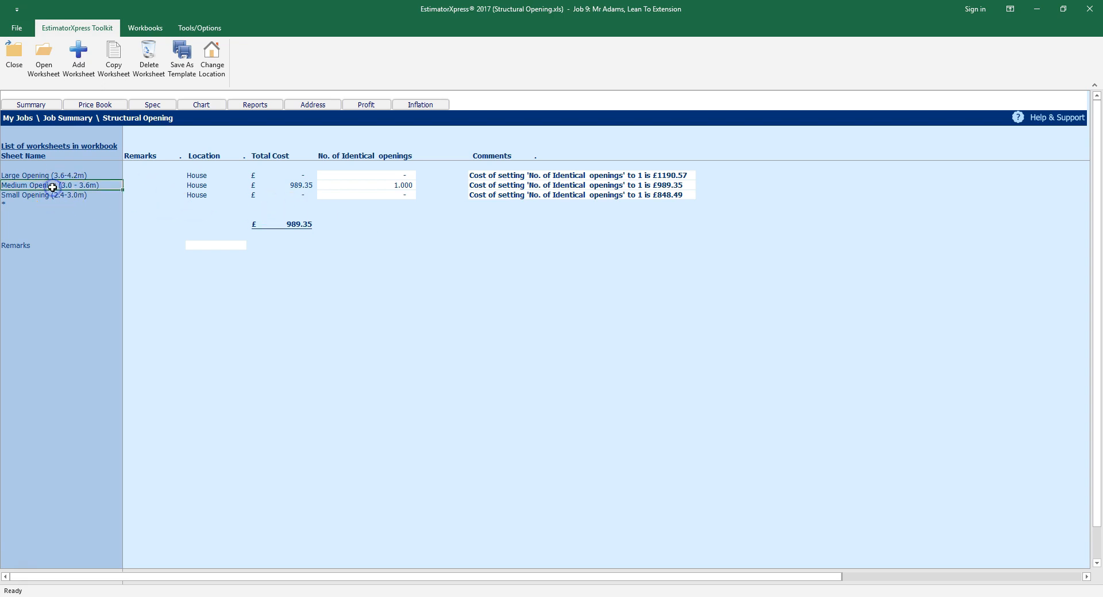
{"action": "left_click", "coordinate": [49, 74]}
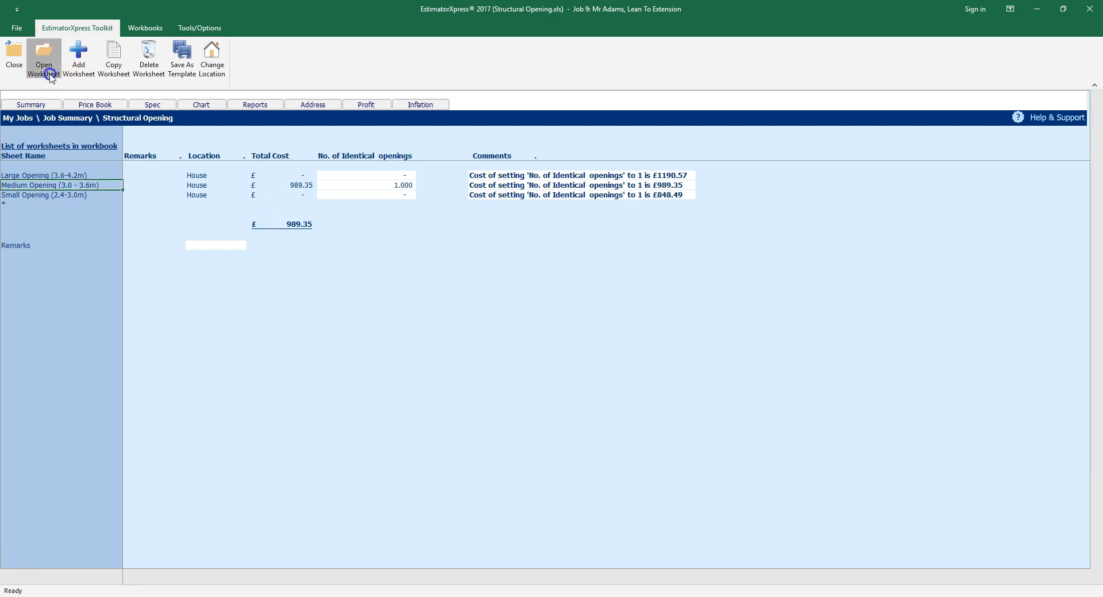
{"action": "left_click", "coordinate": [50, 74]}
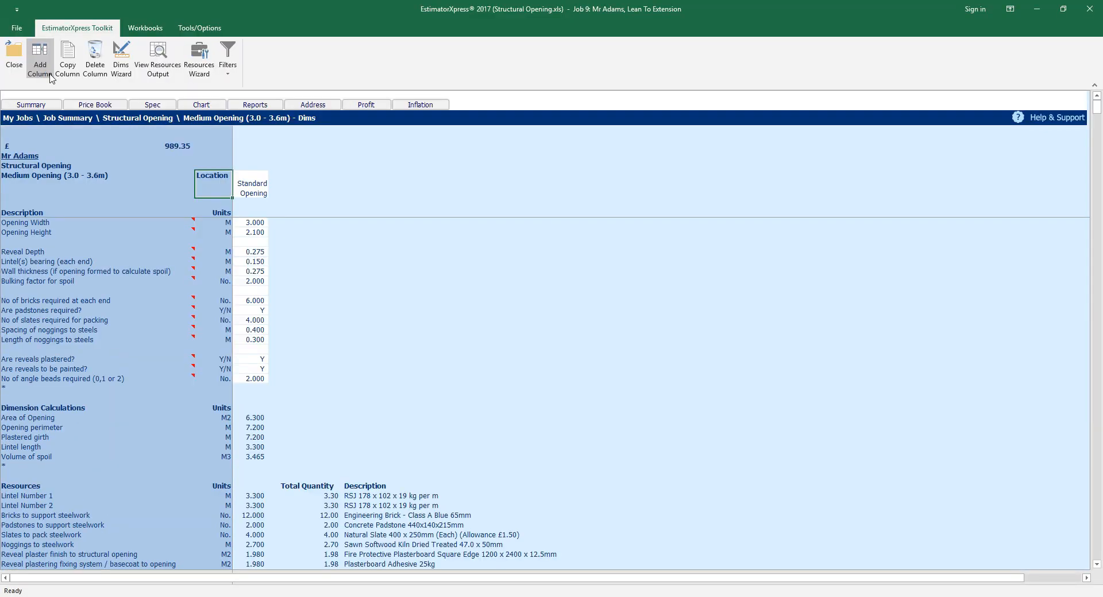
{"action": "left_click", "coordinate": [259, 184]}
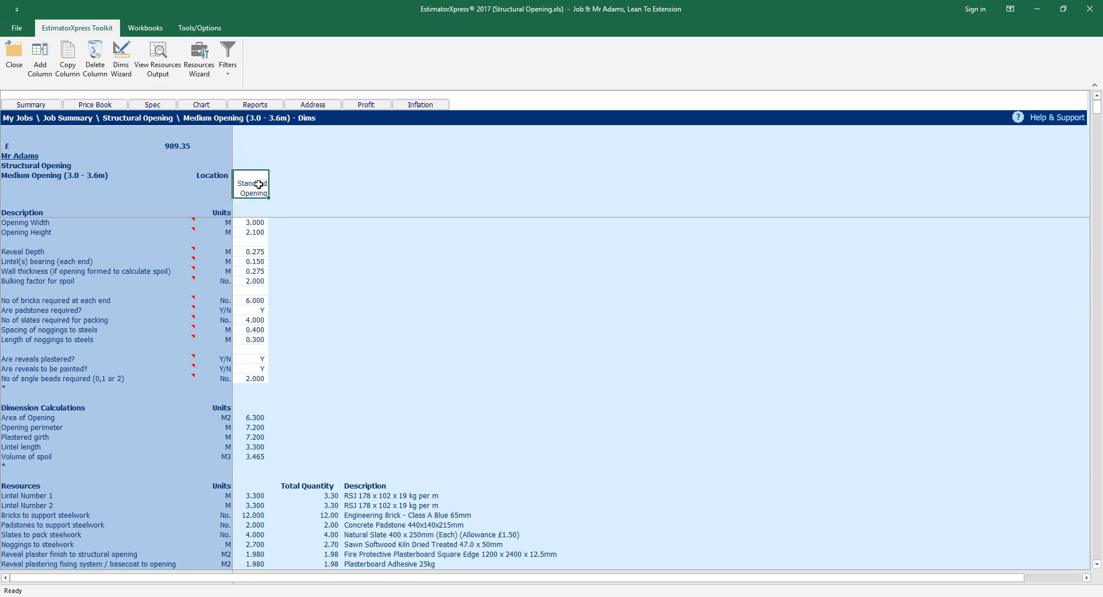
{"action": "left_click", "coordinate": [122, 71]}
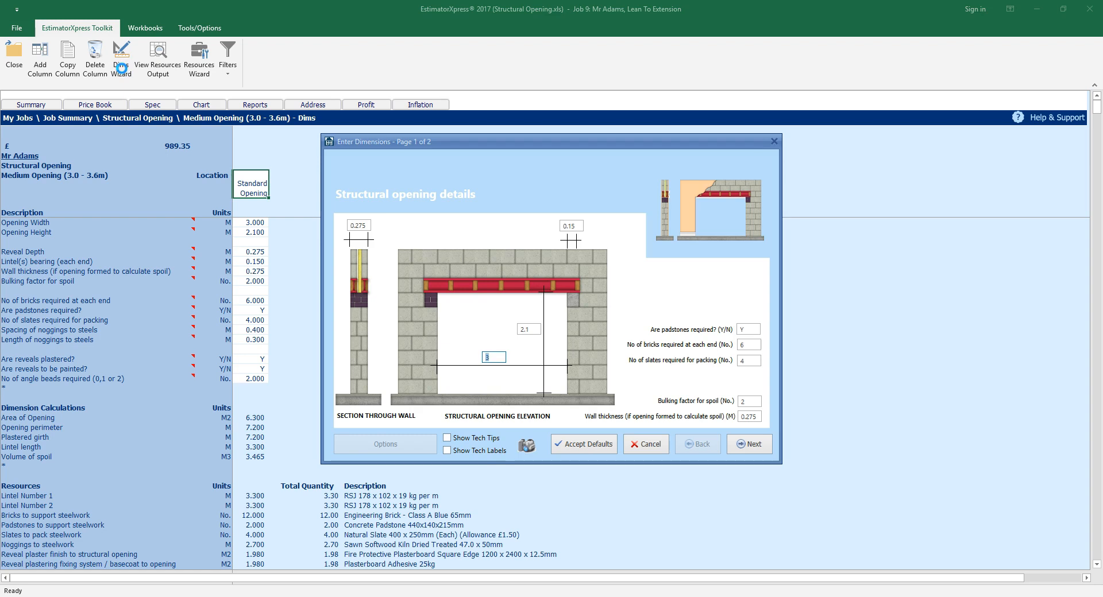
{"action": "left_click", "coordinate": [364, 224]}
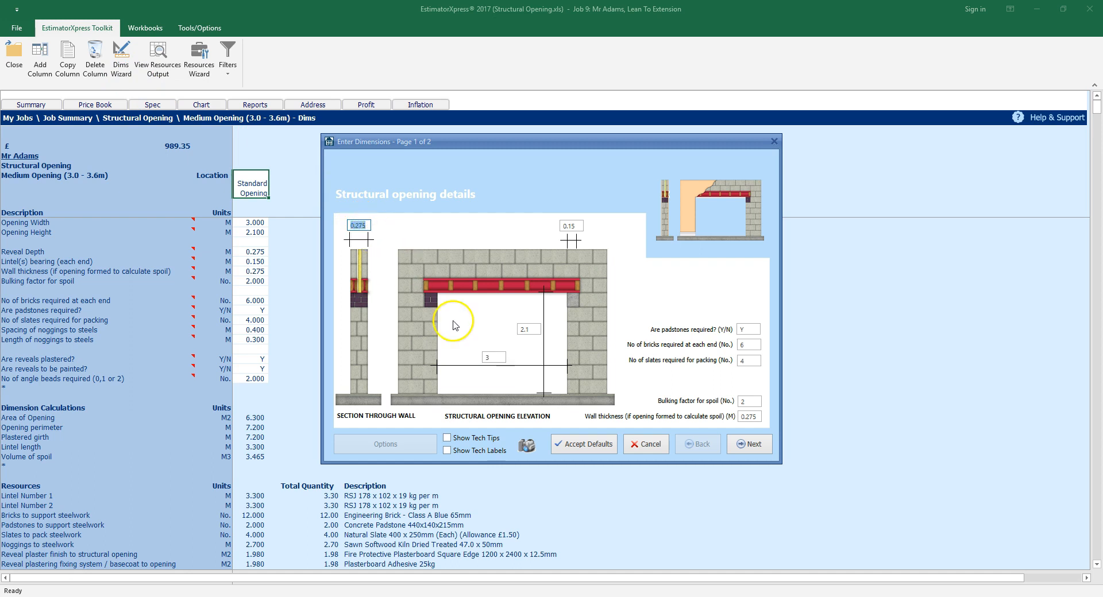
{"action": "left_click", "coordinate": [492, 440]}
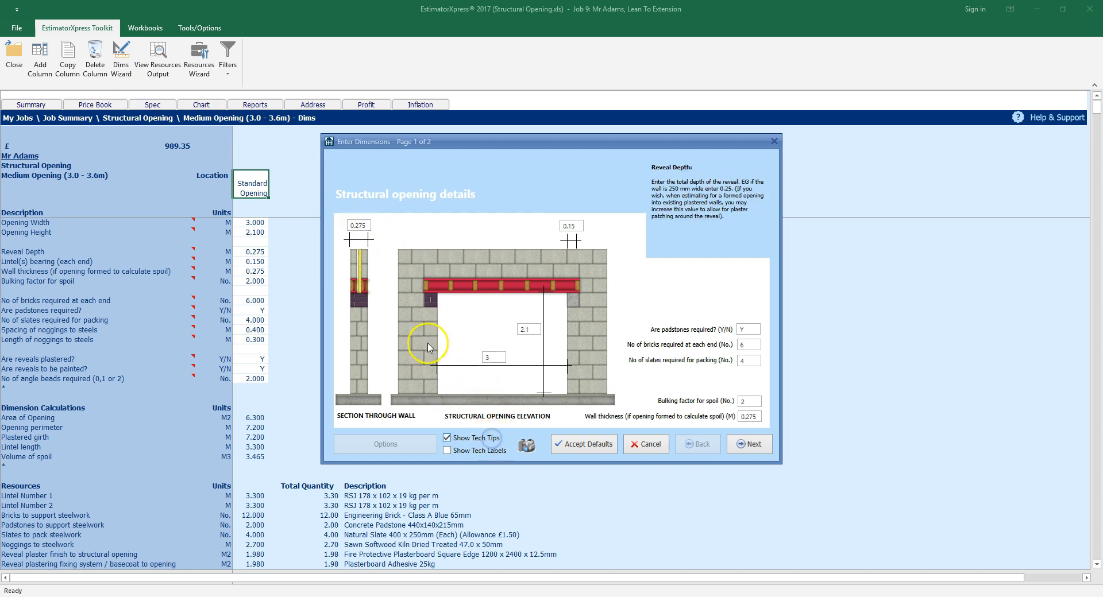
Step: Set the structural opening's reveal depth to 0.3 m and the wall thickness for calculating spoil to 0.3 m
{"action": "left_click", "coordinate": [358, 225]}
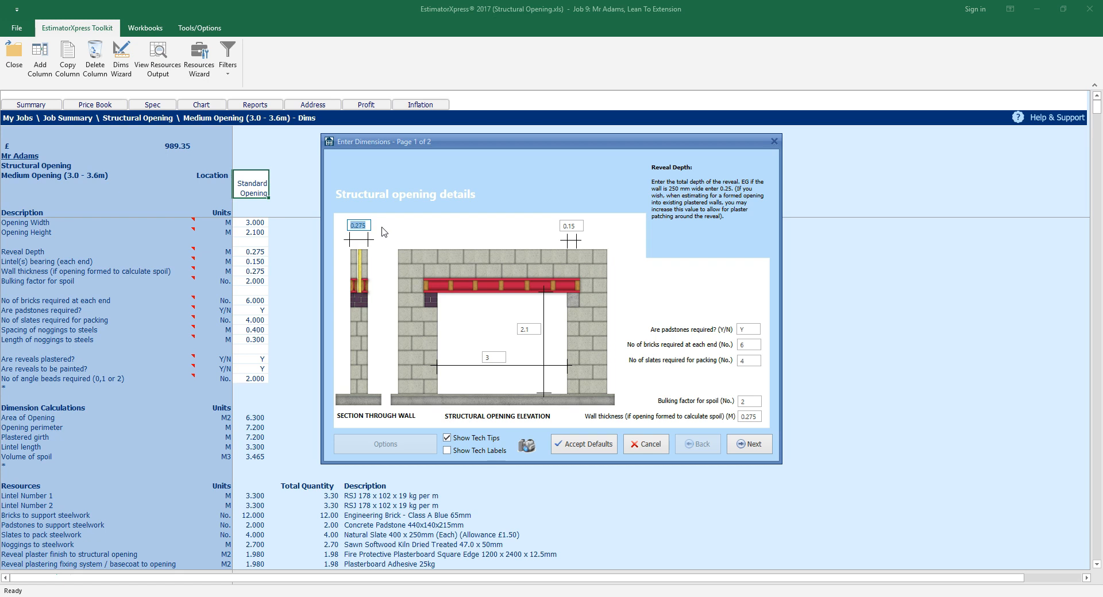
{"action": "type", "text": "0.3"}
{"action": "left_click", "coordinate": [580, 227]}
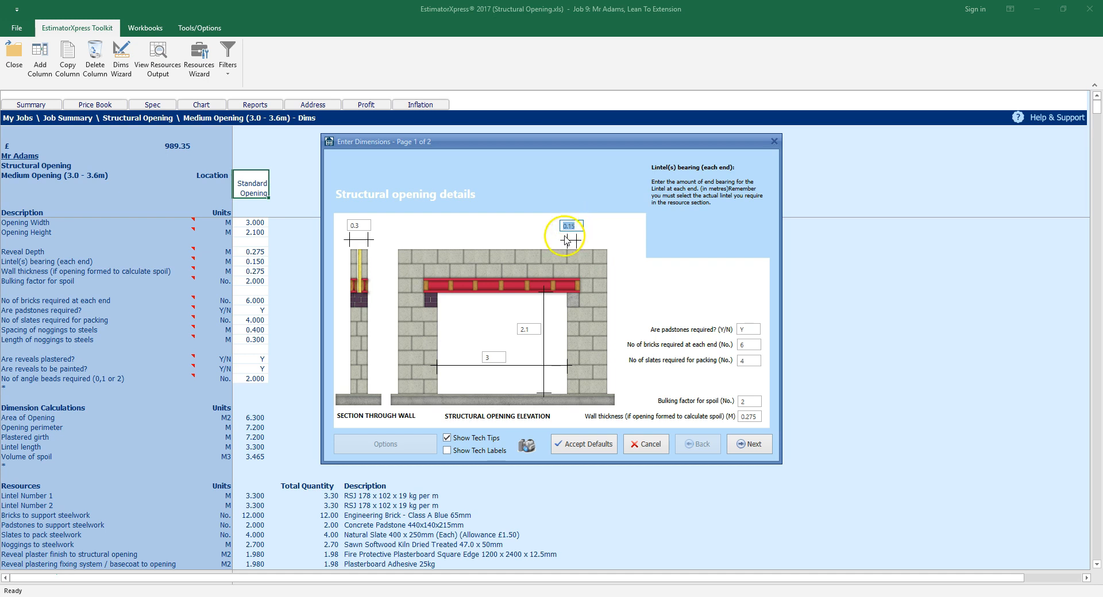
{"action": "left_click", "coordinate": [526, 330]}
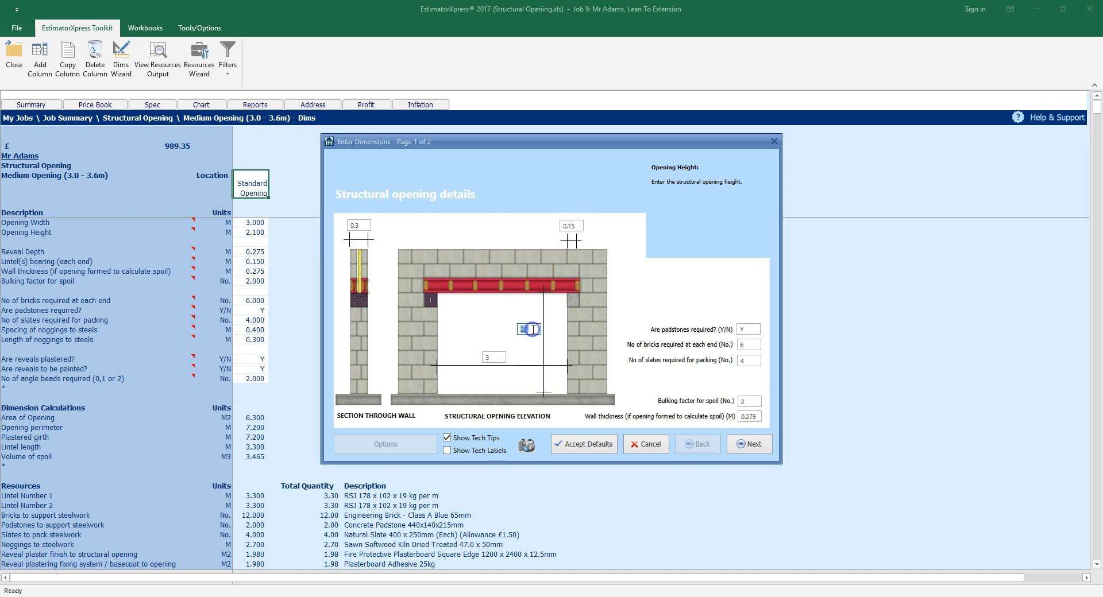
{"action": "left_click", "coordinate": [498, 357]}
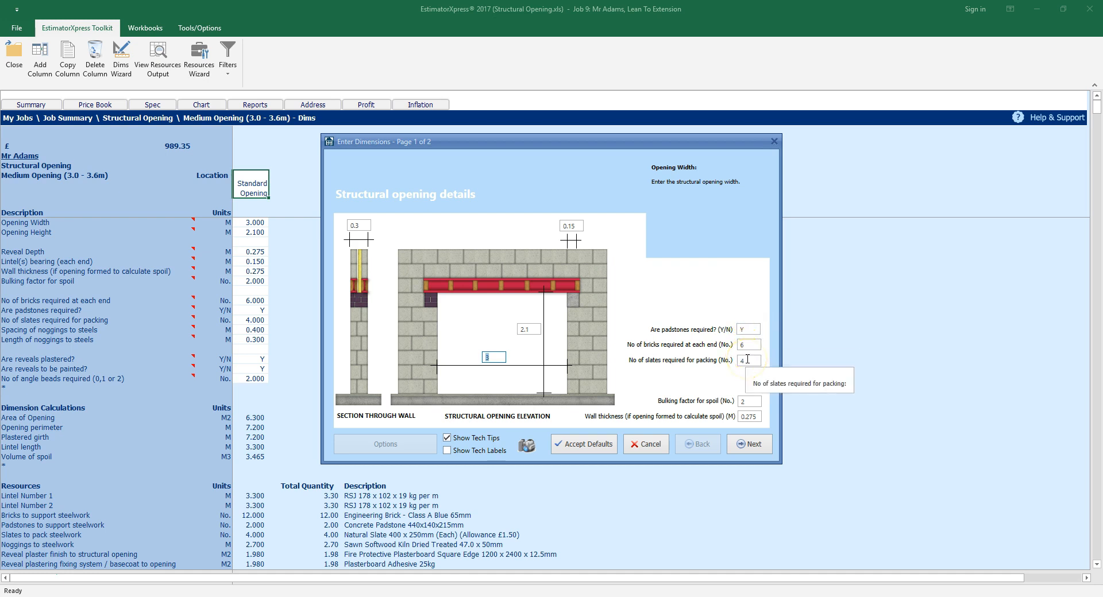
{"action": "left_click", "coordinate": [753, 401]}
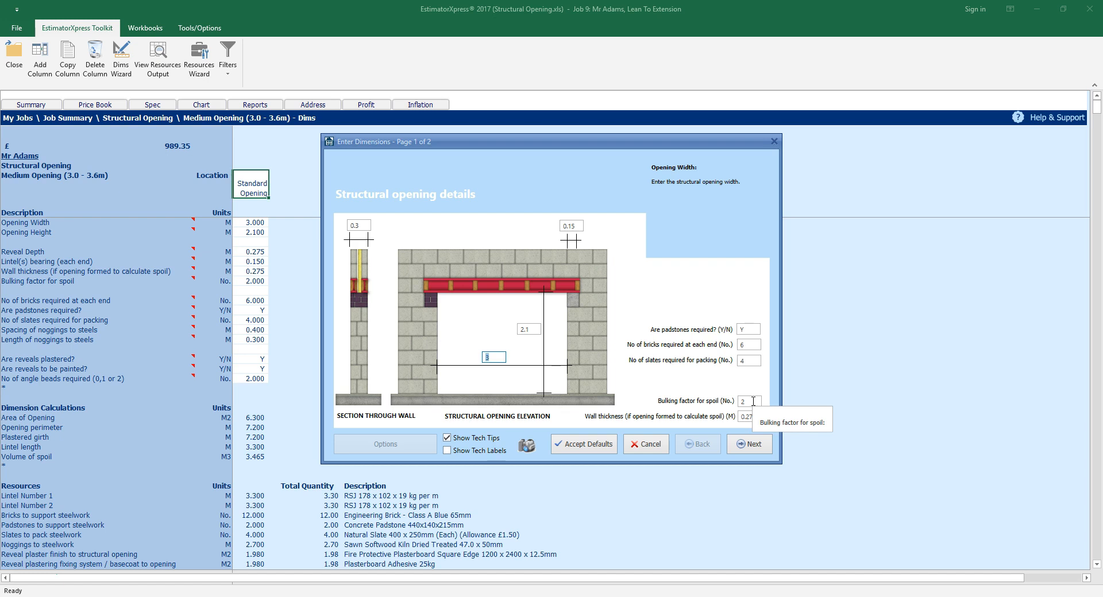
{"action": "left_click", "coordinate": [748, 417]}
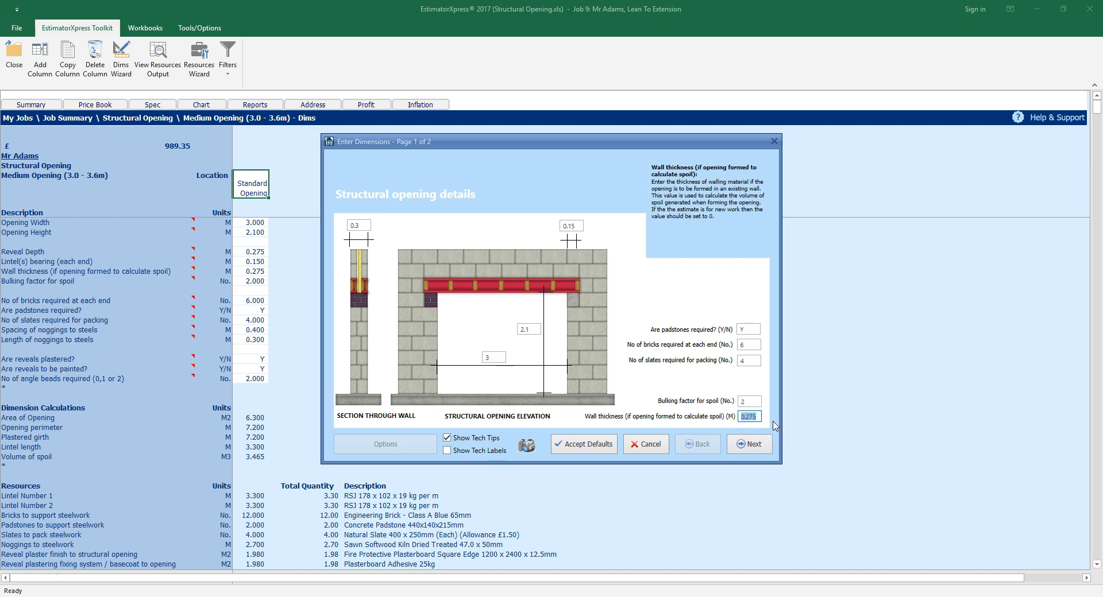
{"action": "type", "text": "0.3"}
Step: Continue to the plastering details, check the reveal plastering, angle bead and painting settings, and finish the opening's dimensions
{"action": "left_click", "coordinate": [752, 446]}
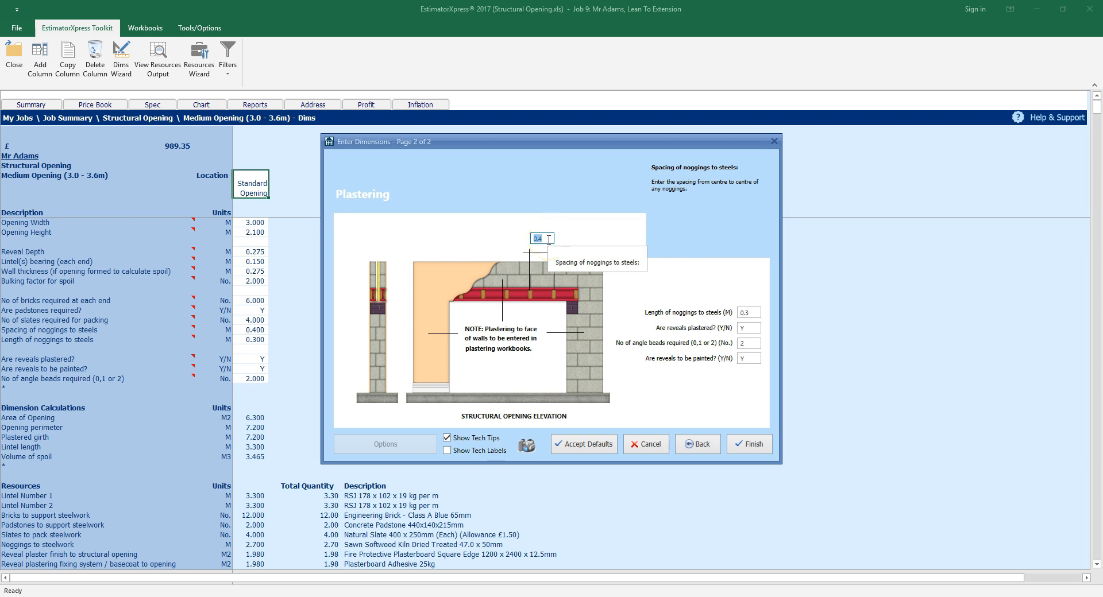
{"action": "left_click", "coordinate": [751, 327]}
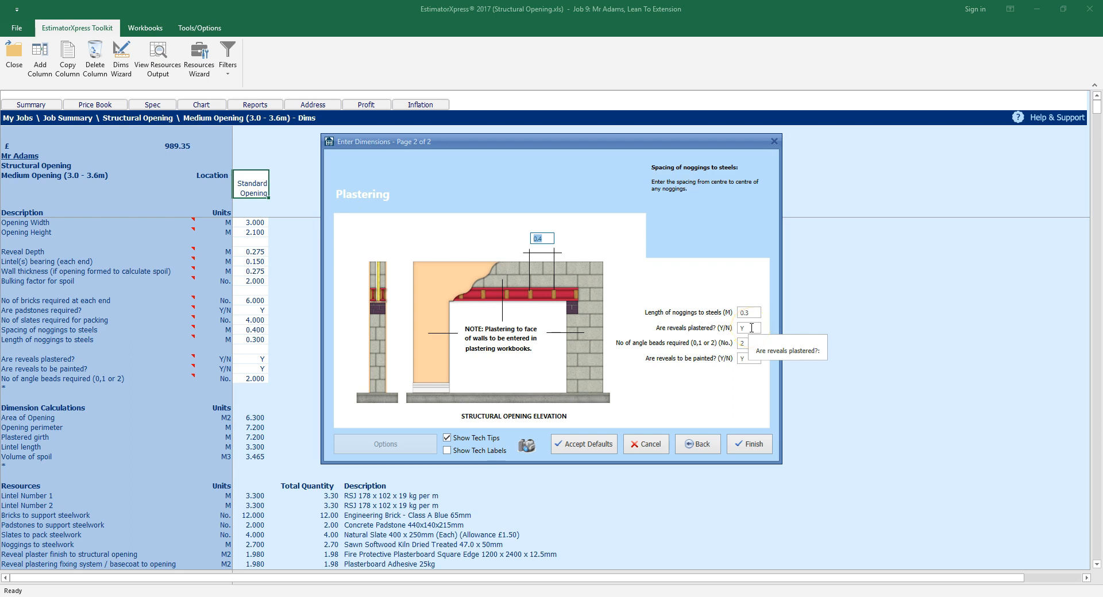
{"action": "left_click", "coordinate": [751, 343]}
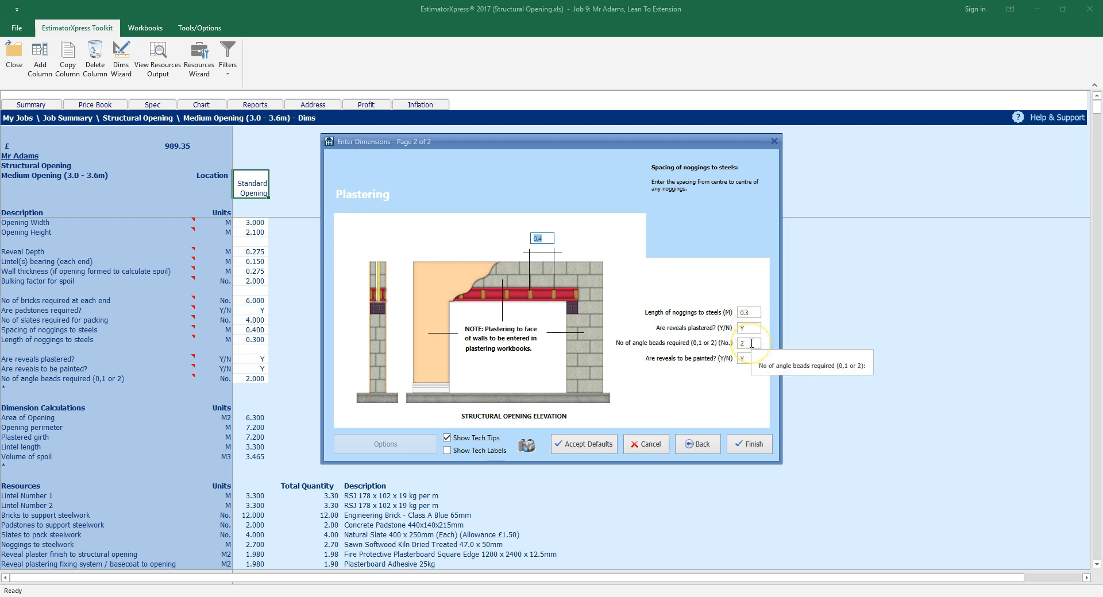
{"action": "left_click", "coordinate": [748, 359]}
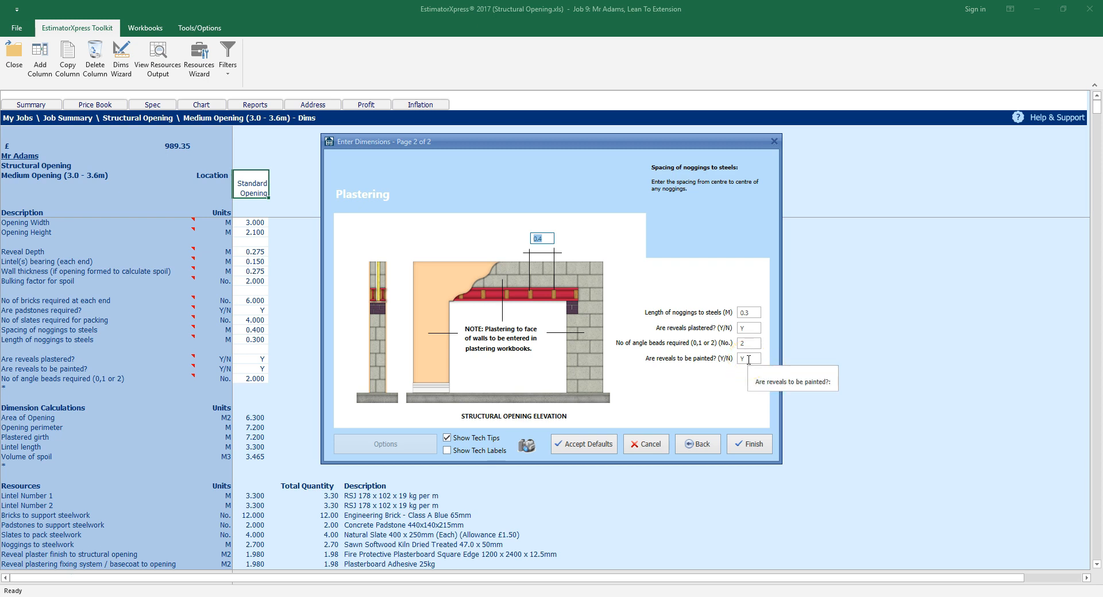
{"action": "left_click", "coordinate": [750, 445]}
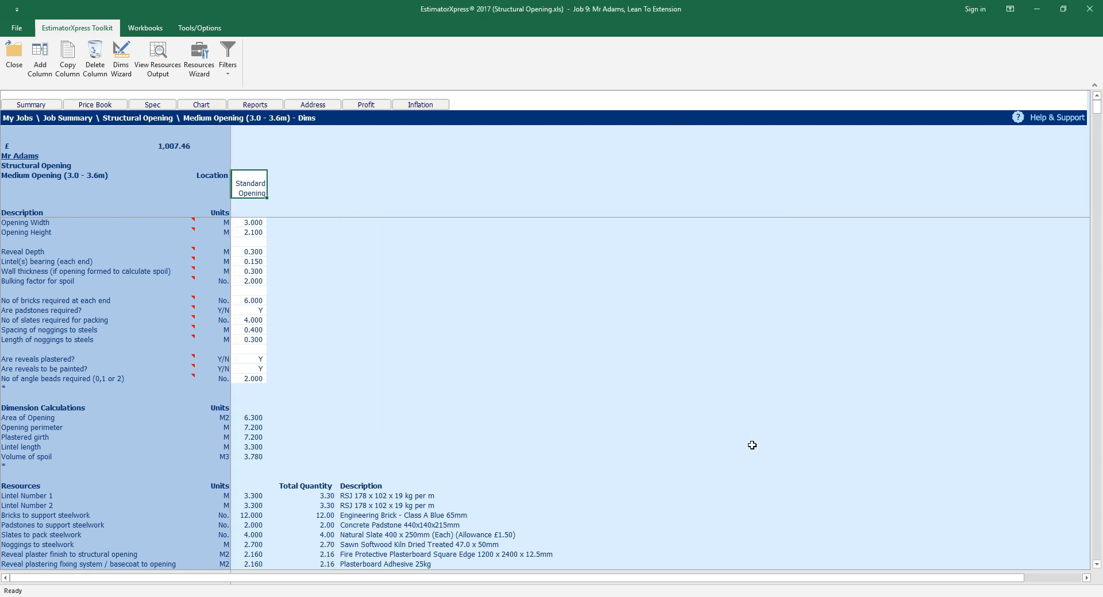
Step: Open the medium opening's resources and set the Bricklayer and Bricklayers Labourer quantities for forming the opening to 16 each
{"action": "left_click", "coordinate": [153, 69]}
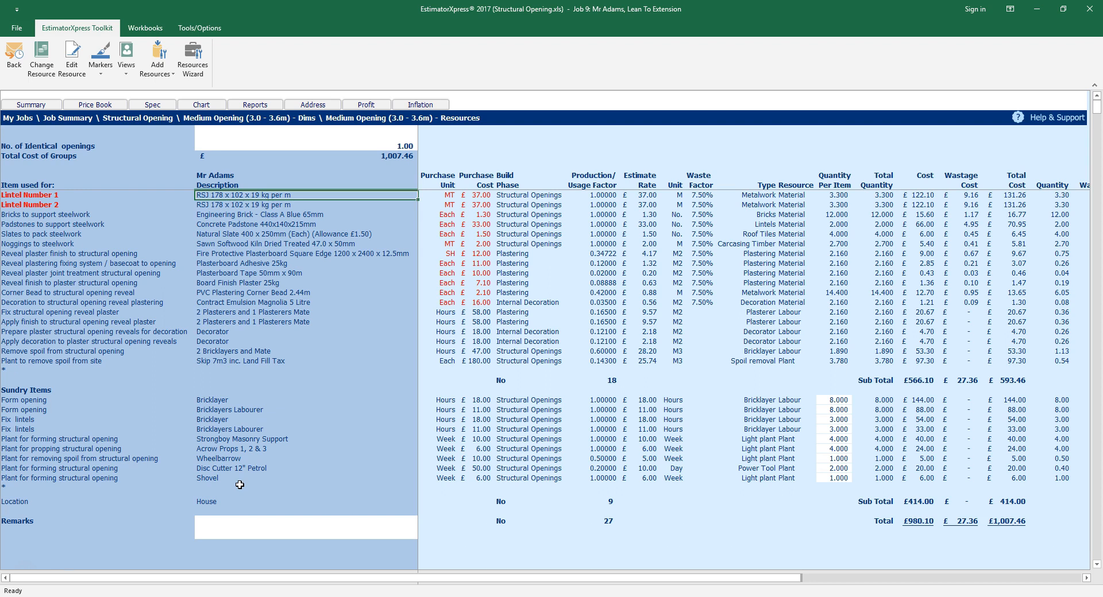
{"action": "left_click_drag", "start_coordinate": [839, 401], "coordinate": [844, 407]}
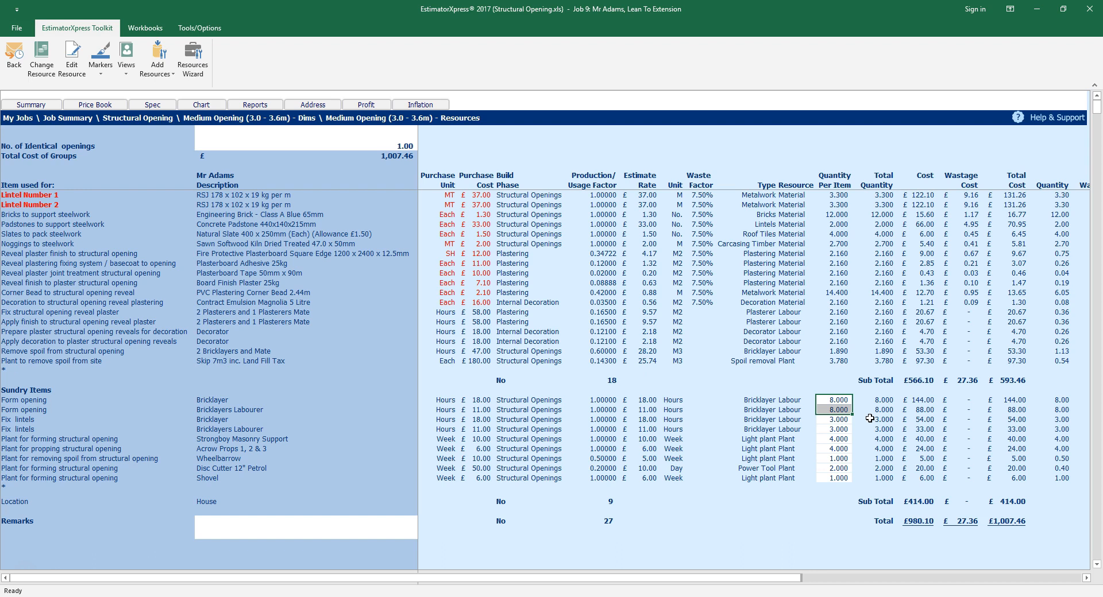
{"action": "left_click", "coordinate": [856, 424]}
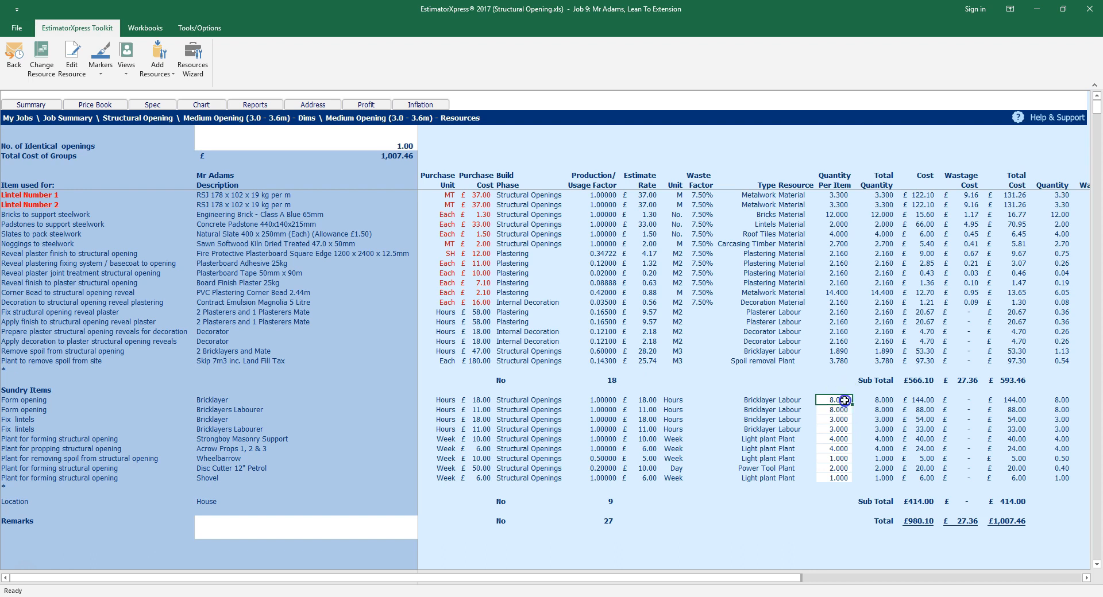
{"action": "type", "text": "16"}
{"action": "key", "text": "Return"}
{"action": "type", "text": "16"}
{"action": "key", "text": "Return"}
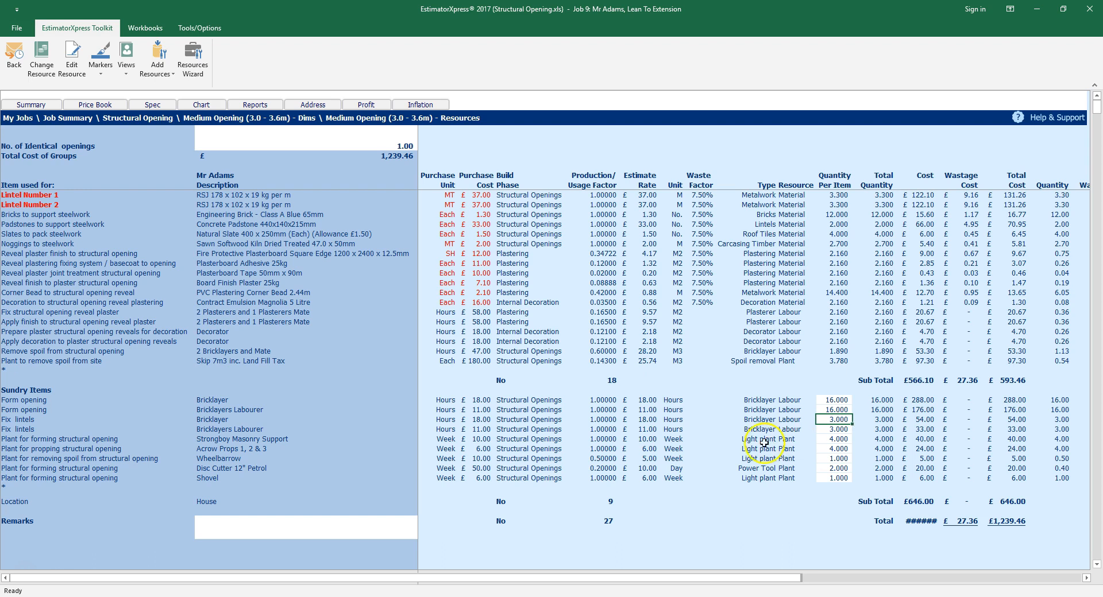
Step: Turn on highlighting of the selected line and set the Strongboy Masonry Support quantity to 6
{"action": "left_click", "coordinate": [246, 440]}
{"action": "left_click", "coordinate": [840, 441]}
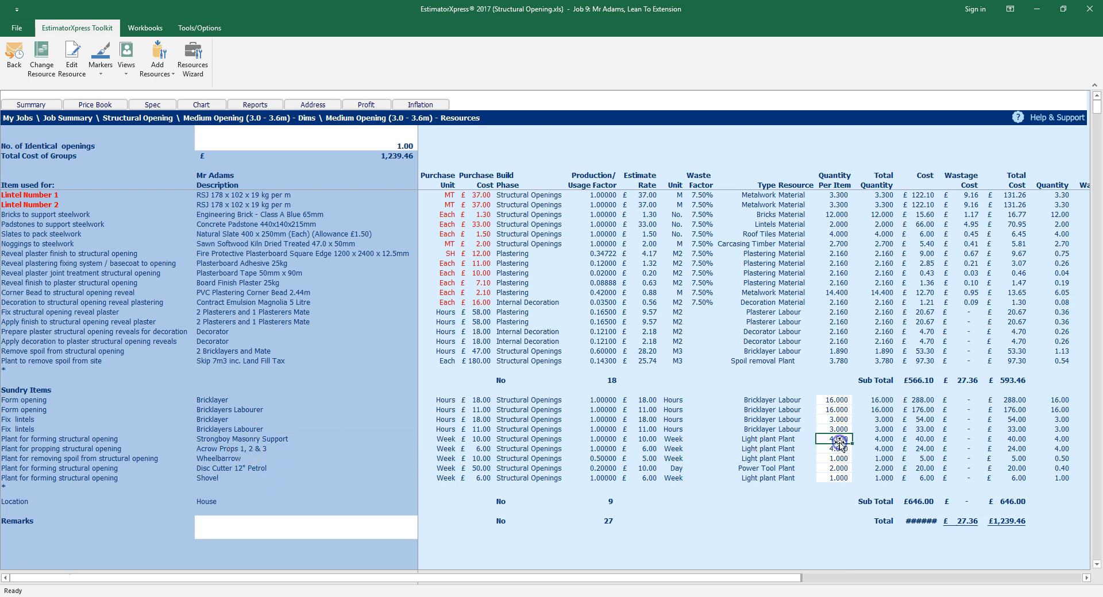
{"action": "left_click", "coordinate": [126, 73]}
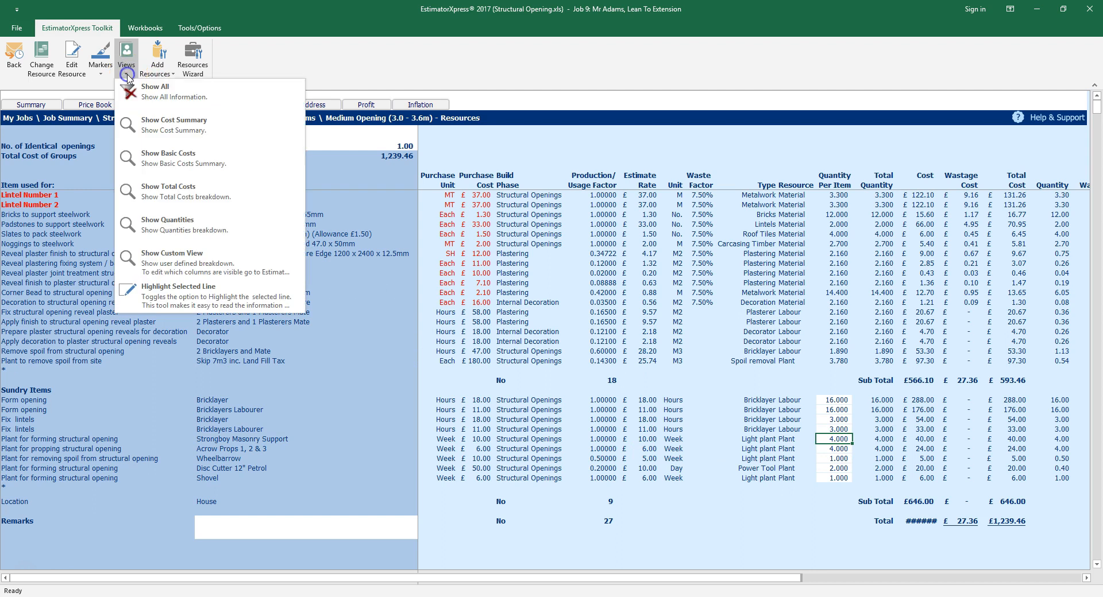
{"action": "left_click", "coordinate": [212, 300]}
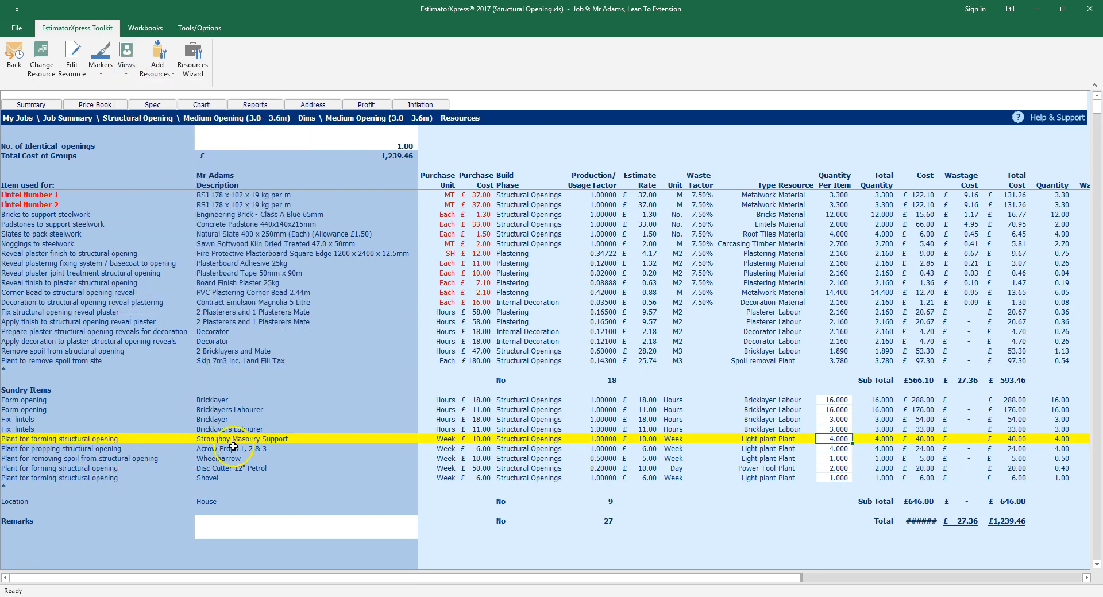
{"action": "left_click", "coordinate": [835, 440]}
{"action": "type", "text": "6"}
{"action": "key", "text": "Return"}
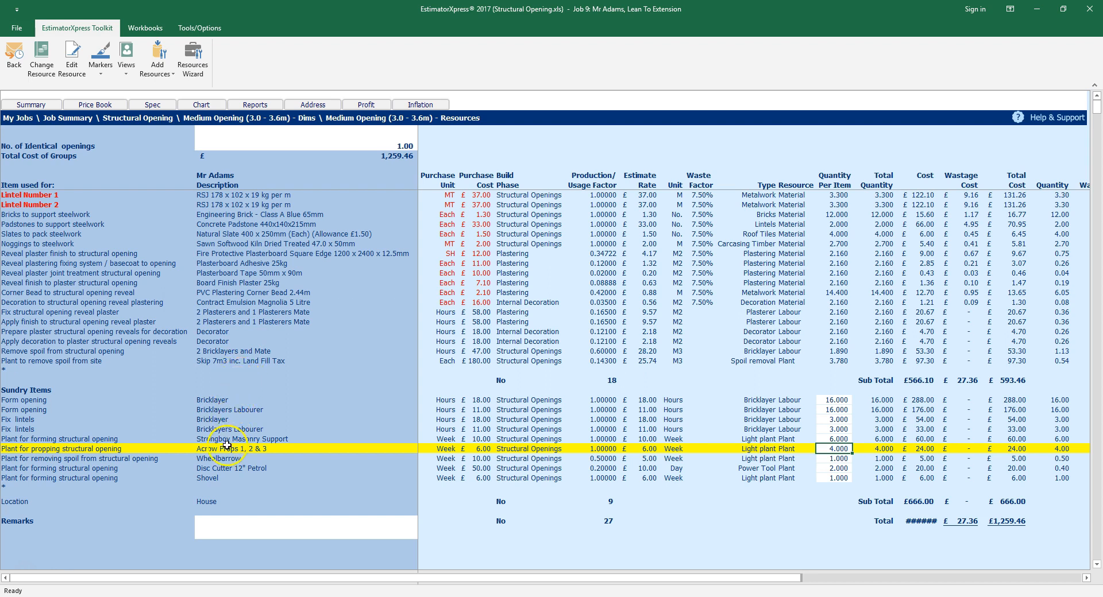
Step: Return to the job summary and open the PVCu Windows 1200 Deep workbook
{"action": "left_click", "coordinate": [833, 400]}
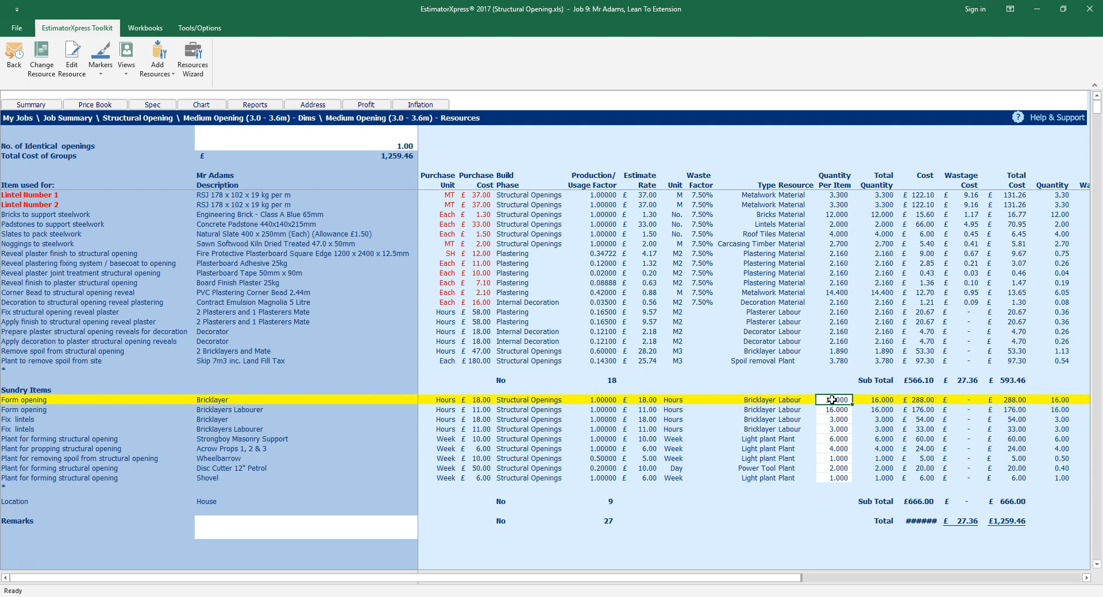
{"action": "left_click", "coordinate": [23, 106]}
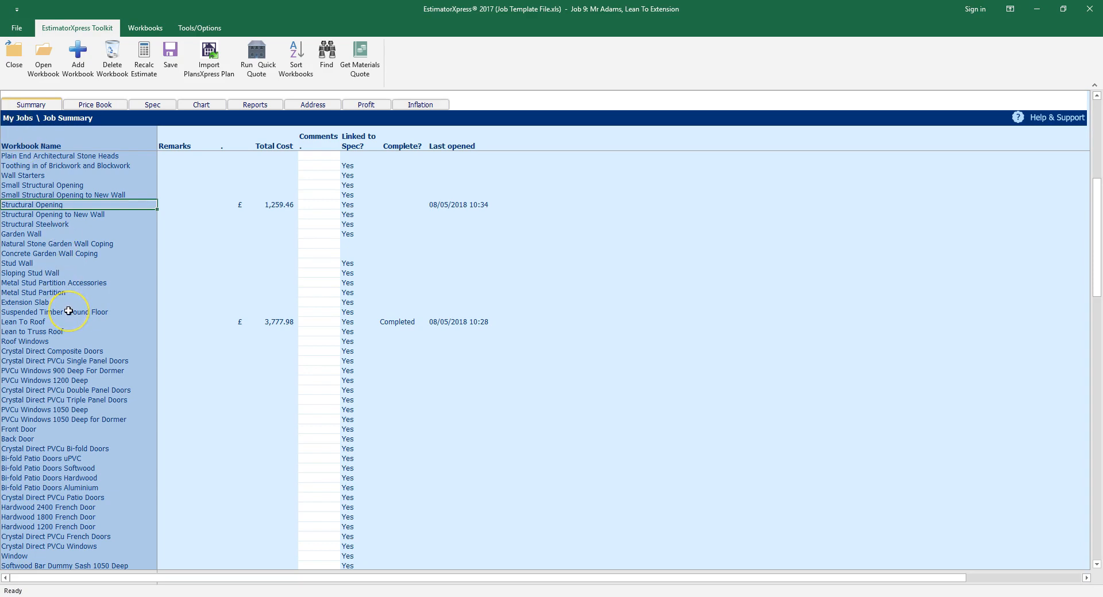
{"action": "left_click", "coordinate": [69, 380]}
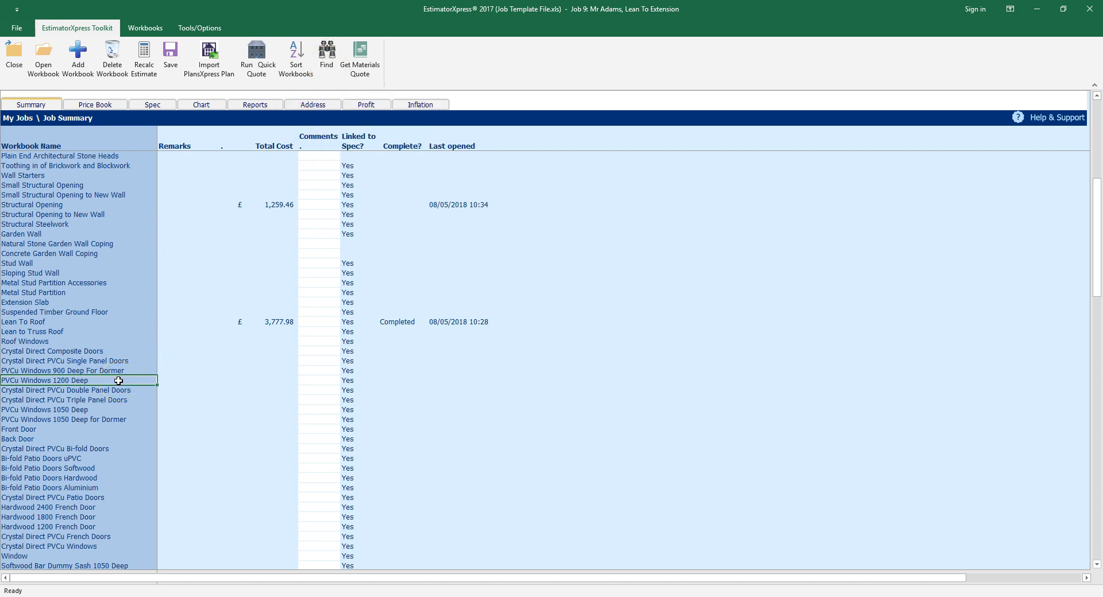
{"action": "left_click", "coordinate": [49, 62]}
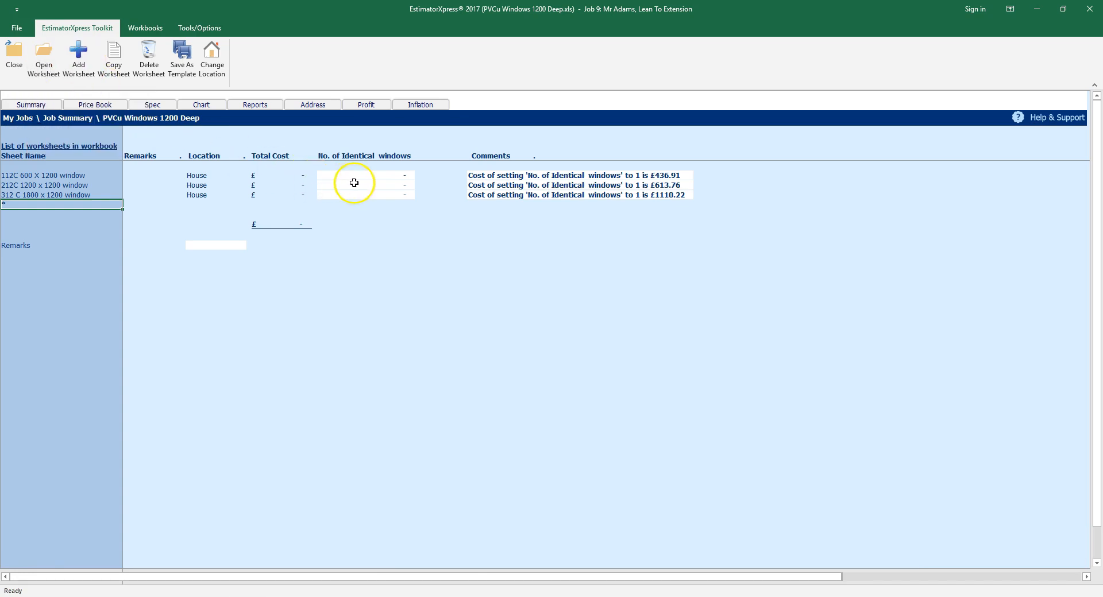
Step: Set the number of identical windows to 2 for 600 x 1200, 6 for 1200 x 1200 and 2 for 1800 x 1200
{"action": "left_click", "coordinate": [386, 176]}
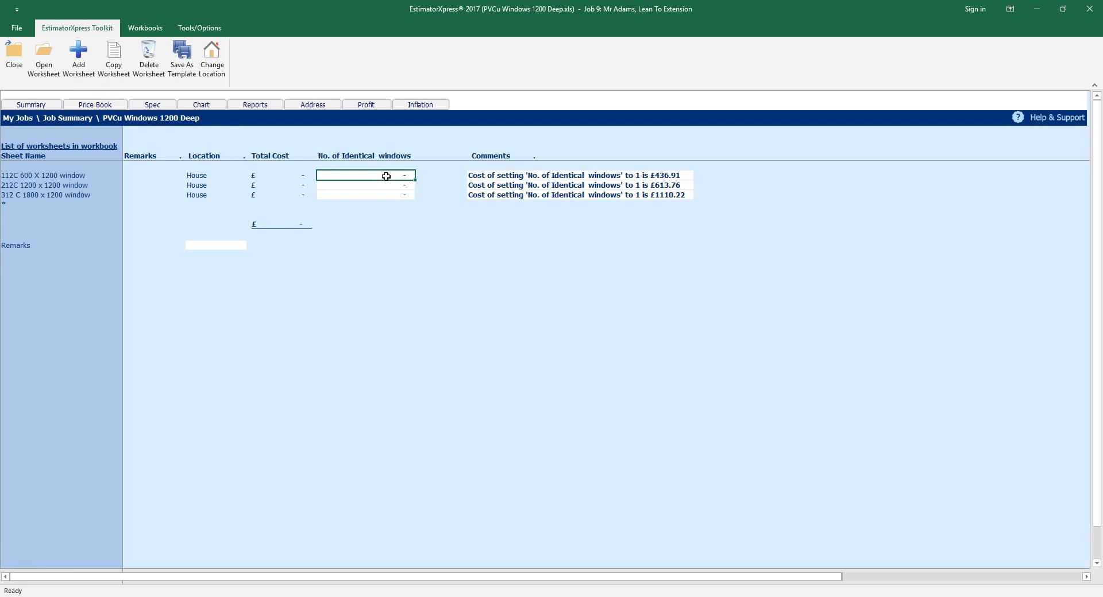
{"action": "type", "text": "2"}
{"action": "key", "text": "Return"}
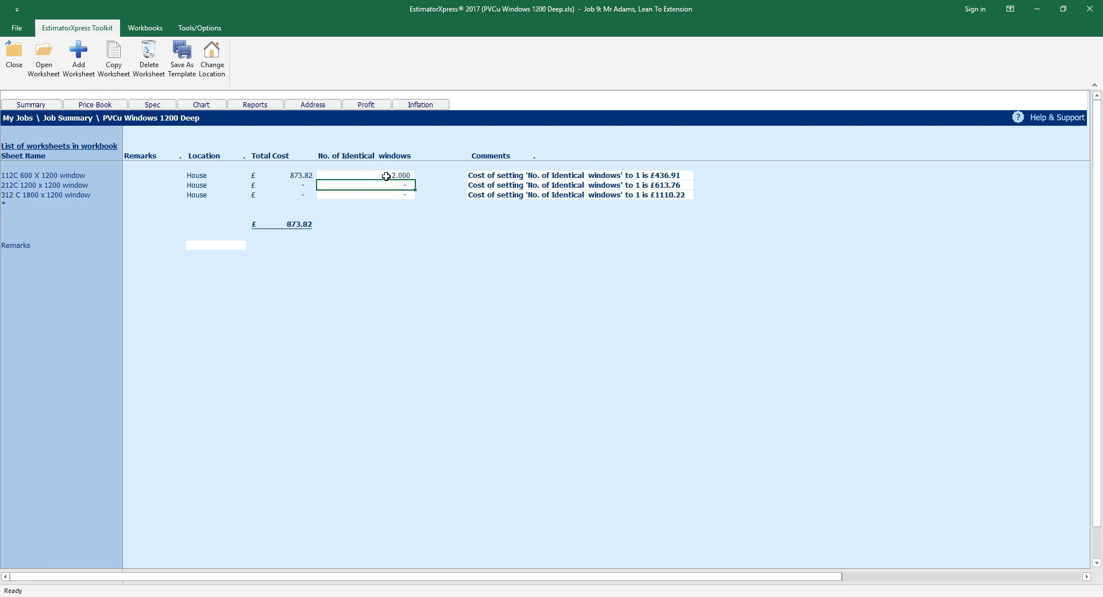
{"action": "type", "text": "6"}
{"action": "key", "text": "Return"}
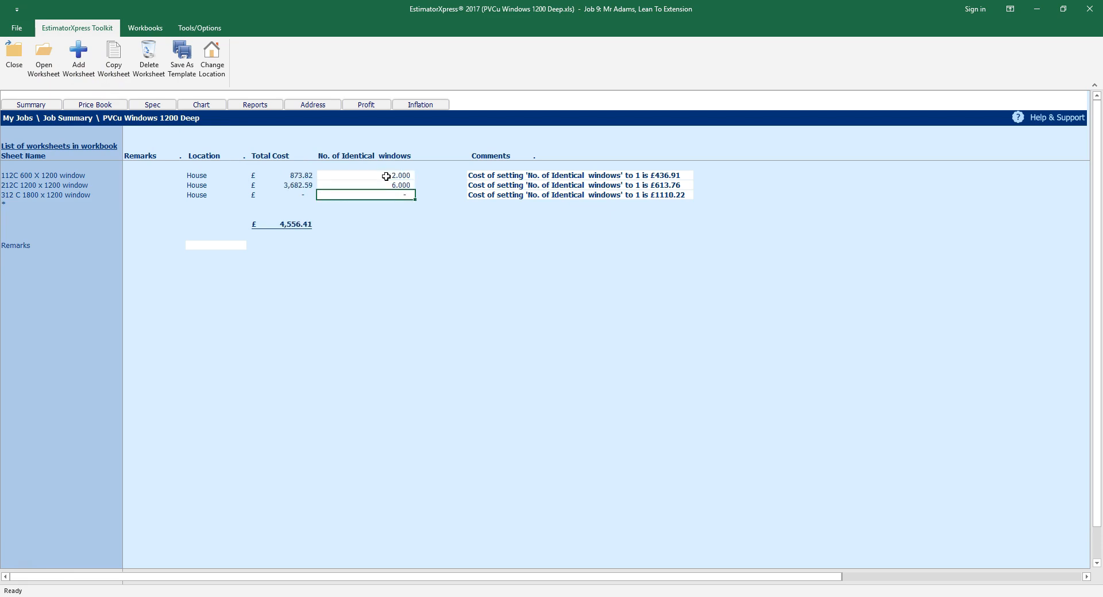
{"action": "type", "text": "2"}
{"action": "key", "text": "Return"}
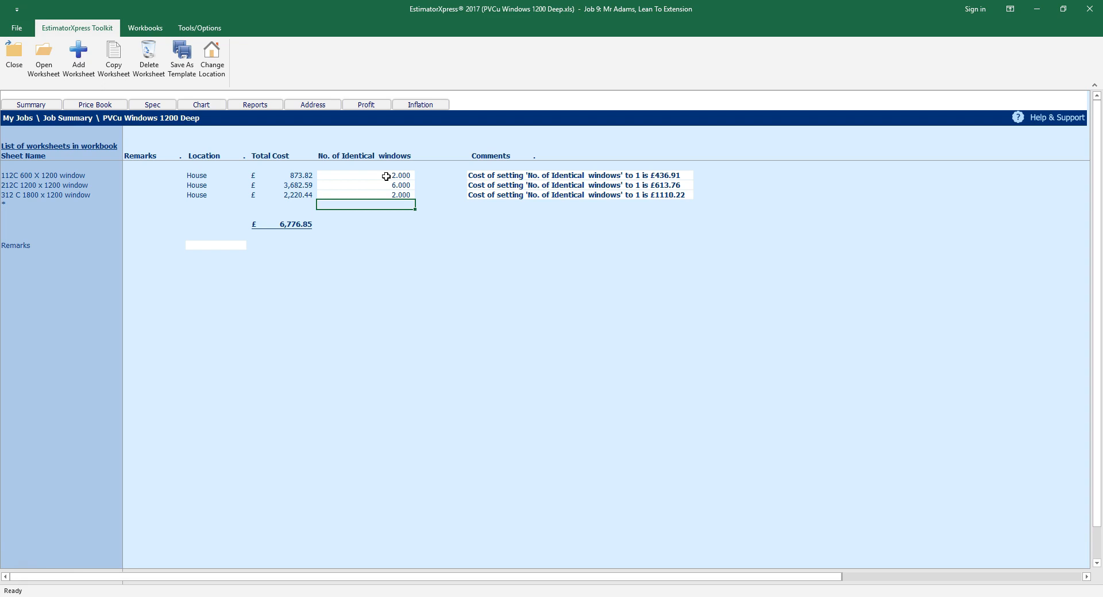
Step: Set the number of identical windows to 0 for 600 x 1200 and 1200 x 1200, and 1 for 1800 x 1200
{"action": "left_click", "coordinate": [386, 176]}
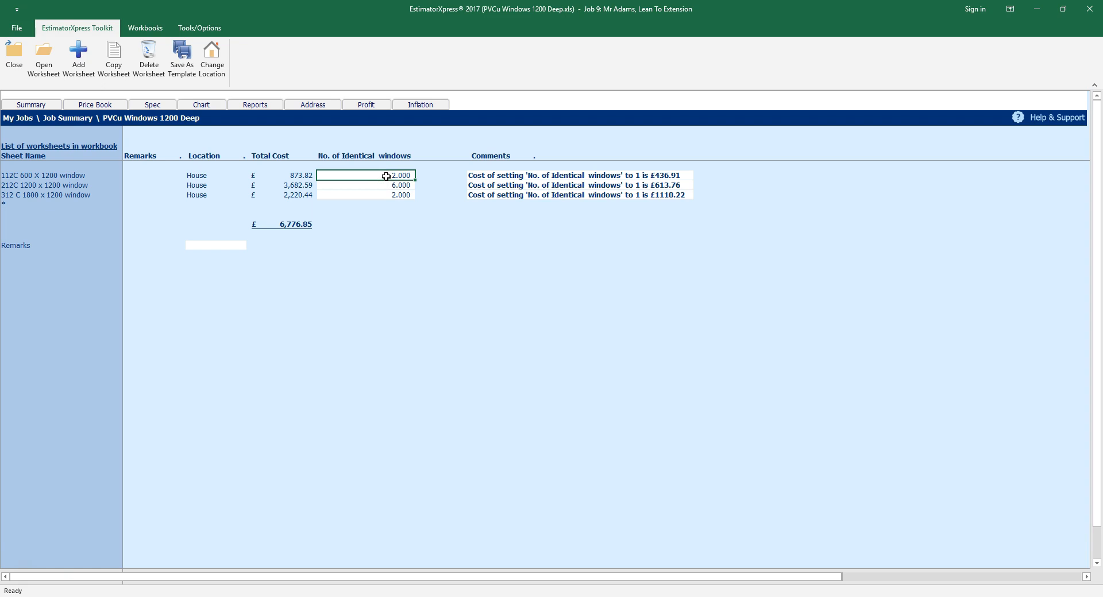
{"action": "type", "text": "0"}
{"action": "key", "text": "Return"}
{"action": "type", "text": "0"}
{"action": "key", "text": "Return"}
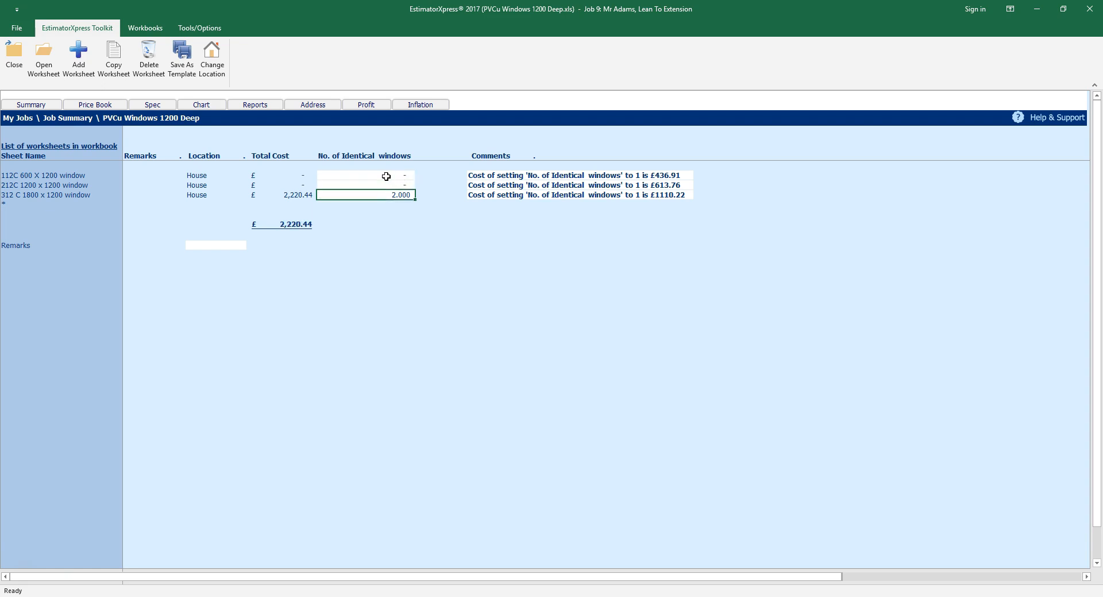
{"action": "type", "text": "1"}
{"action": "key", "text": "Return"}
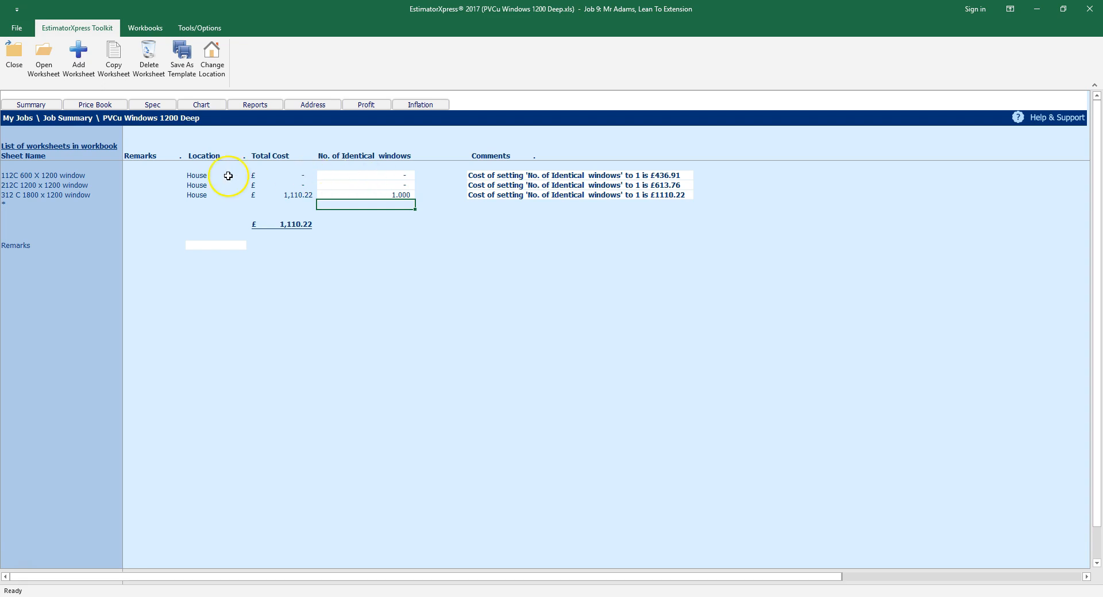
Step: Open the 312 C 1800 x 1200 window worksheet and show its resources output
{"action": "left_click", "coordinate": [62, 196]}
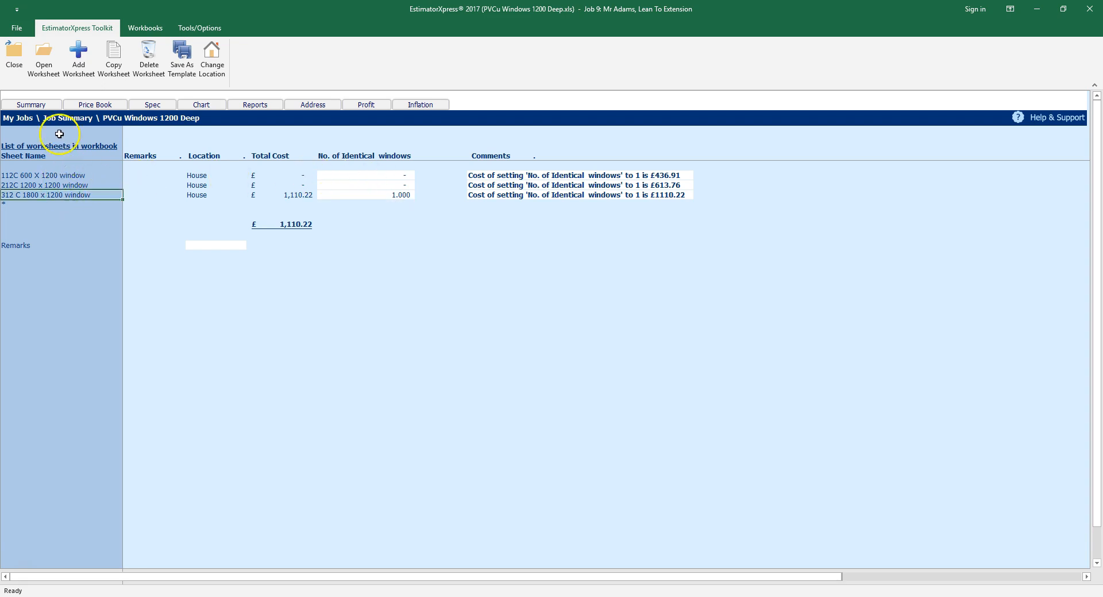
{"action": "left_click", "coordinate": [45, 66]}
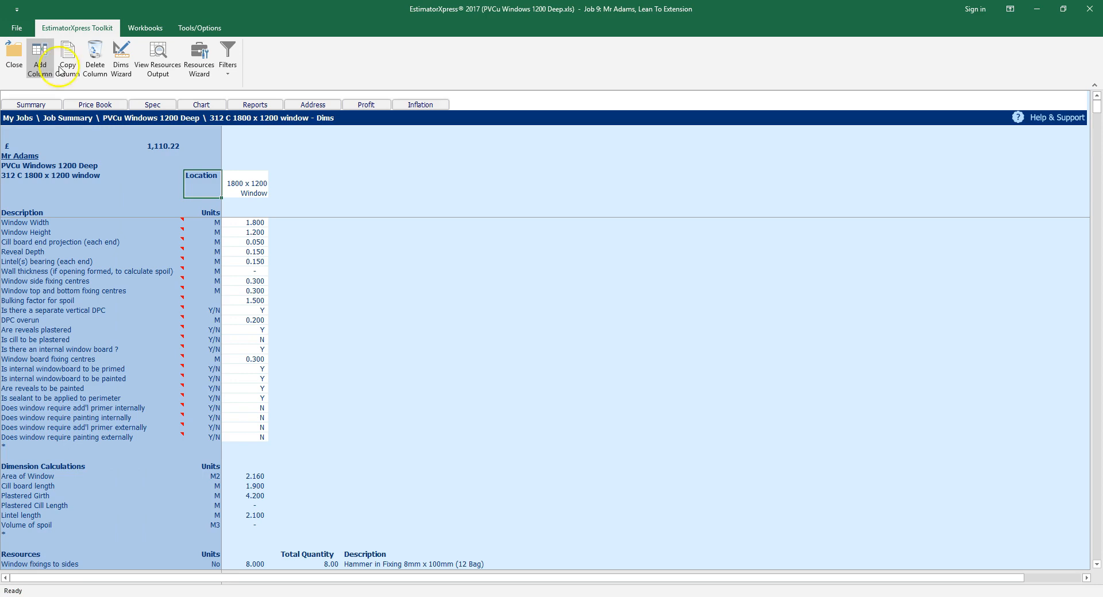
{"action": "left_click", "coordinate": [166, 74]}
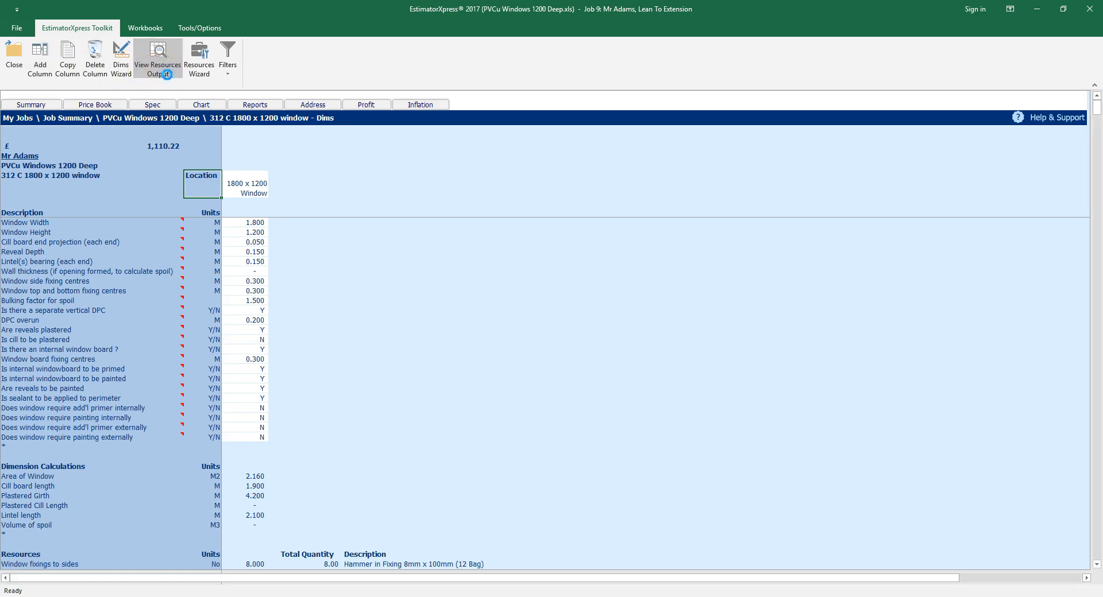
{"action": "left_click", "coordinate": [168, 79]}
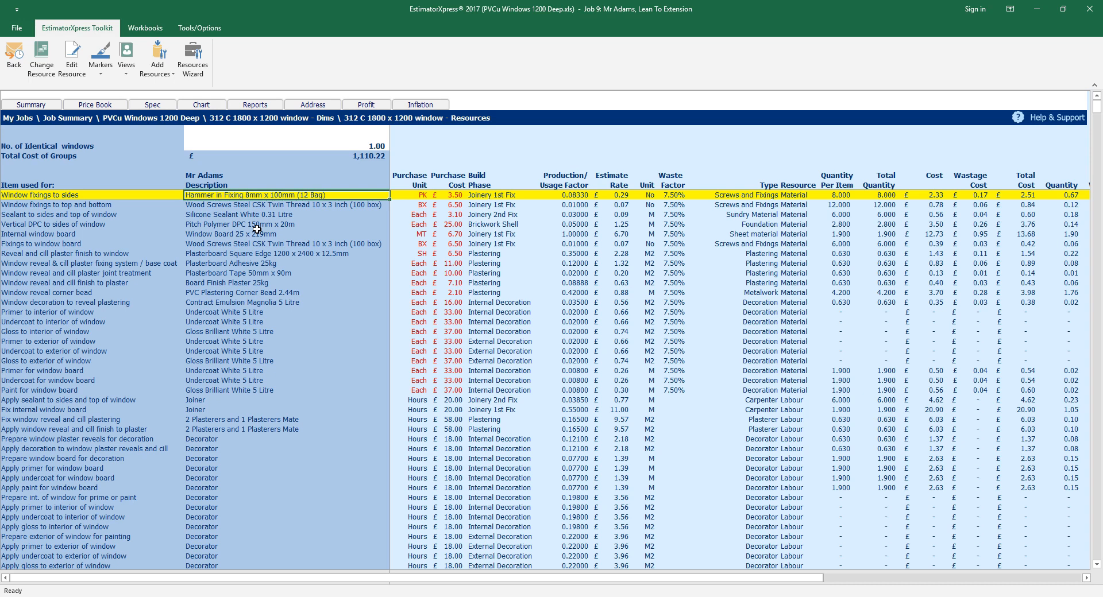
Step: Examine the window's sundry items, including the PVC window, sealed units, beading and external/combination lintel
{"action": "scroll", "coordinate": [257, 230], "scroll_direction": "down", "scroll_amount": 12}
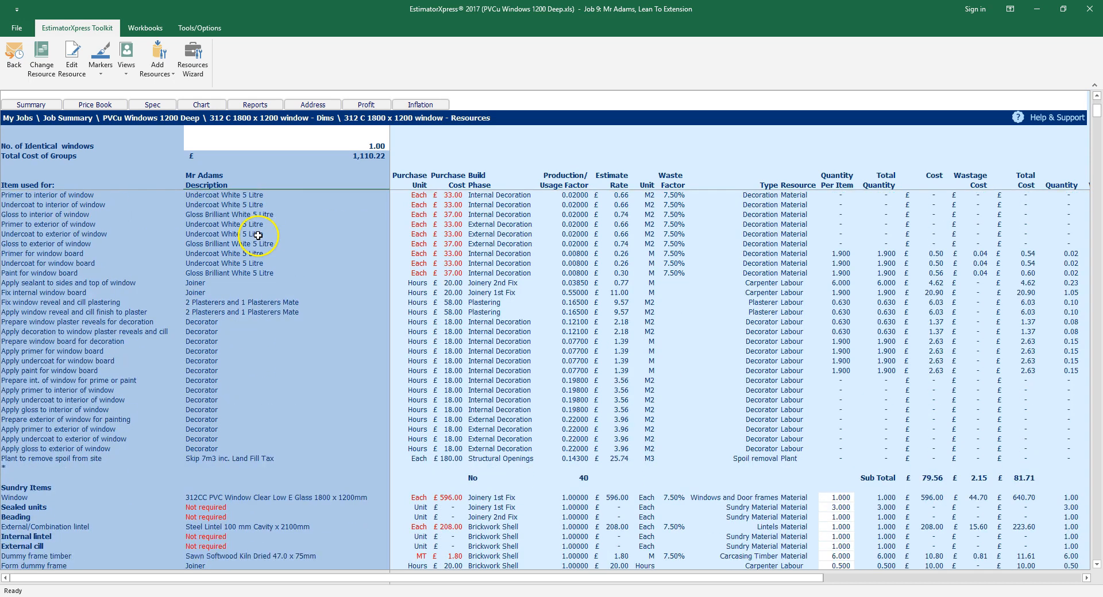
{"action": "left_click", "coordinate": [38, 250]}
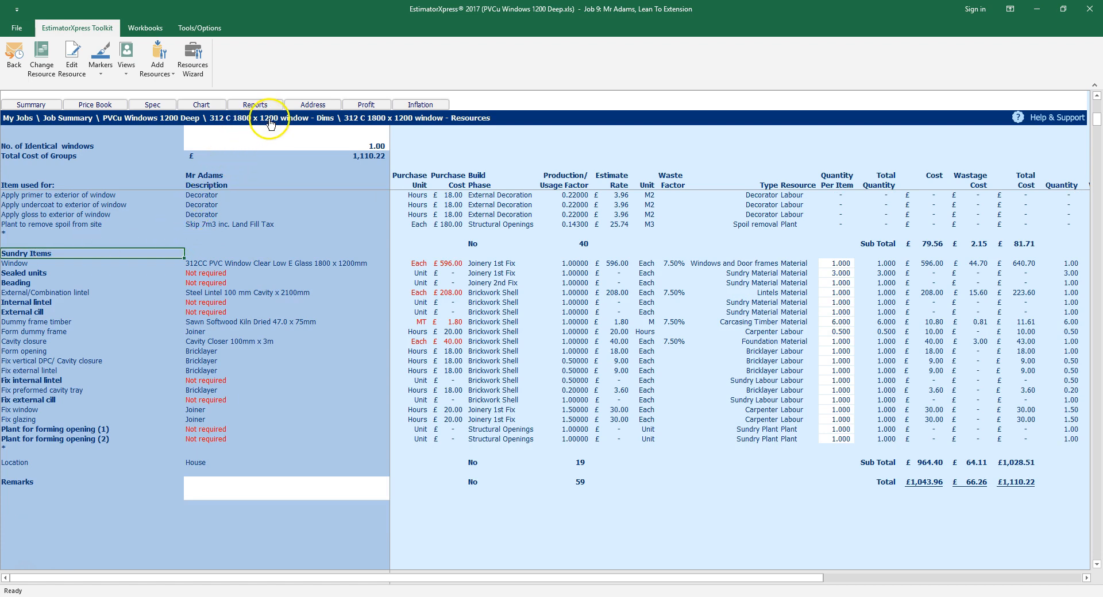
{"action": "left_click", "coordinate": [315, 263]}
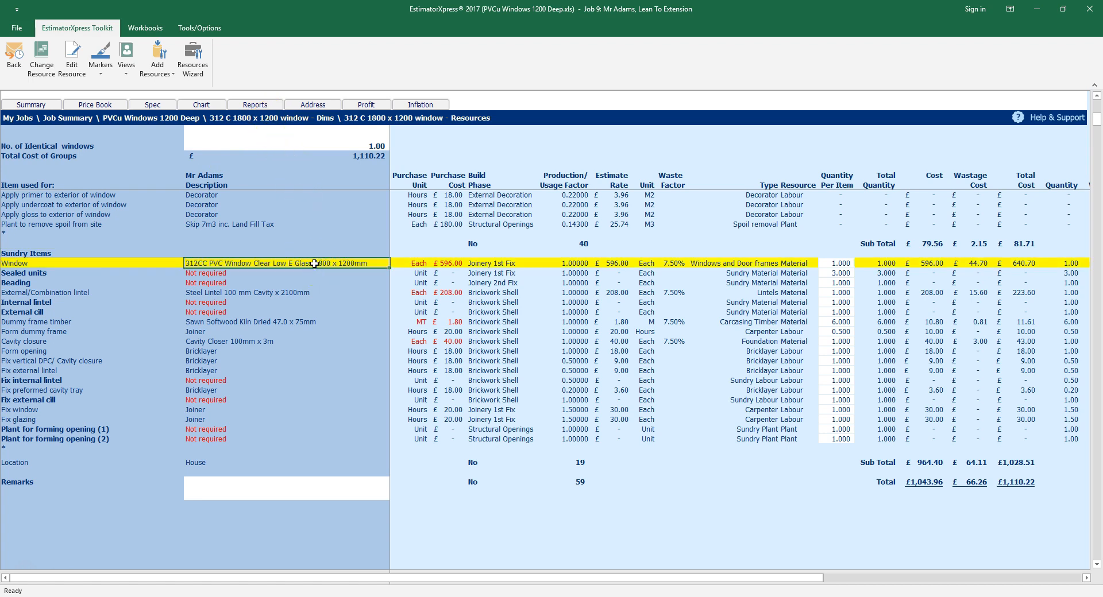
{"action": "key", "text": "Down"}
{"action": "key", "text": "Down"}
{"action": "key", "text": "Down"}
{"action": "key", "text": "Up"}
{"action": "key", "text": "Up"}
{"action": "key", "text": "Up"}
{"action": "left_click", "coordinate": [300, 292]}
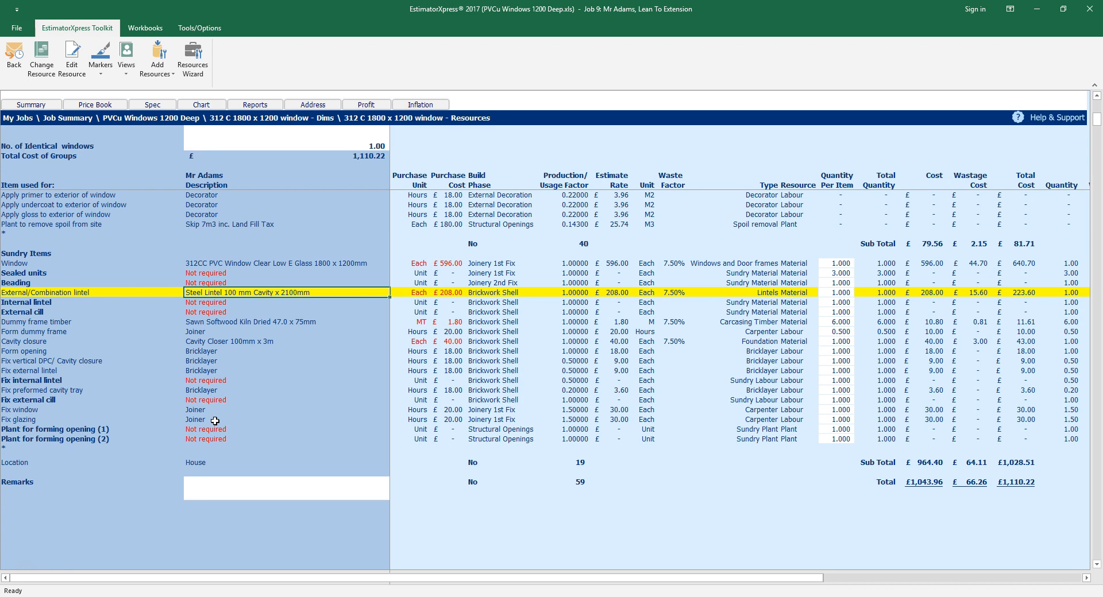
Step: Clear the Window quantity, set the Fix window and Fix glazing quantities to 0, and check the total cost of groups
{"action": "left_click", "coordinate": [839, 263]}
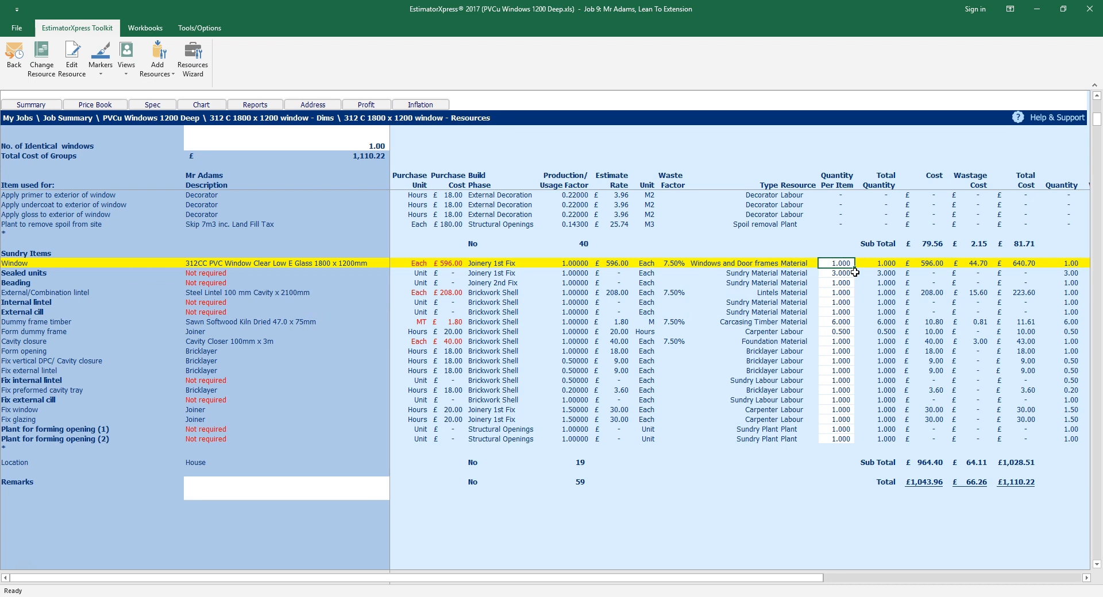
{"action": "key", "text": "Delete"}
{"action": "key", "text": "Return"}
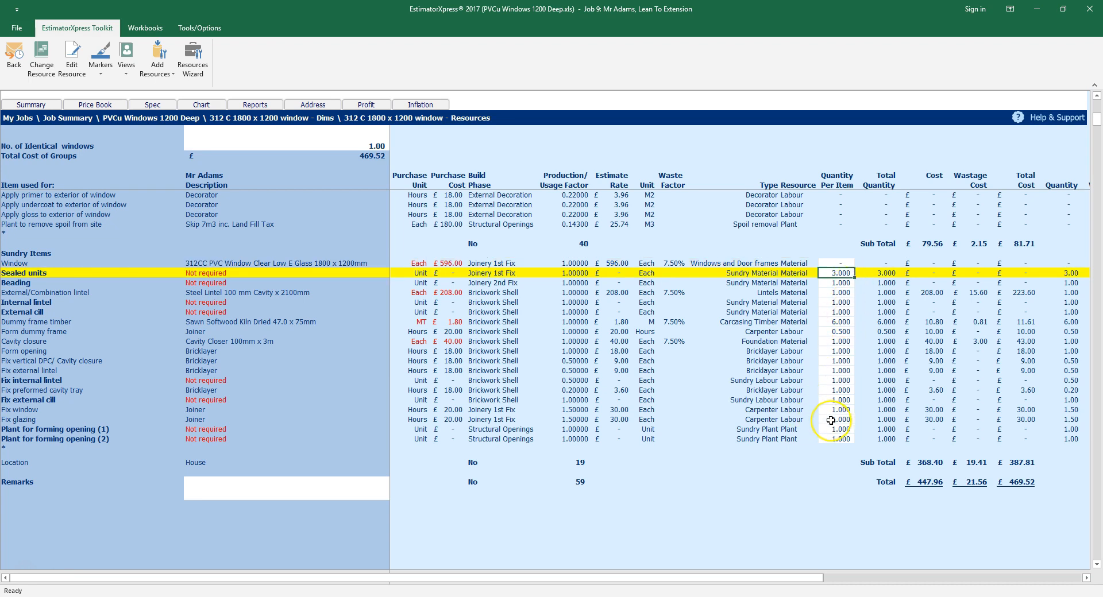
{"action": "left_click_drag", "start_coordinate": [831, 421], "coordinate": [834, 410]}
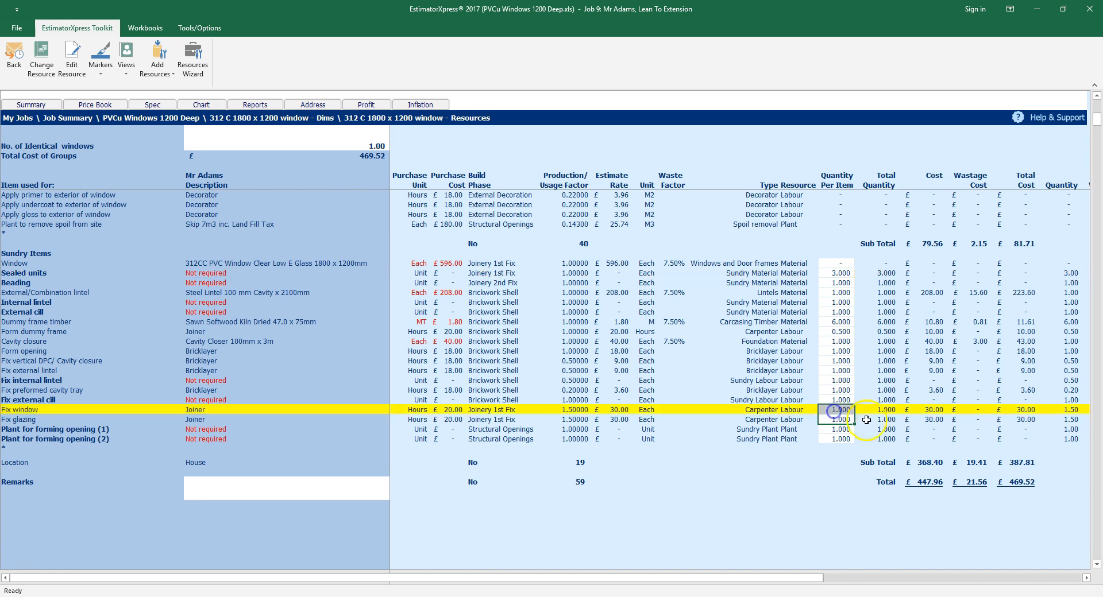
{"action": "type", "text": "0"}
{"action": "key", "text": "Return"}
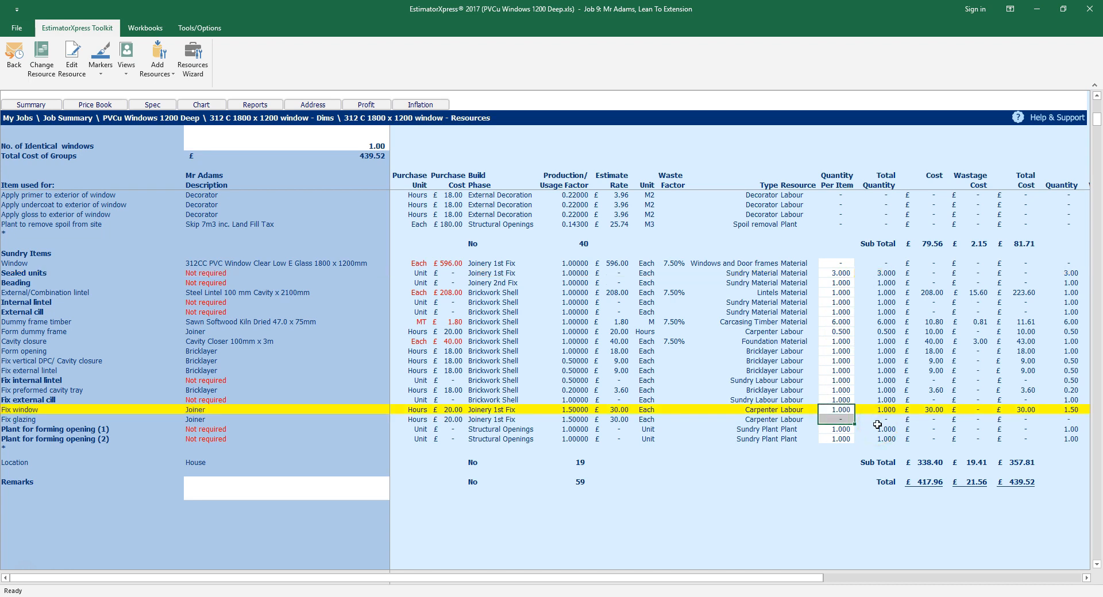
{"action": "type", "text": "0"}
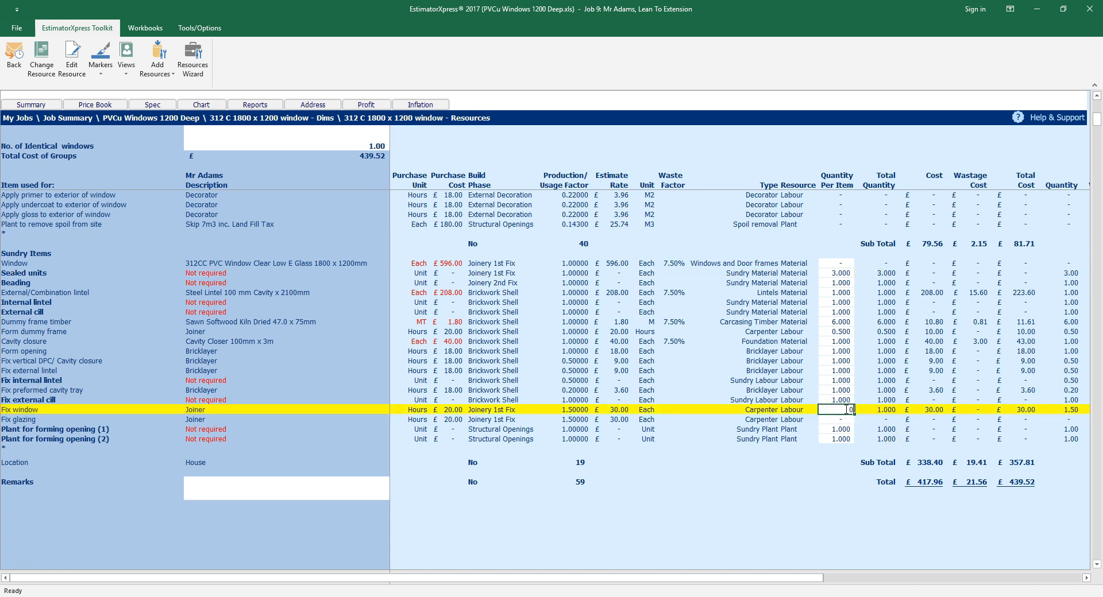
{"action": "key", "text": "Return"}
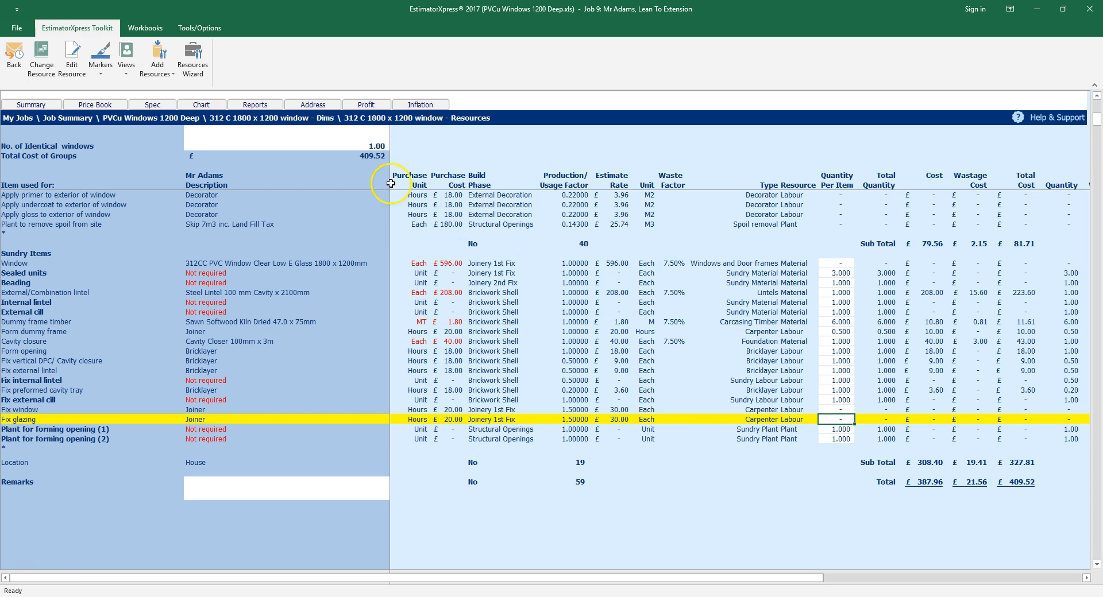
{"action": "left_click", "coordinate": [356, 156]}
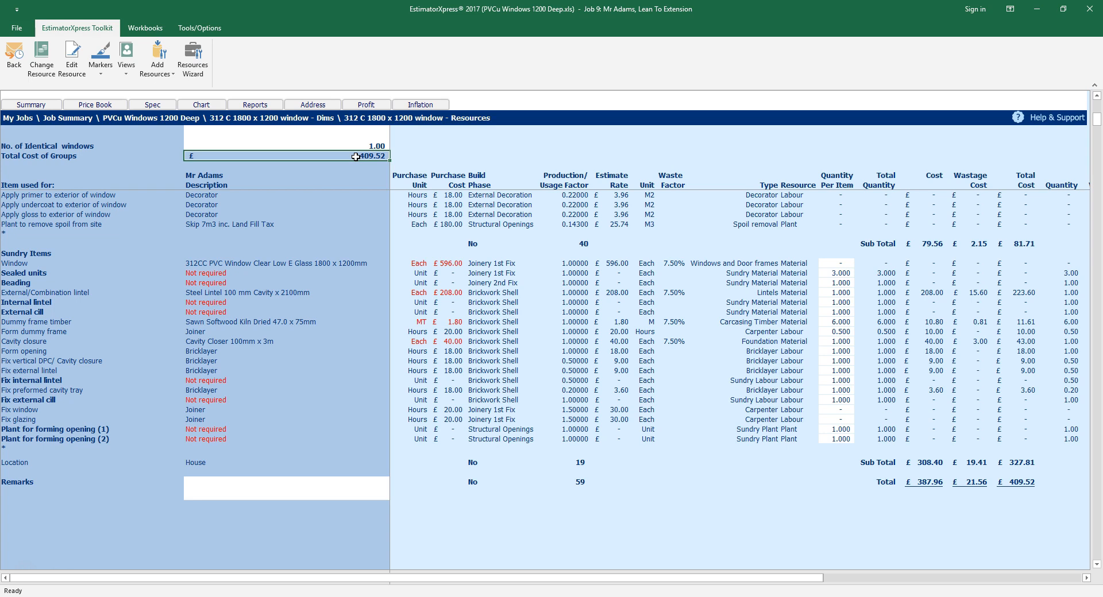
Step: Set the quantity per item to 1 for Window, Fix window and Fix glazing in the 1800 x 1200 window's sundry items
{"action": "left_click", "coordinate": [838, 266]}
{"action": "type", "text": "1"}
{"action": "left_click", "coordinate": [837, 412]}
{"action": "type", "text": "1"}
{"action": "left_click", "coordinate": [839, 420]}
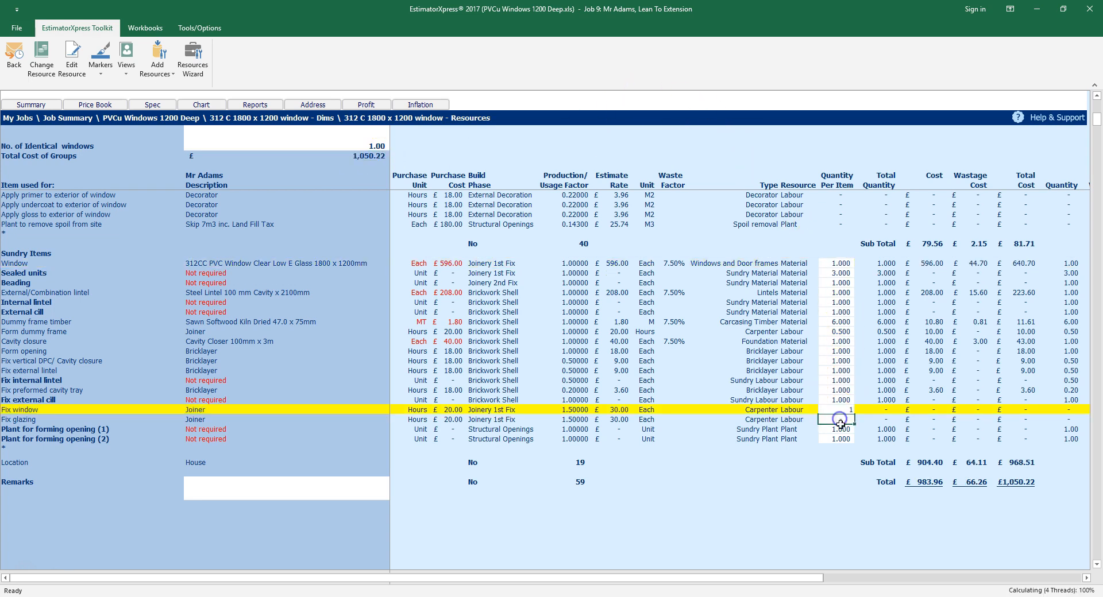
{"action": "type", "text": "1"}
{"action": "left_click", "coordinate": [838, 485]}
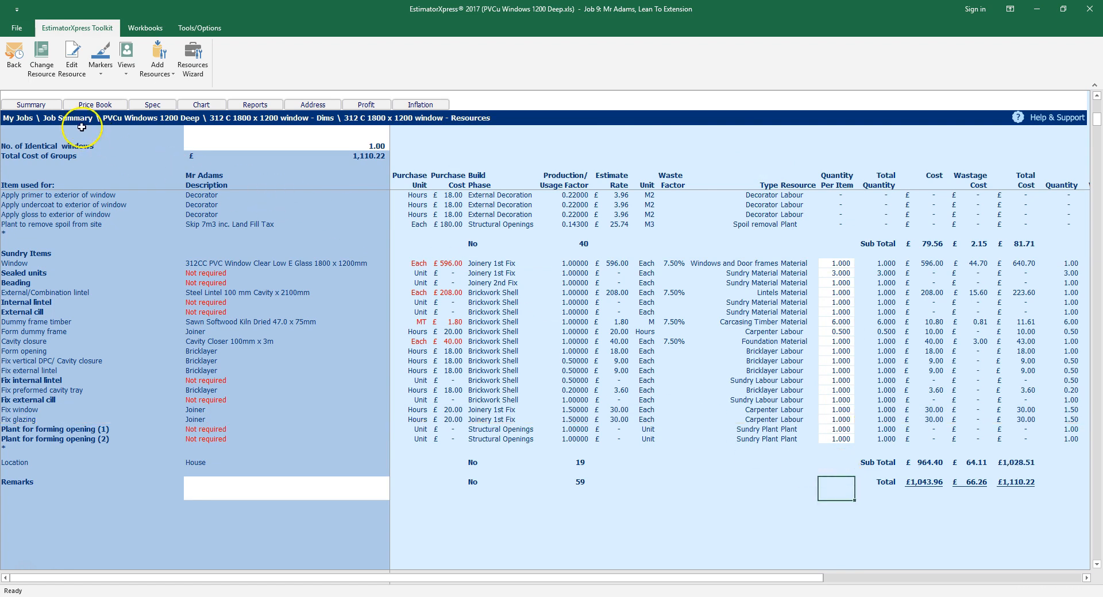
Step: Return to the job summary, find the ELECTRICAL workbooks and open the Electrical Sockets workbook
{"action": "left_click", "coordinate": [32, 105]}
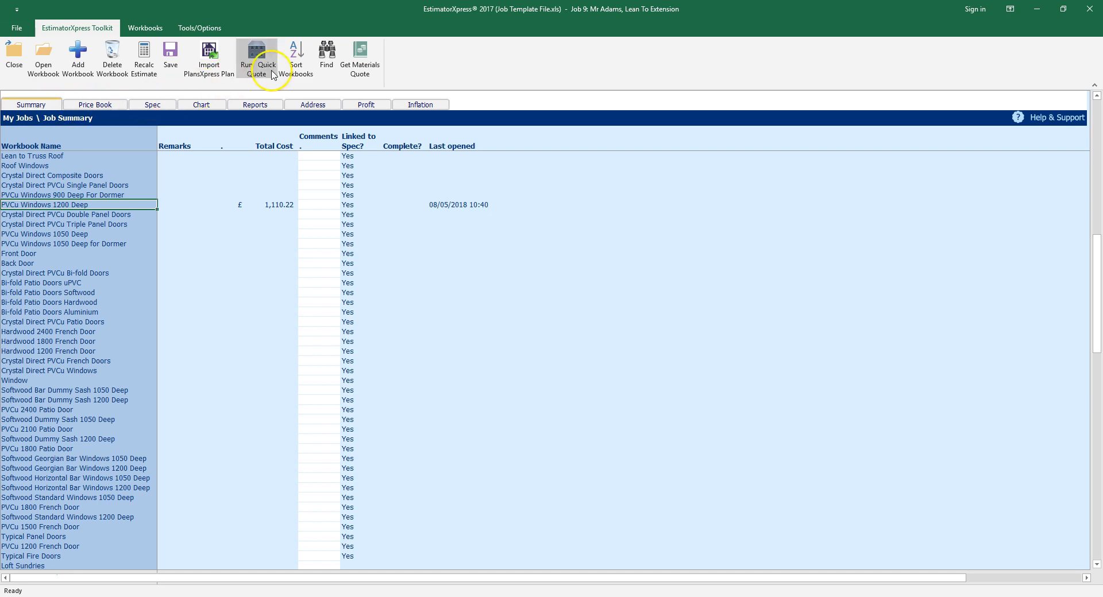
{"action": "left_click", "coordinate": [326, 53]}
{"action": "type", "text": "E"}
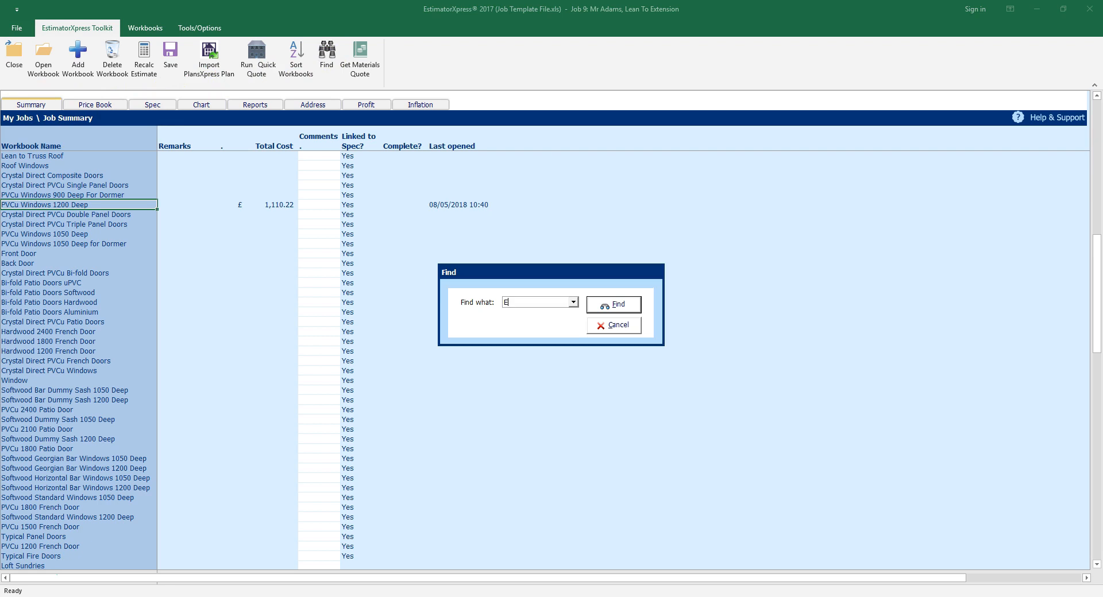
{"action": "type", "text": "LECTRICAL"}
{"action": "key", "text": "Return"}
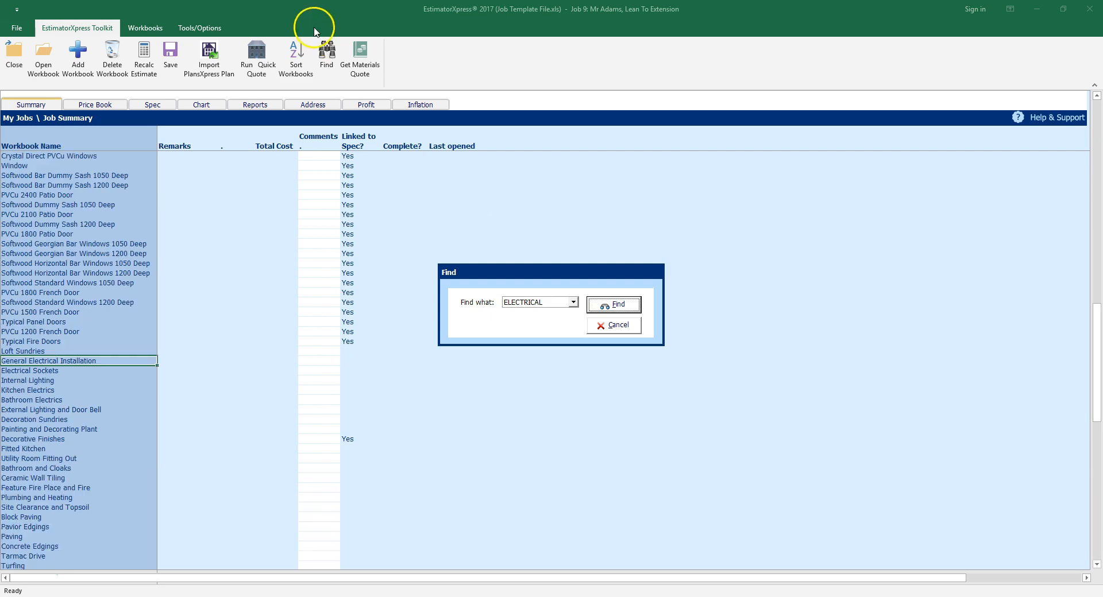
{"action": "left_click", "coordinate": [612, 325]}
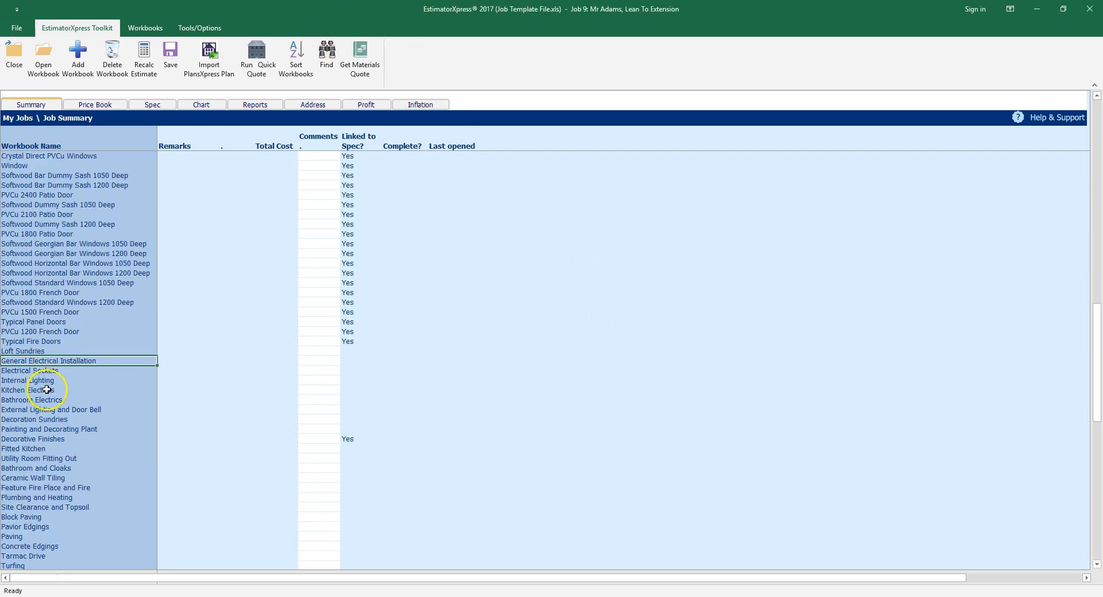
{"action": "left_click", "coordinate": [49, 370]}
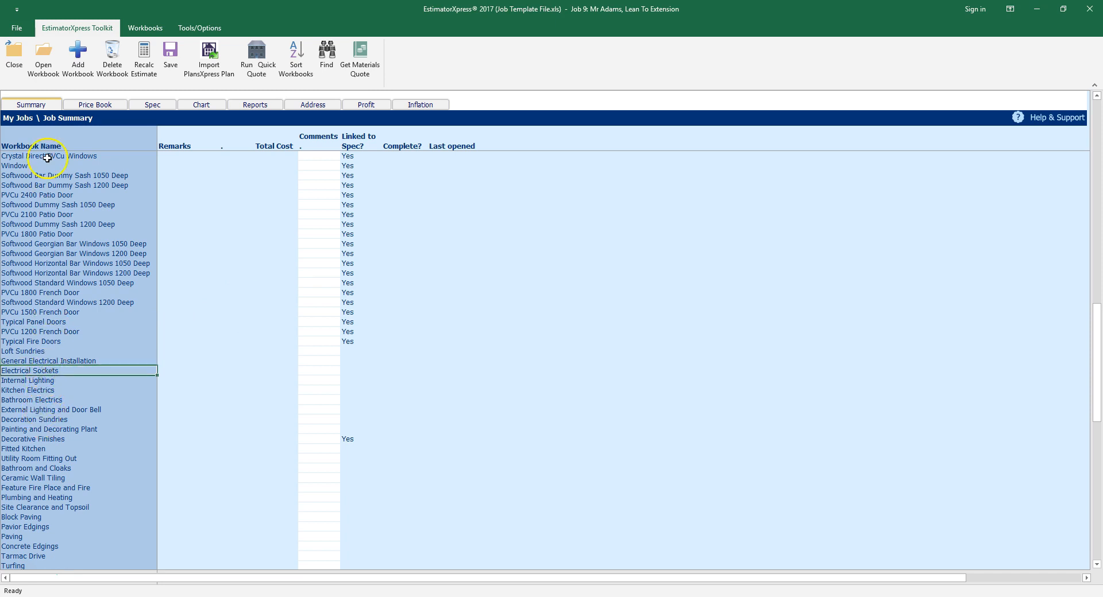
{"action": "left_click", "coordinate": [35, 65]}
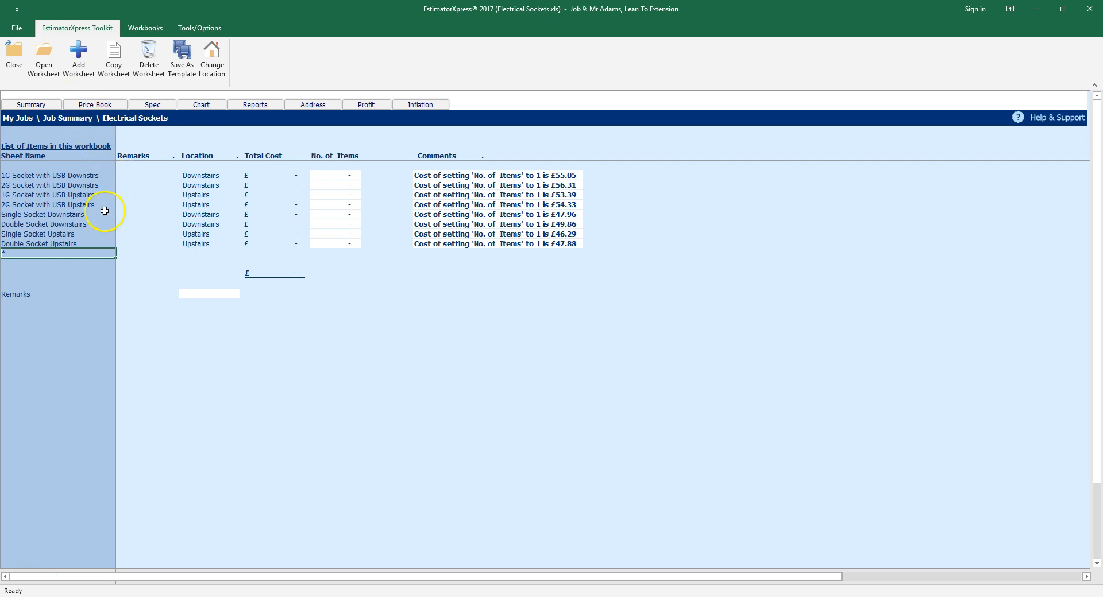
Step: Set the number of items for Double Socket Downstairs to 4
{"action": "left_click", "coordinate": [71, 224]}
{"action": "left_click", "coordinate": [347, 224]}
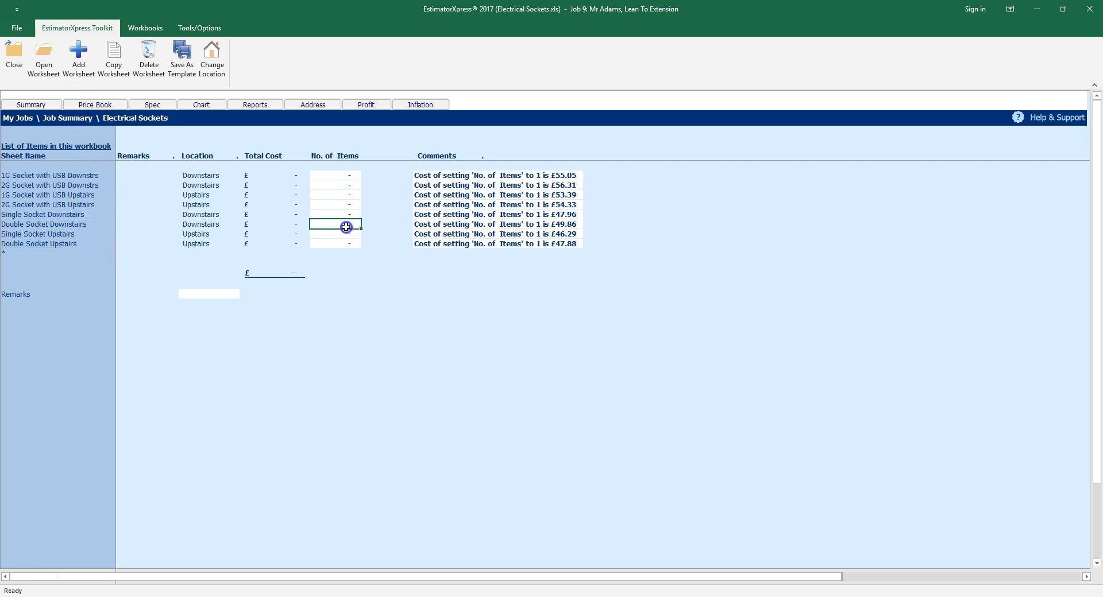
{"action": "type", "text": "4"}
{"action": "left_click", "coordinate": [370, 301]}
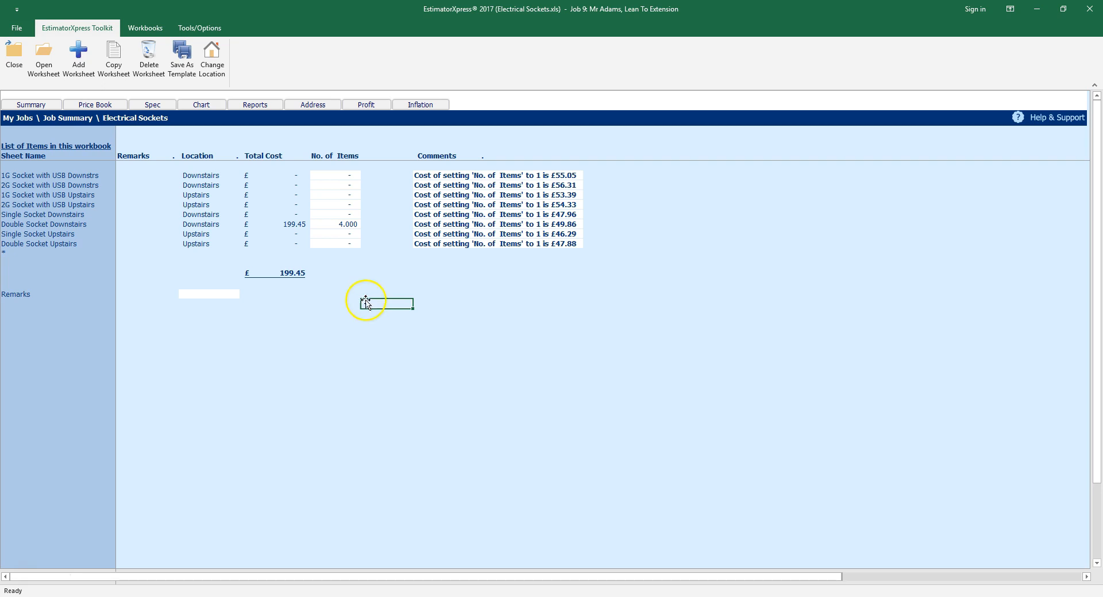
Step: Open the Double Socket Downstairs worksheet and examine its back box, cable clips, sheathing, cable, socket and electrician labour resources
{"action": "left_click", "coordinate": [70, 224]}
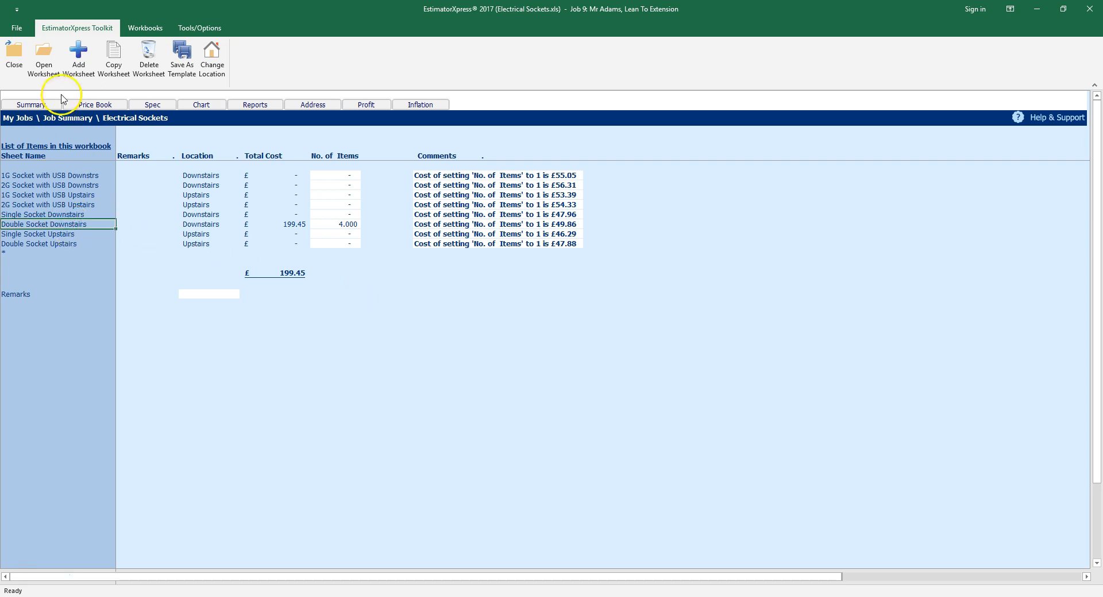
{"action": "left_click", "coordinate": [47, 72]}
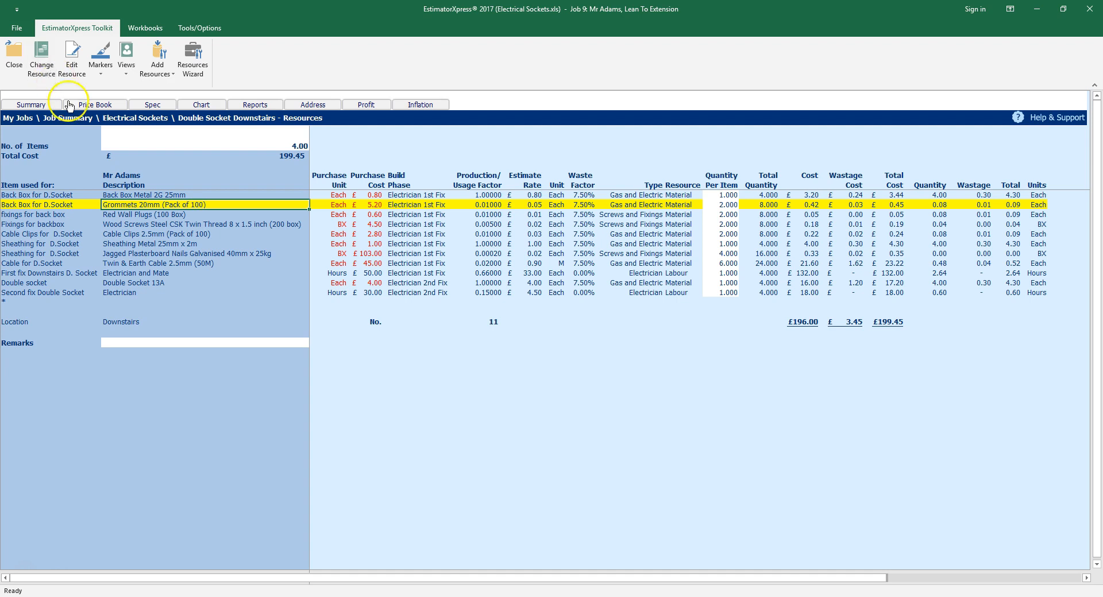
{"action": "left_click", "coordinate": [151, 195]}
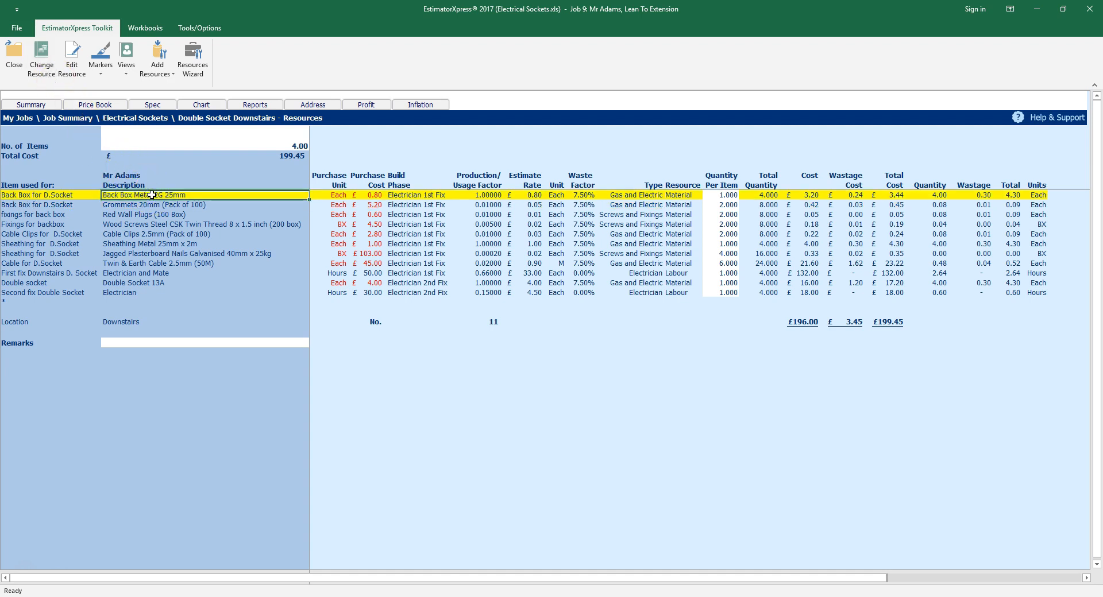
{"action": "left_click", "coordinate": [155, 234]}
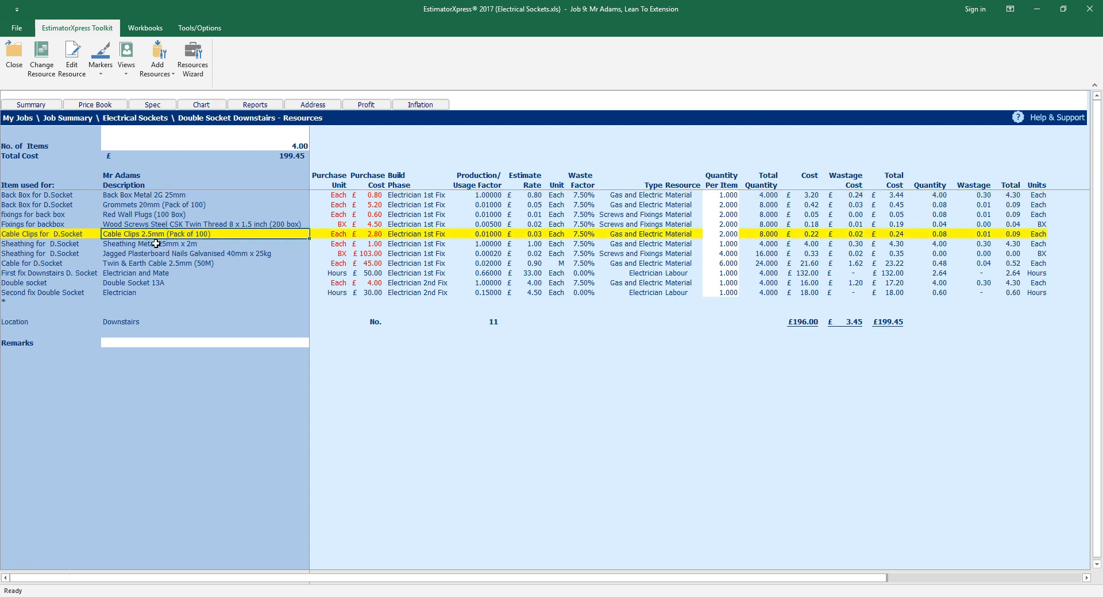
{"action": "left_click", "coordinate": [155, 243]}
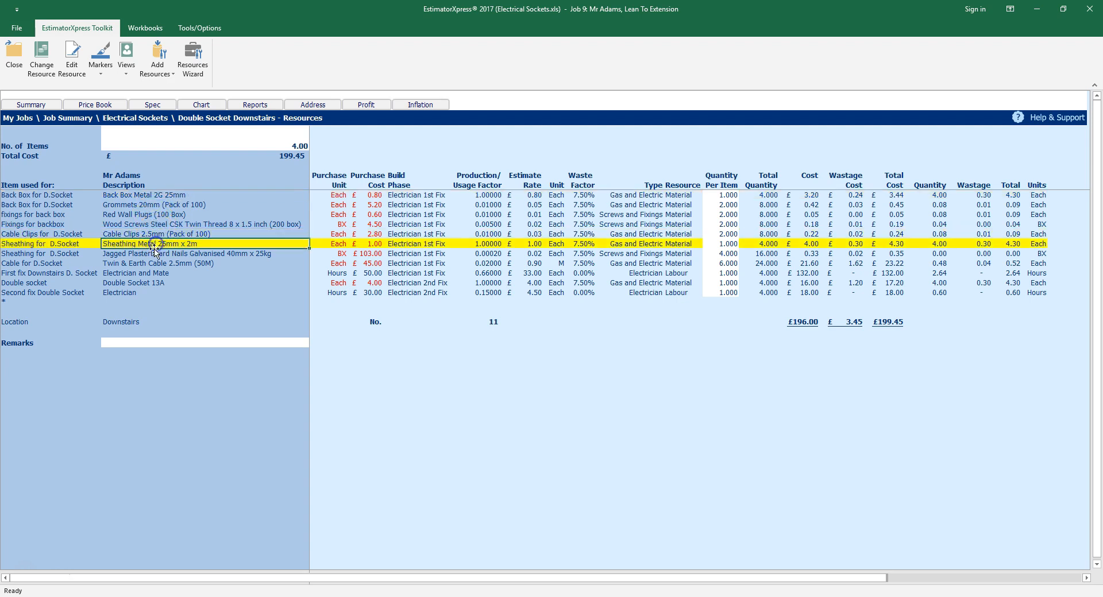
{"action": "left_click", "coordinate": [147, 263]}
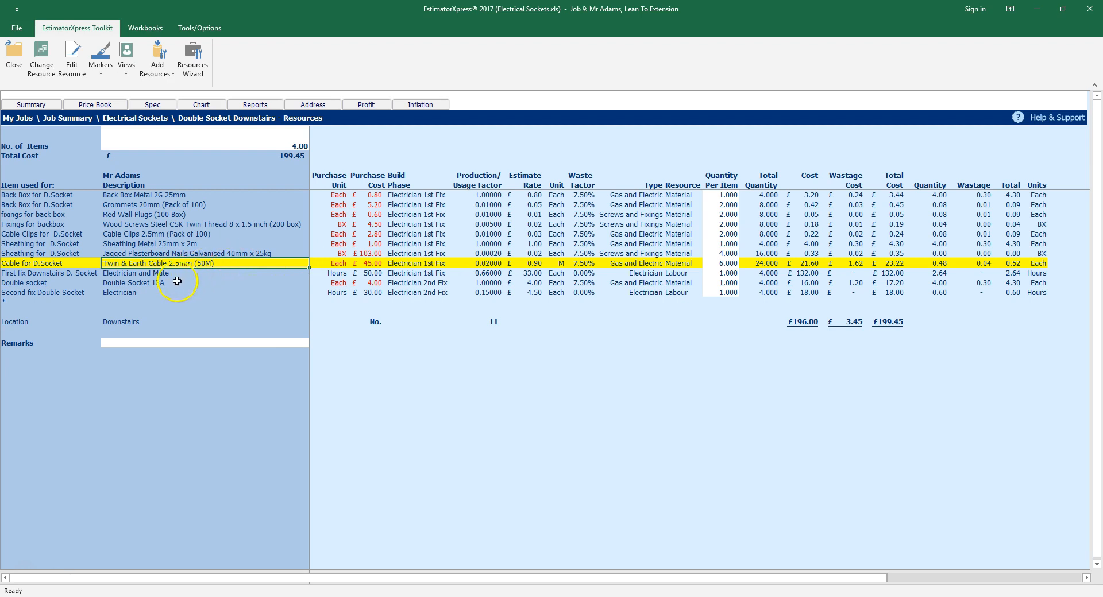
{"action": "left_click", "coordinate": [143, 275]}
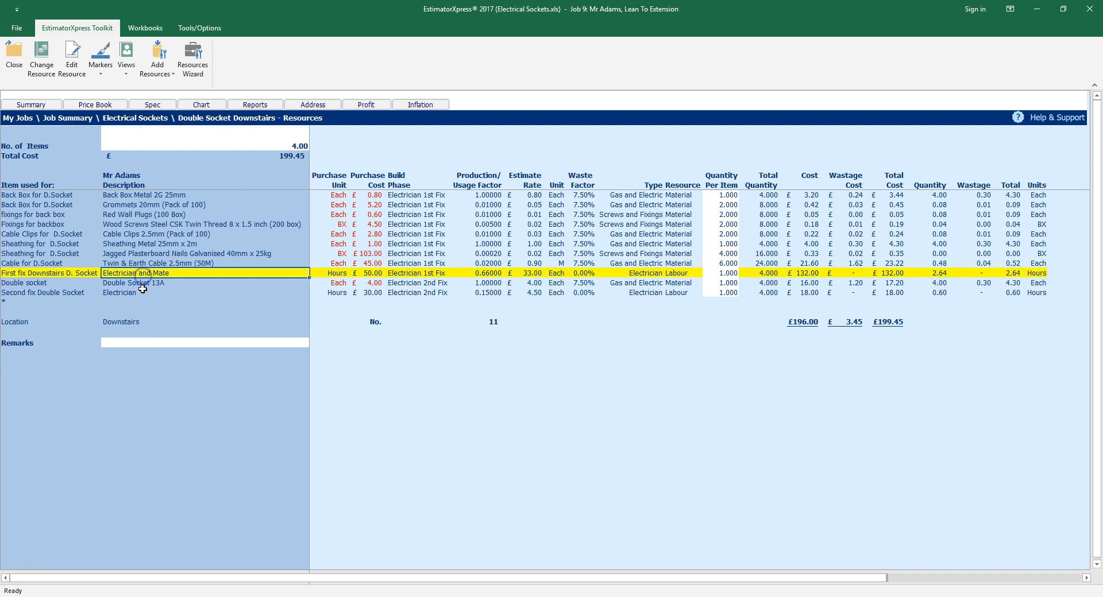
{"action": "left_click", "coordinate": [143, 293]}
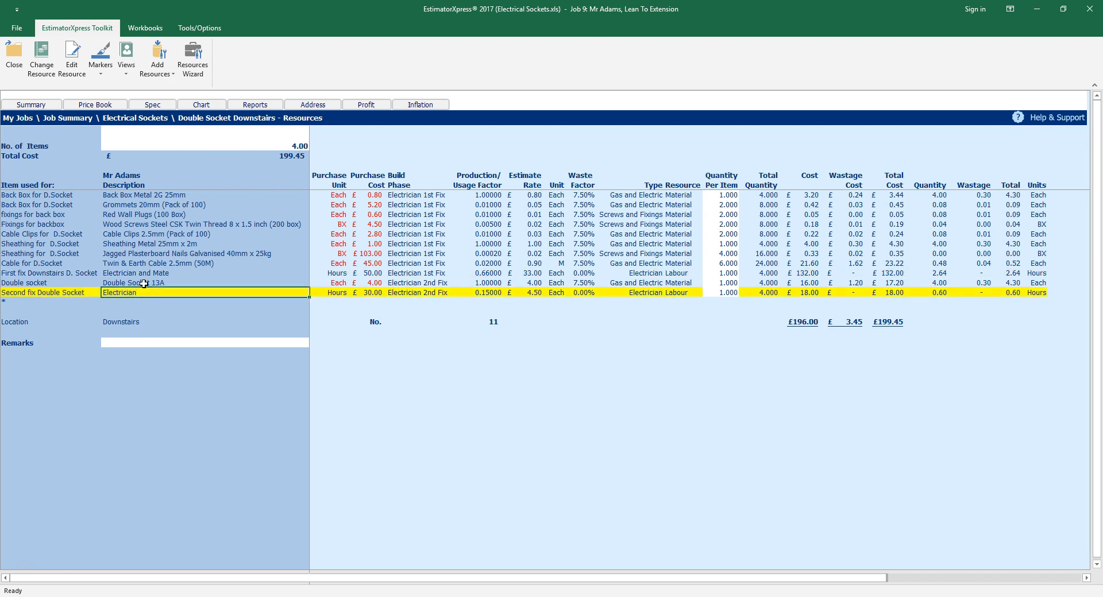
{"action": "left_click", "coordinate": [144, 283]}
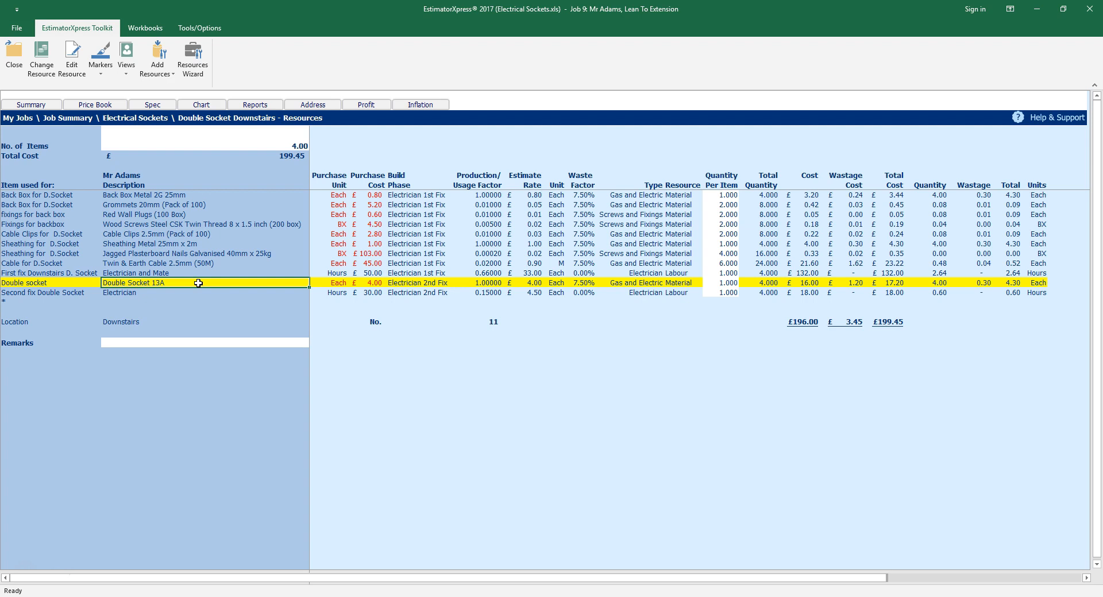
Step: Return to the start of the job summary and review the site strip, manhole, inspection chamber, soakaway and drainage workbooks
{"action": "left_click", "coordinate": [46, 107]}
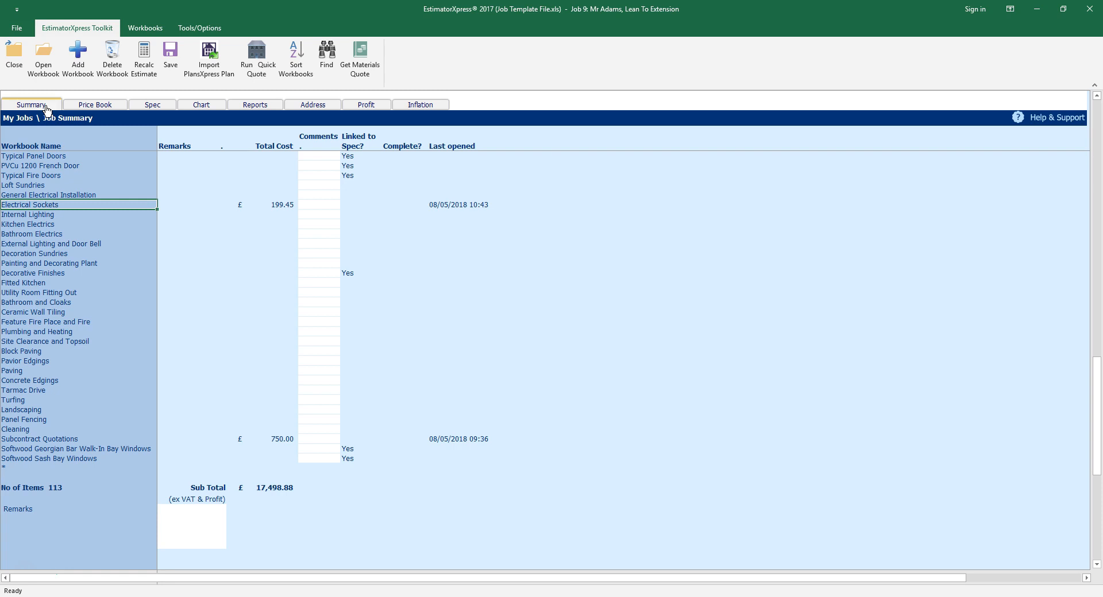
{"action": "left_click_drag", "start_coordinate": [1098, 403], "coordinate": [1098, 138]}
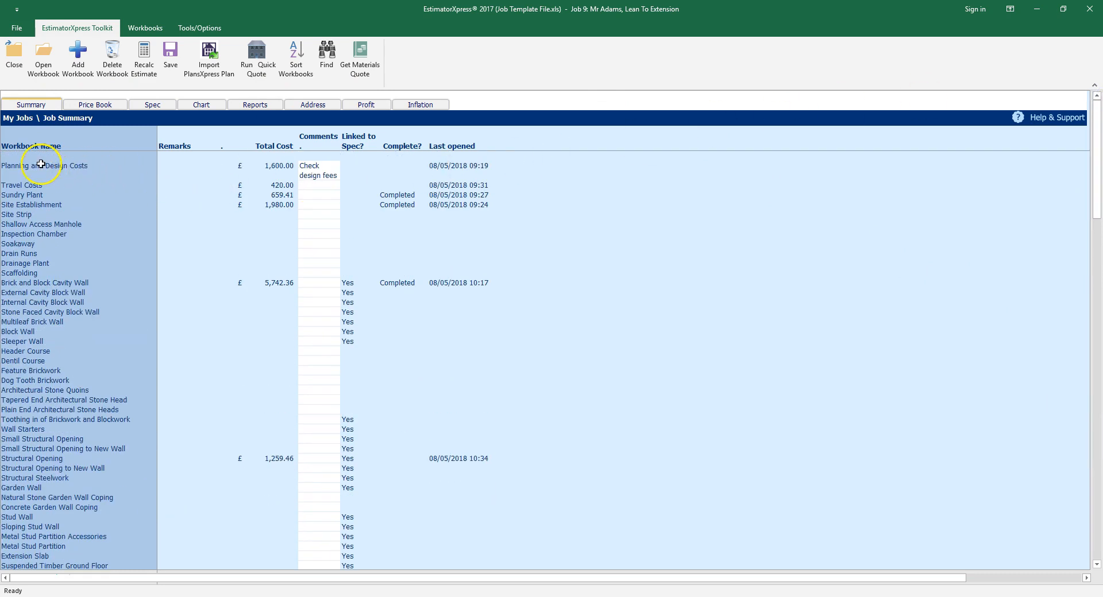
{"action": "left_click", "coordinate": [29, 218]}
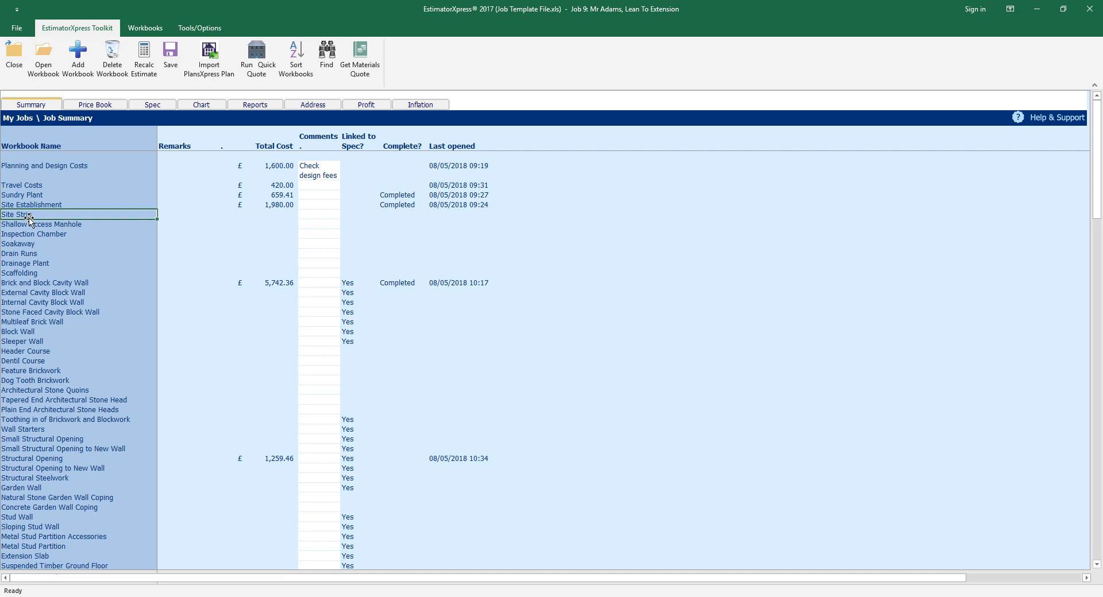
{"action": "left_click", "coordinate": [36, 224]}
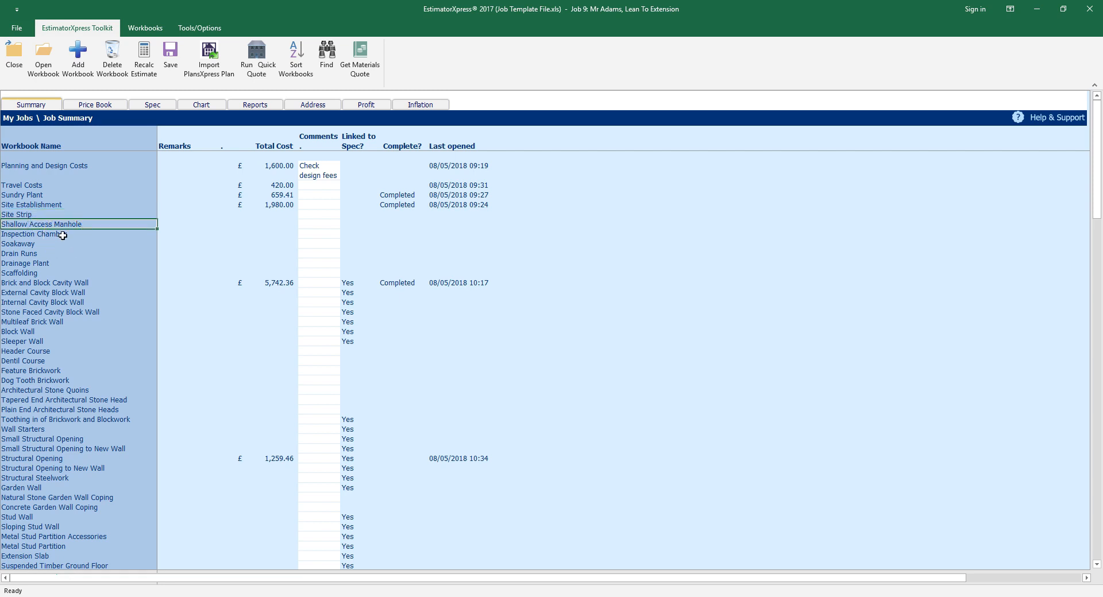
{"action": "left_click", "coordinate": [63, 235]}
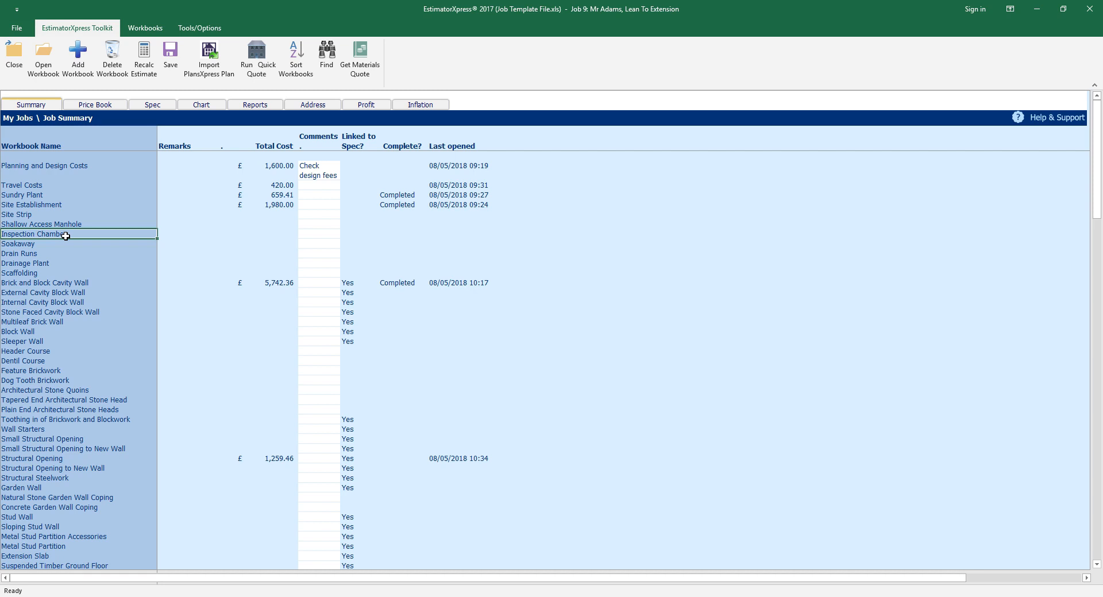
{"action": "key", "text": "Down"}
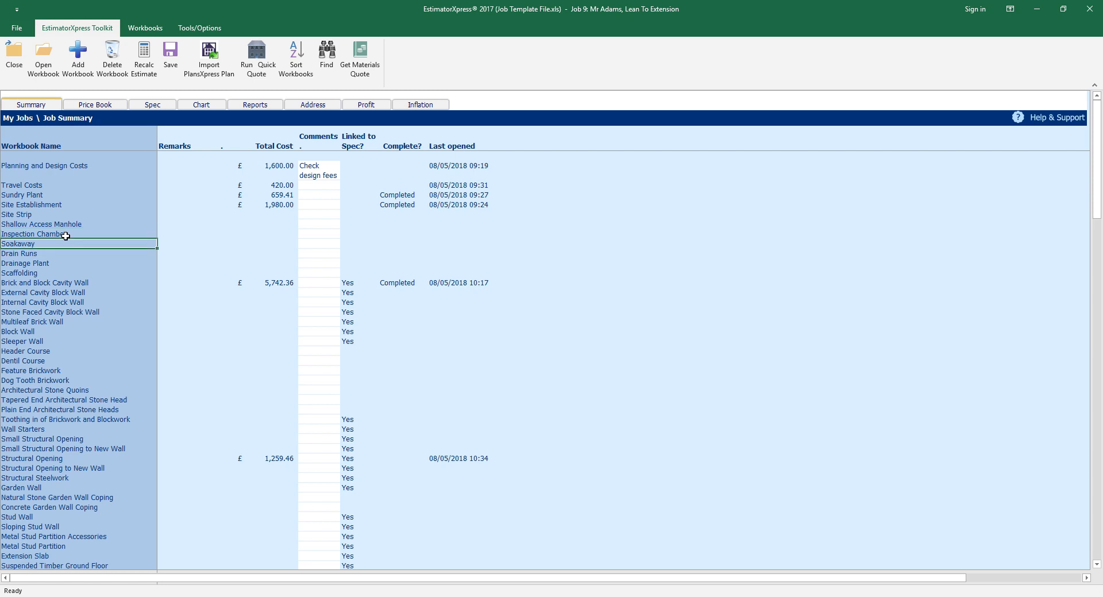
{"action": "key", "text": "Down"}
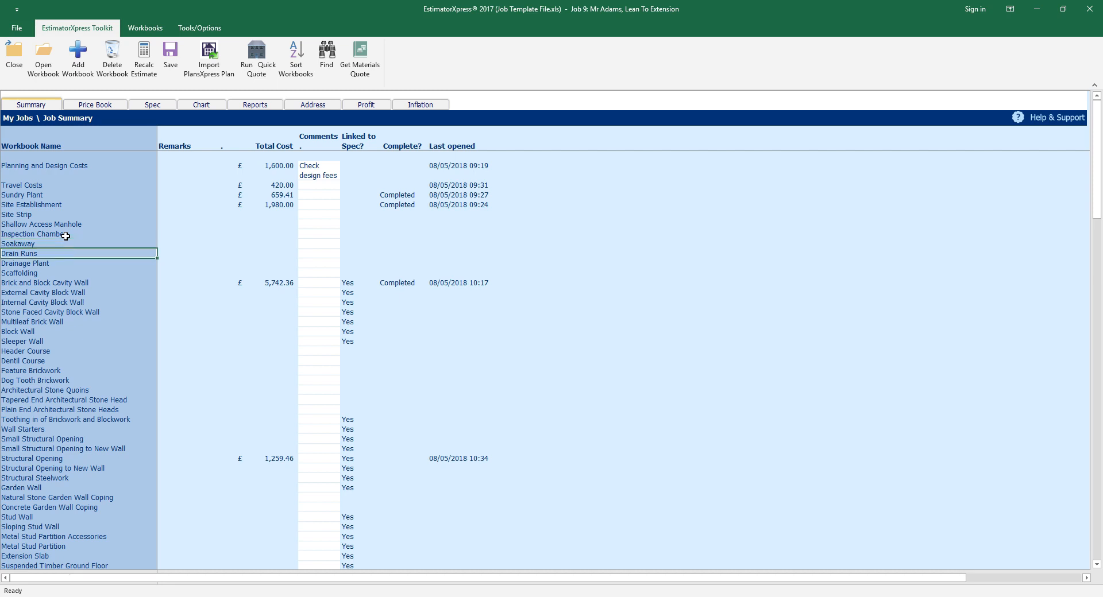
{"action": "key", "text": "Down"}
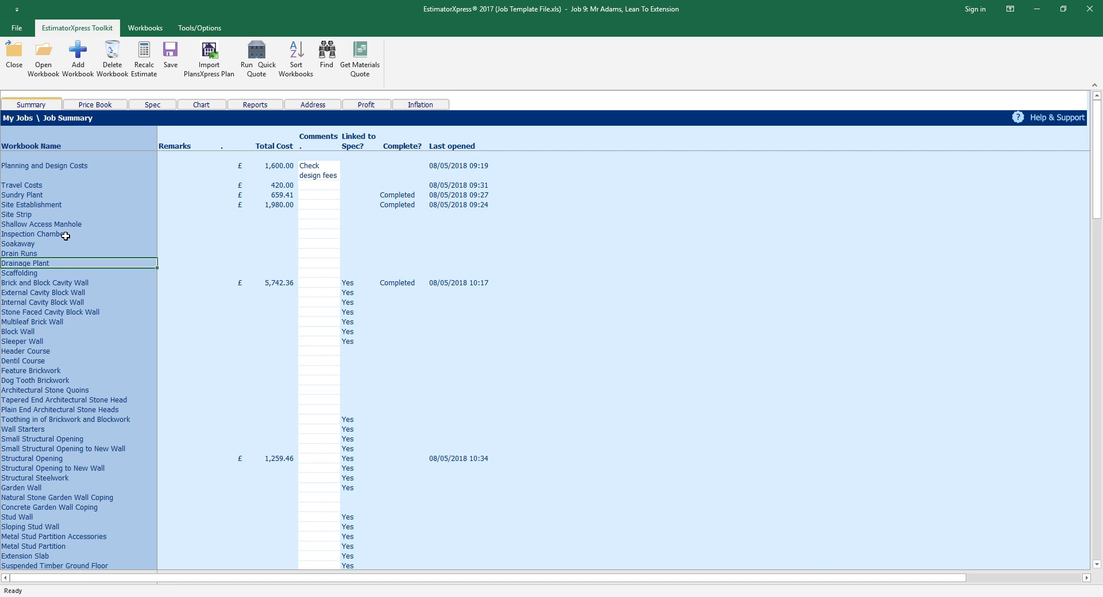
Step: Review the job summary's workbooks from Scaffolding through the cavity wall, block wall and brickwork entries to Wall Starters
{"action": "left_click", "coordinate": [55, 273]}
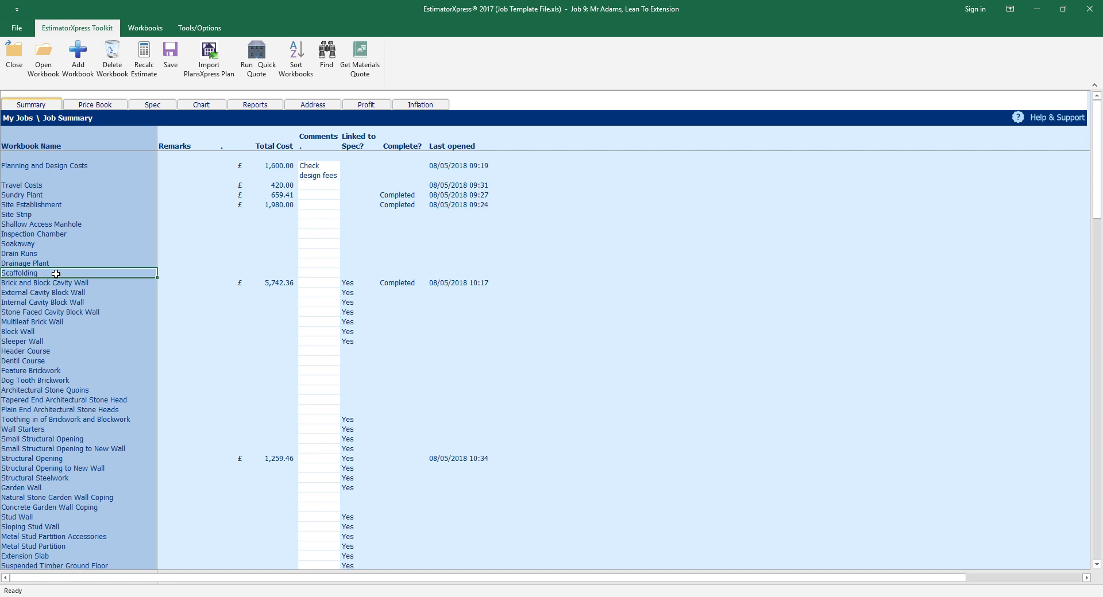
{"action": "key", "text": "Down"}
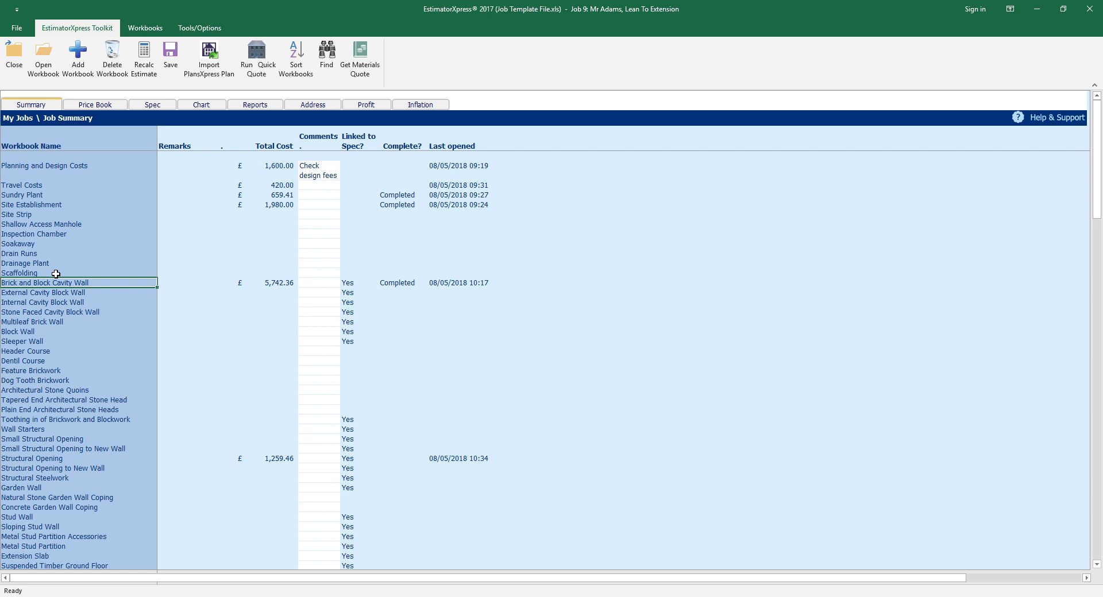
{"action": "key", "text": "Down"}
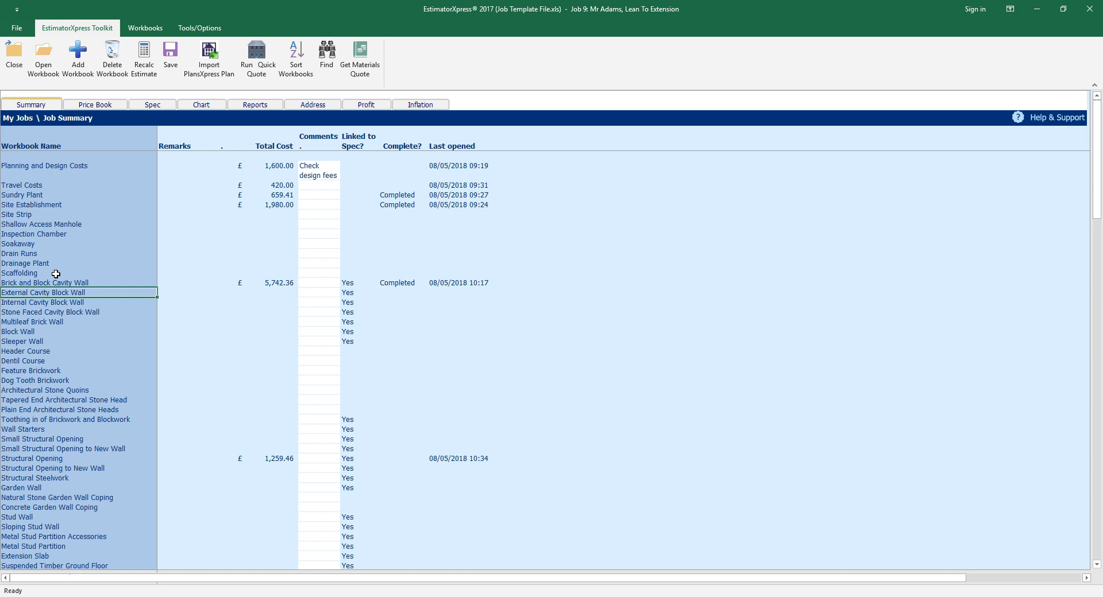
{"action": "key", "text": "Down"}
{"action": "key", "text": "Down"}
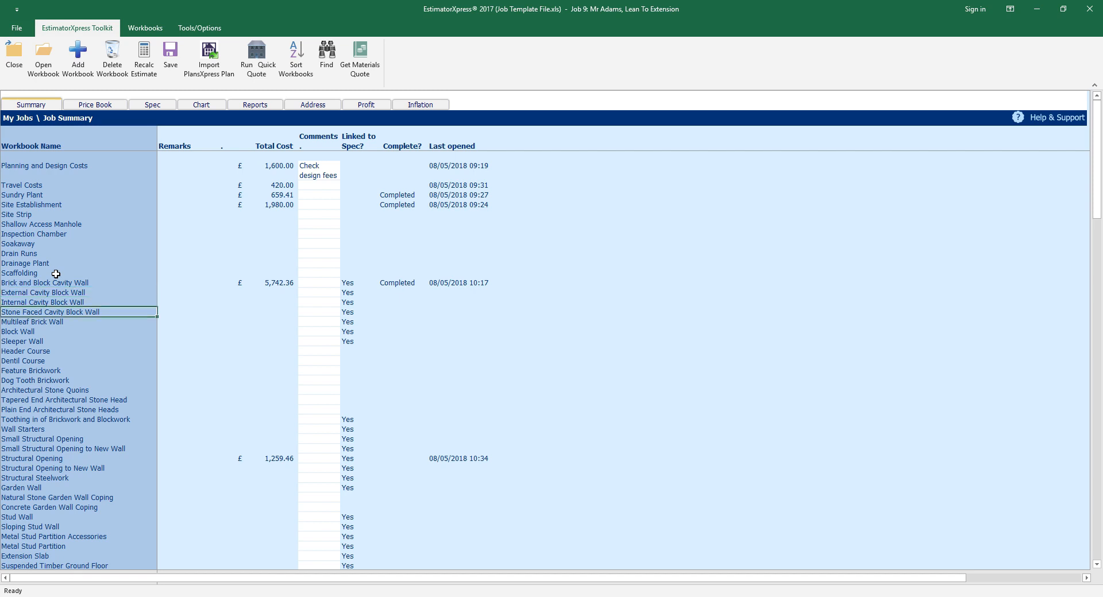
{"action": "key", "text": "Down"}
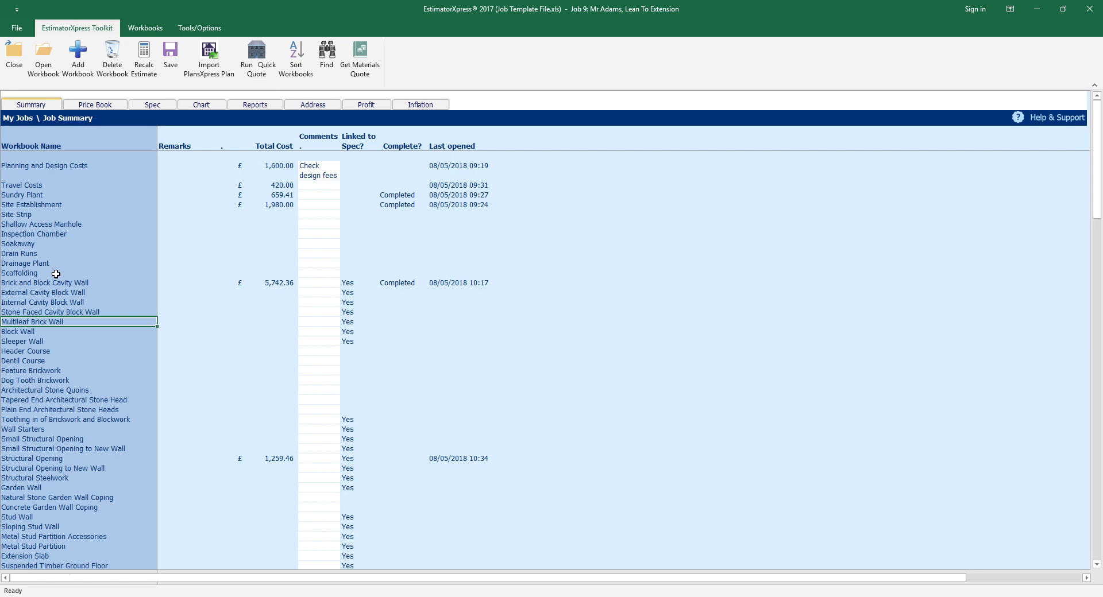
{"action": "key", "text": "Down"}
{"action": "key", "text": "Down"}
{"action": "key", "text": "Down"}
{"action": "key", "text": "Down"}
{"action": "key", "text": "Down"}
{"action": "key", "text": "Down"}
{"action": "key", "text": "Down"}
{"action": "key", "text": "Down"}
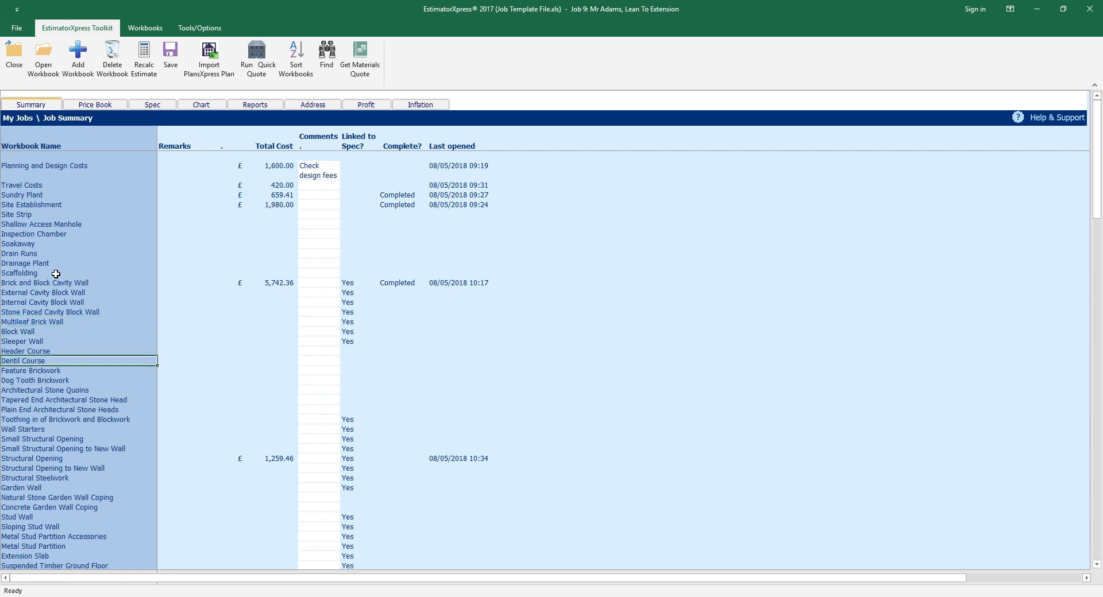
{"action": "key", "text": "Down"}
{"action": "key", "text": "Down"}
{"action": "key", "text": "Down"}
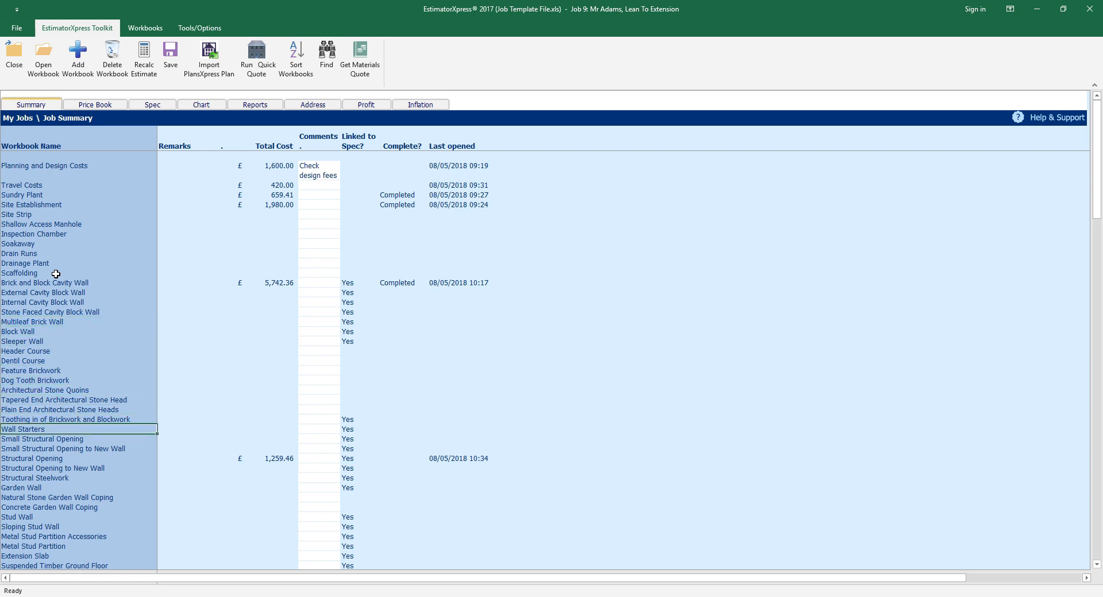